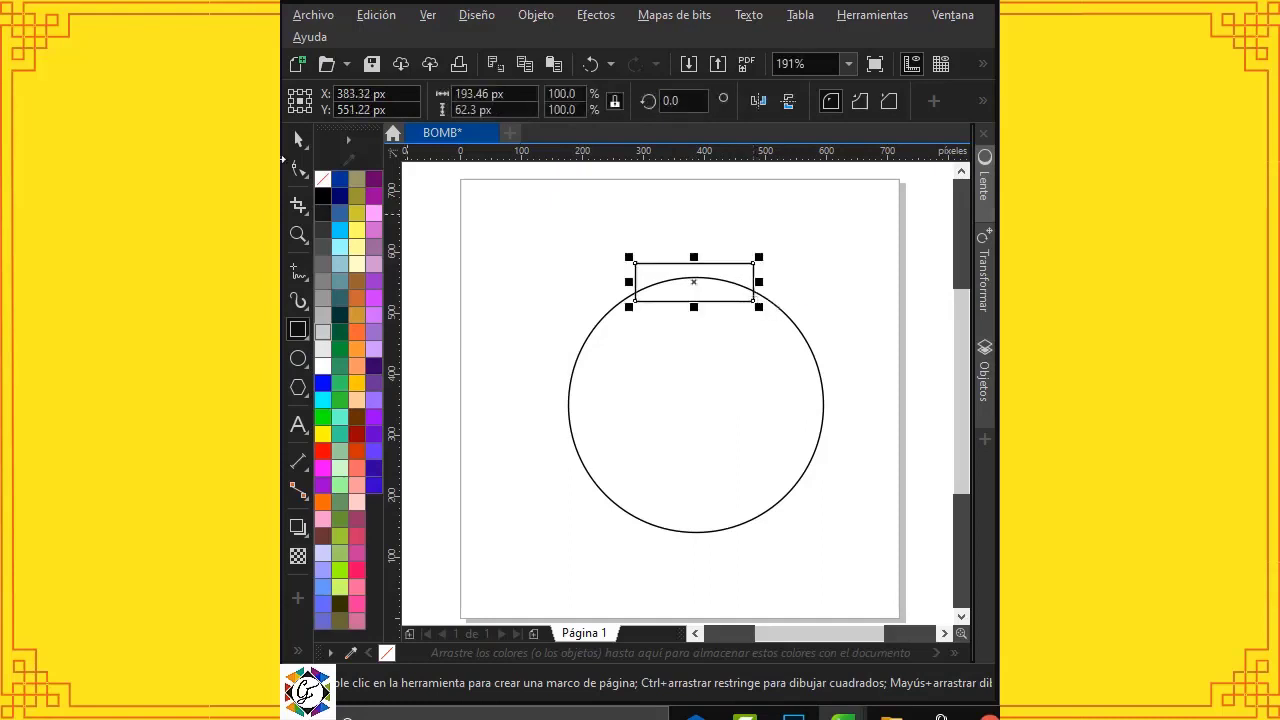
Step: Move the rectangle straight up so its lower corners meet the circle's outline, centred at about Y 563 px
left_click(298, 234)
left_click_drag(537, 234, 849, 400)
left_click(296, 140)
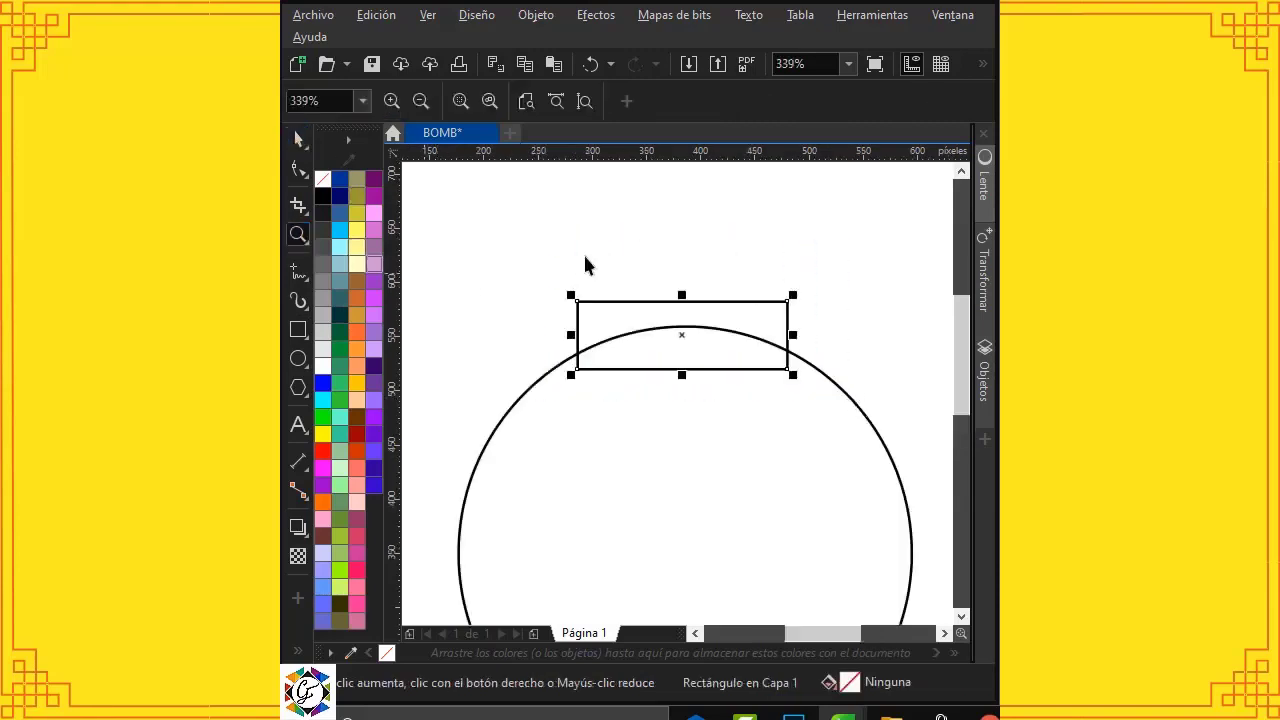
left_click_drag(686, 314, 688, 311)
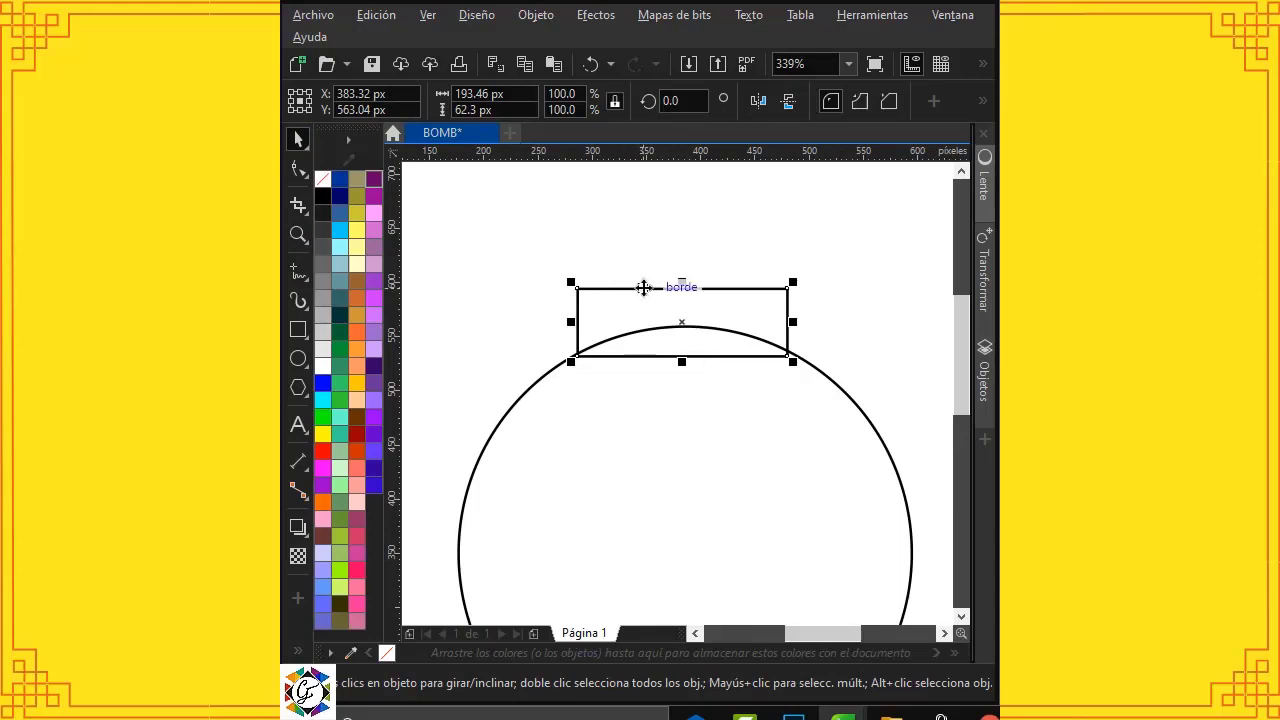
Step: Convert the rectangle above the circle to curves and bend its top edge upward into a shallow arc
right_click(646, 287)
left_click(695, 156)
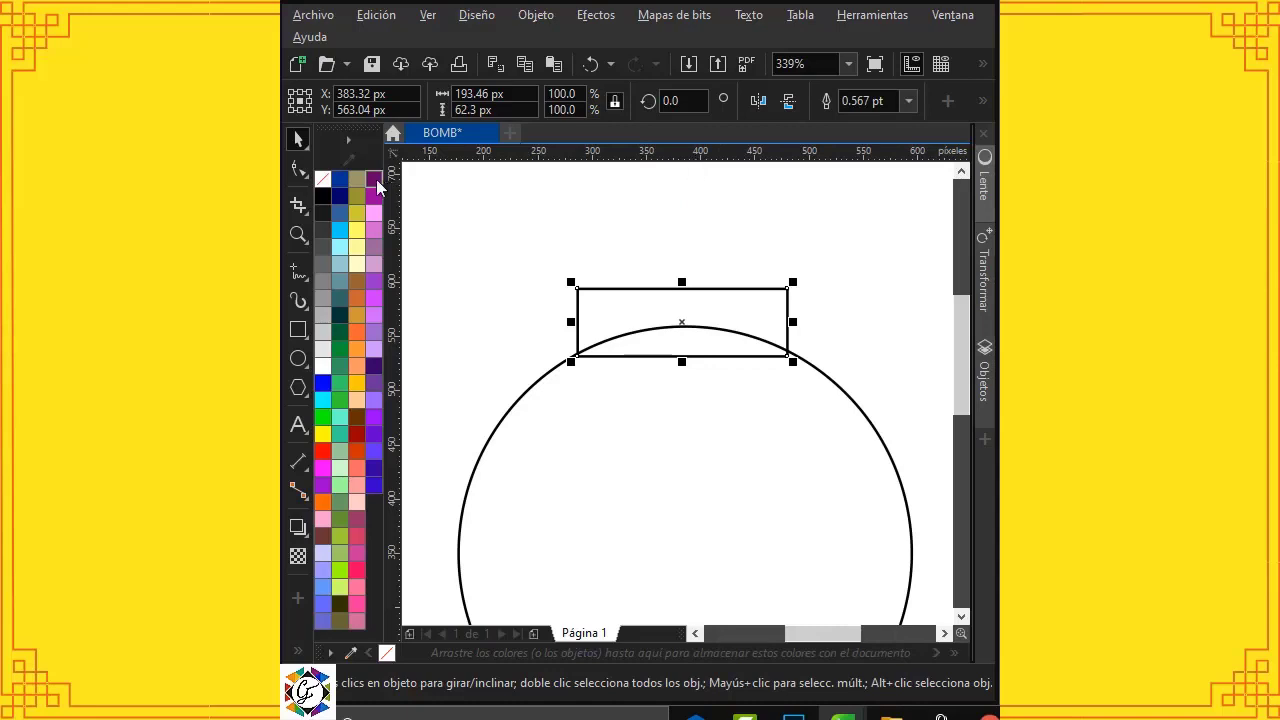
left_click(298, 169)
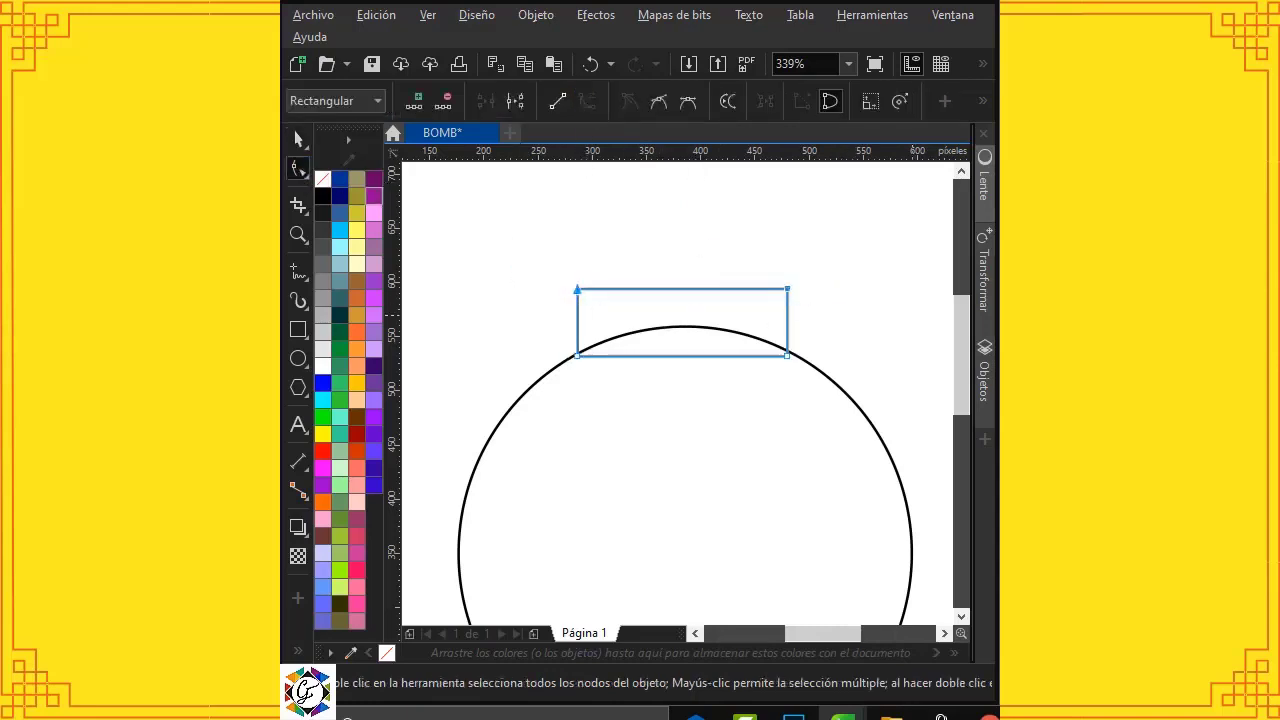
left_click(682, 288)
left_click_drag(682, 290, 681, 276)
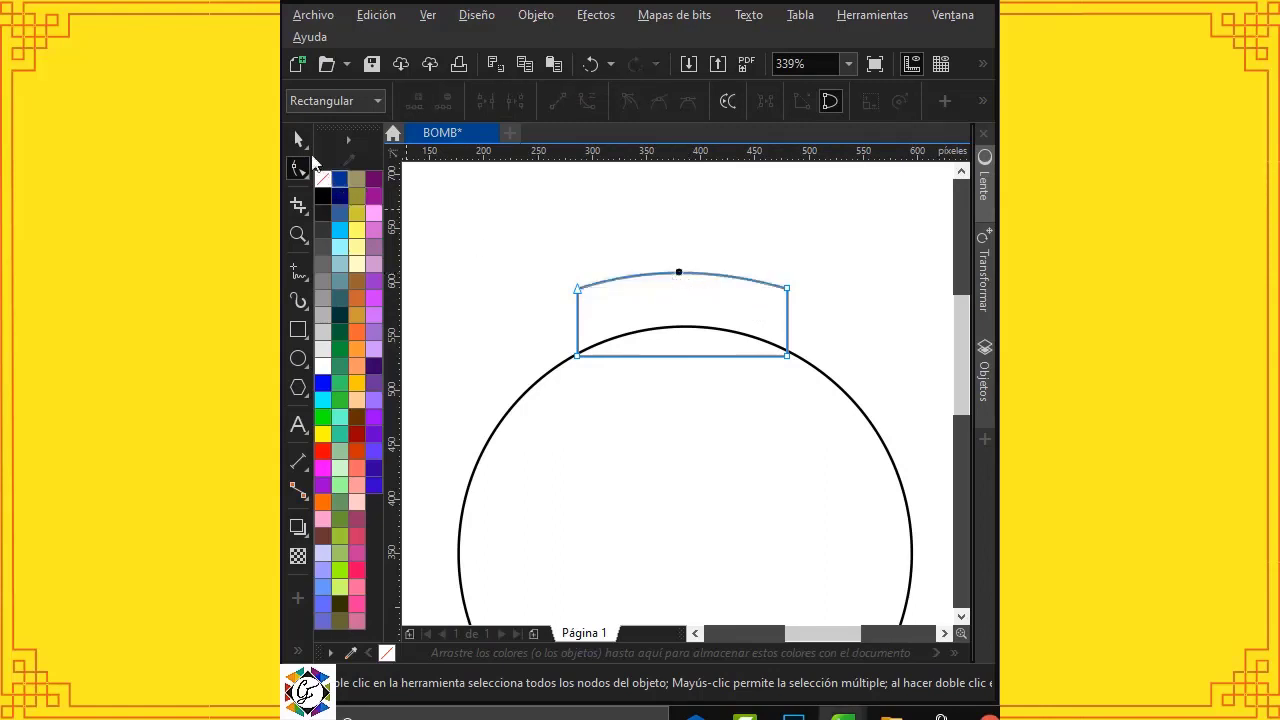
left_click(298, 140)
left_click(460, 266)
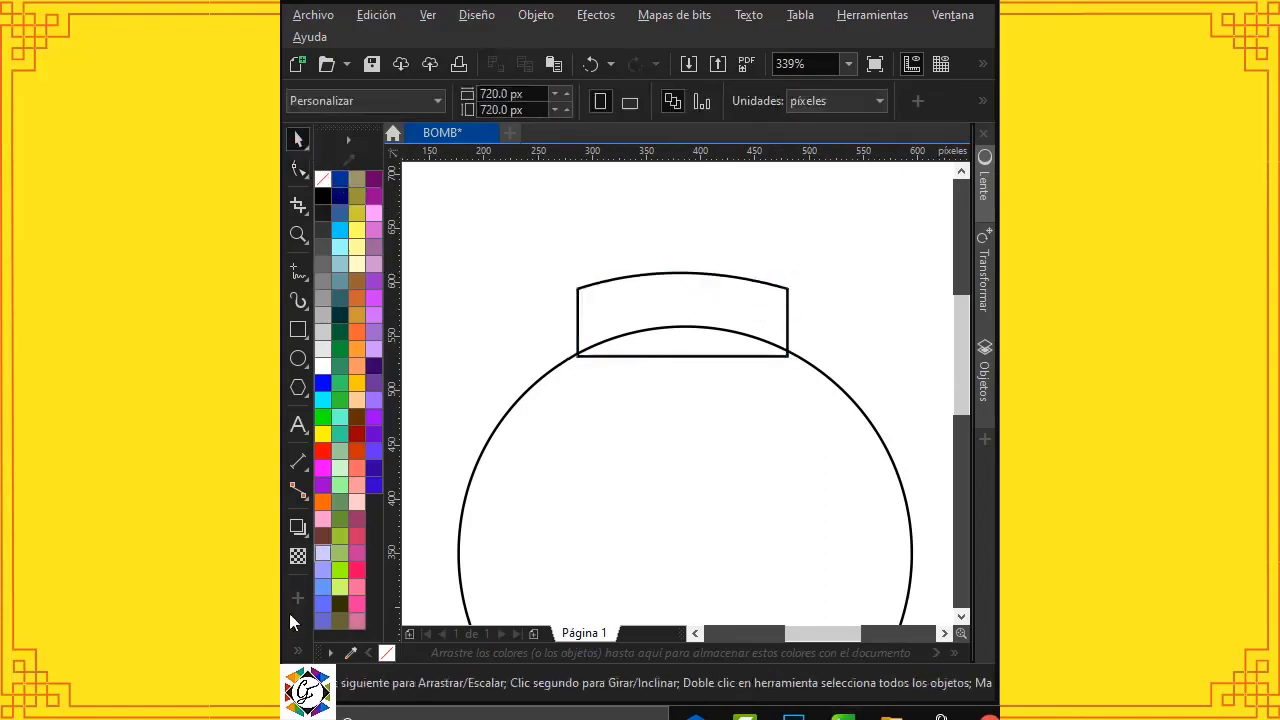
Step: Use Smart Fill to create a grey-blue shape (C40 M20 Y0 K40) from the rectangle's area outside the circle
left_click(297, 653)
left_click(336, 645)
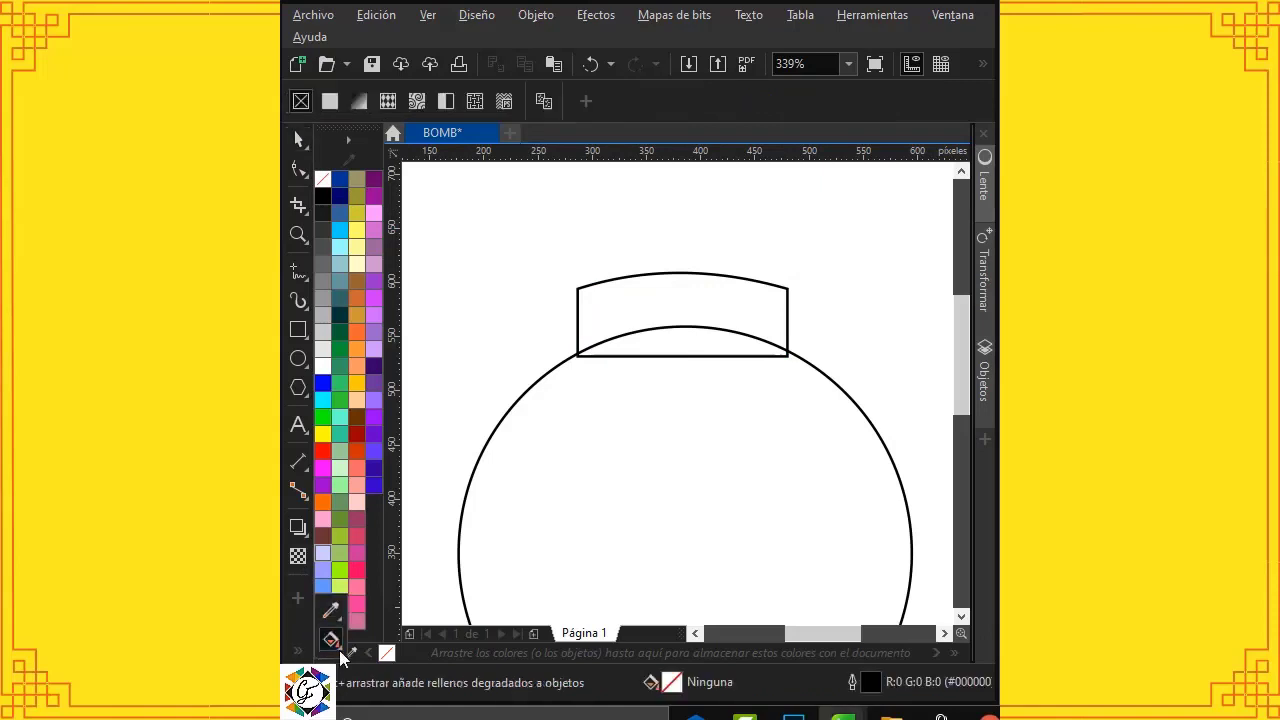
left_click(340, 655)
left_click(365, 662)
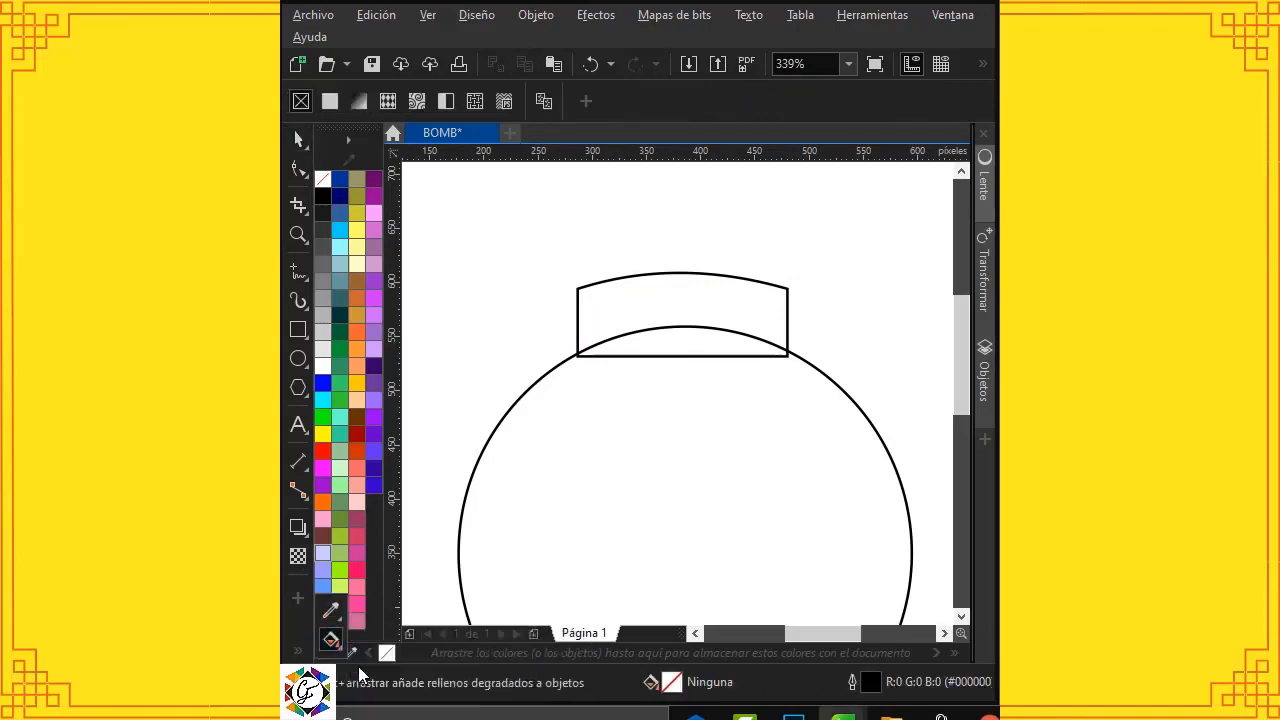
left_click(709, 292)
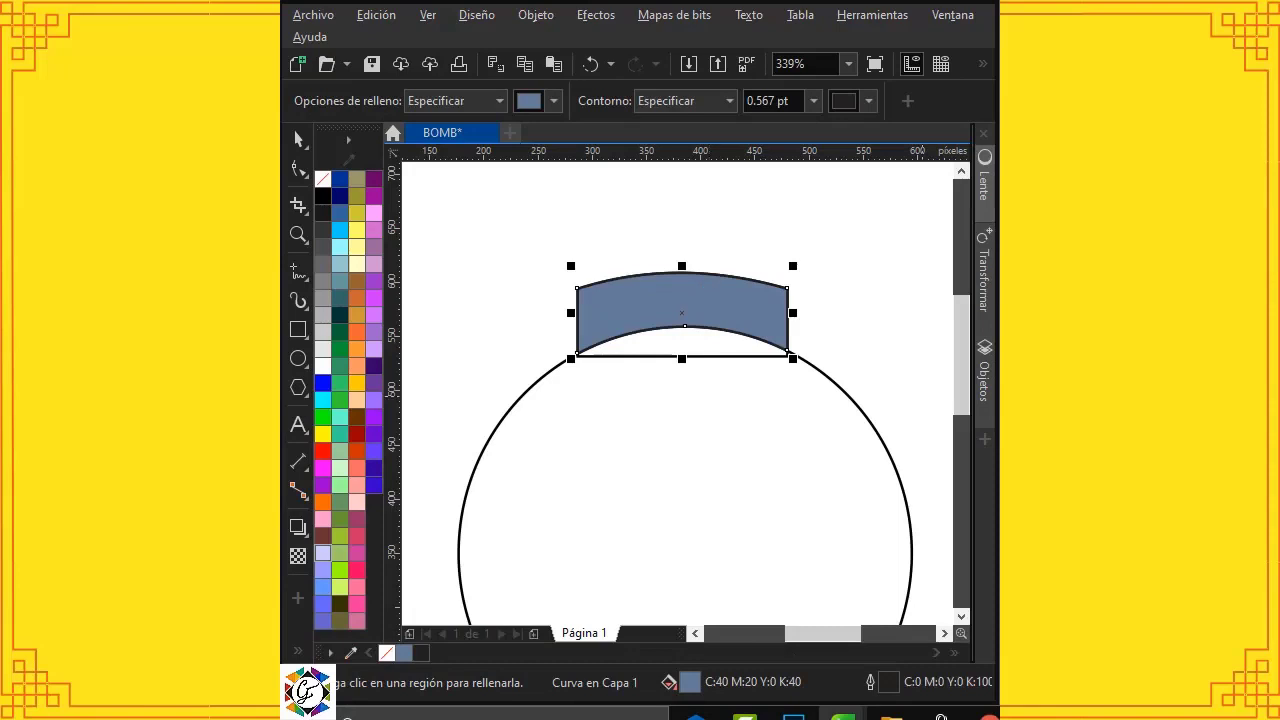
Step: Delete the original curved rectangle beneath the grey-blue cap, leaving only the filled shape
key("space")
left_click(569, 229)
left_click(637, 360)
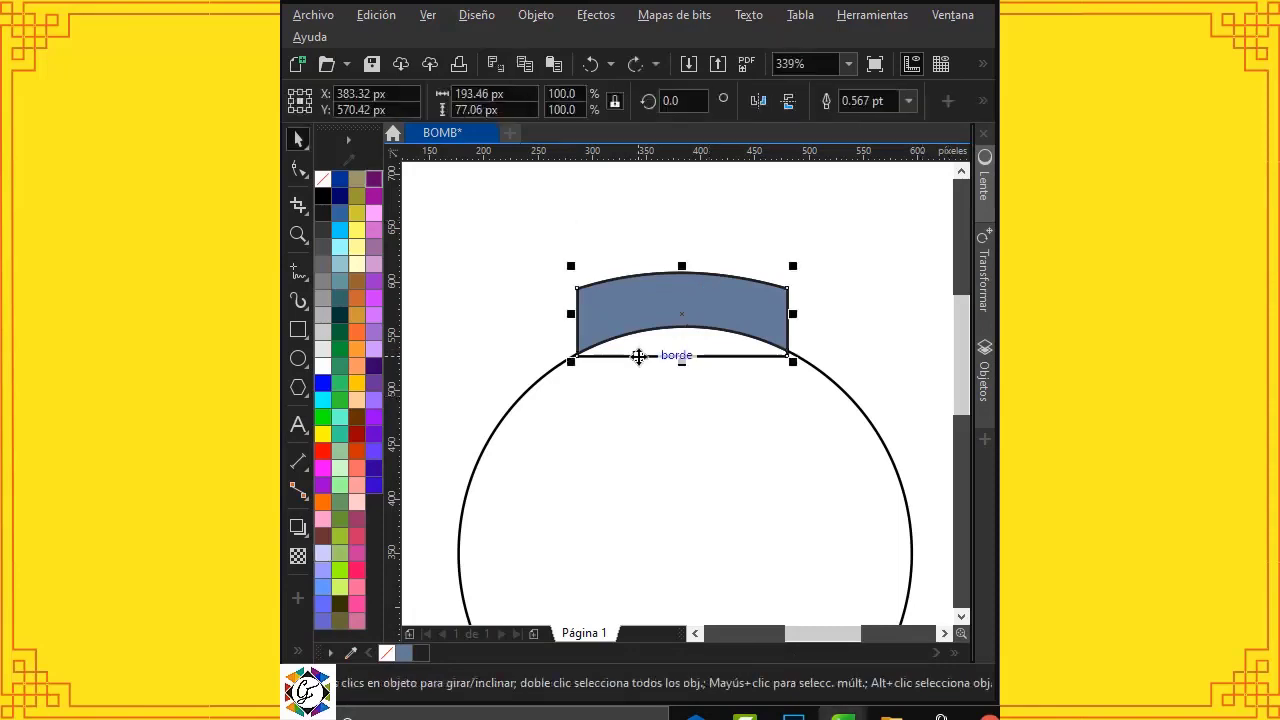
left_click(638, 356)
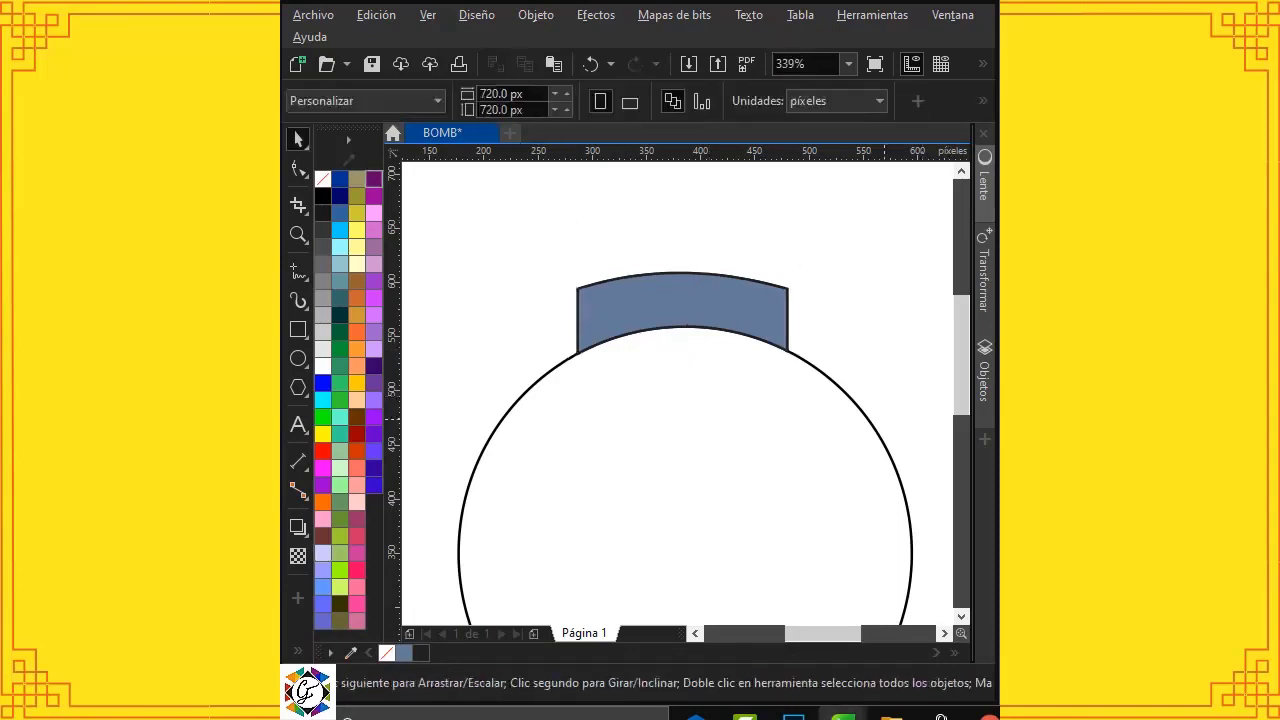
Step: Draw a tall narrow ellipse, about 50 × 122 px, in the right half of the circle as an eye
scroll(844, 281, "down", 1)
left_click(298, 359)
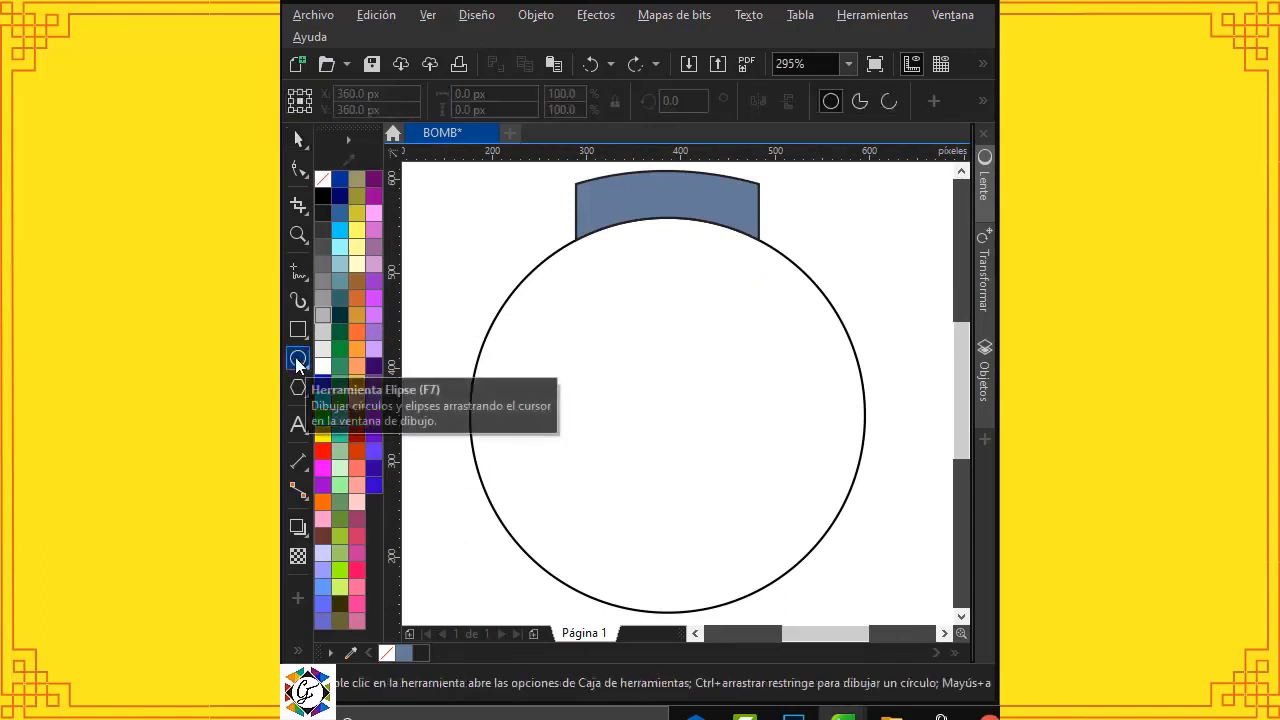
left_click_drag(735, 357, 786, 475)
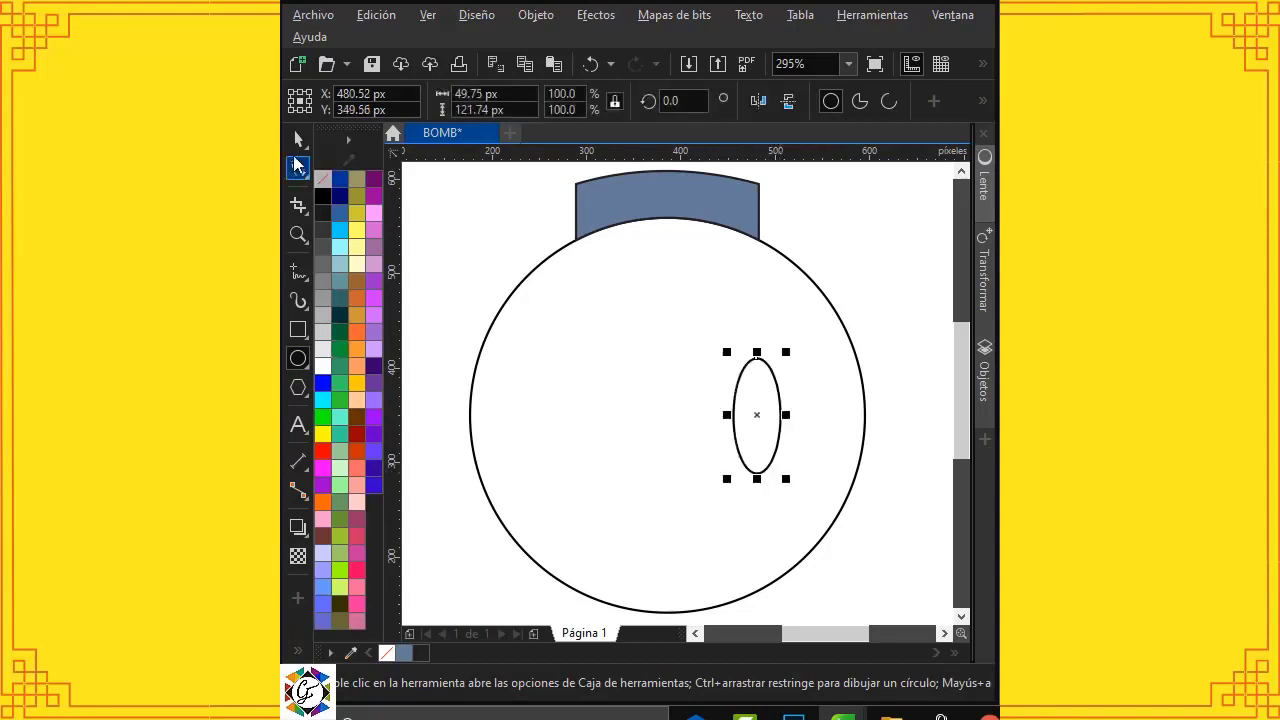
key("space")
Step: Duplicate the eye ellipse and arrange the two eyes side by side at the same height in the circle's right half
left_click_drag(761, 425, 815, 408)
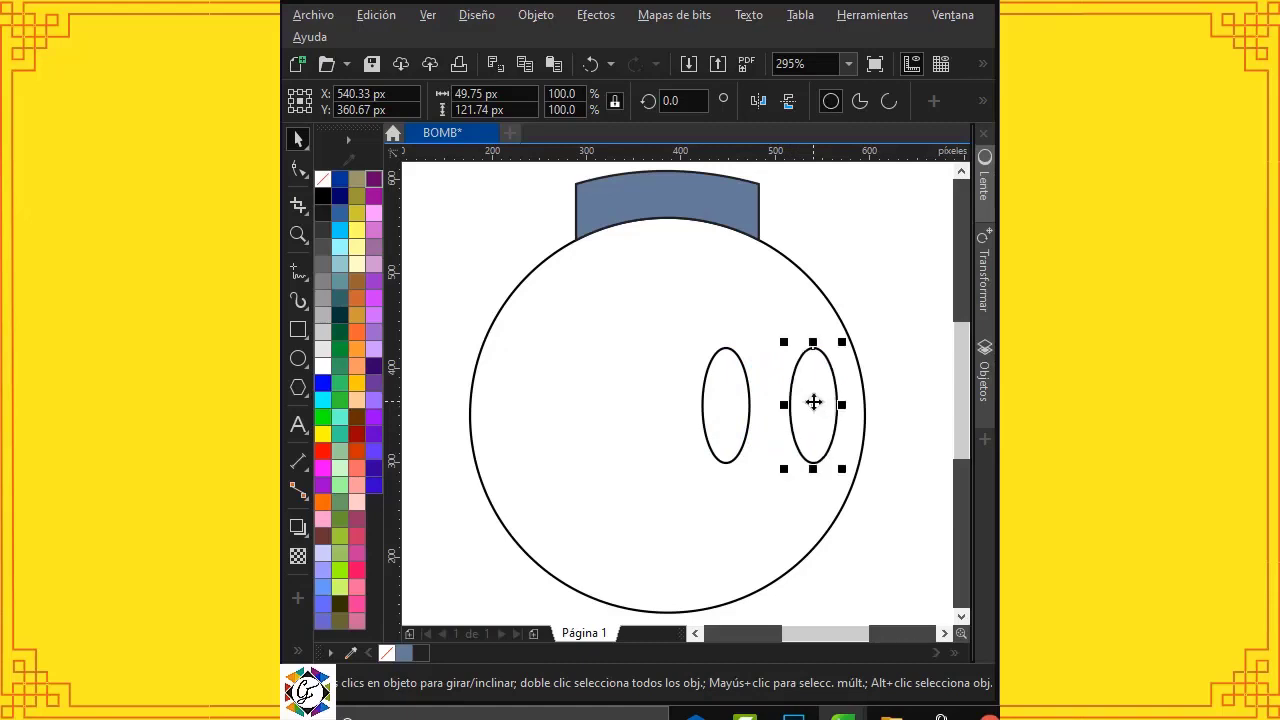
left_click(702, 405, "shift")
left_click_drag(771, 408, 689, 400)
left_click(700, 394)
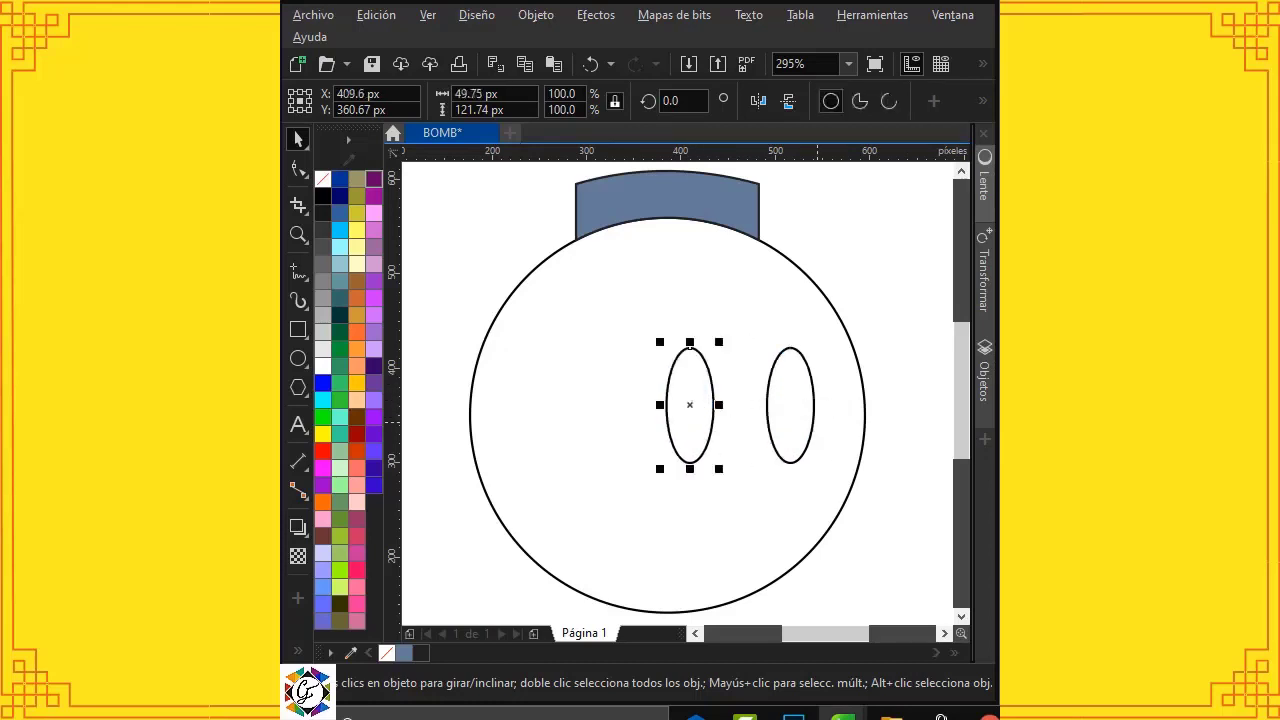
key("Escape")
Step: Draw a rectangle about 214 × 79 px over the circle's lower left and place a vertical guideline at the circle's left edge
left_click(298, 329)
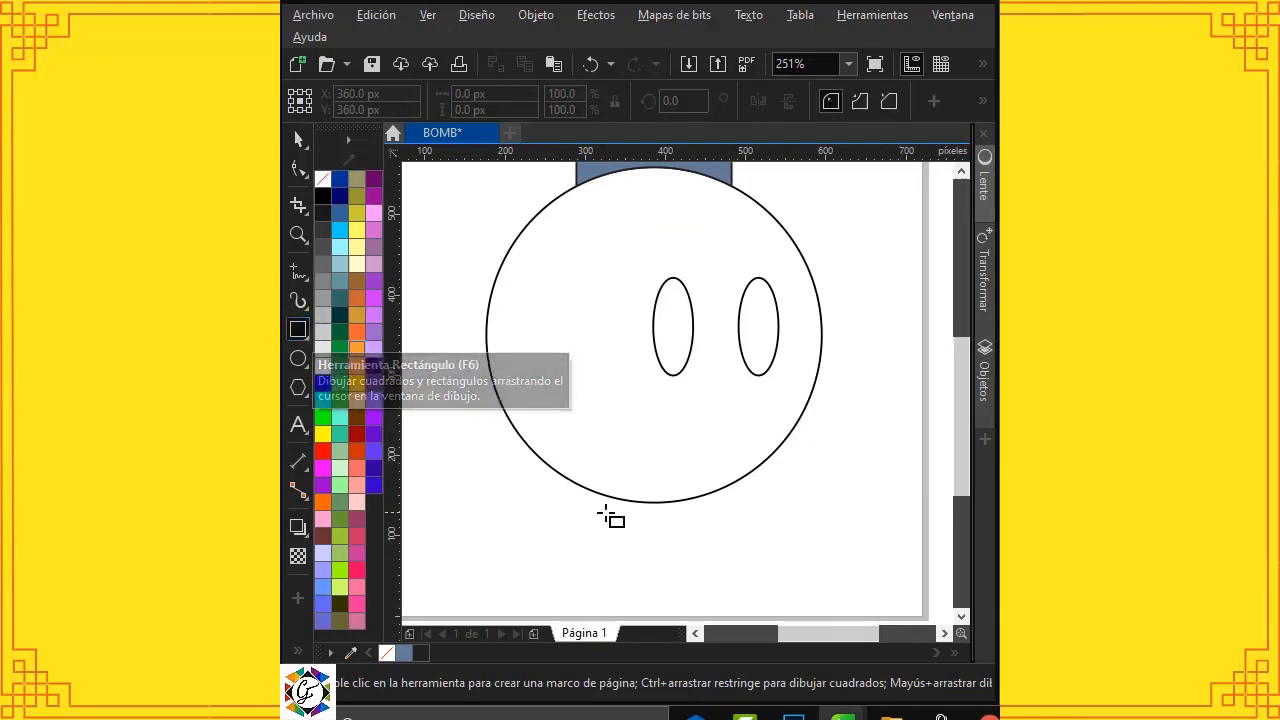
left_click_drag(486, 456, 659, 519)
left_click(300, 143)
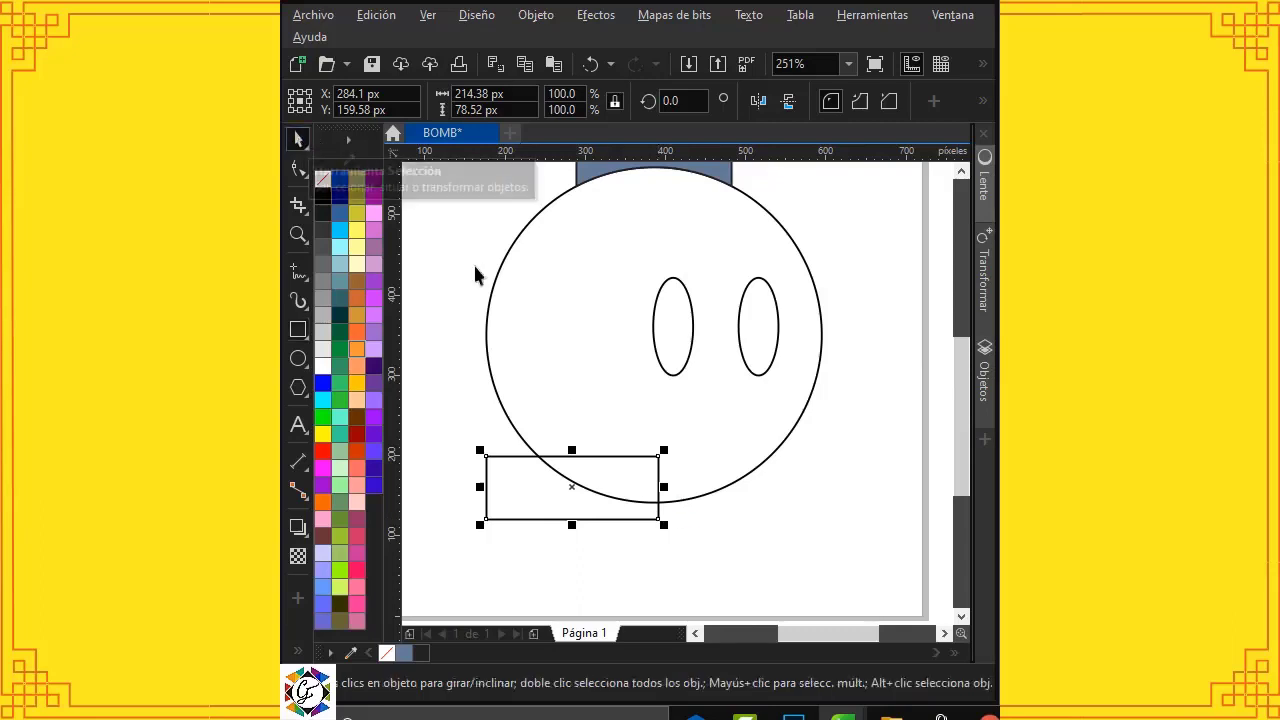
left_click_drag(398, 380, 486, 334)
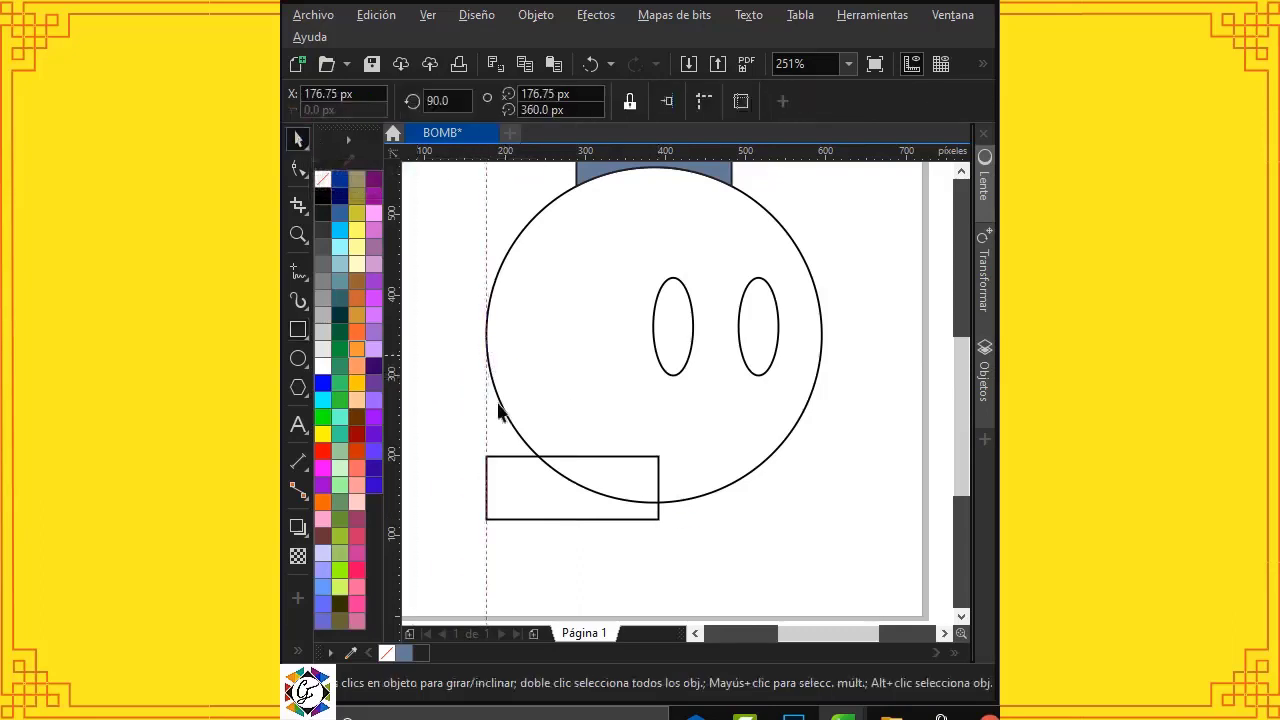
Step: Round the lower rectangle's corners fully into a capsule and move it slightly down to about Y 149 px
left_click(505, 478)
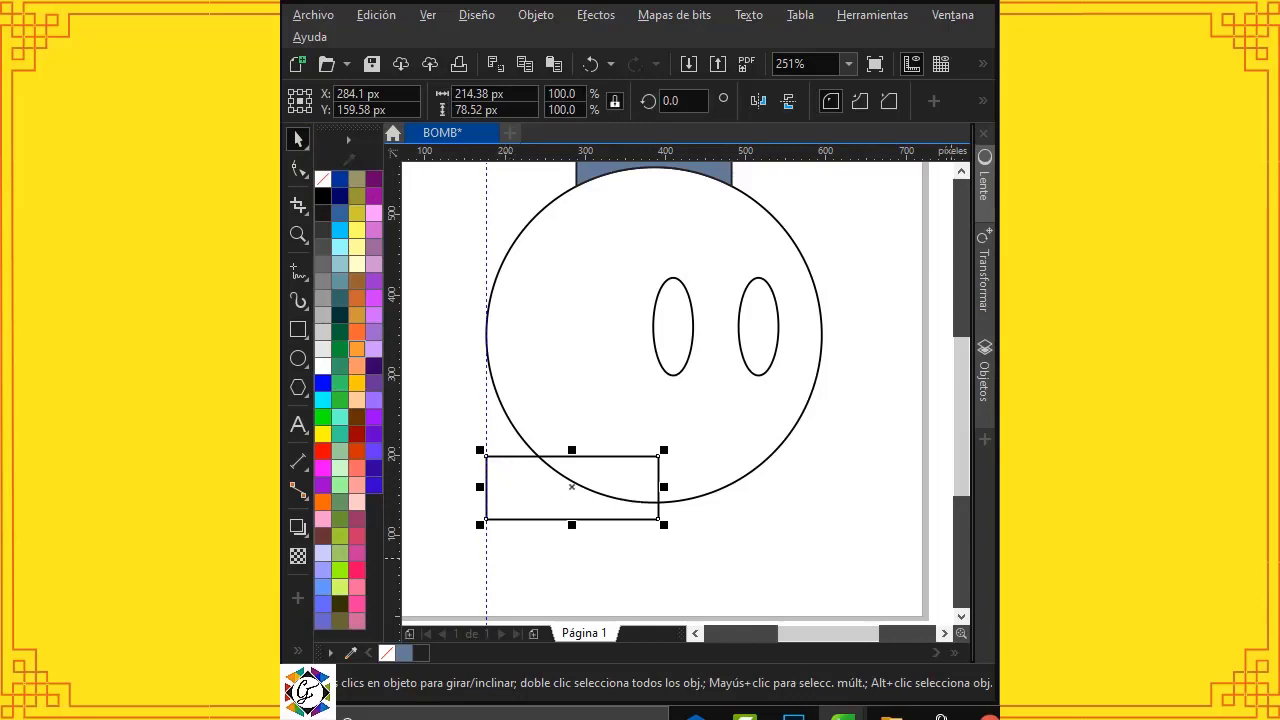
key("F10")
left_click_drag(487, 461, 482, 491)
key("space")
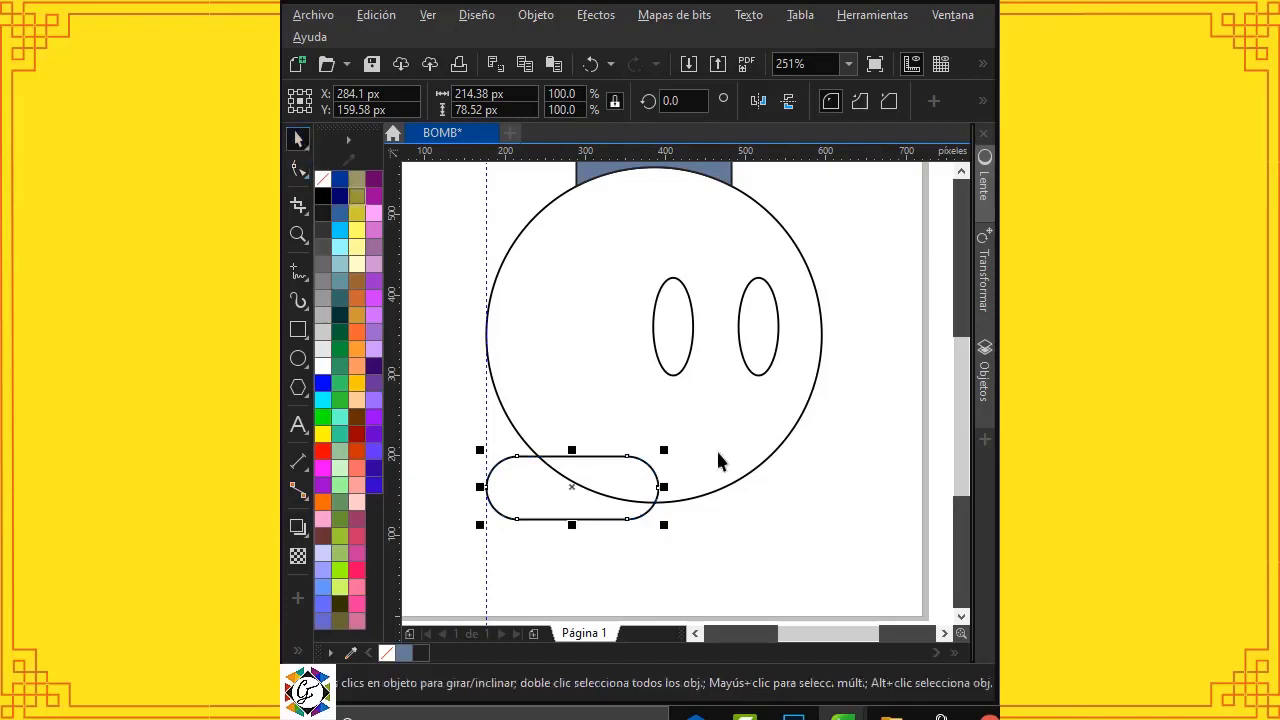
left_click(763, 537)
left_click(555, 512)
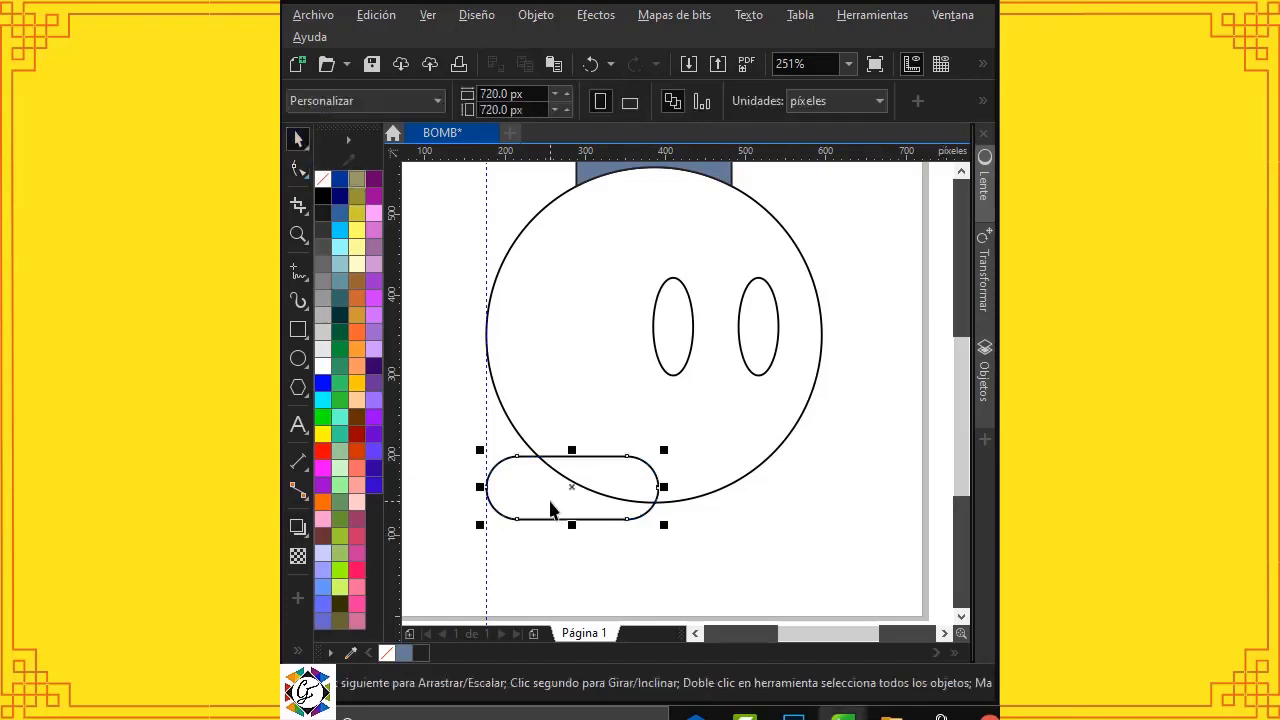
left_click_drag(566, 500, 572, 508)
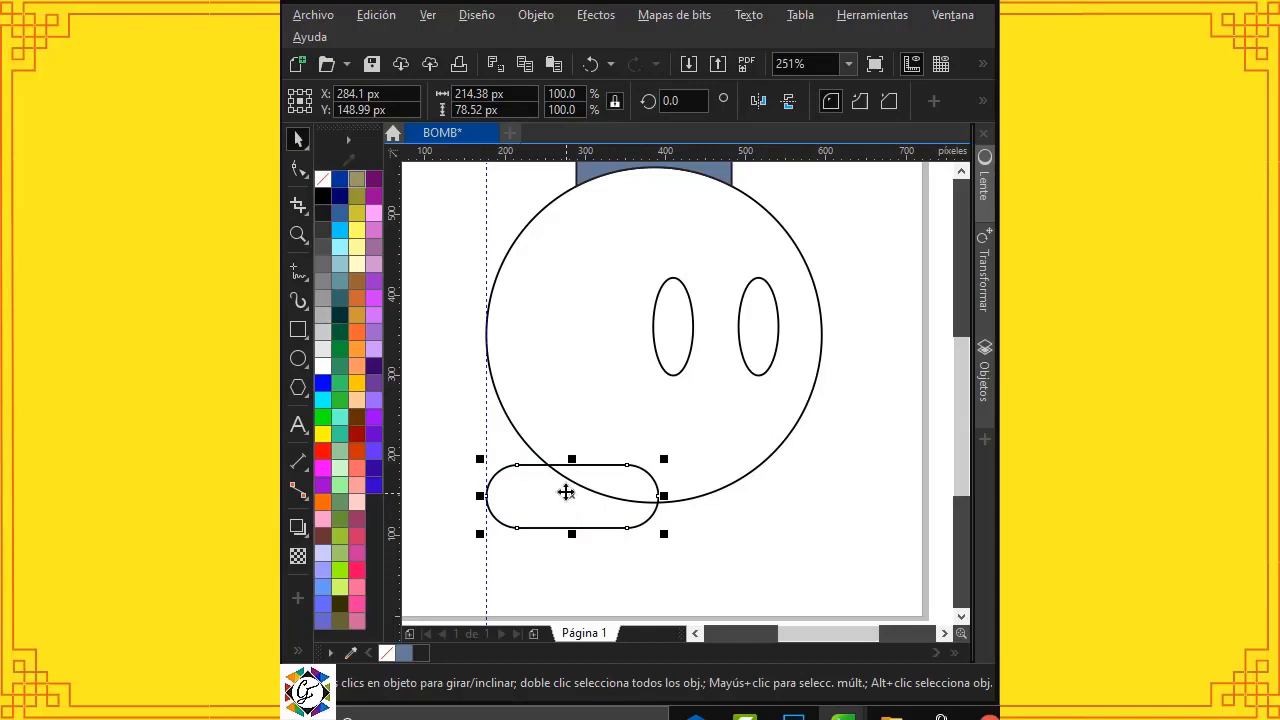
Step: Convert the capsule to curves and delete its two top nodes to form a domed foot with a flat base
right_click(531, 494)
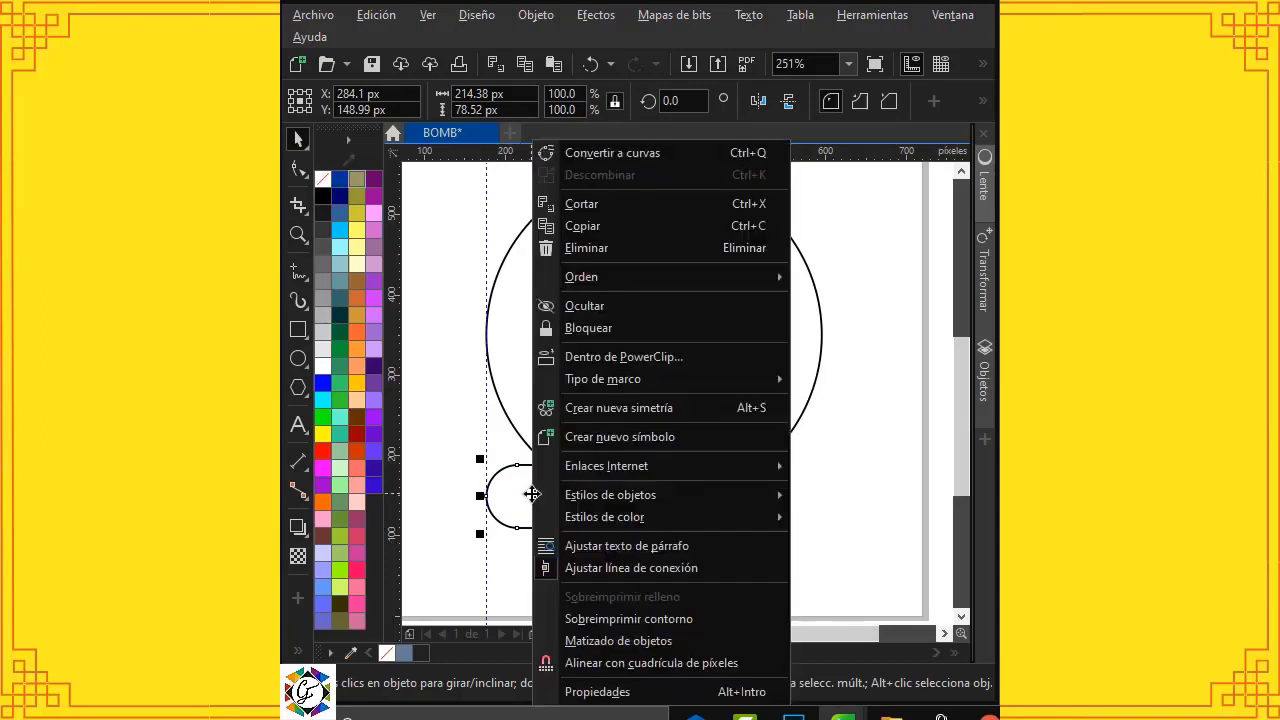
left_click(607, 161)
left_click(303, 170)
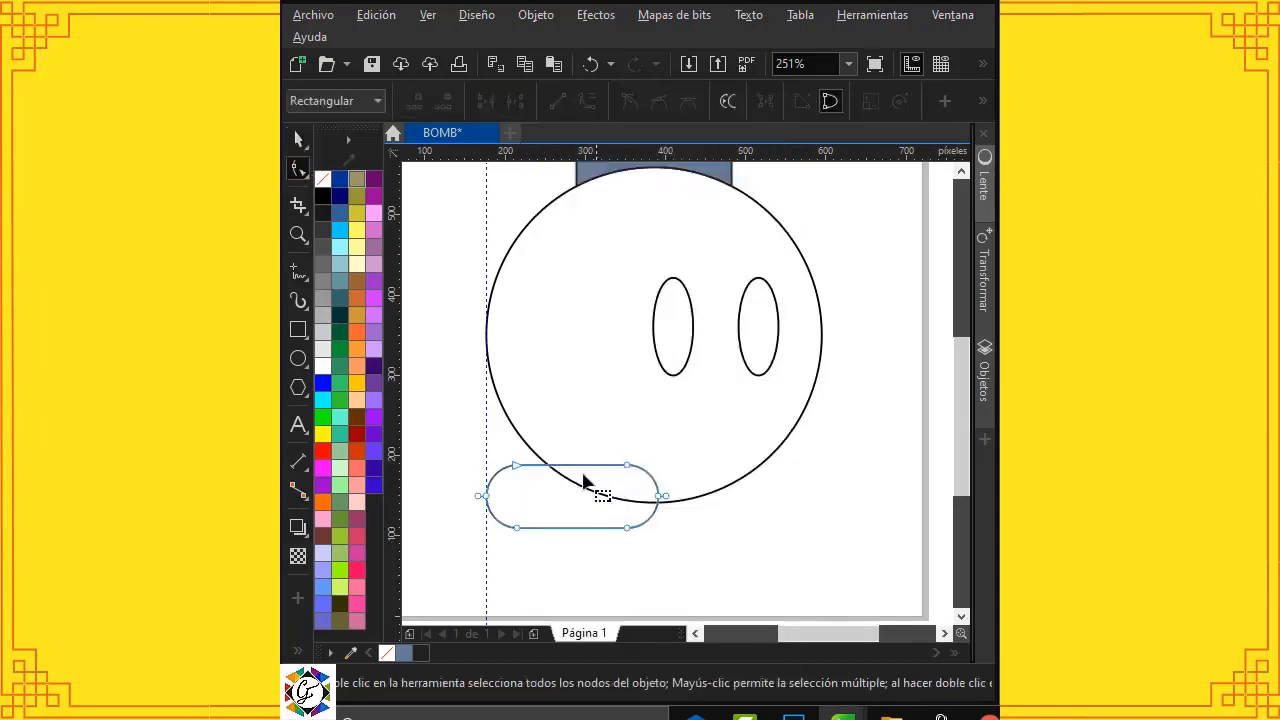
left_click_drag(519, 470, 625, 472)
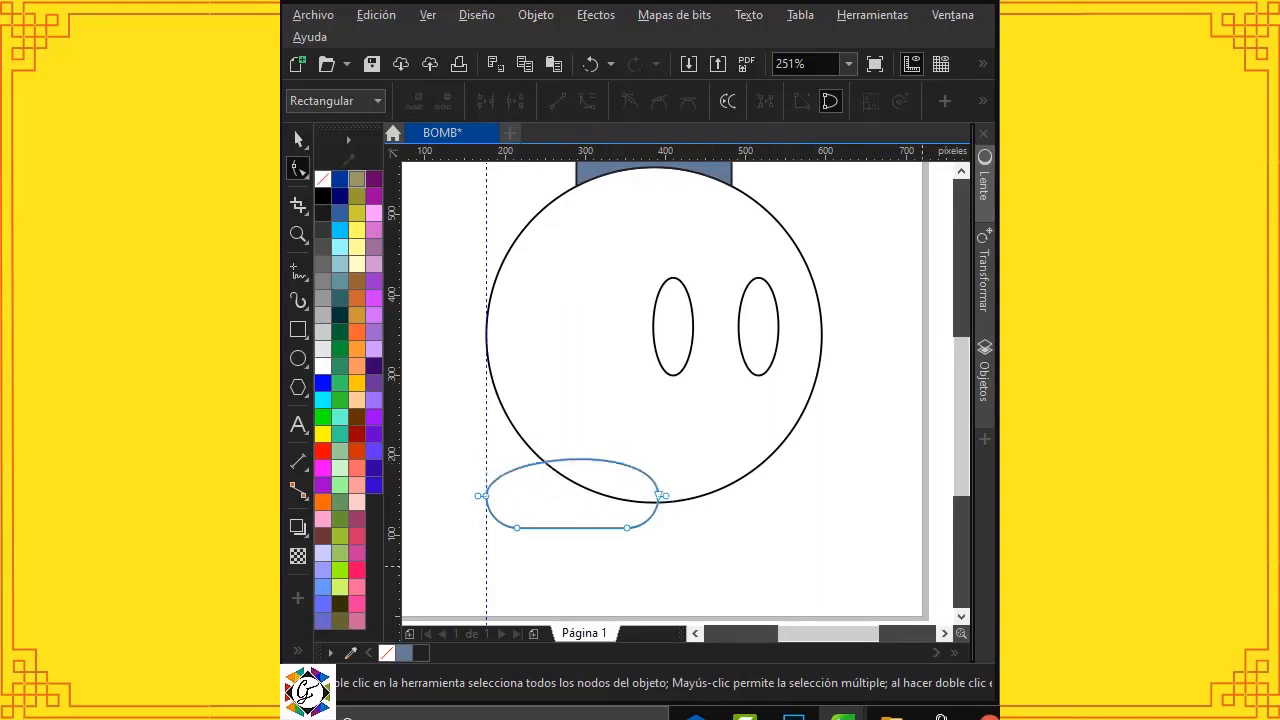
left_click(780, 537)
left_click(571, 514)
key("space")
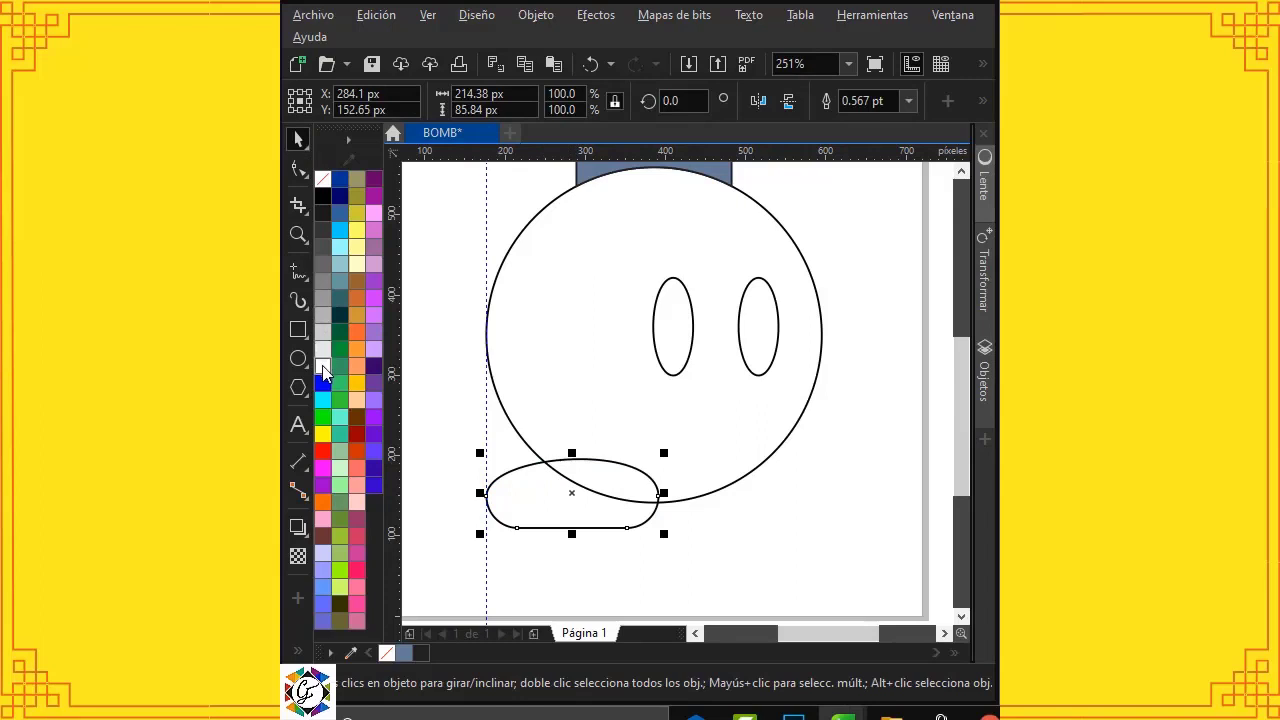
Step: Fill the foot shape with white, scale it to 114% and line its left side up near the guideline
left_click(323, 368)
left_click_drag(666, 455, 678, 442)
mouse_move(471, 494)
left_mouse_down()
mouse_move(494, 506)
mouse_move(486, 494)
left_mouse_up()
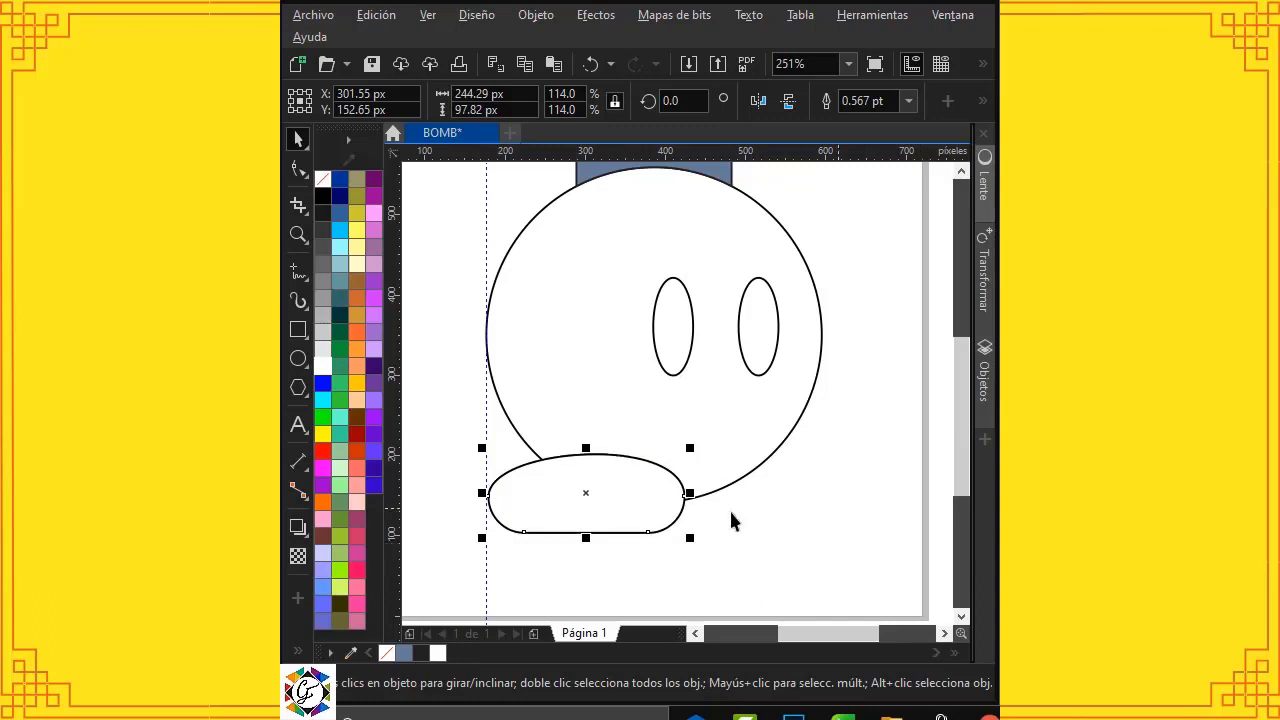
Step: Duplicate the foot horizontally to the right, overlapping the first, and send the copy to the back of the page
left_click_drag(592, 478, 700, 497)
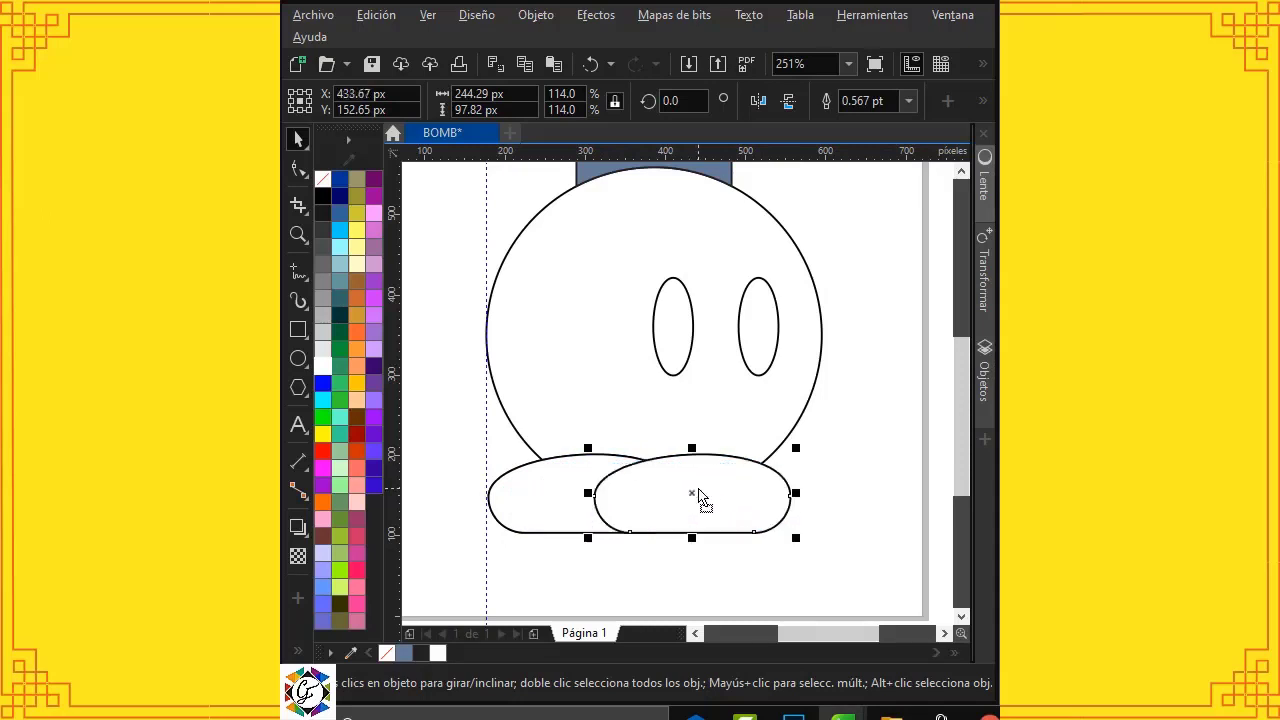
right_click(698, 492)
mouse_move(845, 280)
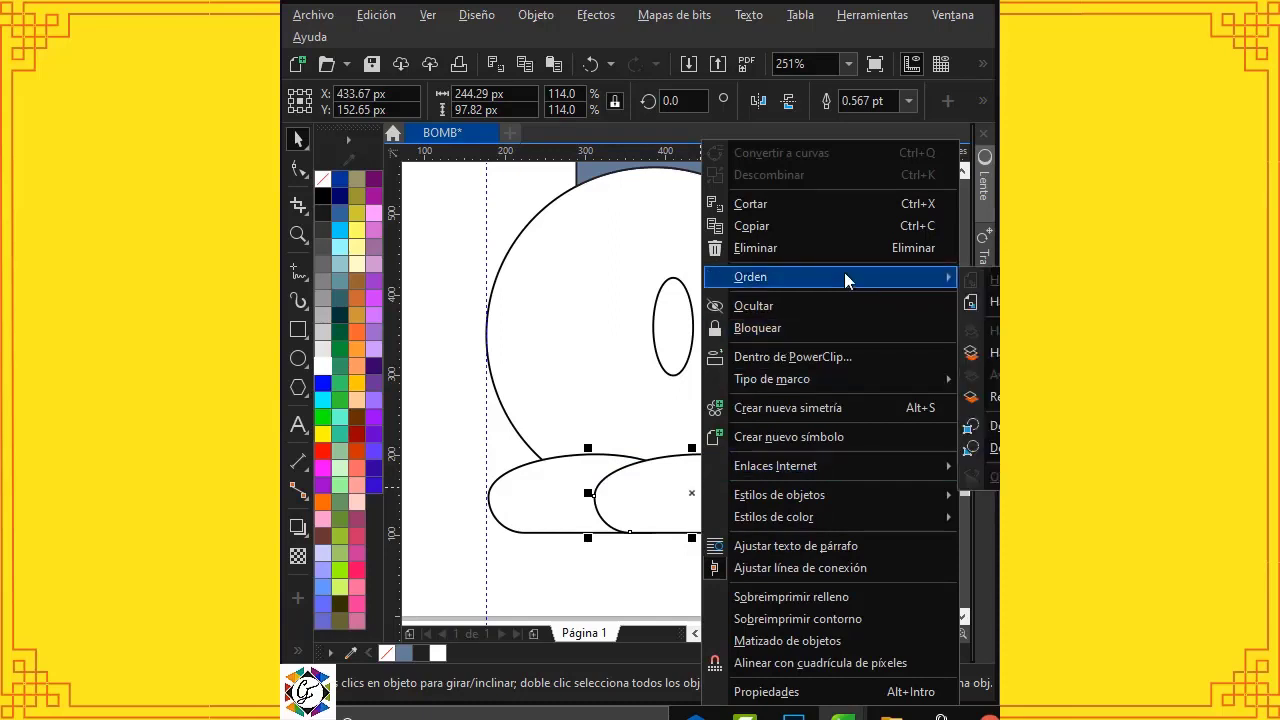
left_click(985, 301)
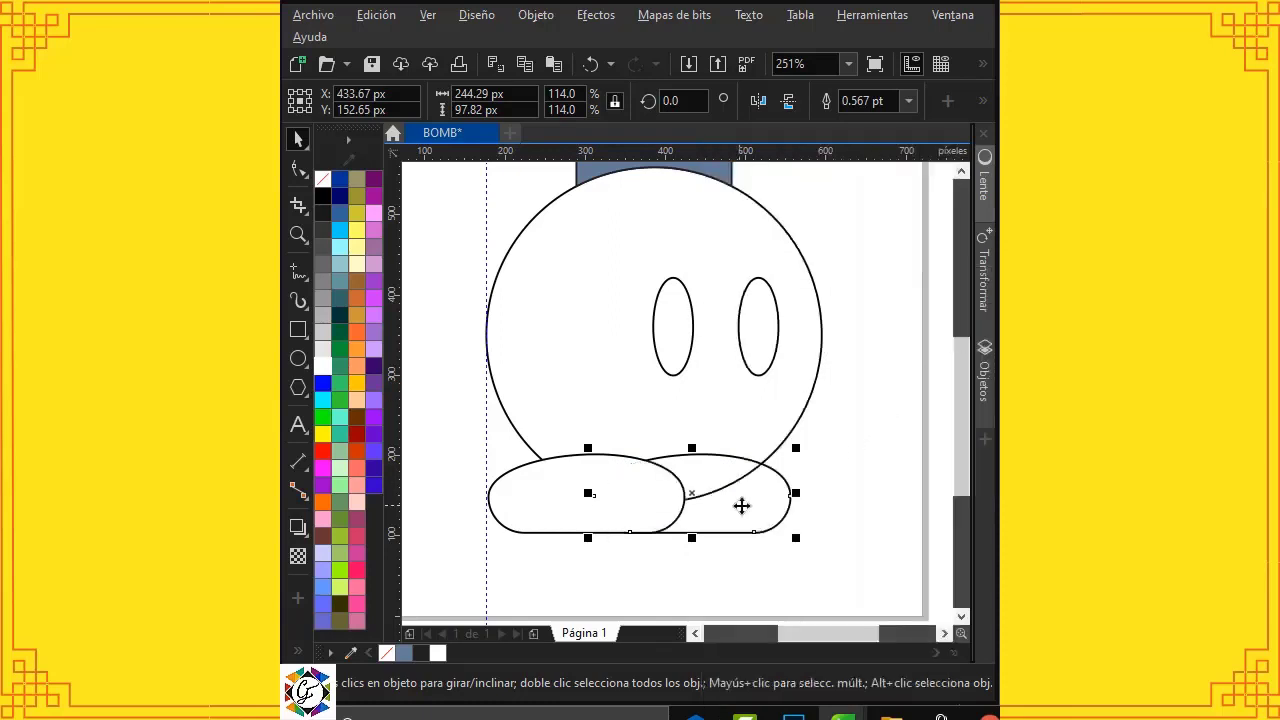
Step: Fill the large body circle with white so it covers the overlapping part of the rear foot
key("Escape")
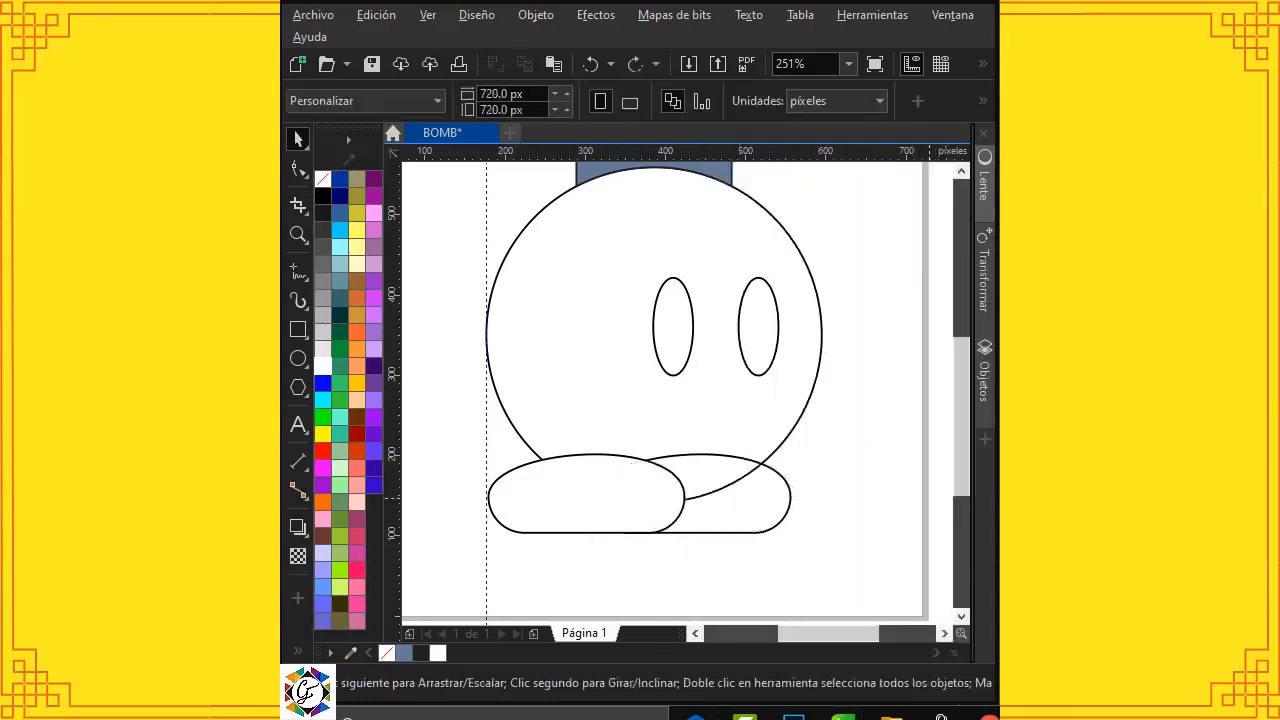
left_click(783, 430)
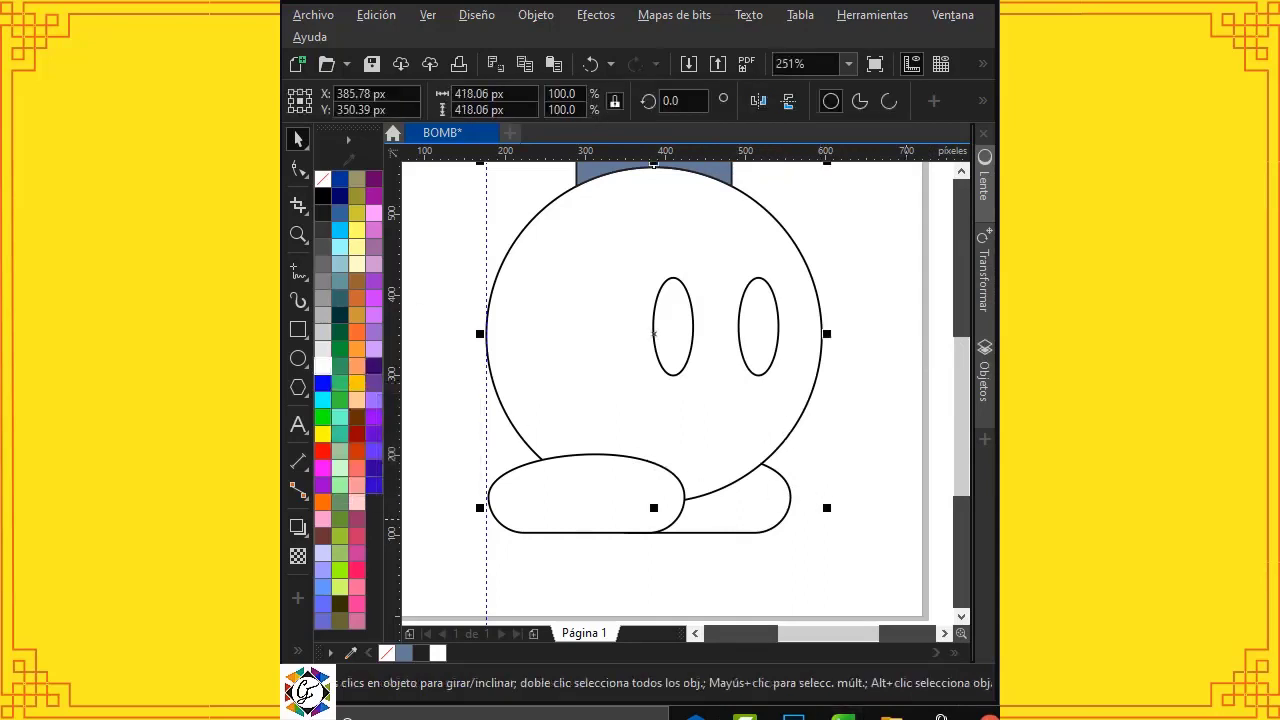
Step: Select both feet and shift them horizontally to about X 386 px, centring the pair under the body
left_click(603, 509)
left_click(745, 519, "shift")
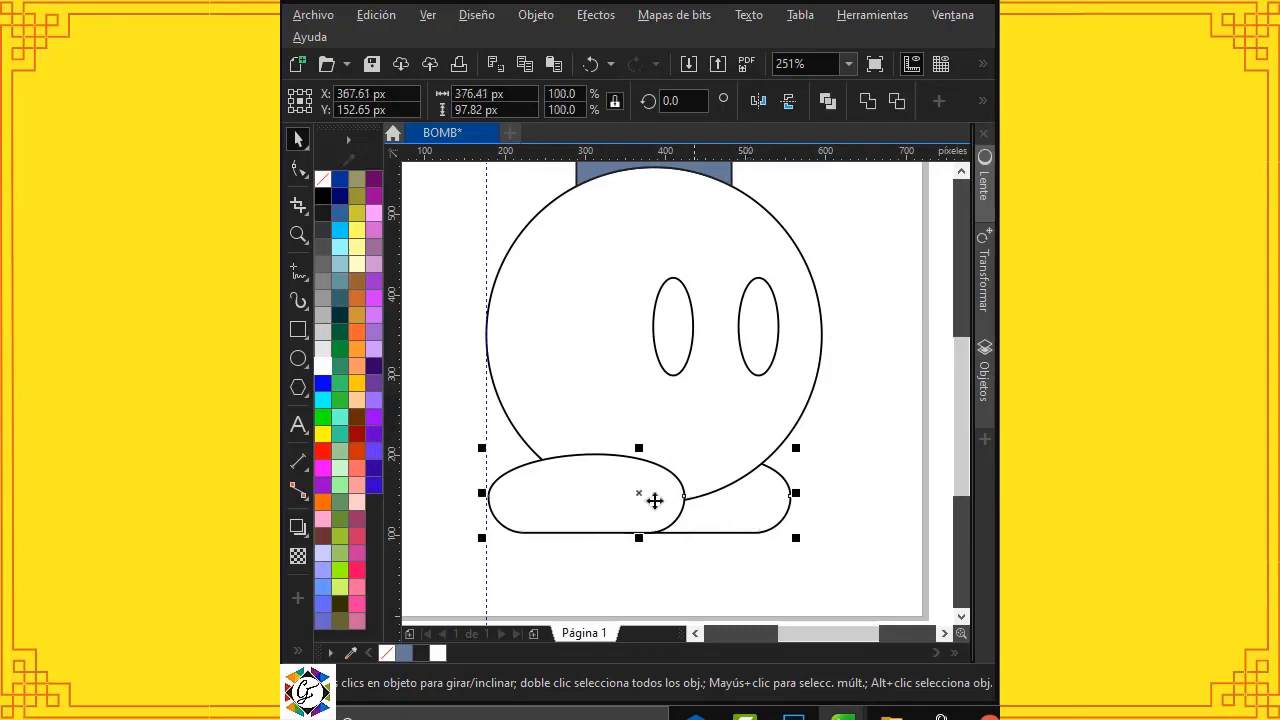
mouse_move(638, 493)
left_mouse_down()
mouse_move(659, 502)
mouse_move(653, 491)
left_mouse_up()
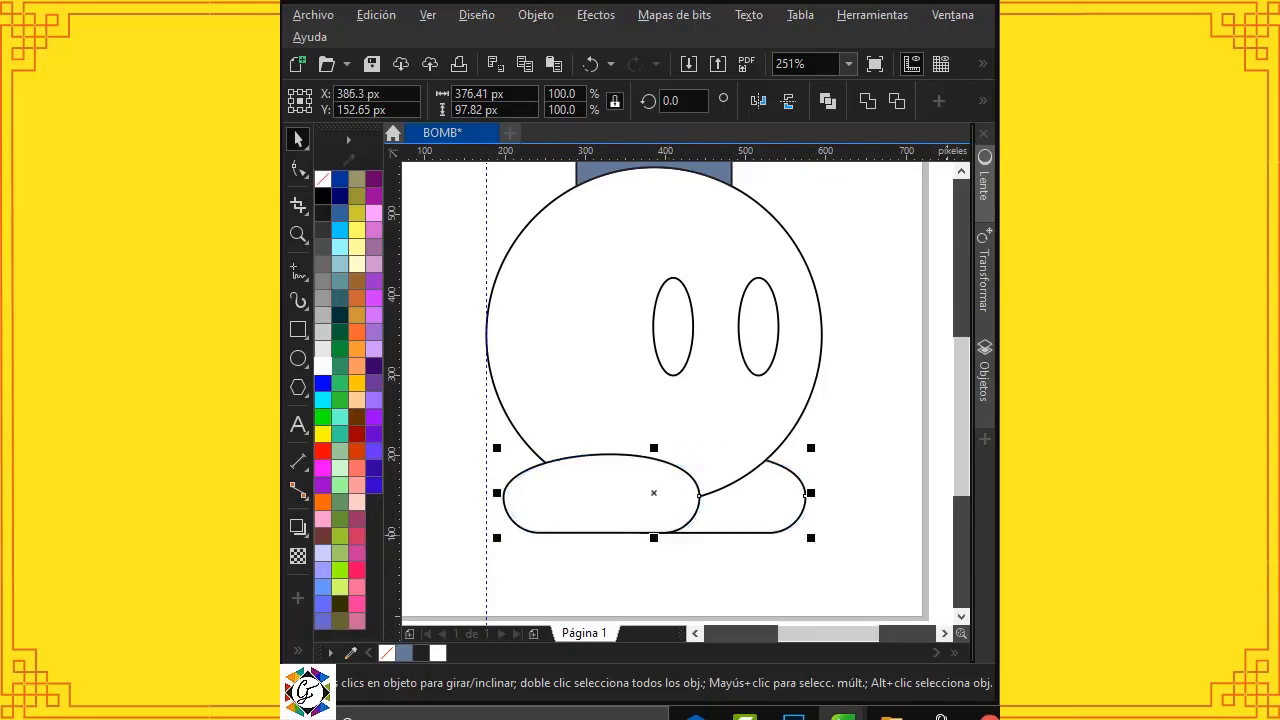
left_click(476, 242)
Step: Draw a five-pointed star about 273 by 260 px overlapping the left side of the bomb's body
scroll(476, 242, "down", 1)
left_click(306, 394)
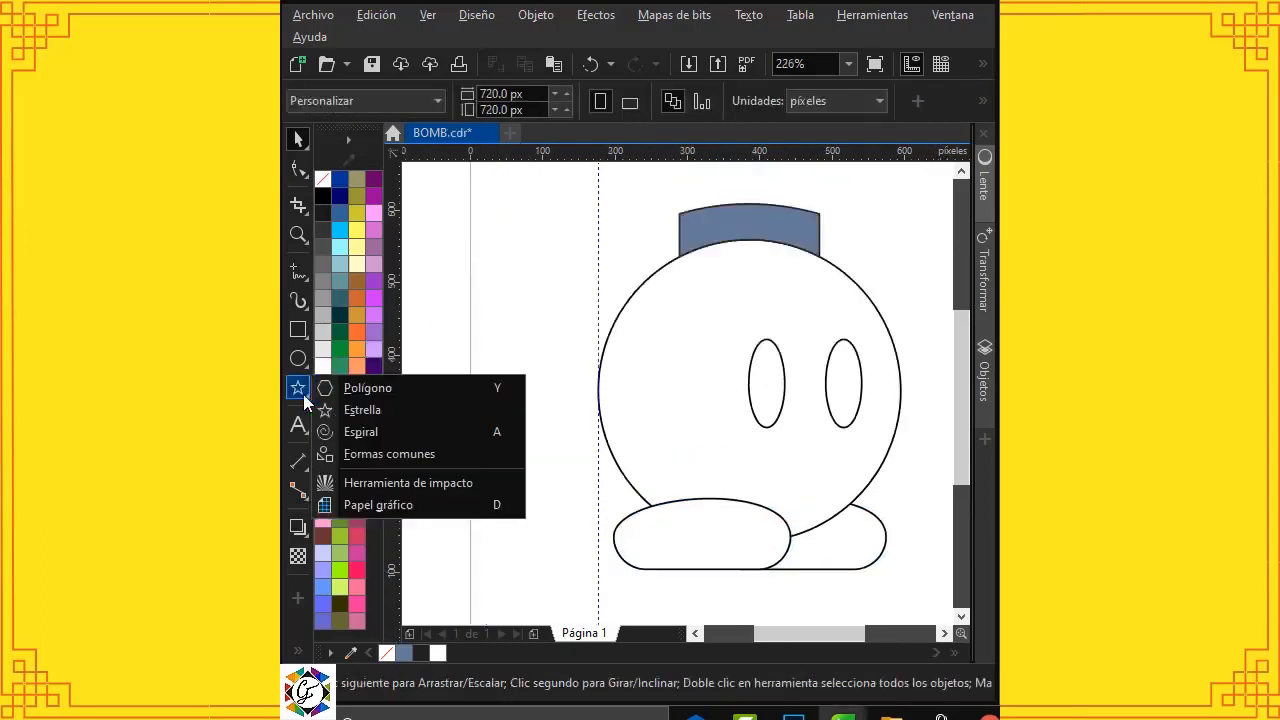
left_click(338, 412)
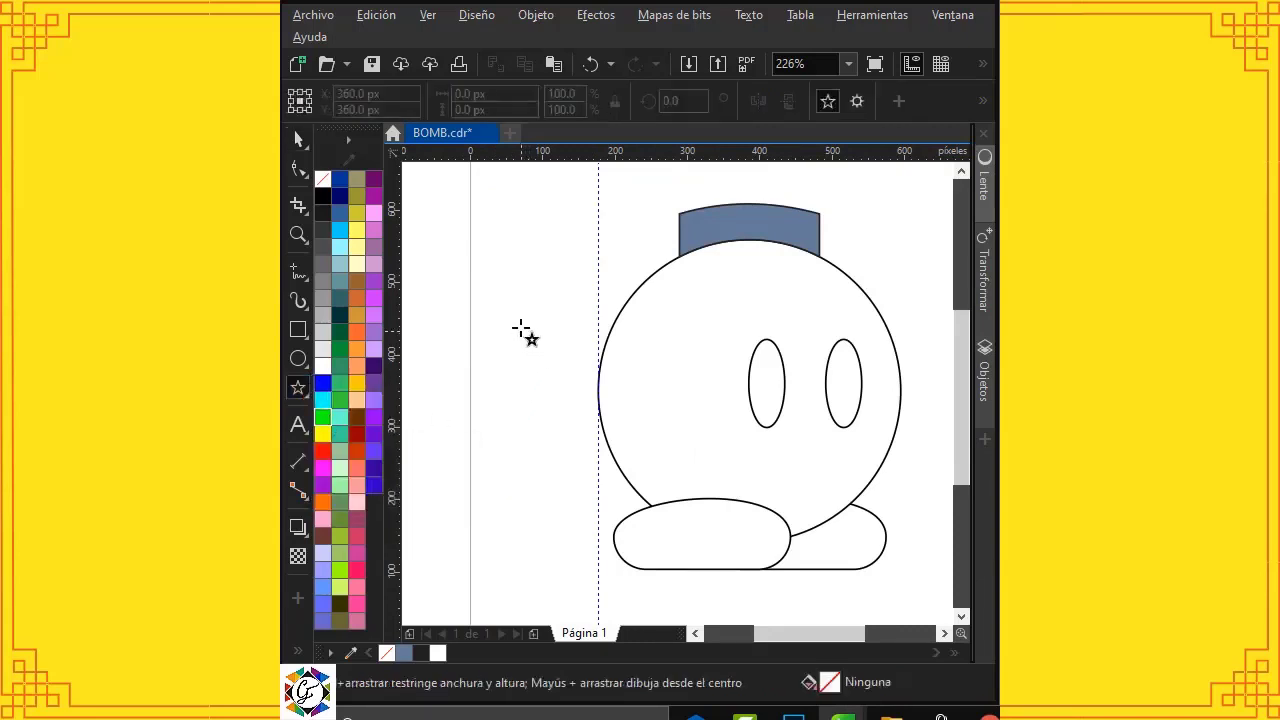
left_click_drag(520, 318, 721, 506)
left_click(298, 140)
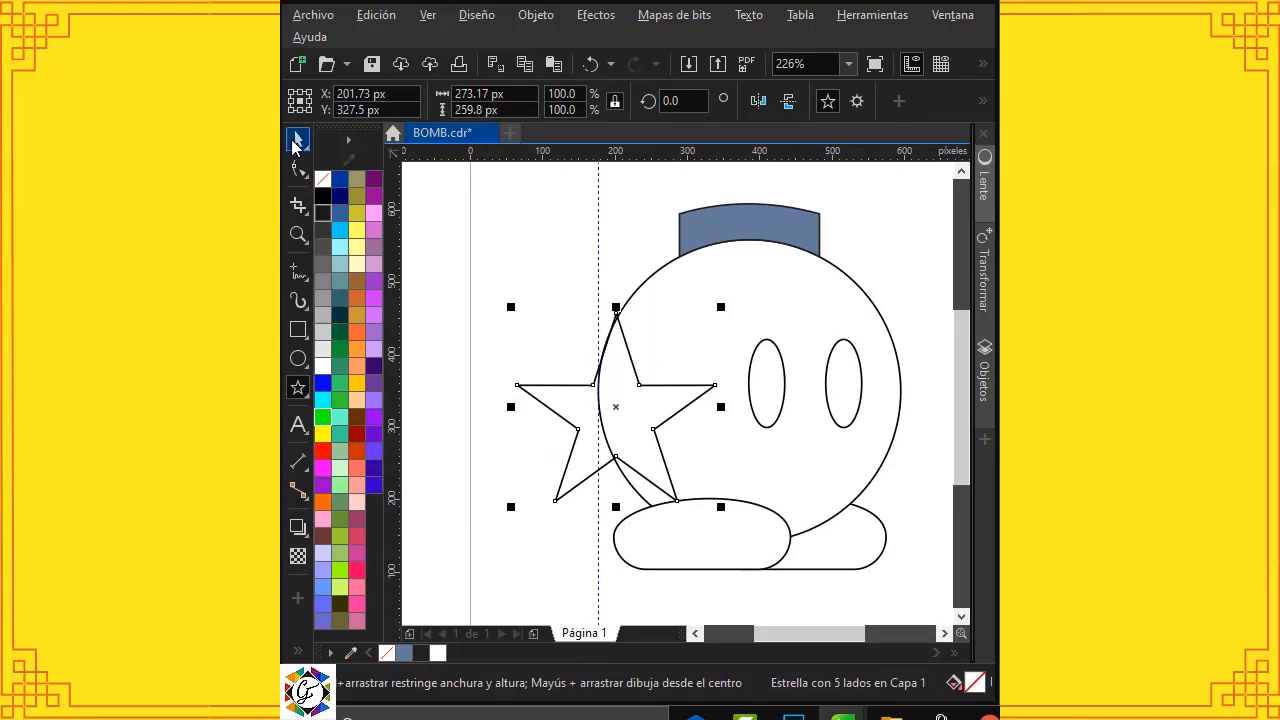
Step: Centre the star on the vertical guideline at about Y 364 px and scale it proportionally to 119.7%
left_click_drag(619, 413, 598, 380)
key("Escape")
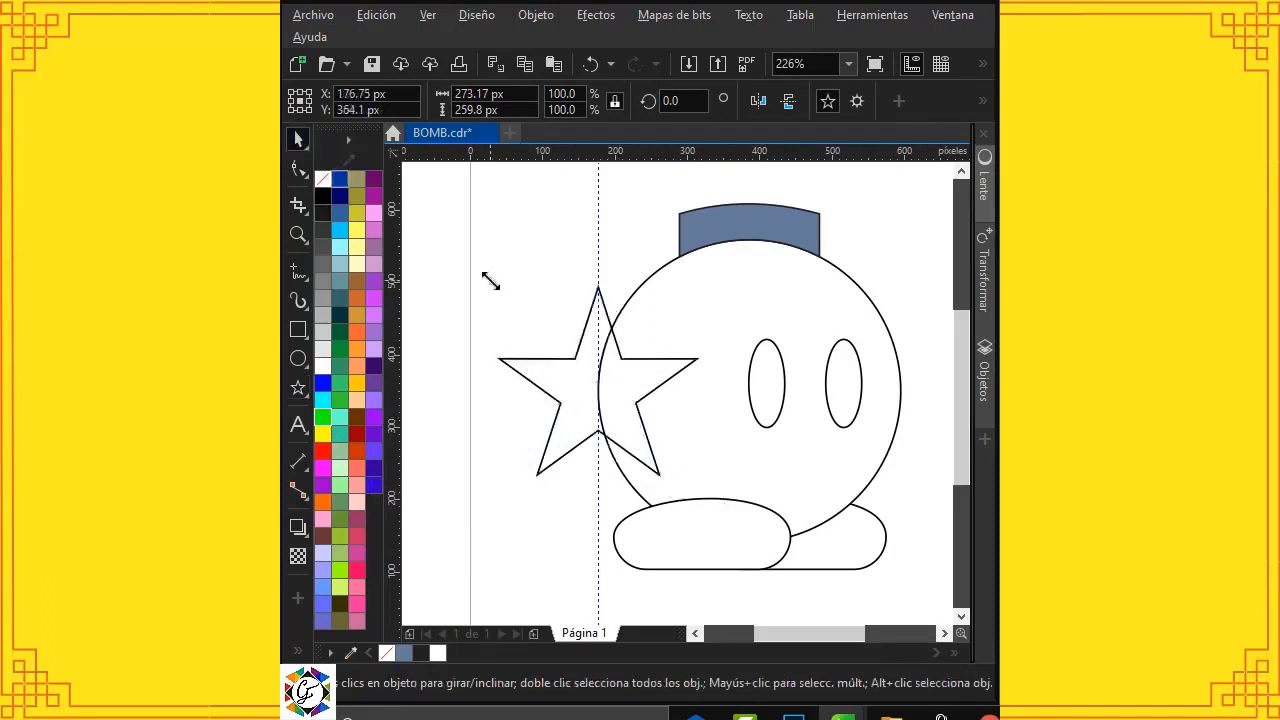
left_click_drag(489, 280, 450, 262)
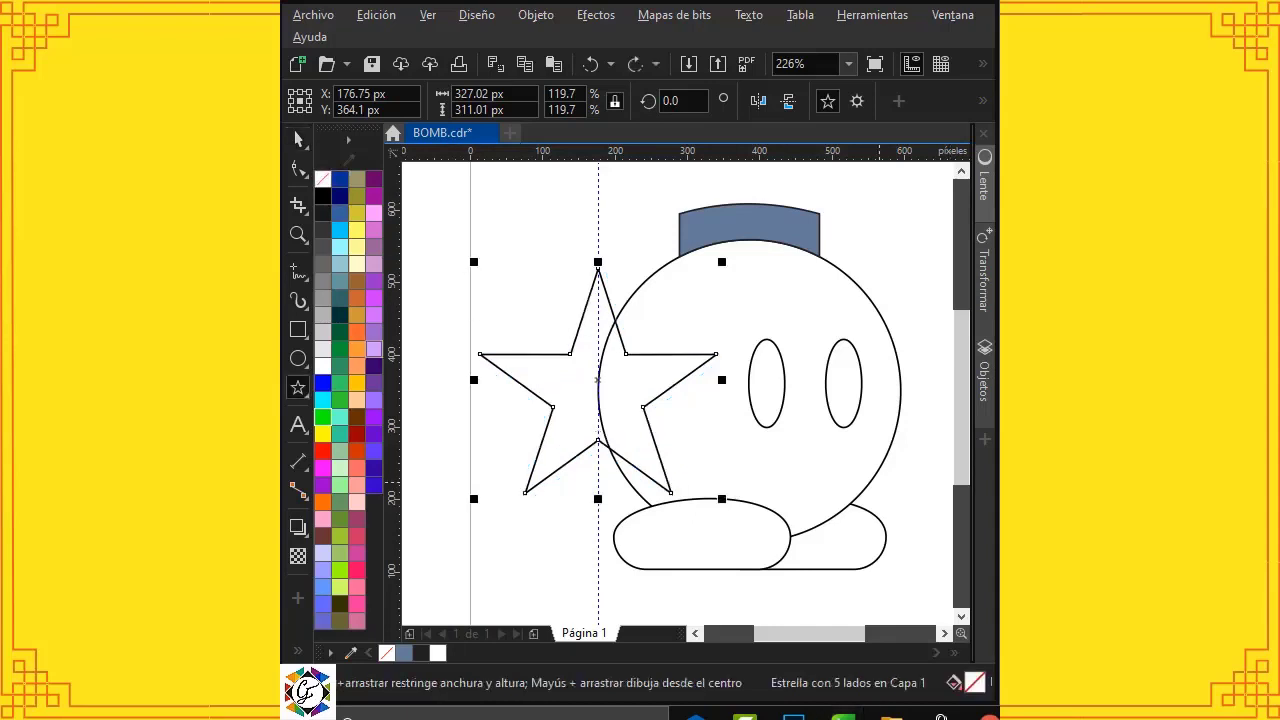
Step: Move the star's inner nodes outward so its points become wider and less sharp
left_click(300, 168)
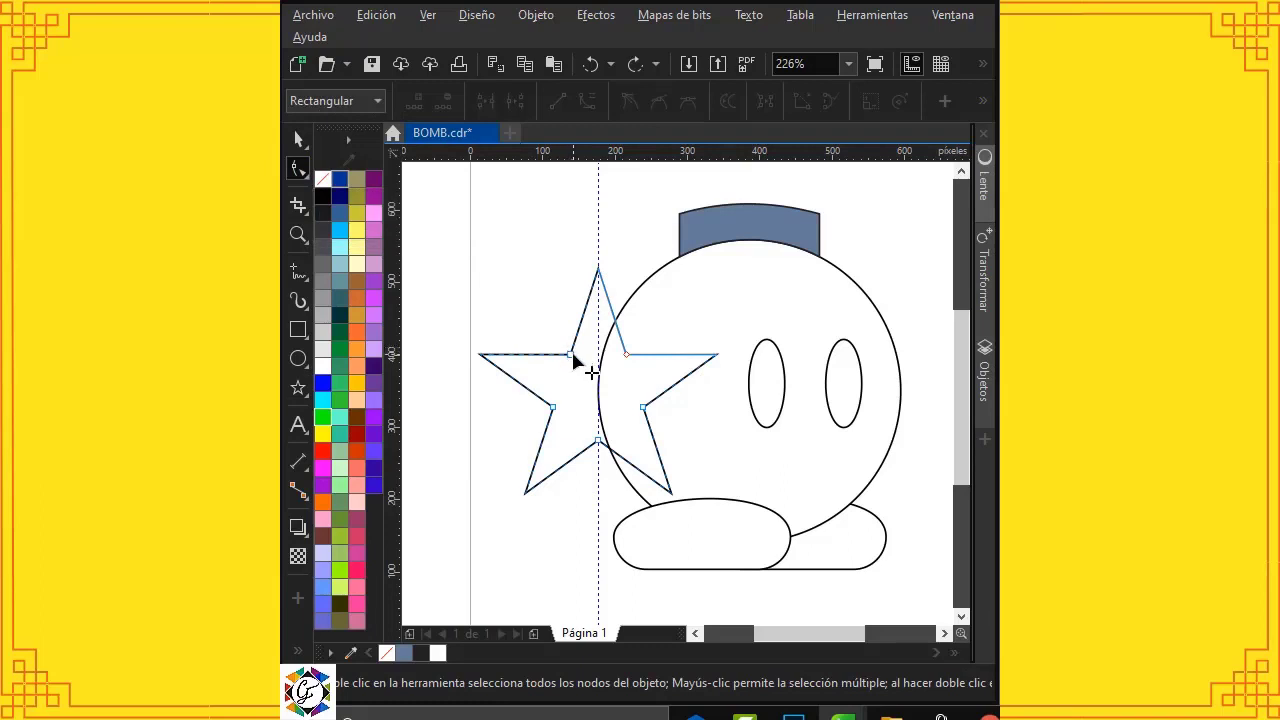
left_click_drag(568, 356, 555, 346)
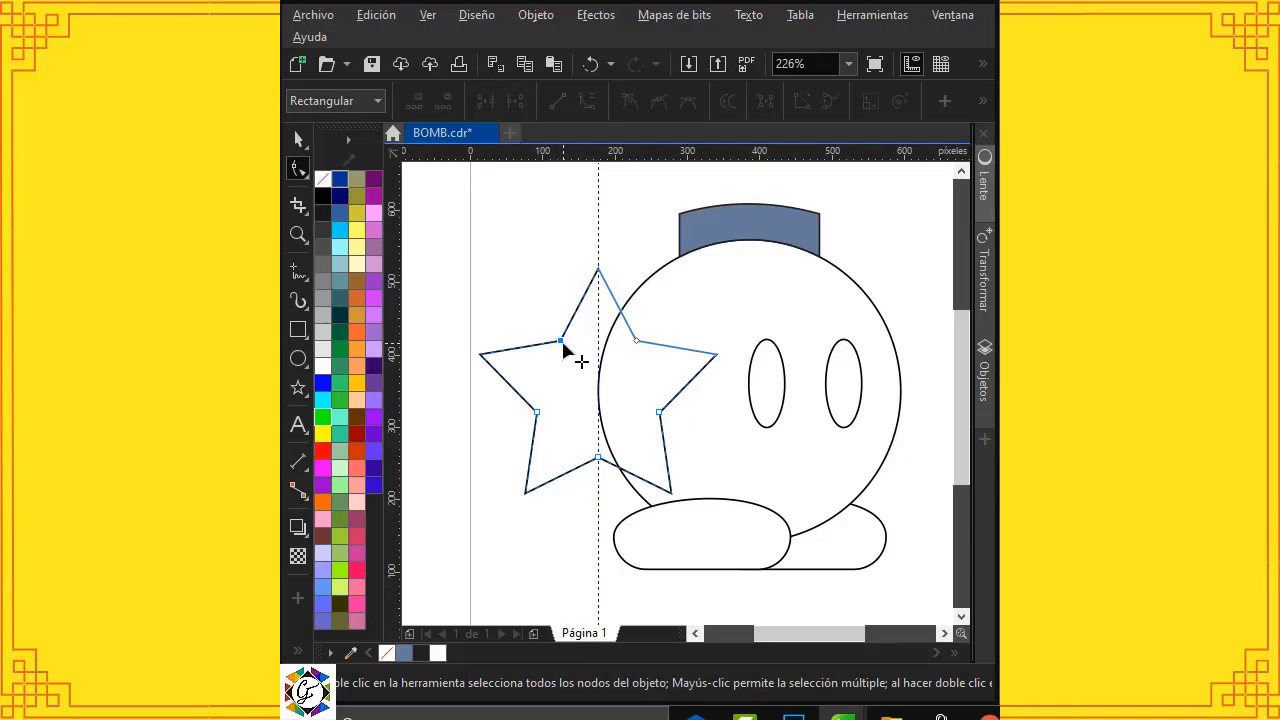
left_click(298, 139)
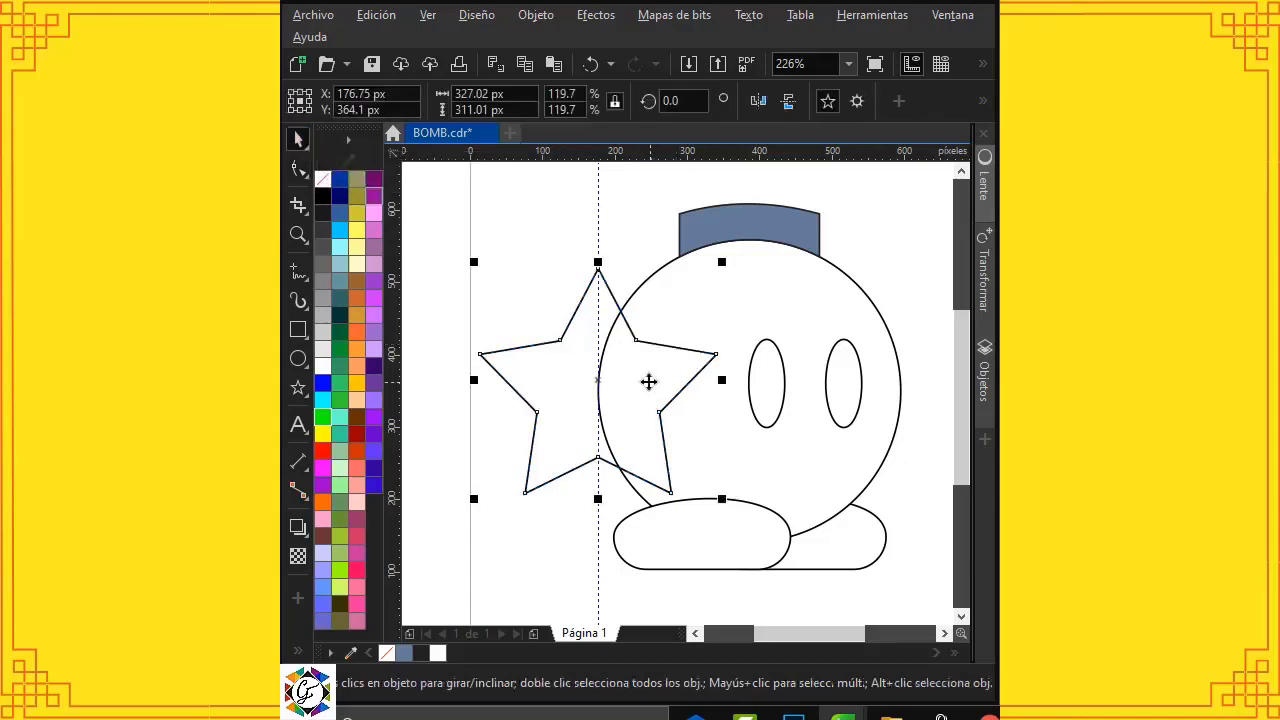
Step: Shift the star up and to the right to about X 193, Y 372 px and enlarge it to 127.2%
mouse_move(651, 380)
left_mouse_down()
mouse_move(659, 388)
mouse_move(657, 367)
left_mouse_up()
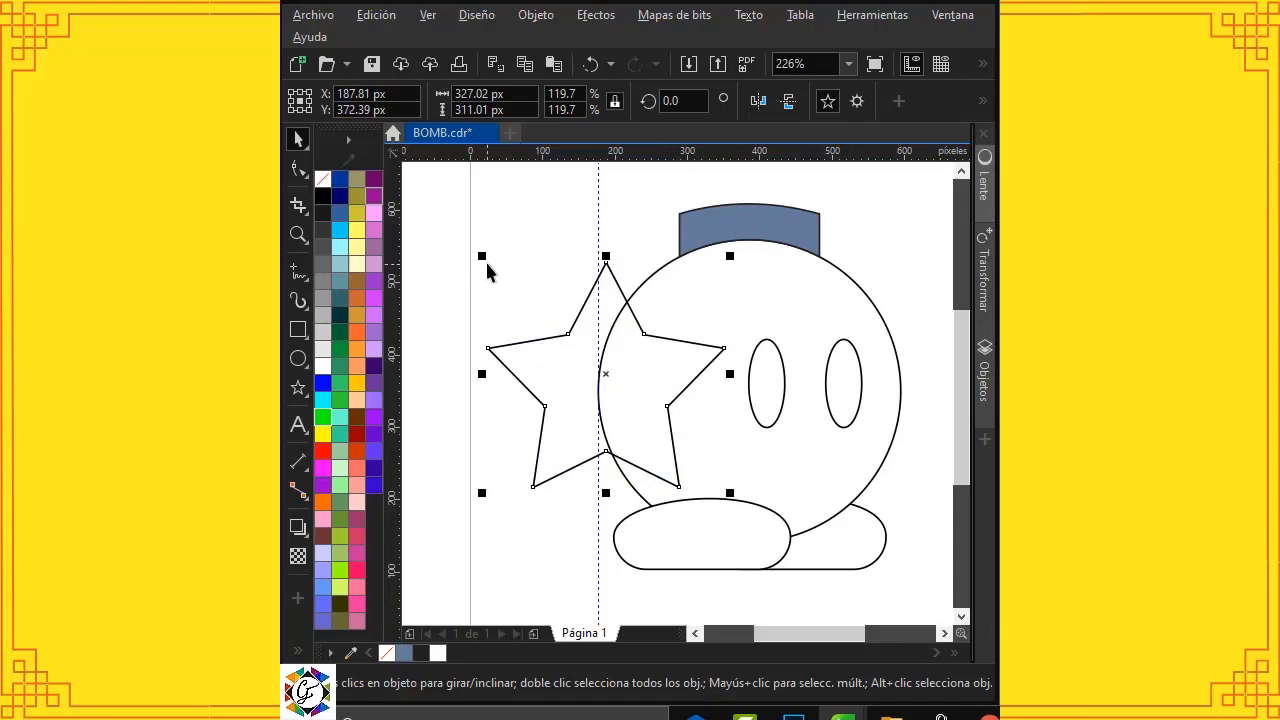
left_click_drag(484, 256, 462, 248)
mouse_move(637, 366)
left_mouse_down()
mouse_move(654, 374)
mouse_move(635, 364)
left_mouse_up()
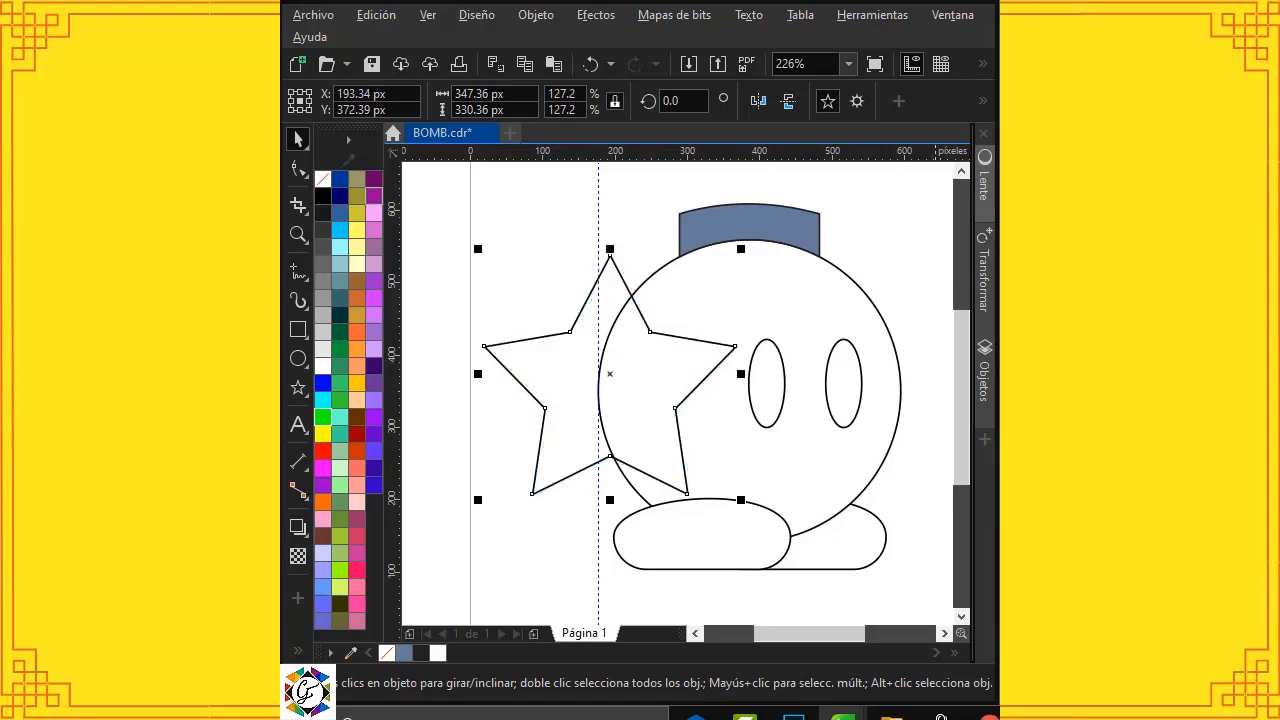
Step: Send the star to the back of the page, behind the bomb's body
left_click(594, 414)
left_click(520, 345)
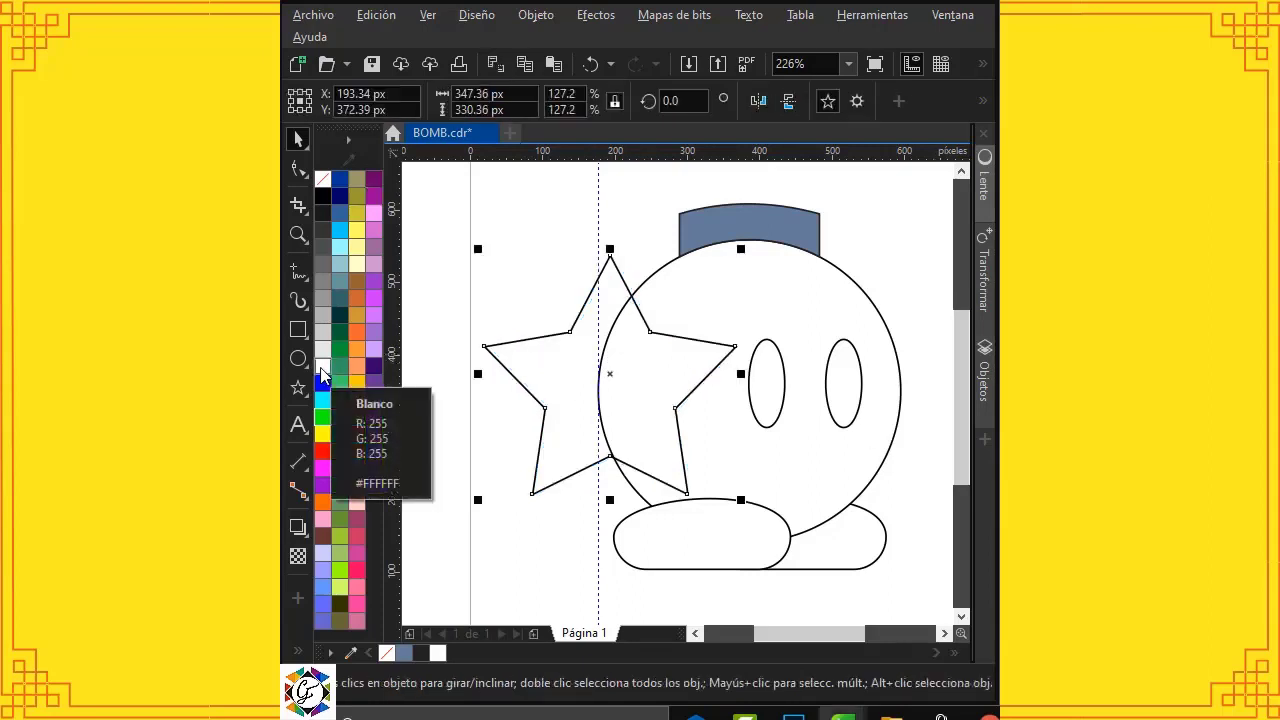
right_click(523, 346)
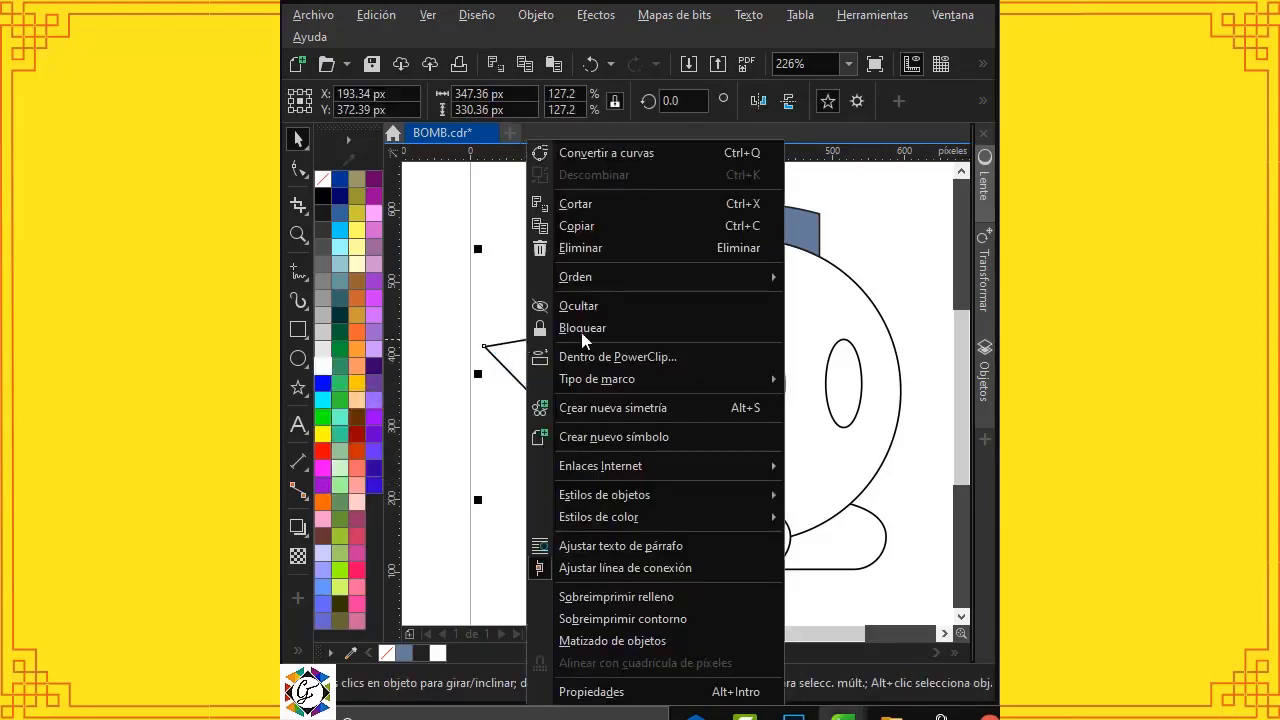
mouse_move(745, 282)
left_click(840, 298)
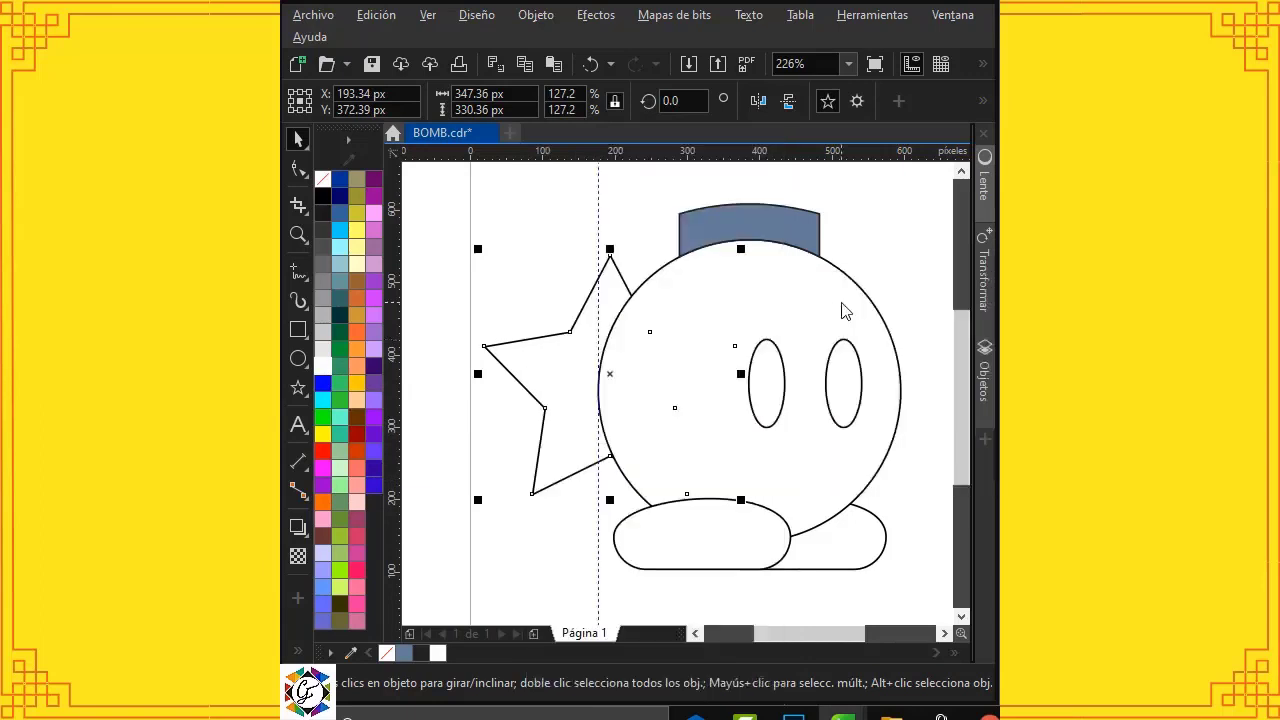
Step: Move the star horizontally to about X 175 px so more of it sticks out behind the body
left_click(541, 354)
left_click(543, 356)
key("Escape")
mouse_move(561, 350)
left_mouse_down()
mouse_move(600, 330)
mouse_move(554, 348)
left_mouse_up()
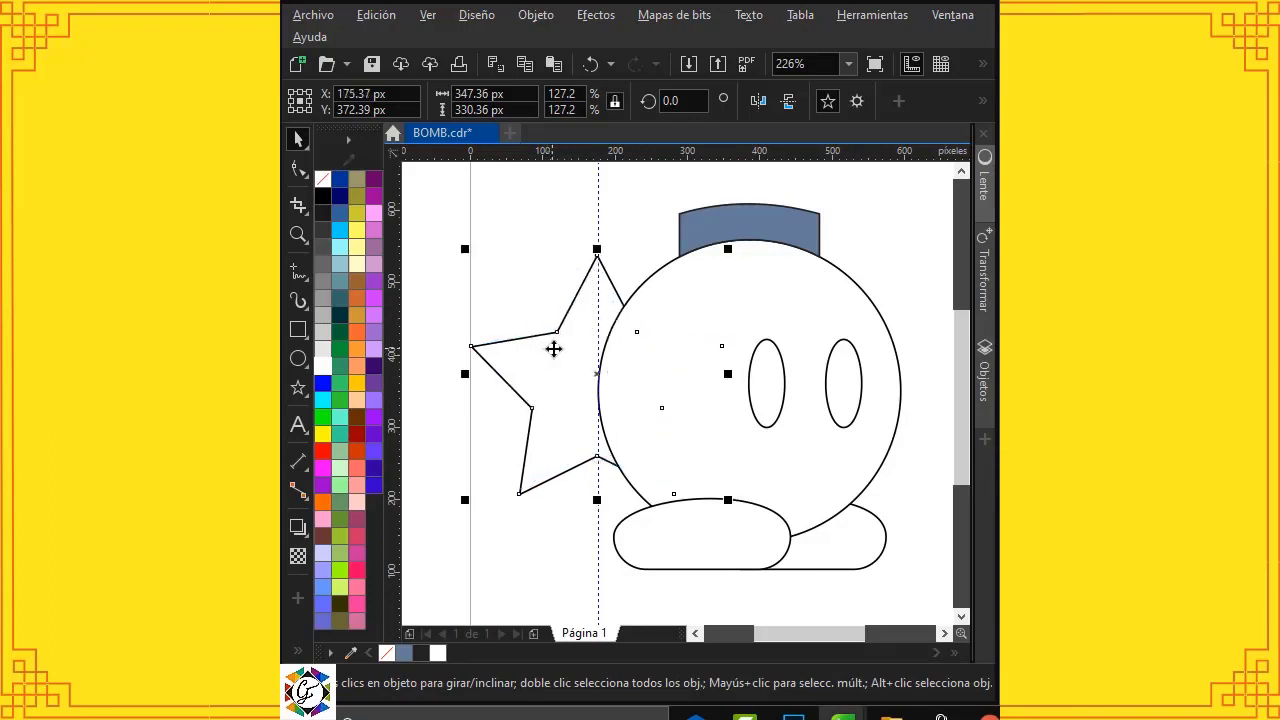
Step: Rotate the star about 14.5° counterclockwise so one point faces left, away from the body
left_click(554, 348)
left_click_drag(459, 249, 456, 286)
left_click_drag(462, 253, 456, 260)
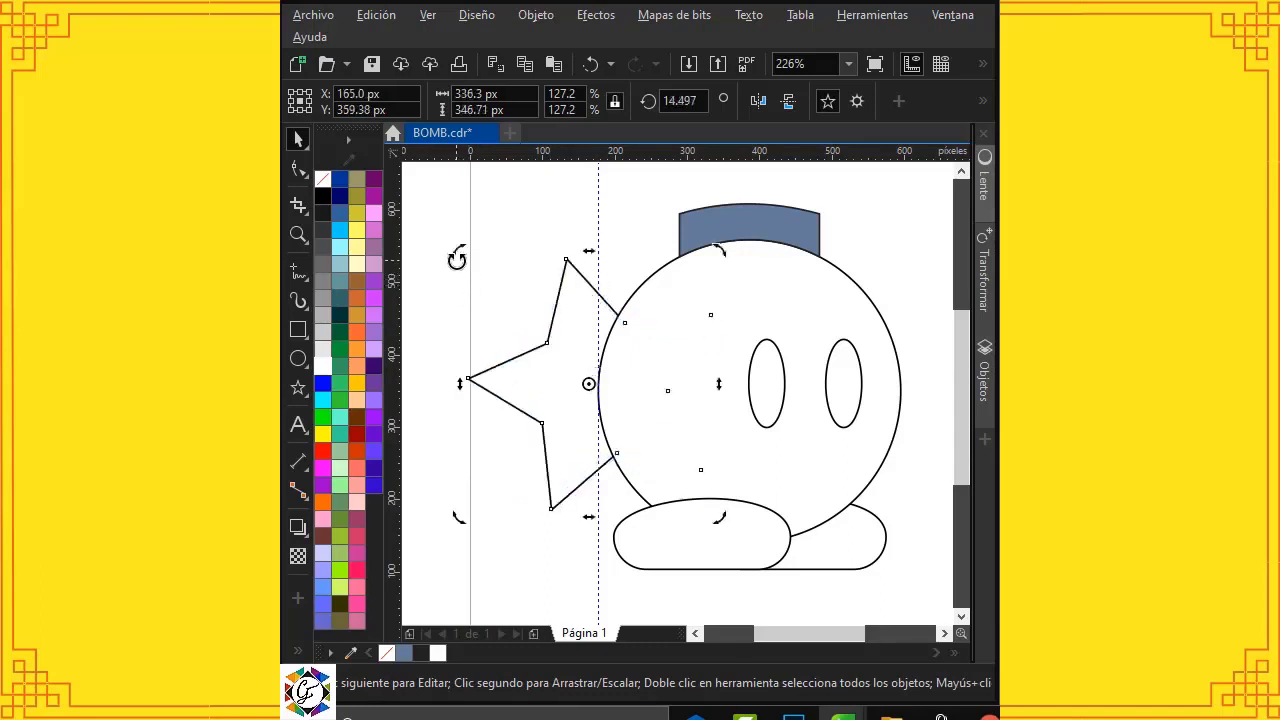
left_click(541, 231)
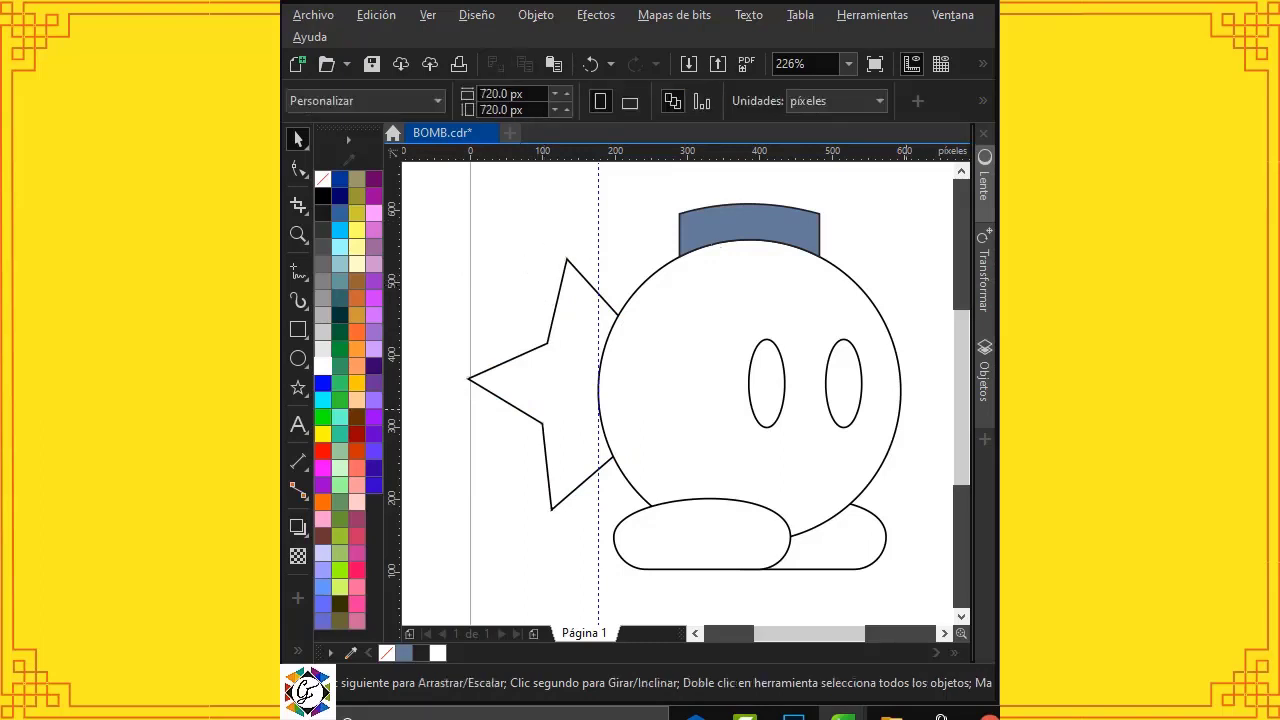
Step: Draw a narrow upright rectangle about 55 px wide over the cap's middle and stretch it upward to about 149 px tall
scroll(834, 226, "up", 1)
left_click(299, 328)
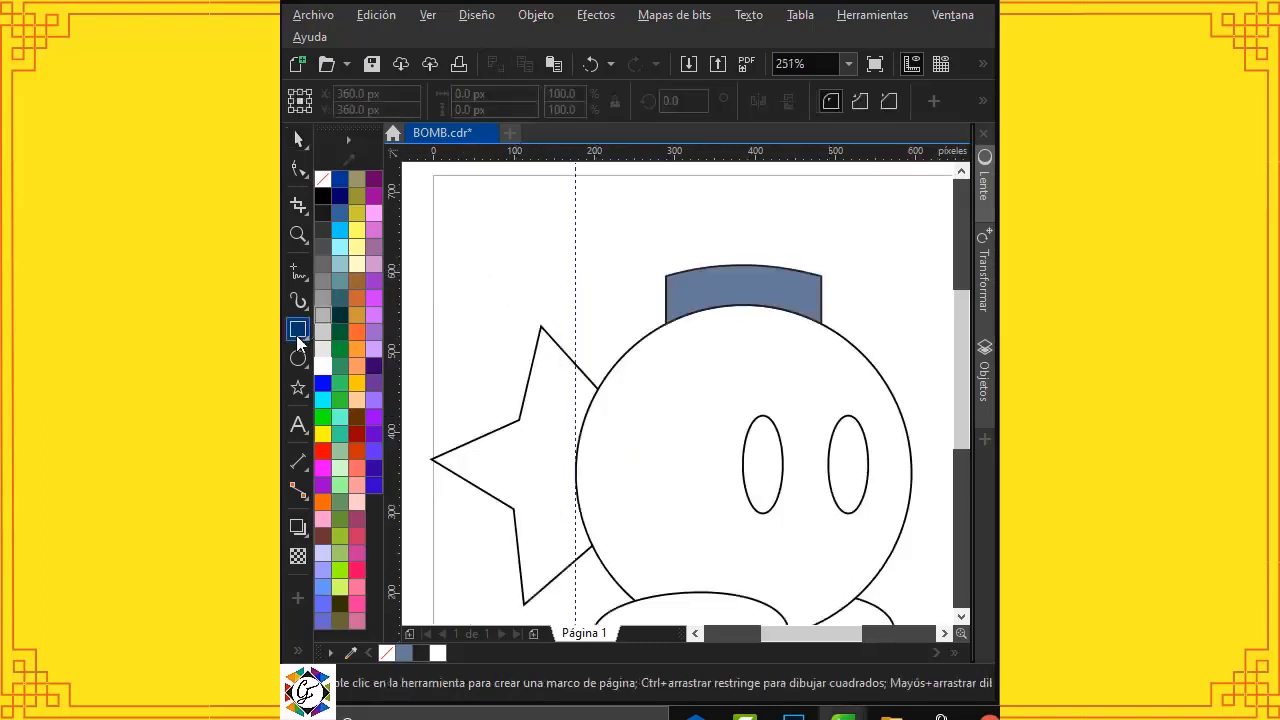
left_click_drag(725, 222, 770, 316)
key("space")
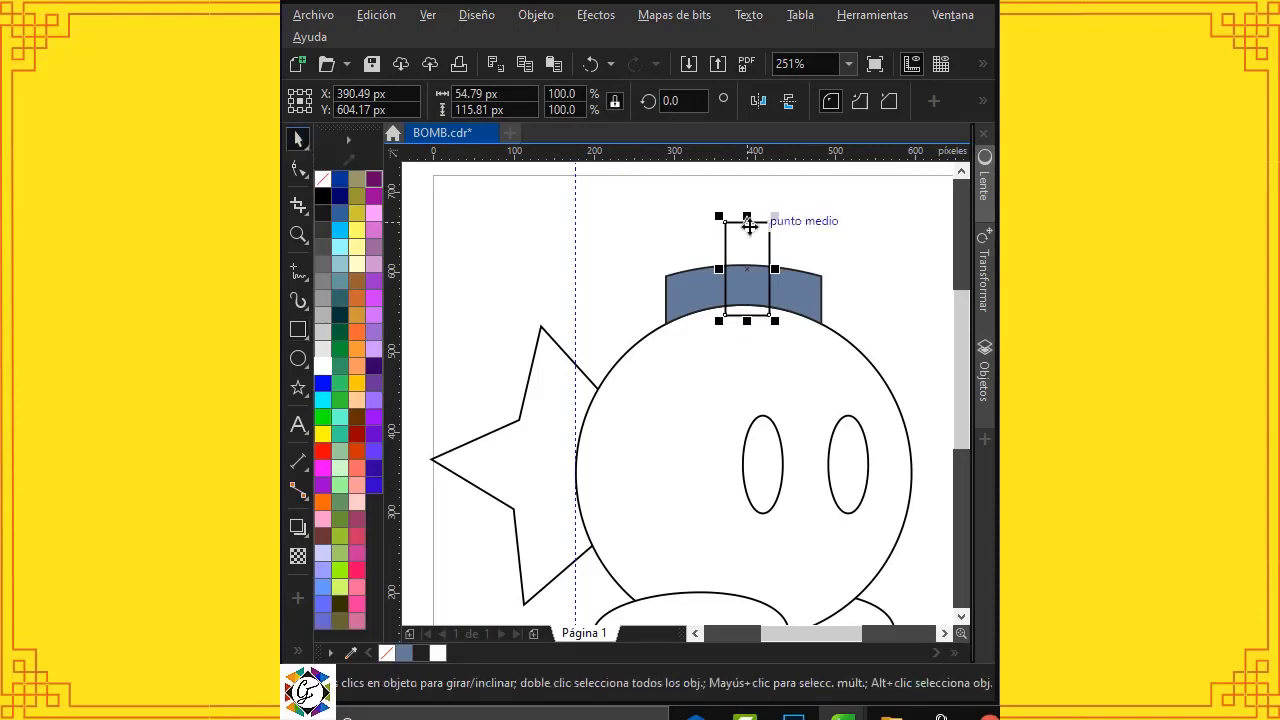
left_click_drag(747, 215, 749, 187)
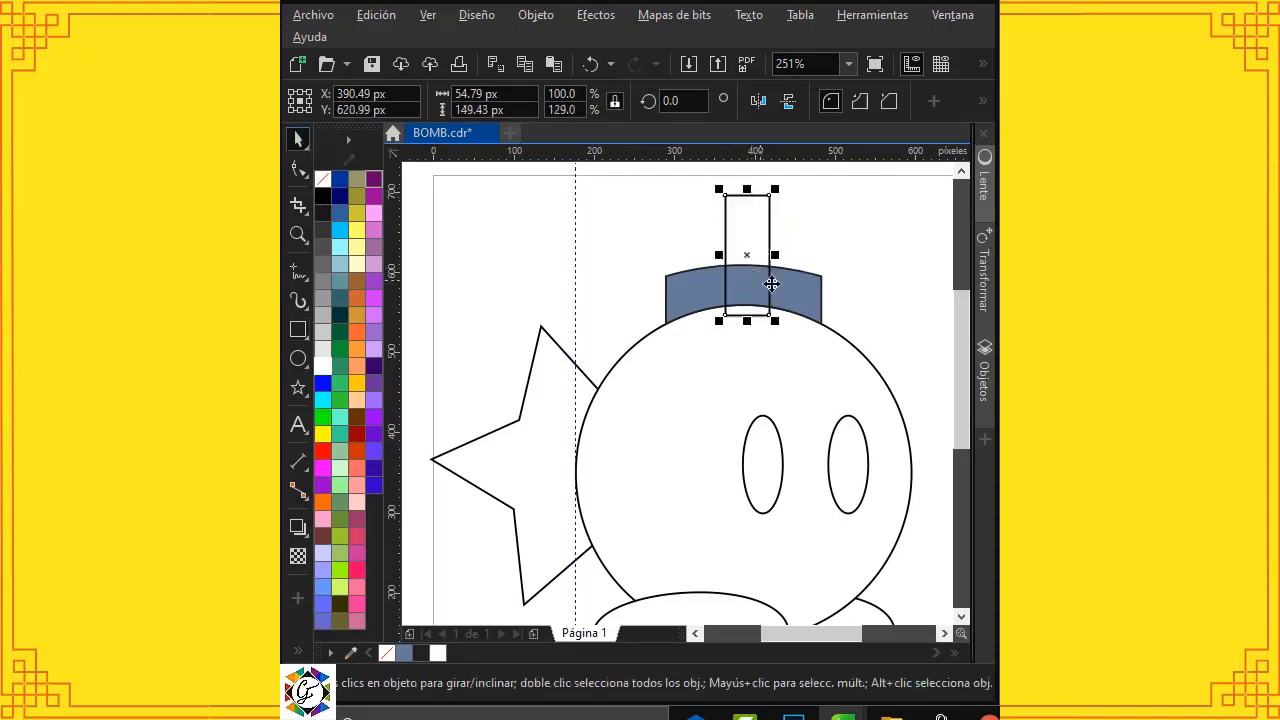
Step: Add a vertical guideline through the body's centre and narrow the rectangle to about 44 px so it is centred on it
left_click(786, 295)
key("Tab")
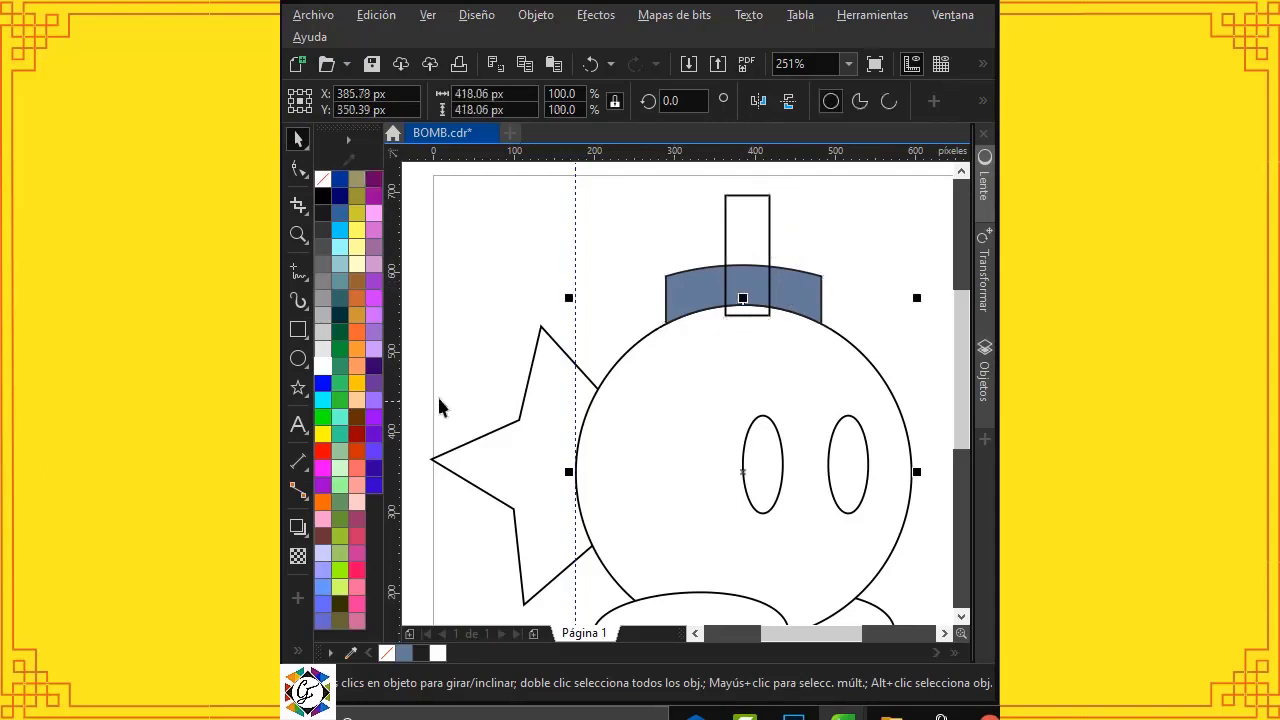
left_click_drag(397, 380, 743, 466)
left_click(755, 243)
mouse_move(746, 251)
left_mouse_down()
mouse_move(771, 248)
mouse_move(760, 251)
left_mouse_up()
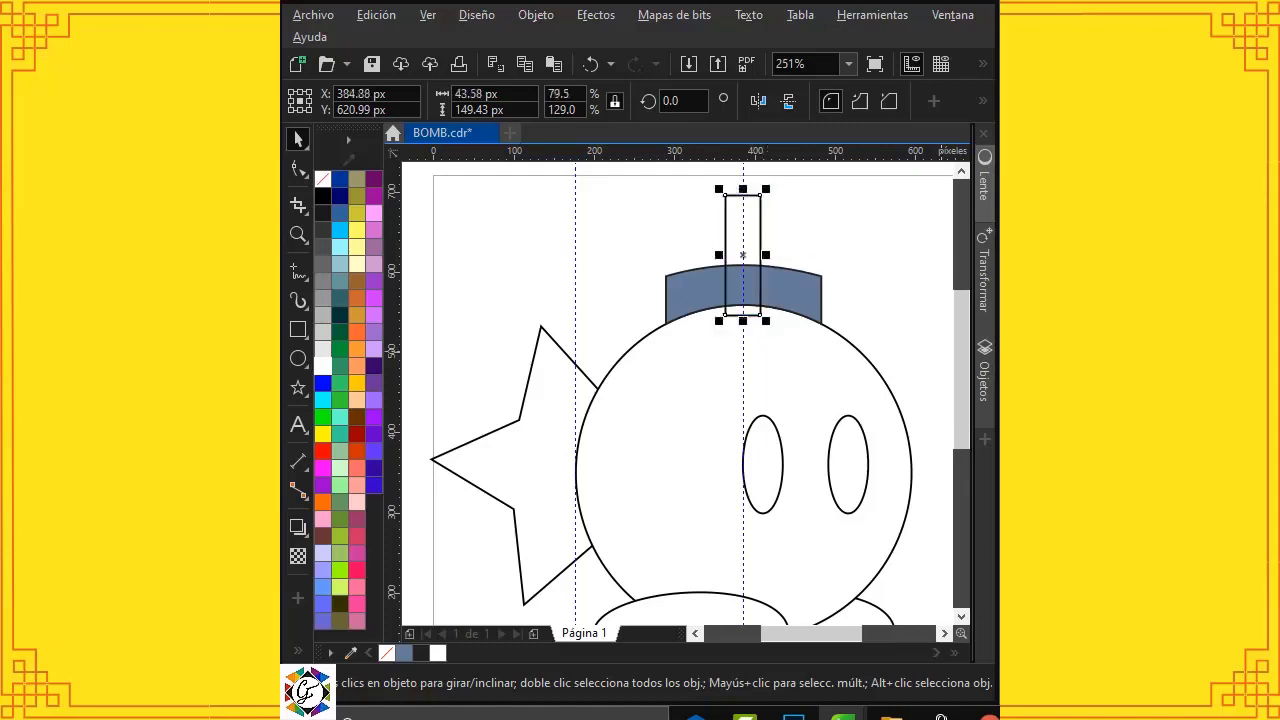
Step: Resize the rectangle to about 48 by 160 px, spanning from the body's top edge to the page's upper edge
scroll(691, 417, "up", 2)
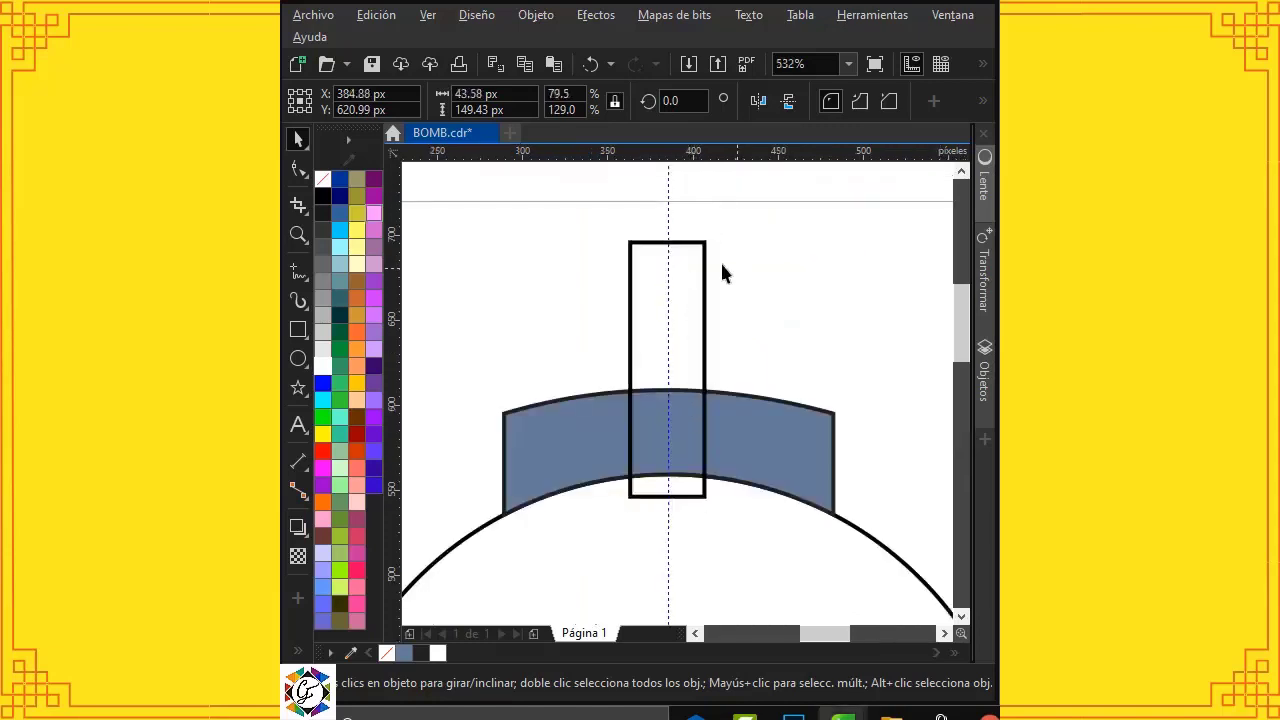
left_click_drag(667, 236, 667, 219)
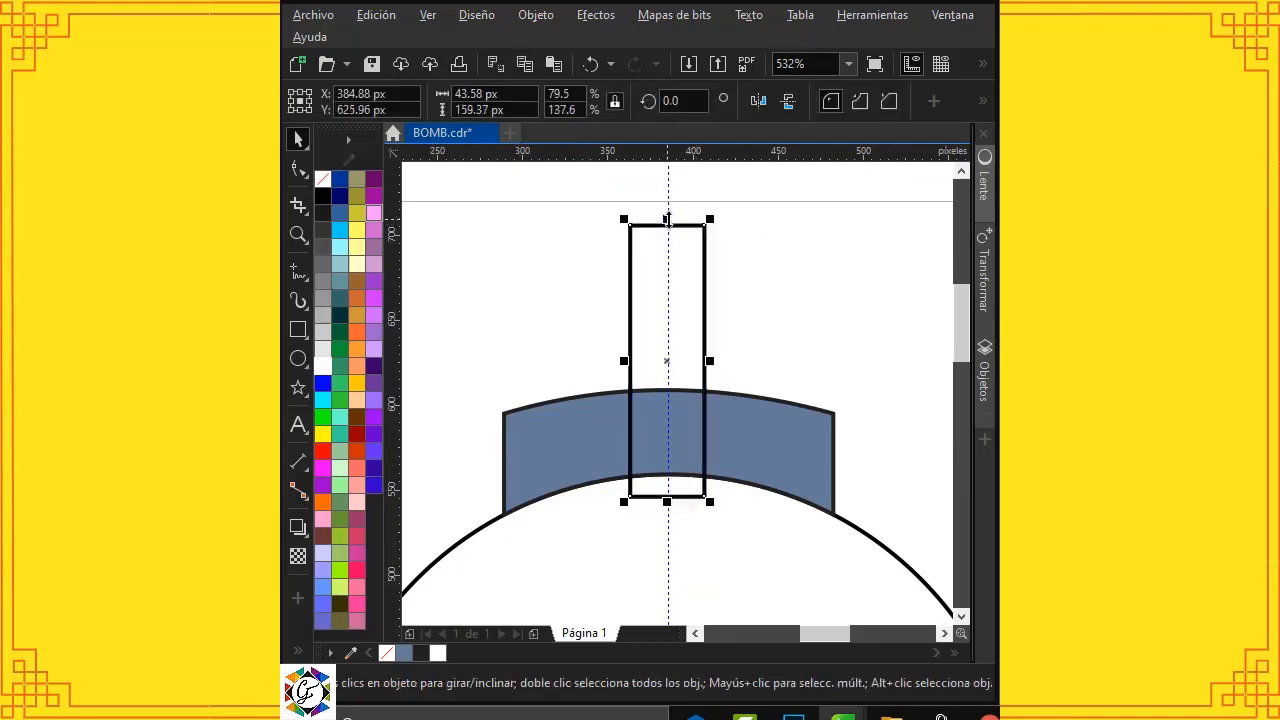
left_click_drag(667, 500, 667, 476)
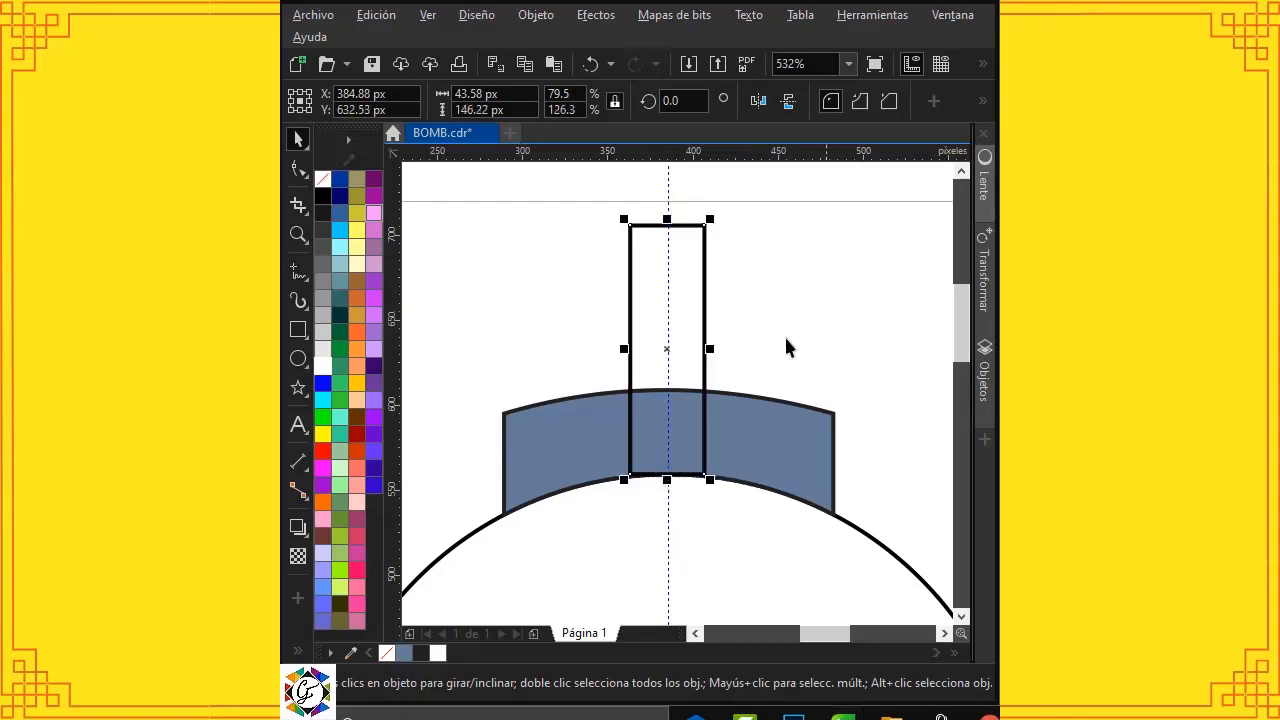
left_click_drag(710, 349, 720, 349)
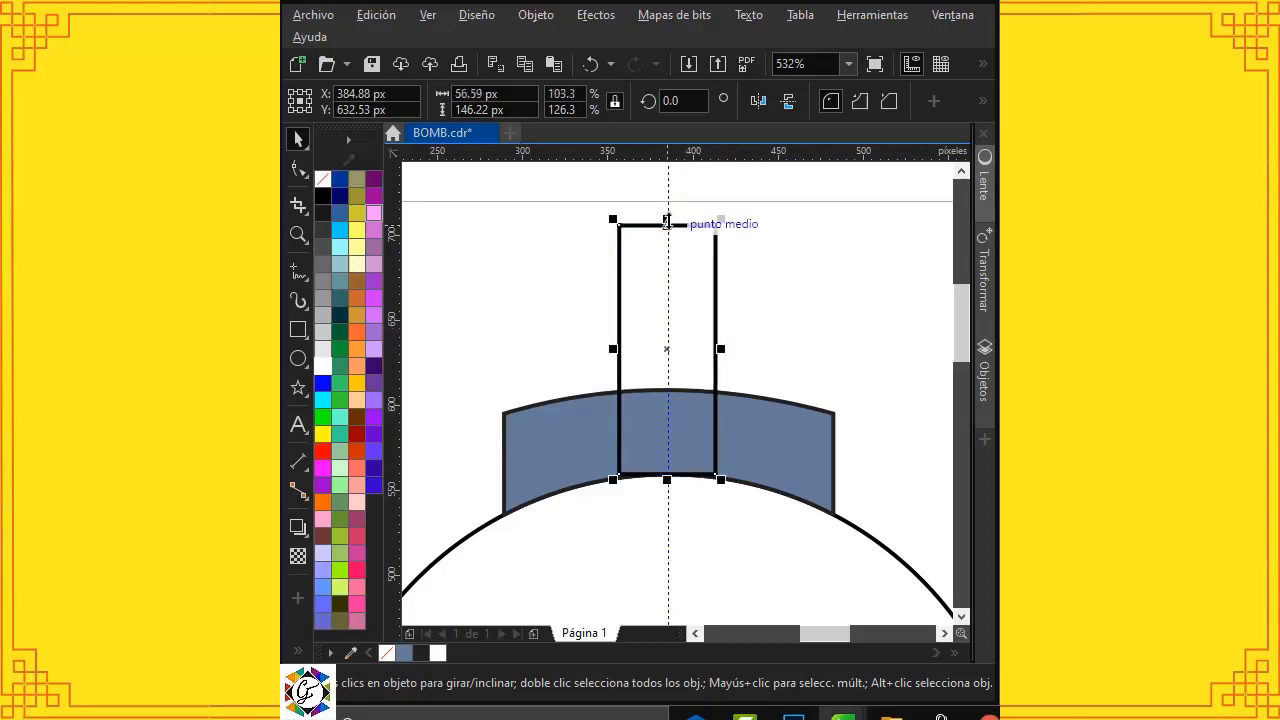
left_click_drag(667, 222, 669, 199)
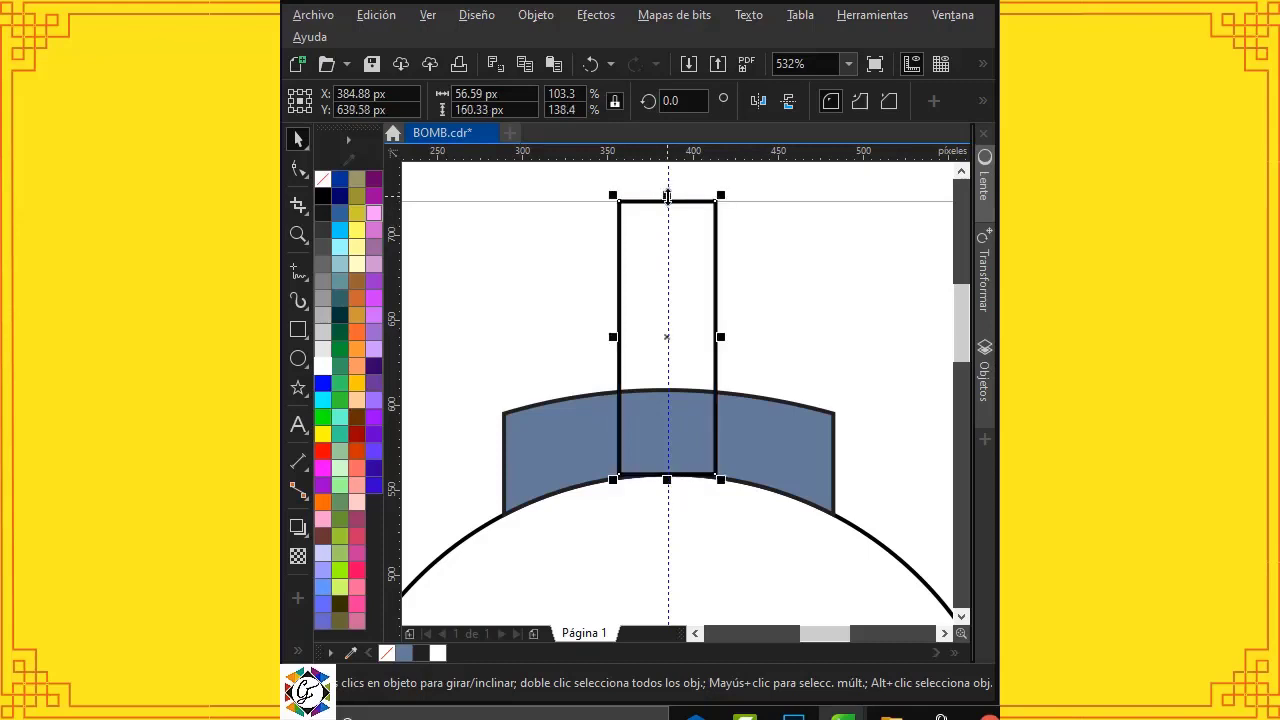
left_click_drag(721, 337, 719, 328)
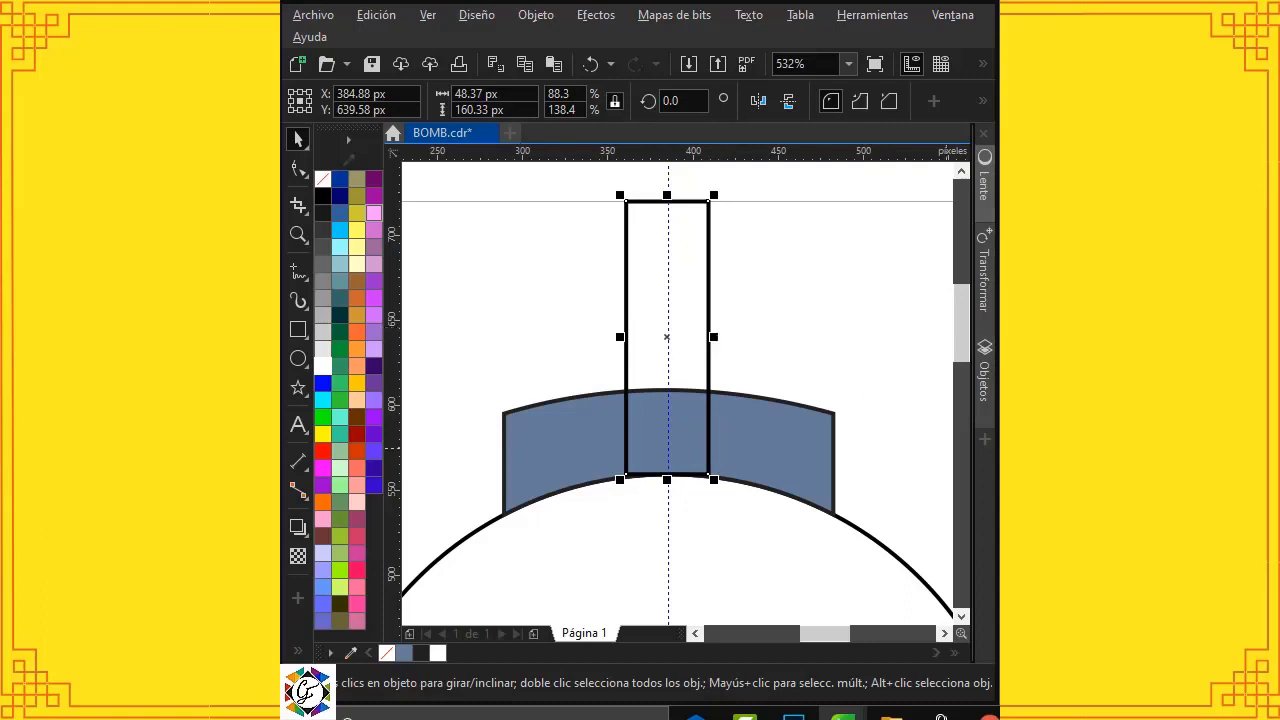
Step: Convert the rectangle to curves and turn all of its straight segments into curve segments
left_click(843, 237)
left_click(710, 236)
right_click(709, 236)
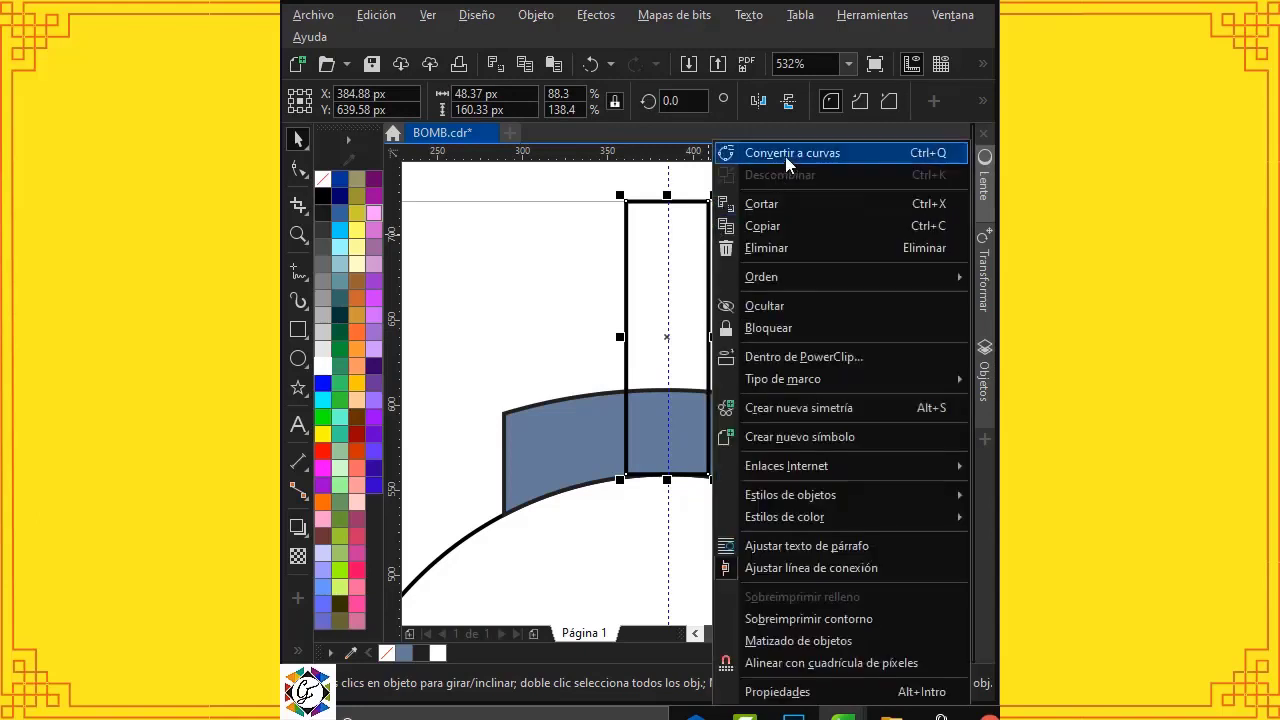
key("Escape")
left_click(298, 168)
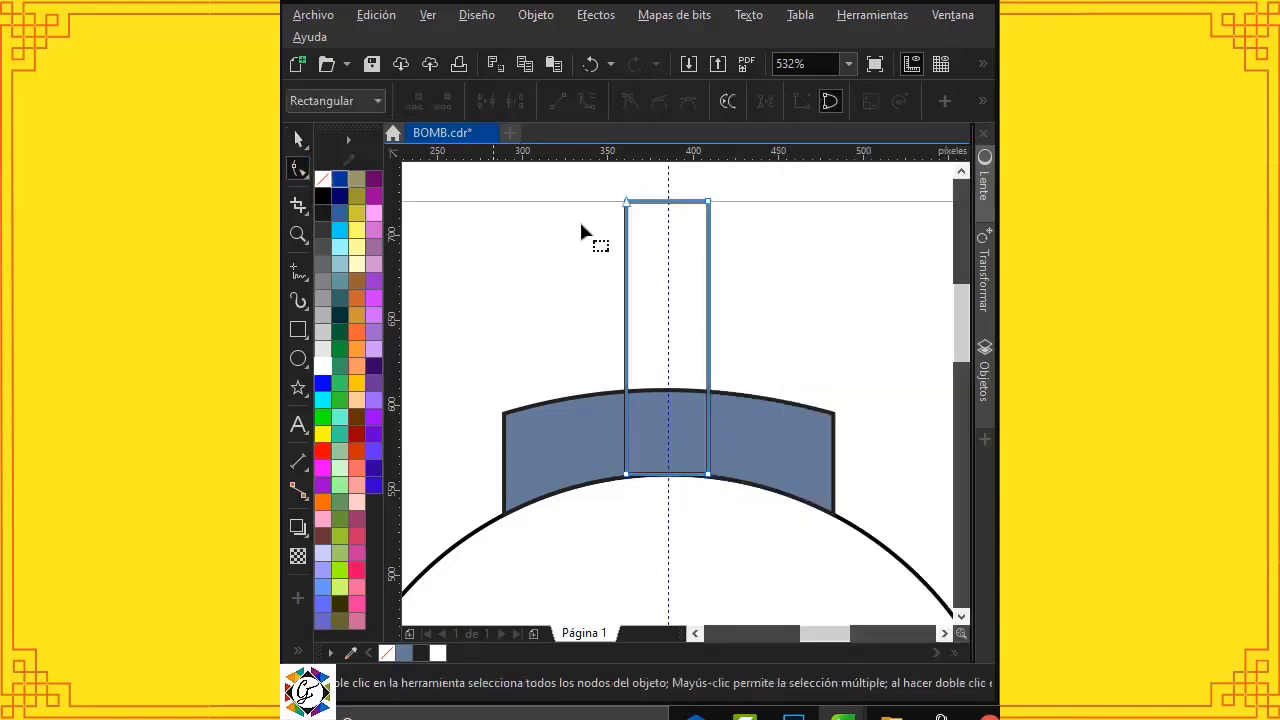
left_click_drag(760, 498, 745, 495)
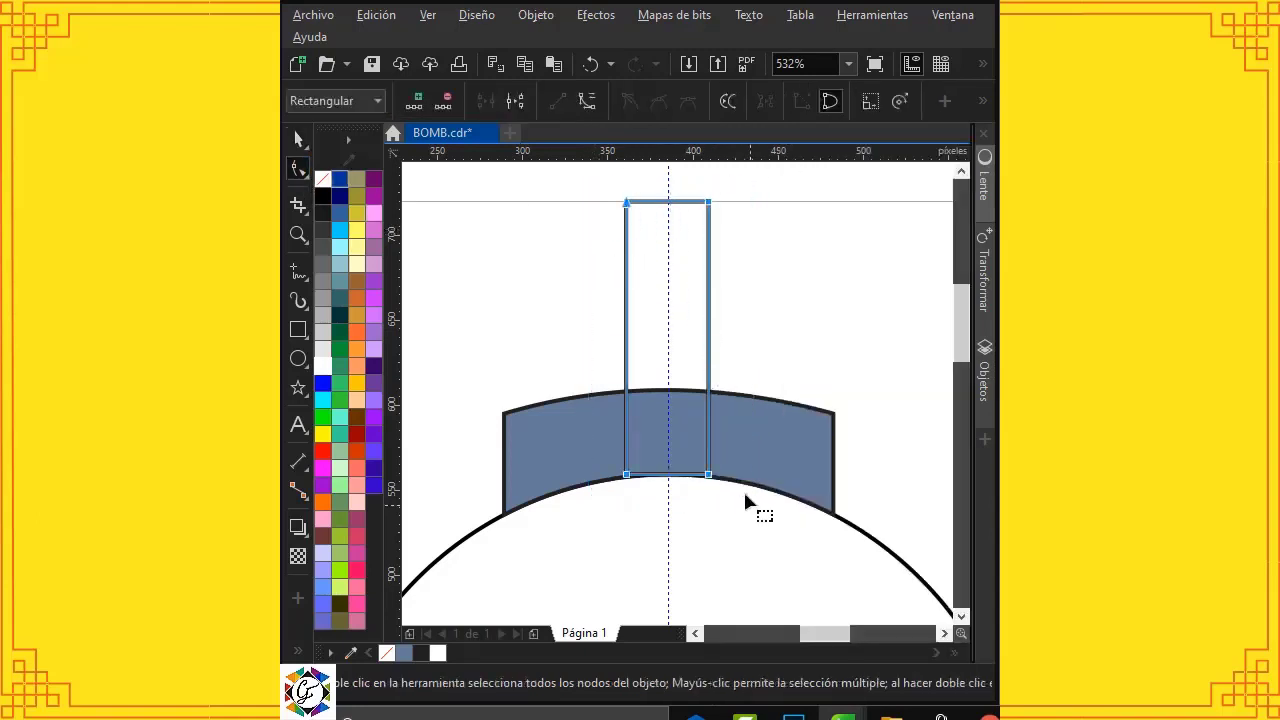
left_click(587, 101)
Step: Bend both long sides of the fuse shape to the right in parallel arcs, making it about 62 px wide overall
left_click(707, 329)
left_click_drag(710, 331, 731, 331)
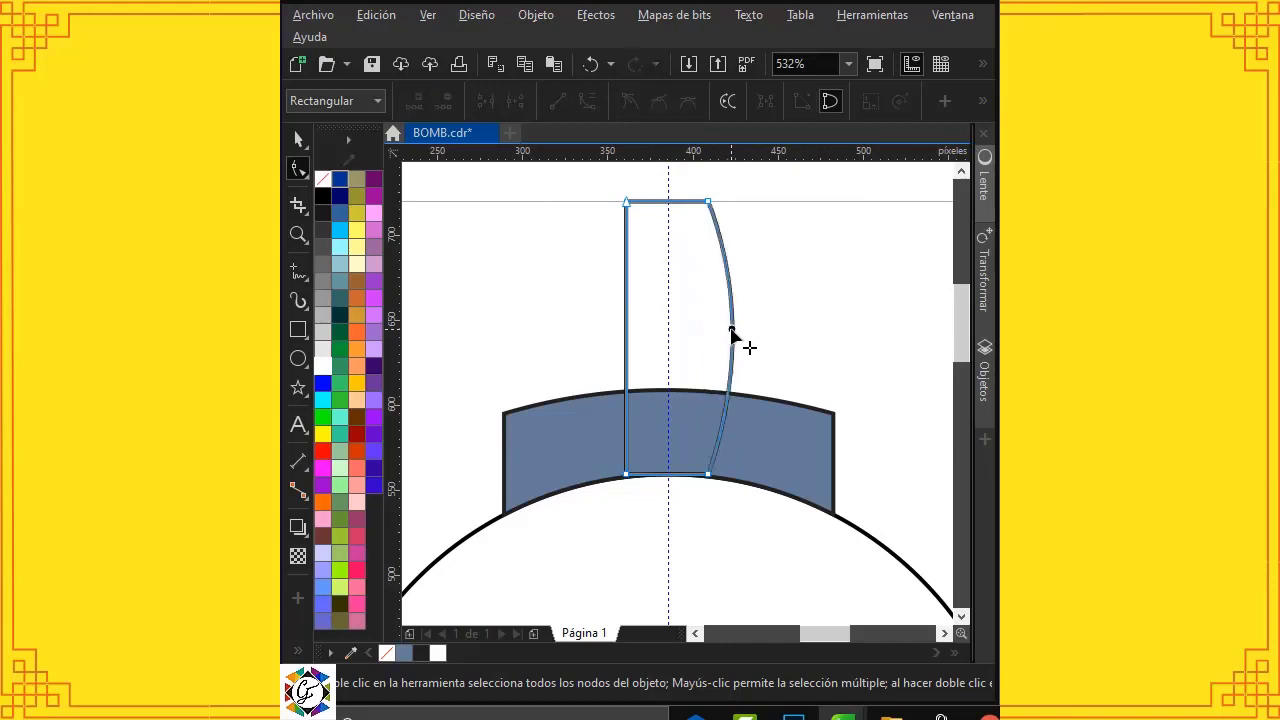
left_click(627, 339)
left_click_drag(627, 339, 651, 336)
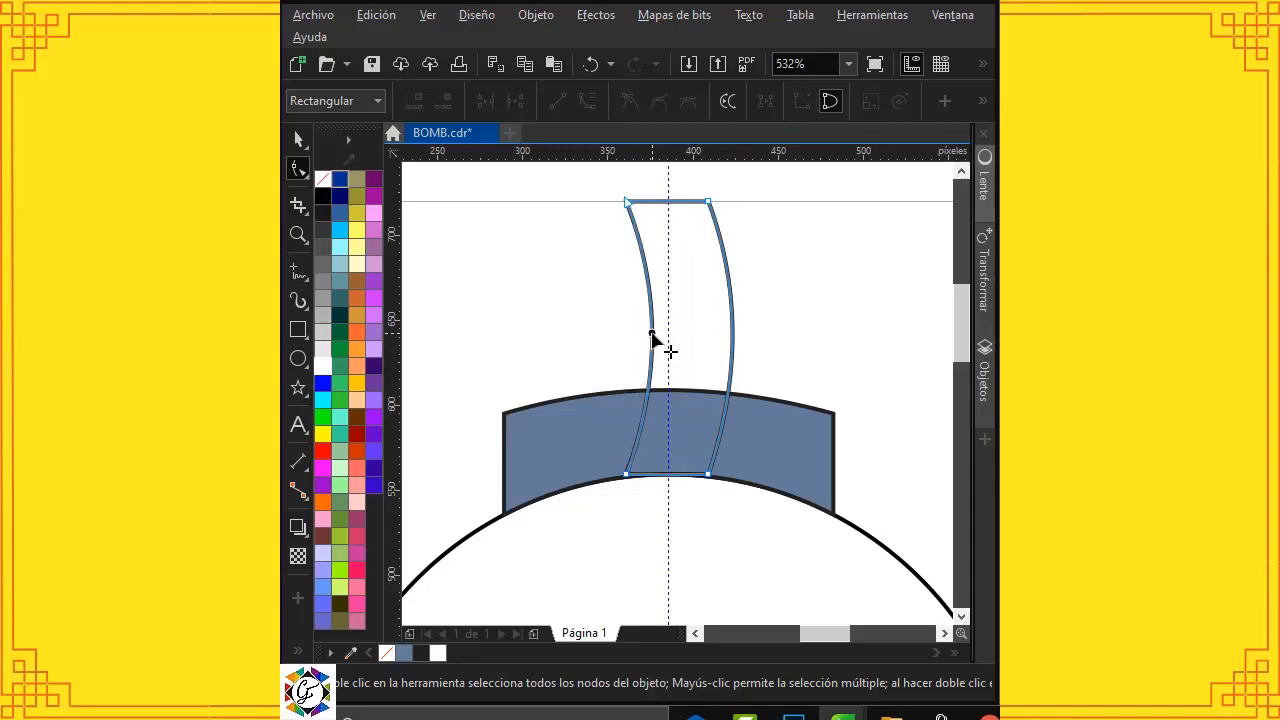
left_click(299, 140)
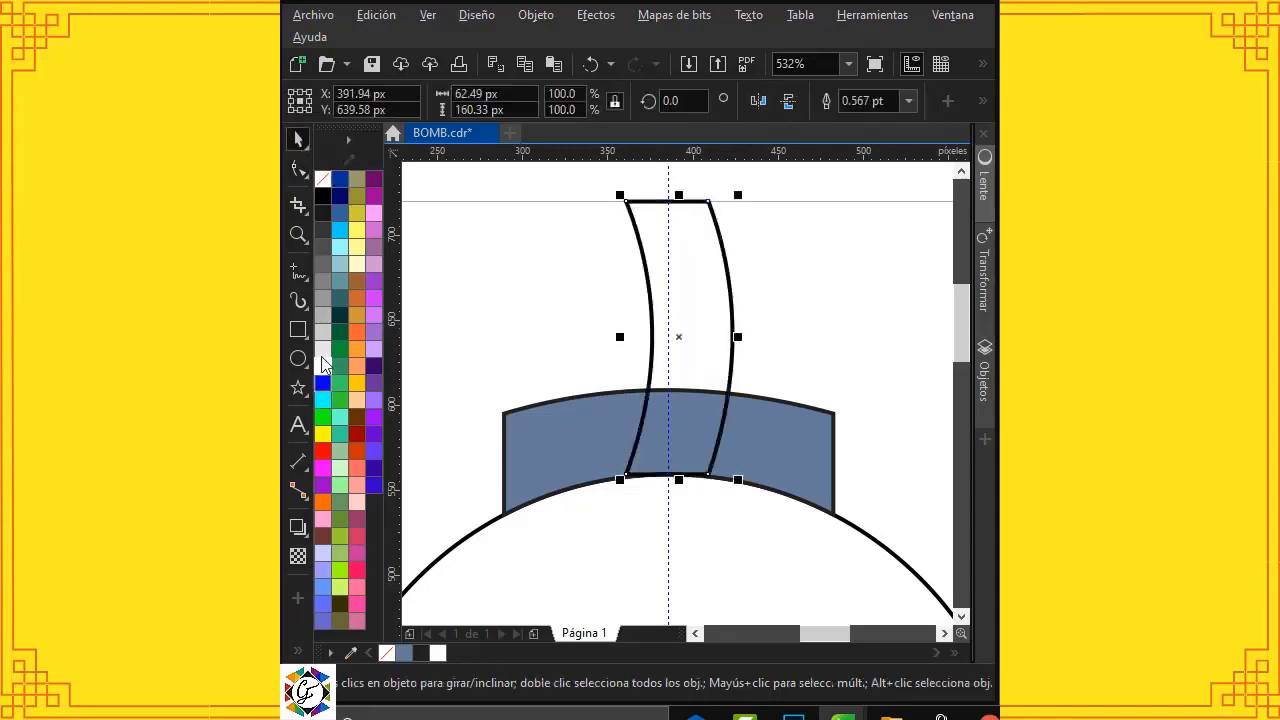
Step: Fill the fuse shape with white and send it to the back, behind the cap and body
left_click(322, 365)
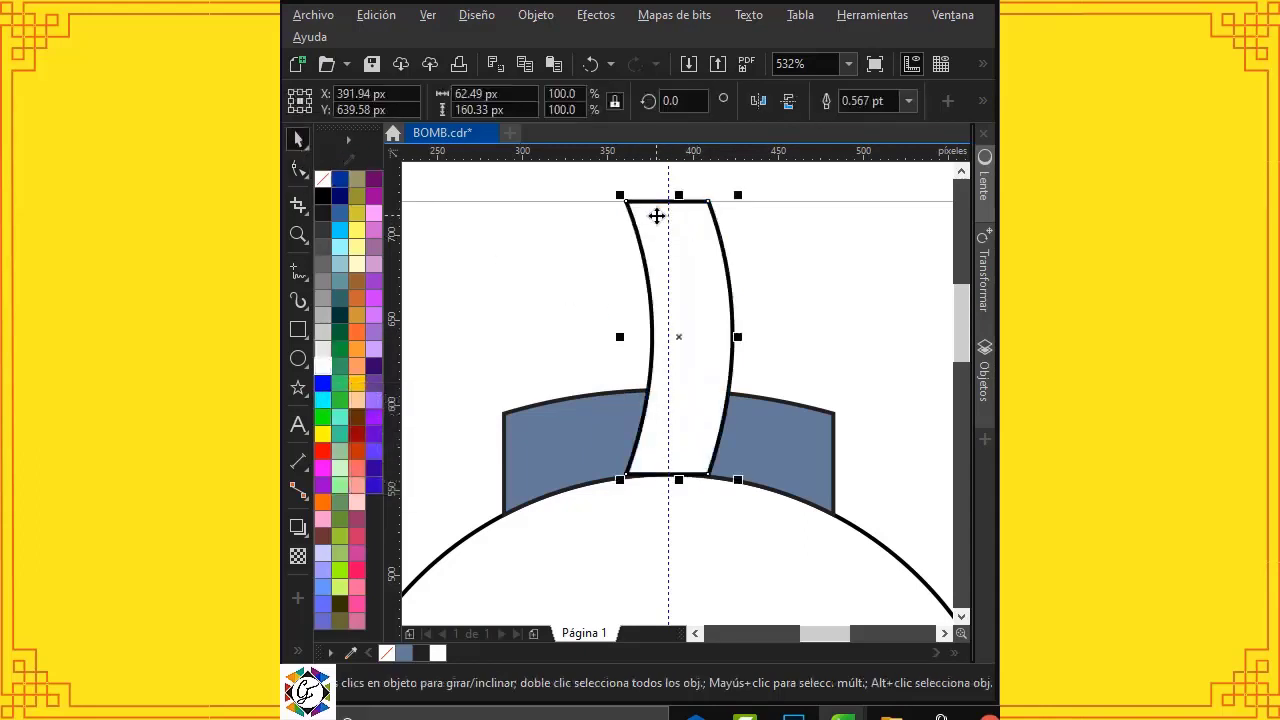
right_click(656, 216)
mouse_move(856, 282)
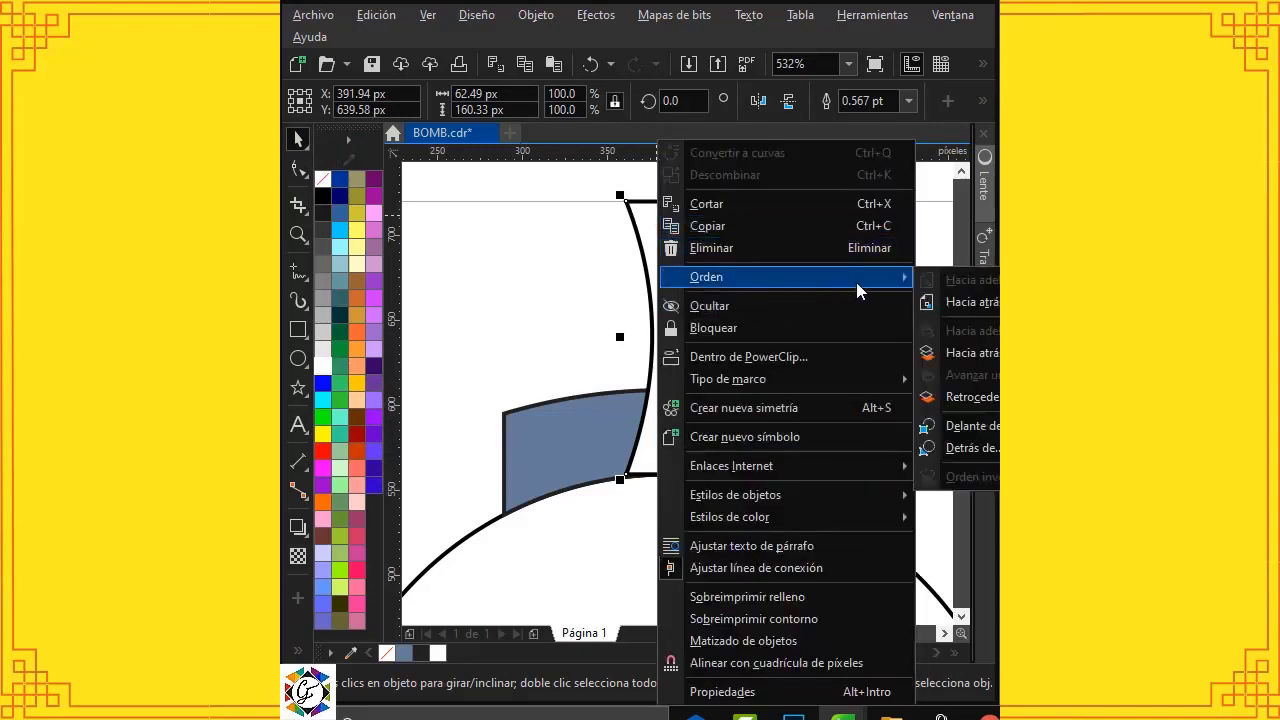
left_click(967, 305)
left_click(795, 286)
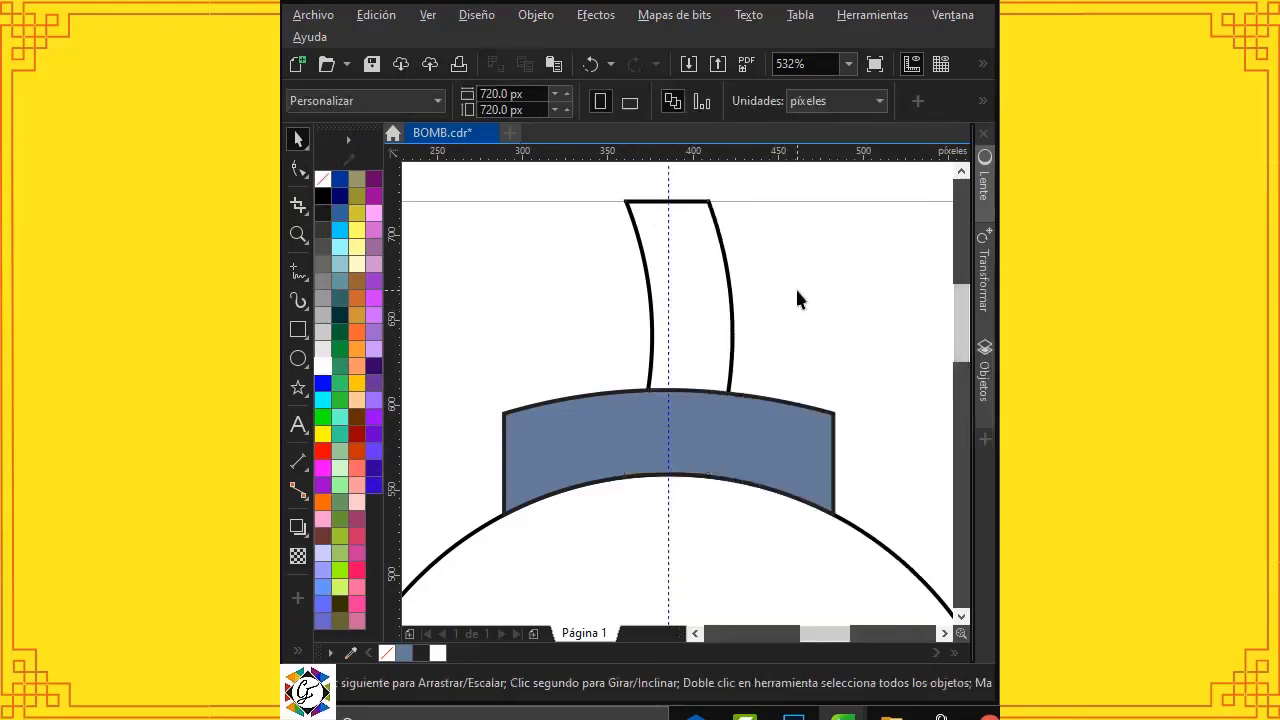
Step: Fill the star with golden yellow, and the body circle and cap with dark brown
key("shift+F4")
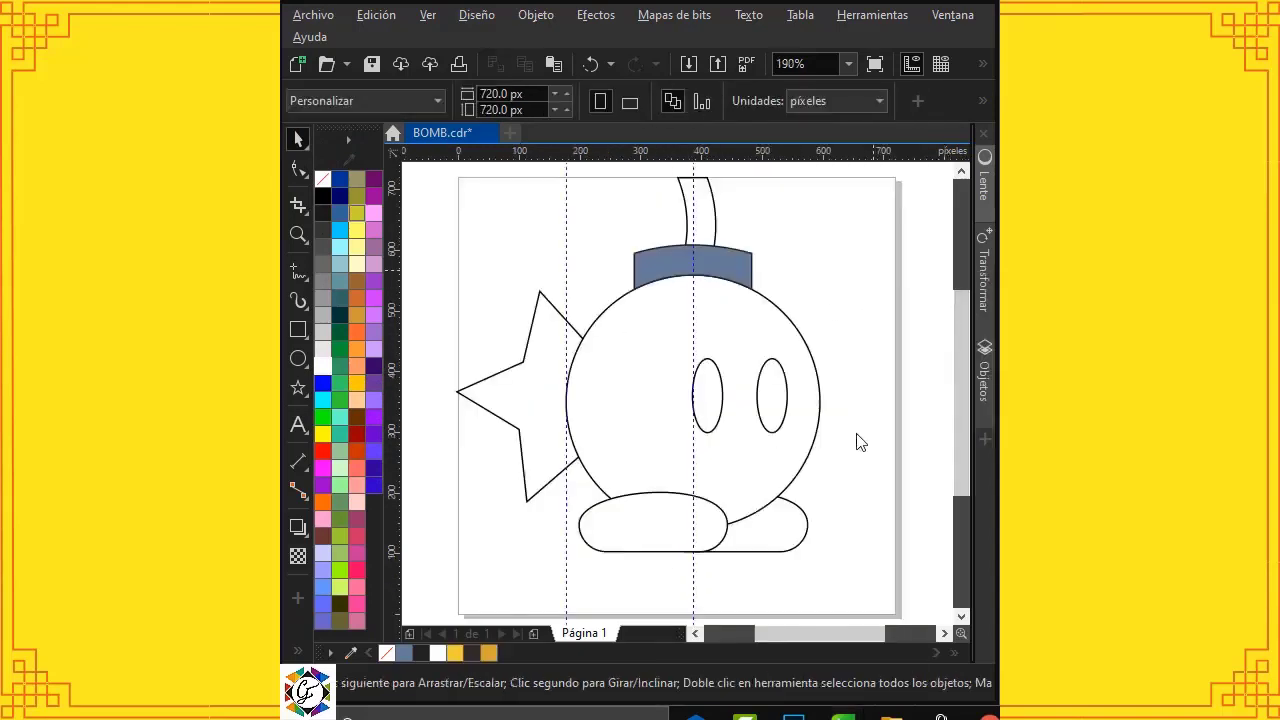
left_click(549, 407)
left_click(454, 654)
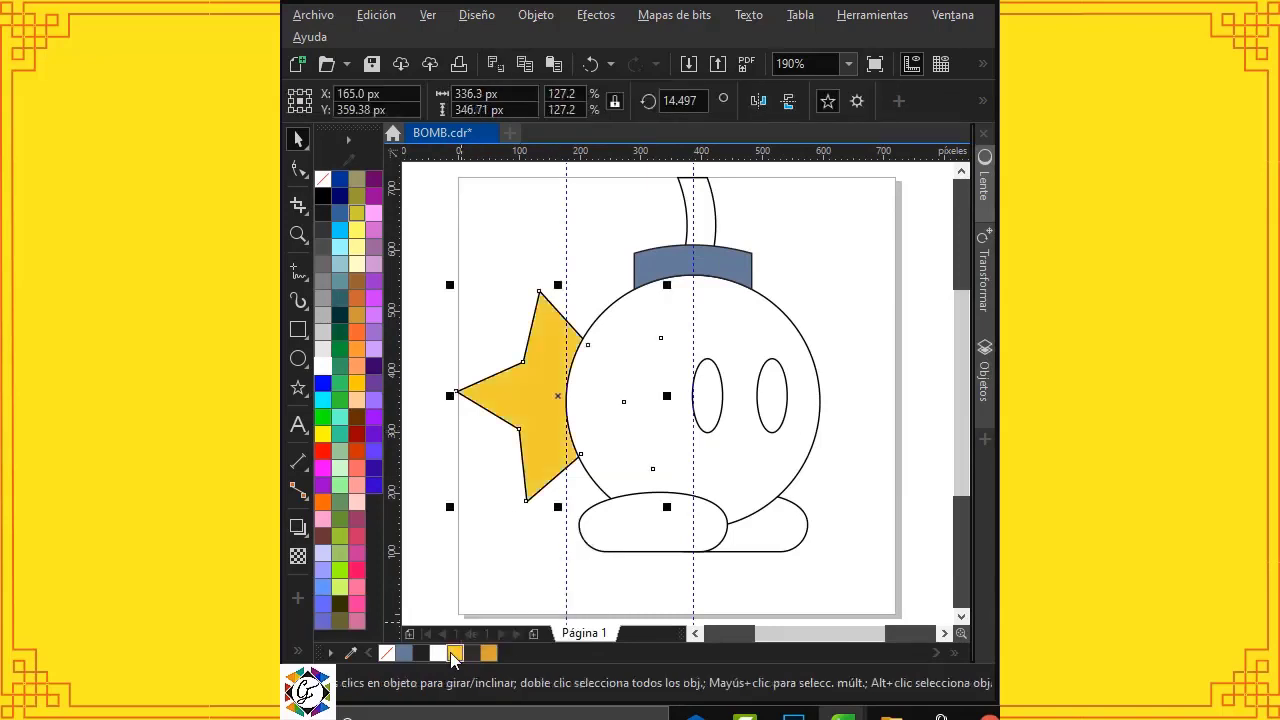
left_click(749, 487)
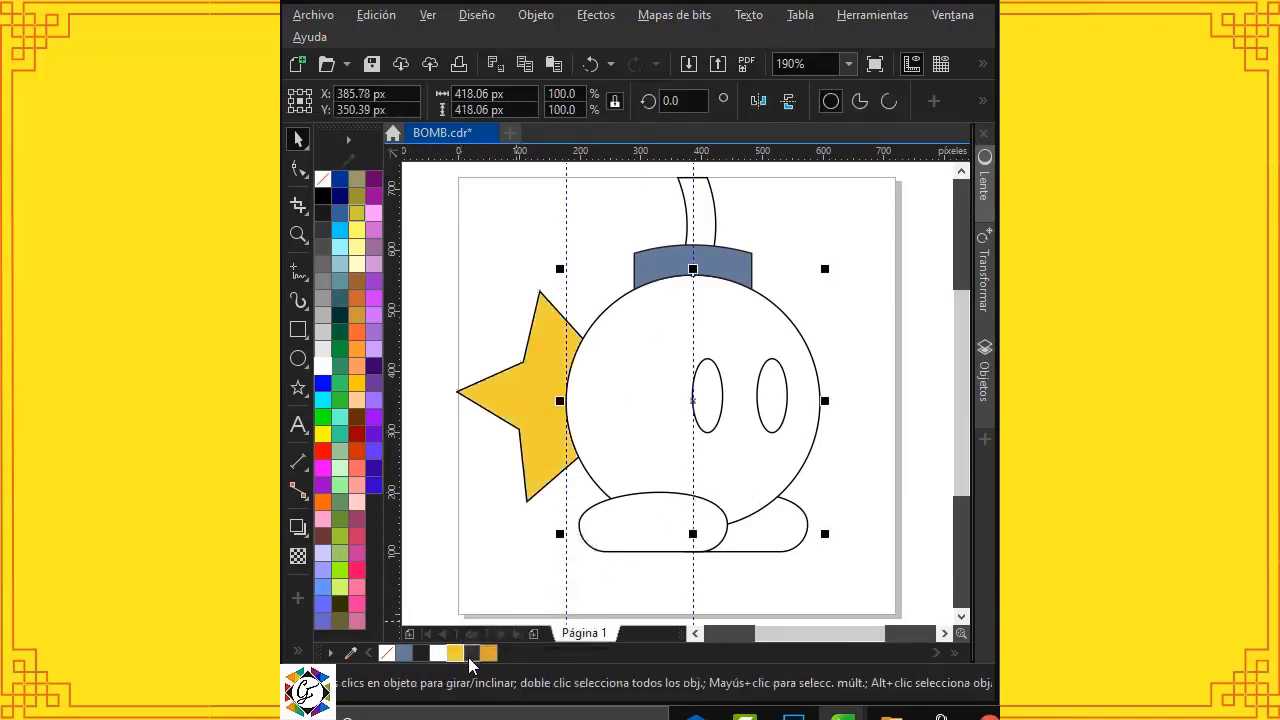
left_click(468, 657)
left_click(671, 267)
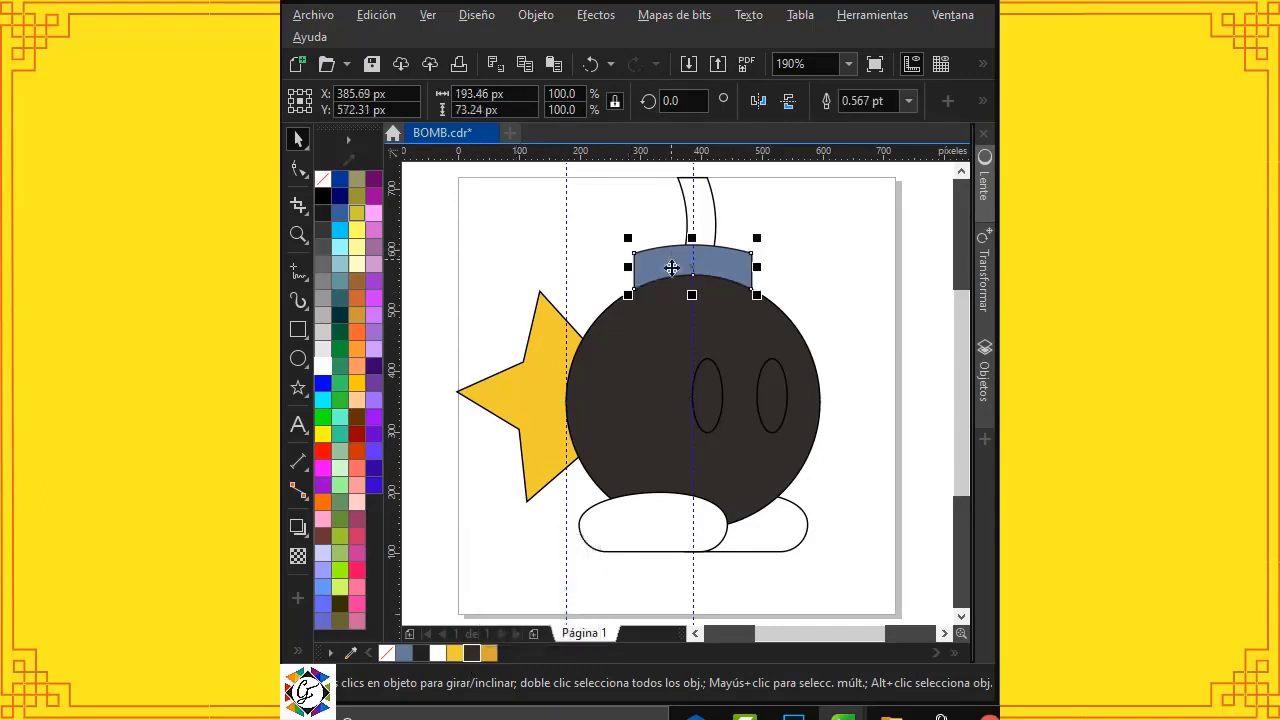
left_click(468, 654)
Step: Fill both feet with orange and both oval eyes with white
left_click(704, 525)
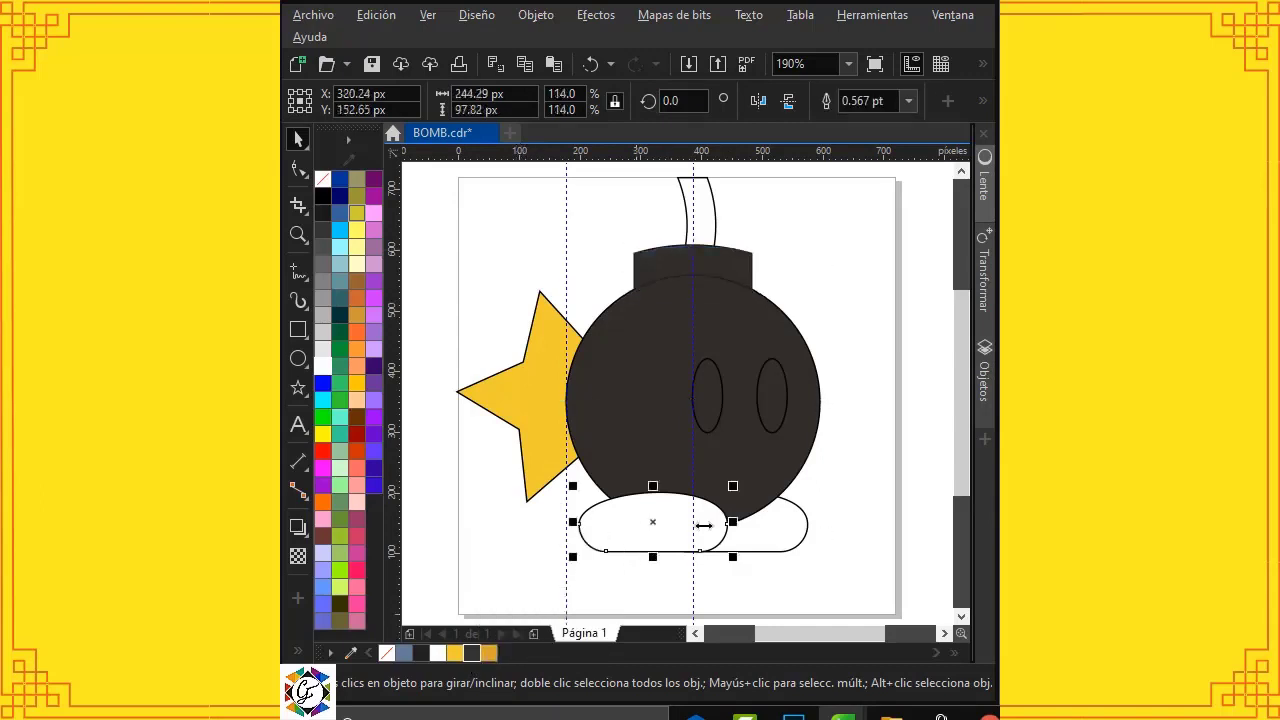
left_click(772, 535, "shift")
left_click(489, 654)
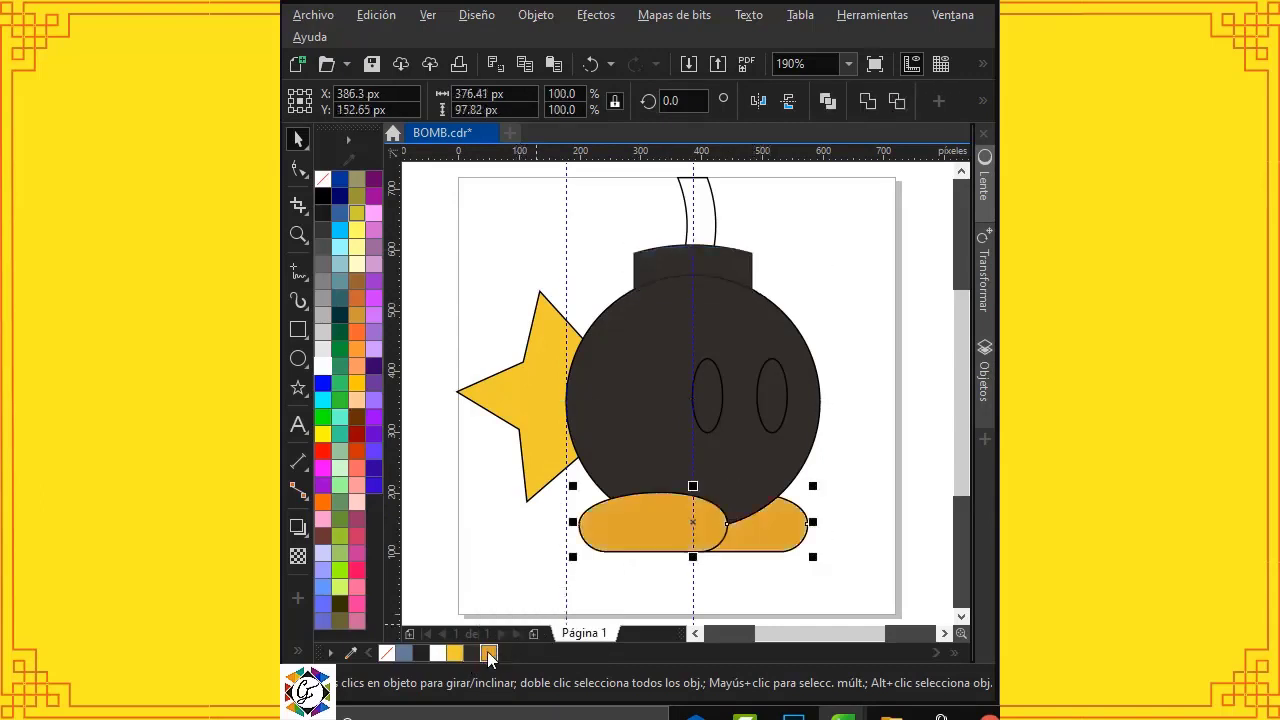
left_click(720, 400)
left_click(786, 395, "shift")
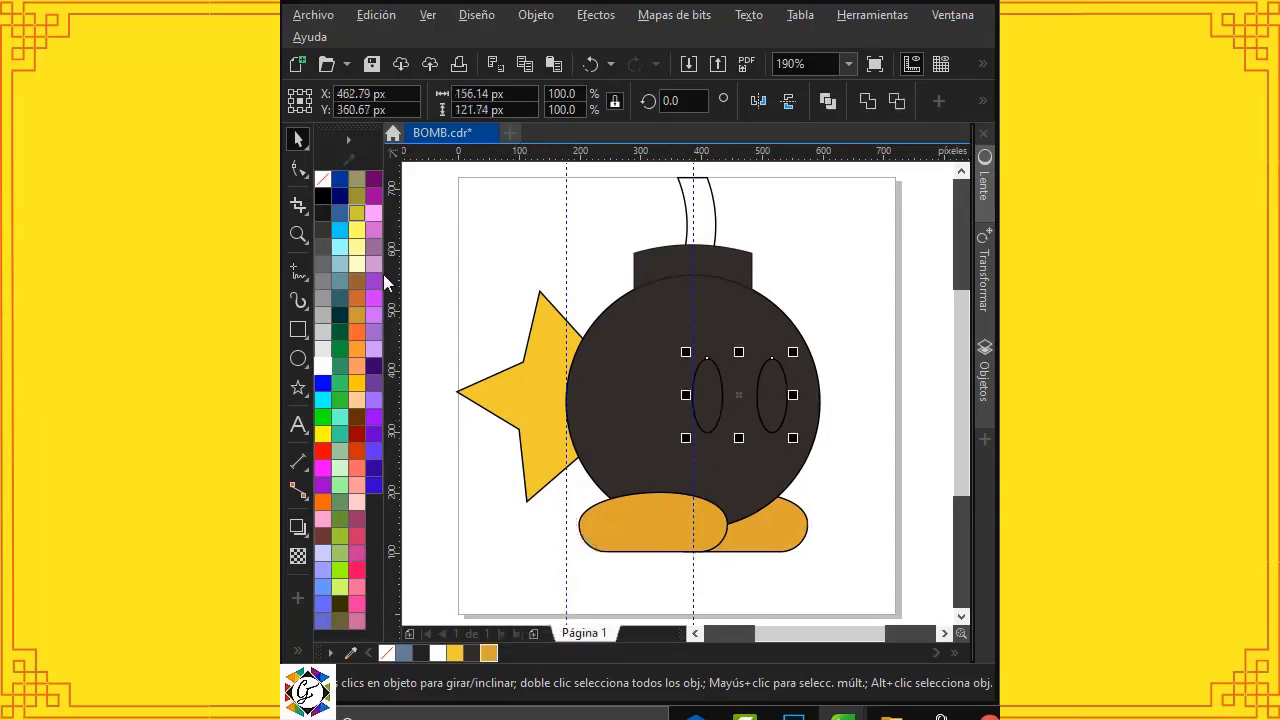
left_click(322, 365)
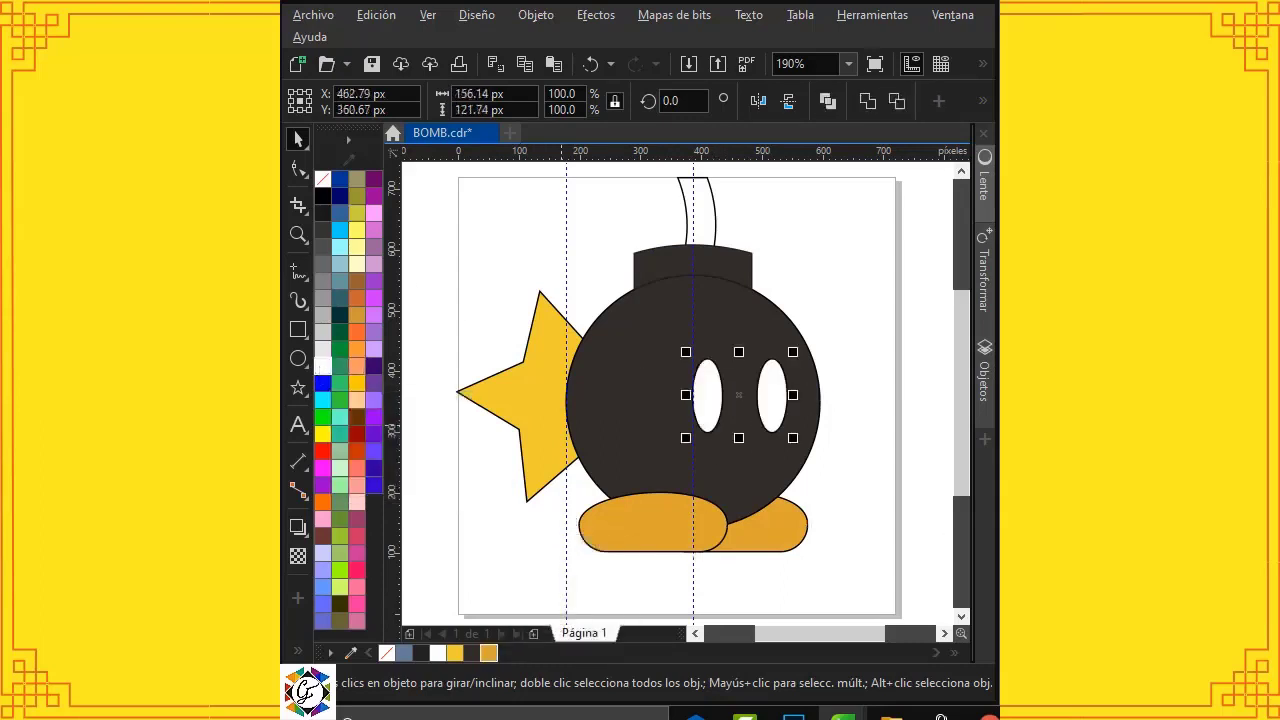
Step: Set the outline width of all the bomb's objects to 2.0 pt
left_click(491, 183)
mouse_move(445, 178)
left_mouse_down()
mouse_move(485, 198)
mouse_move(858, 597)
left_mouse_up()
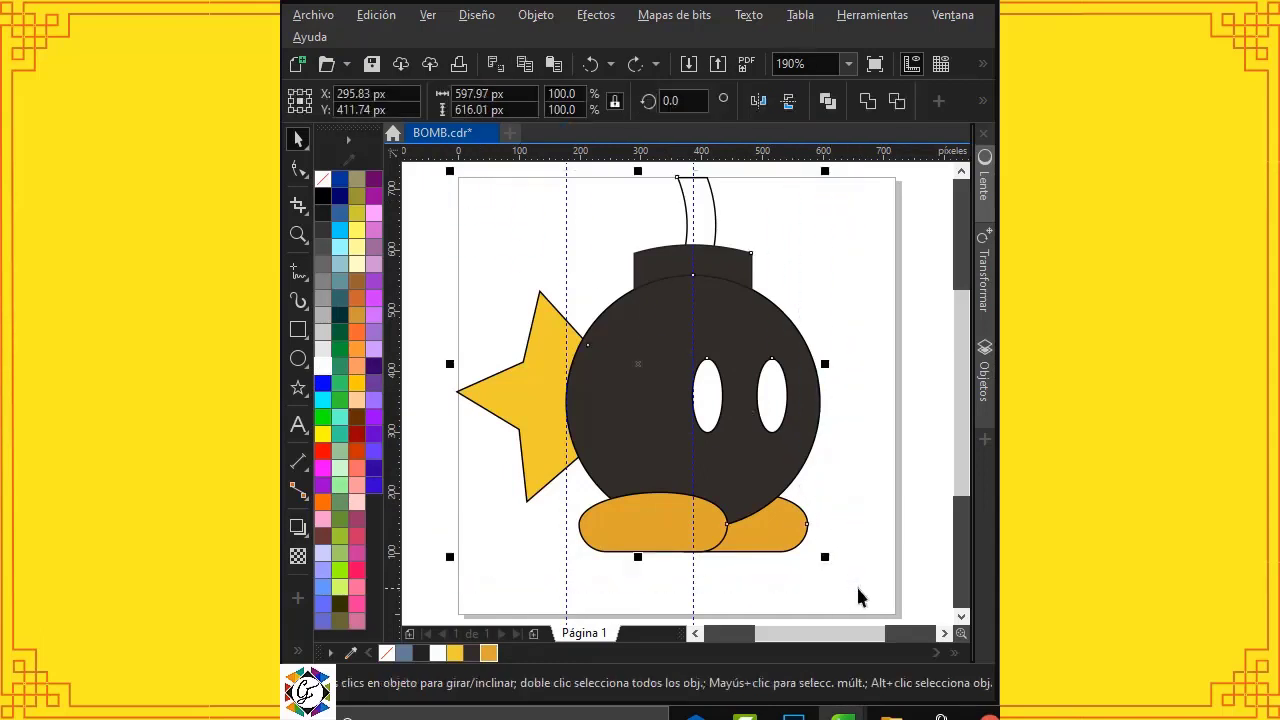
left_click(983, 101)
left_click(731, 140)
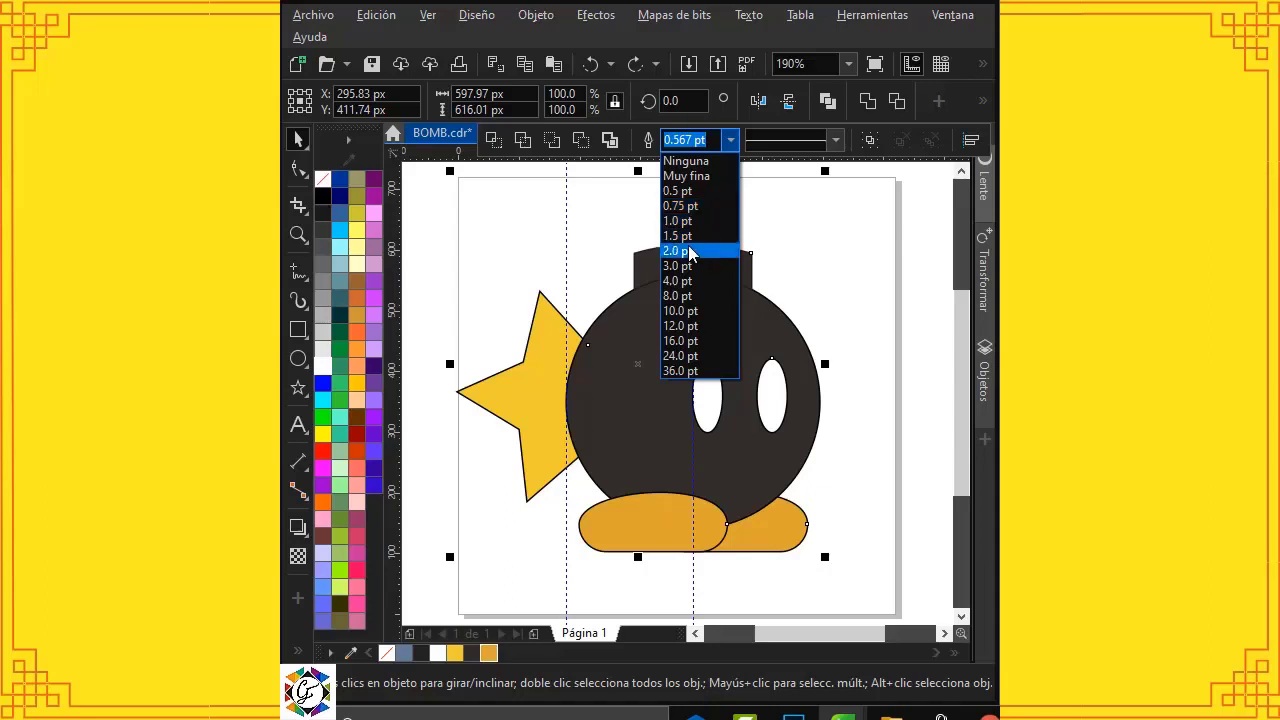
left_click(690, 251)
left_click(826, 206)
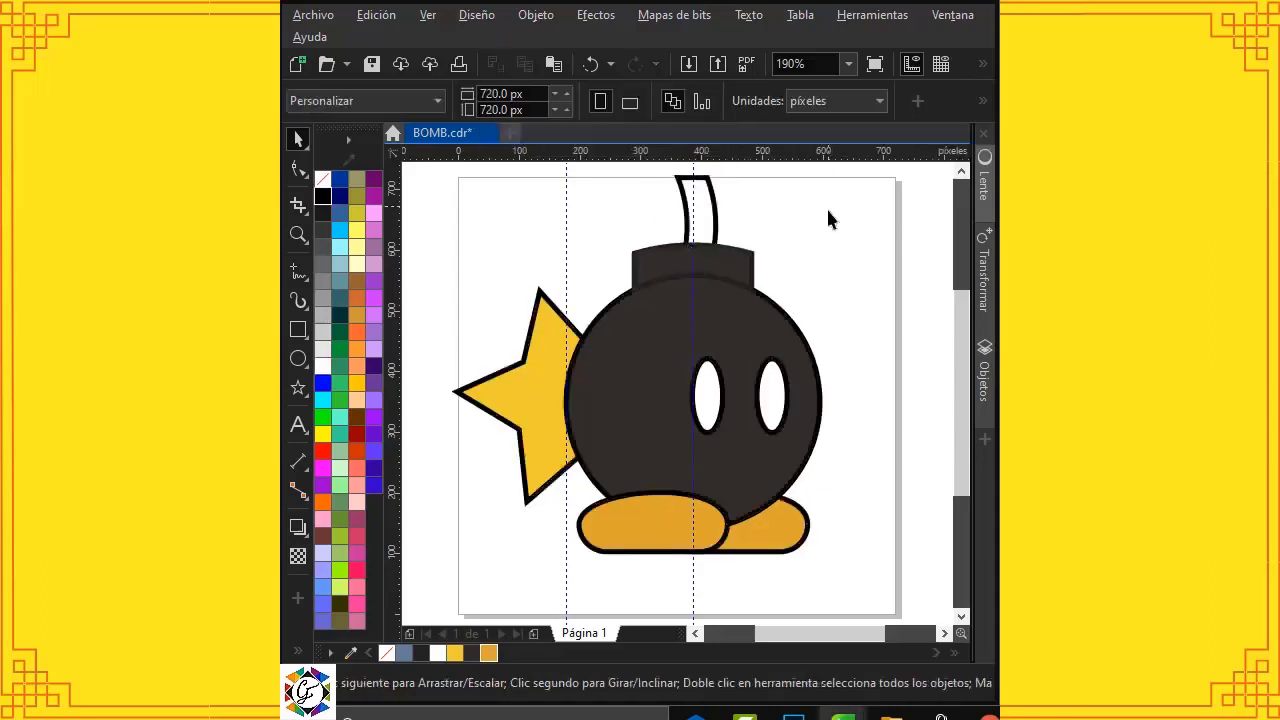
Step: Duplicate the body circle and place the copy about 20 px to the left and 20 px above the original
left_click(754, 328)
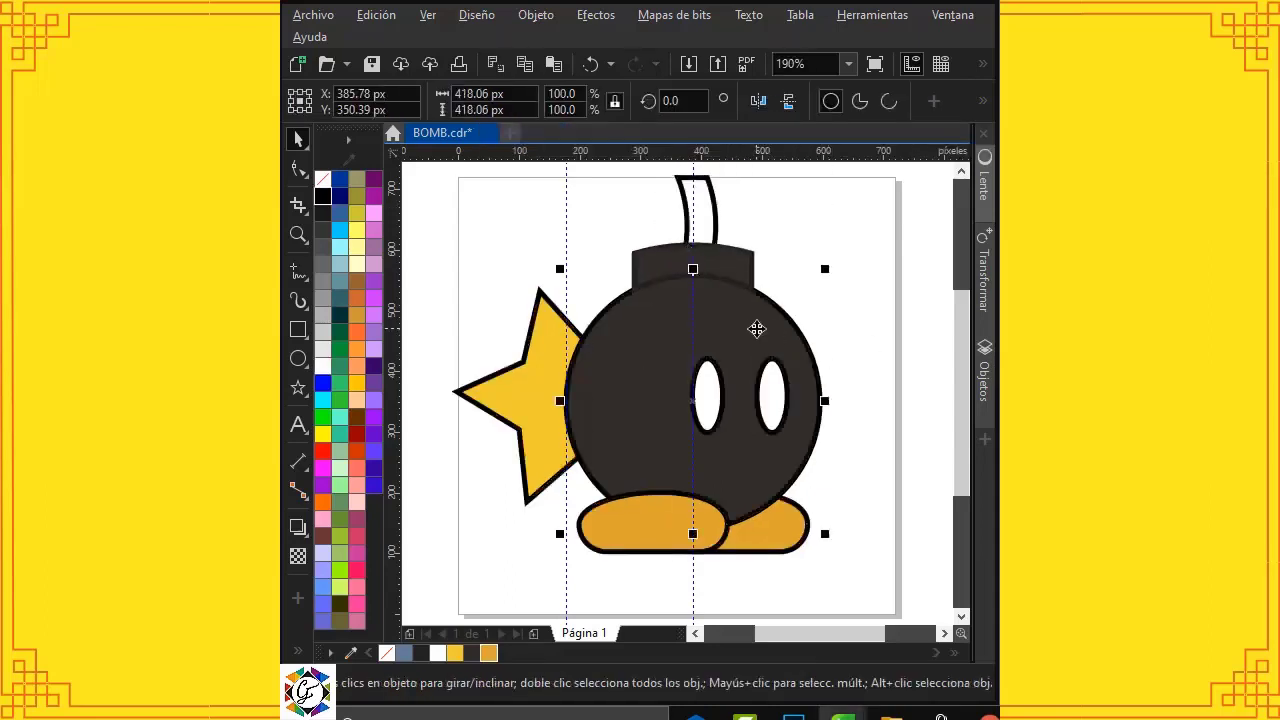
left_click_drag(756, 328, 744, 316)
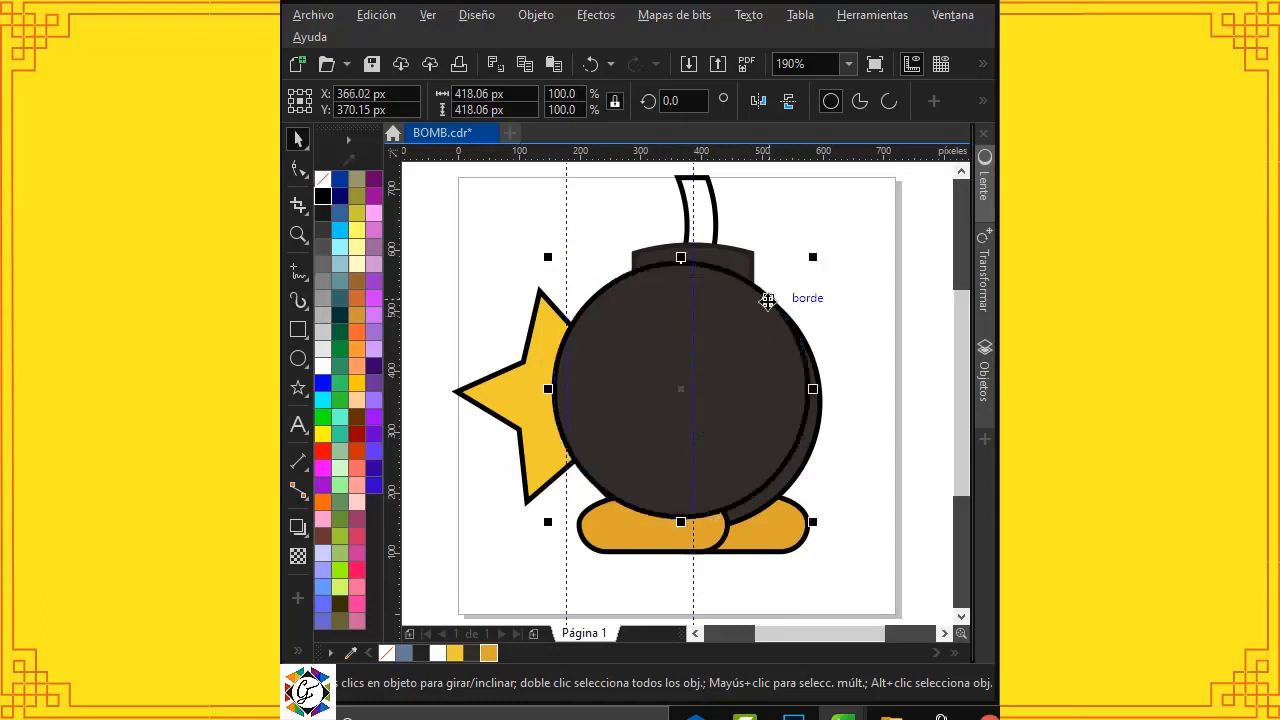
left_click(899, 469)
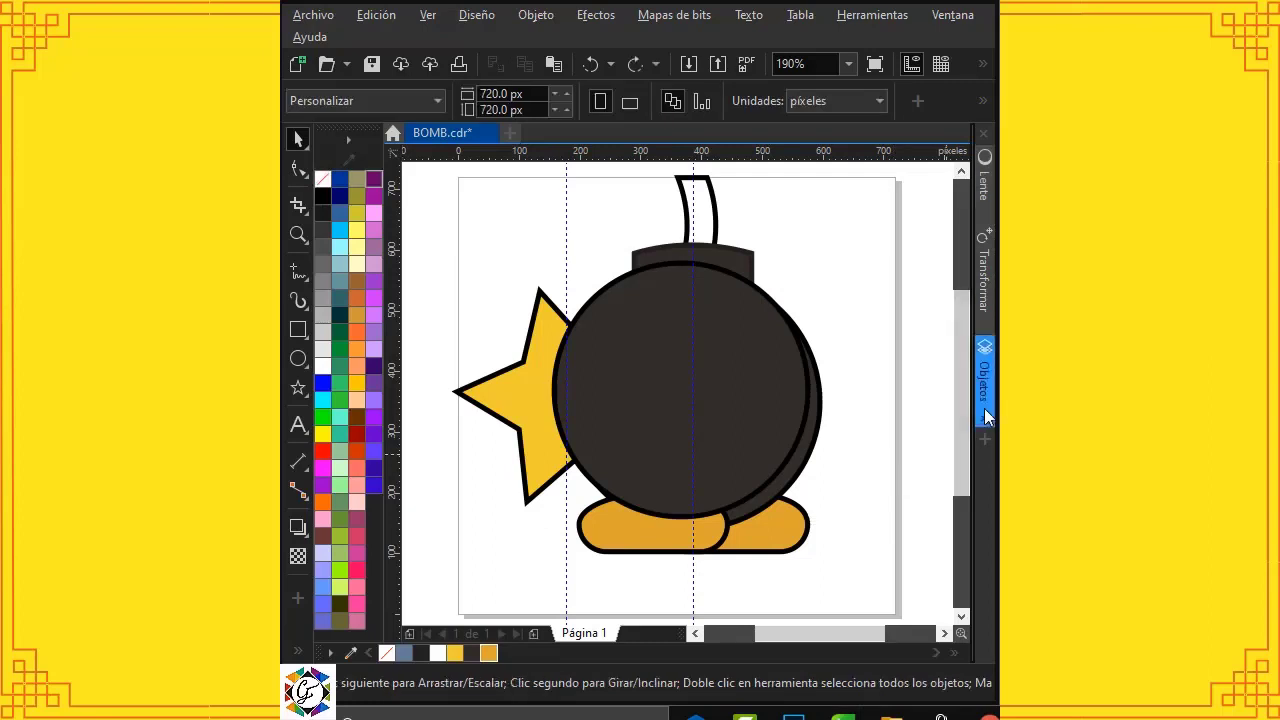
Step: Hide the two orange foot curves in Capa 1
left_click(984, 372)
left_click(751, 330)
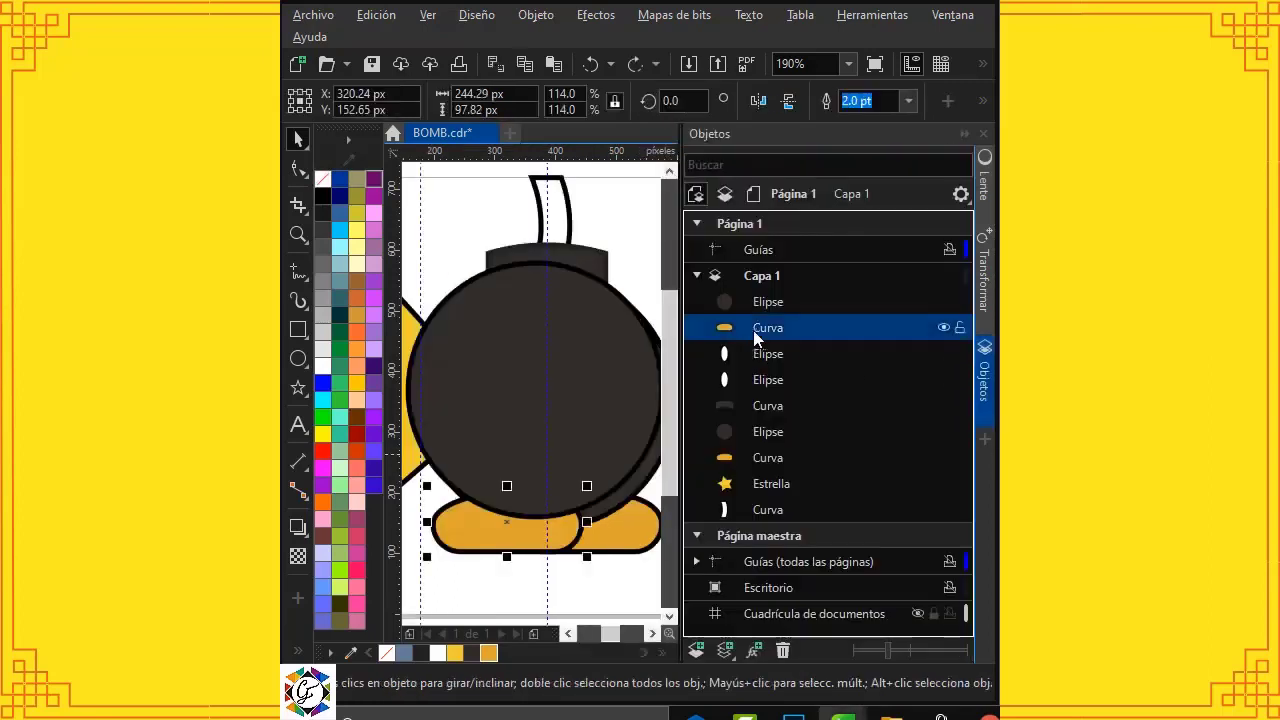
left_click(753, 460, "ctrl")
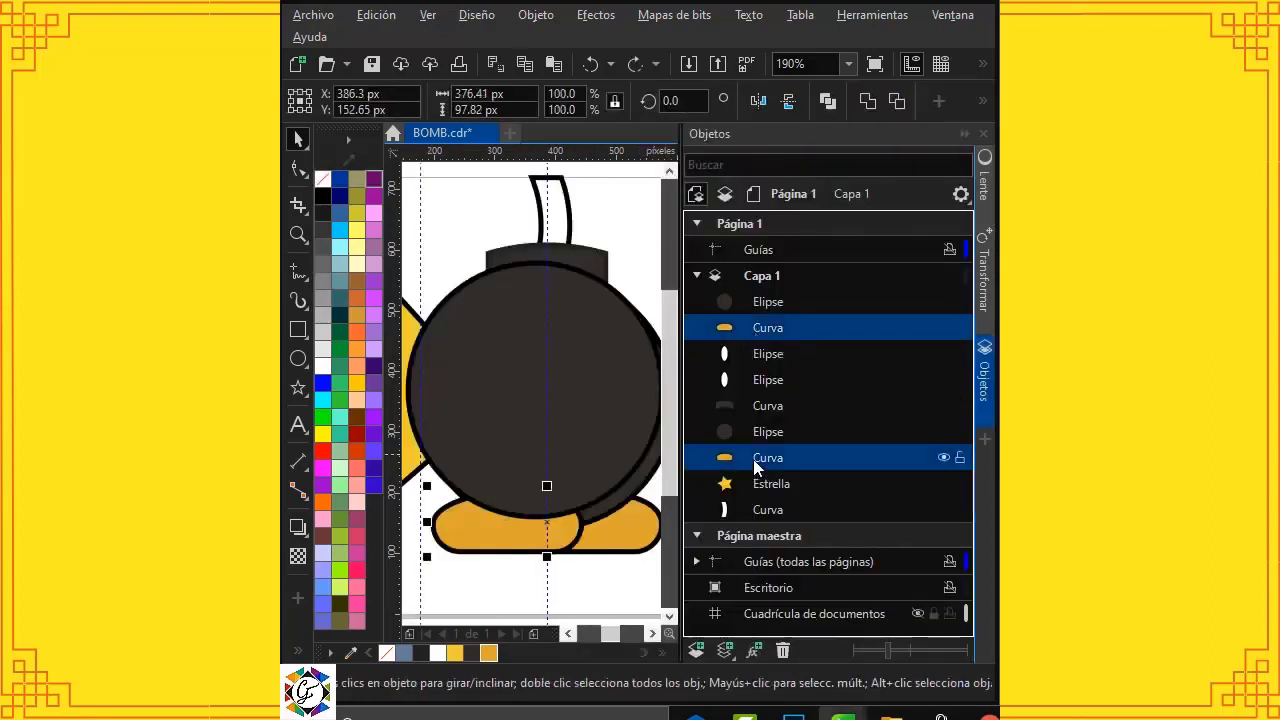
left_click(943, 458)
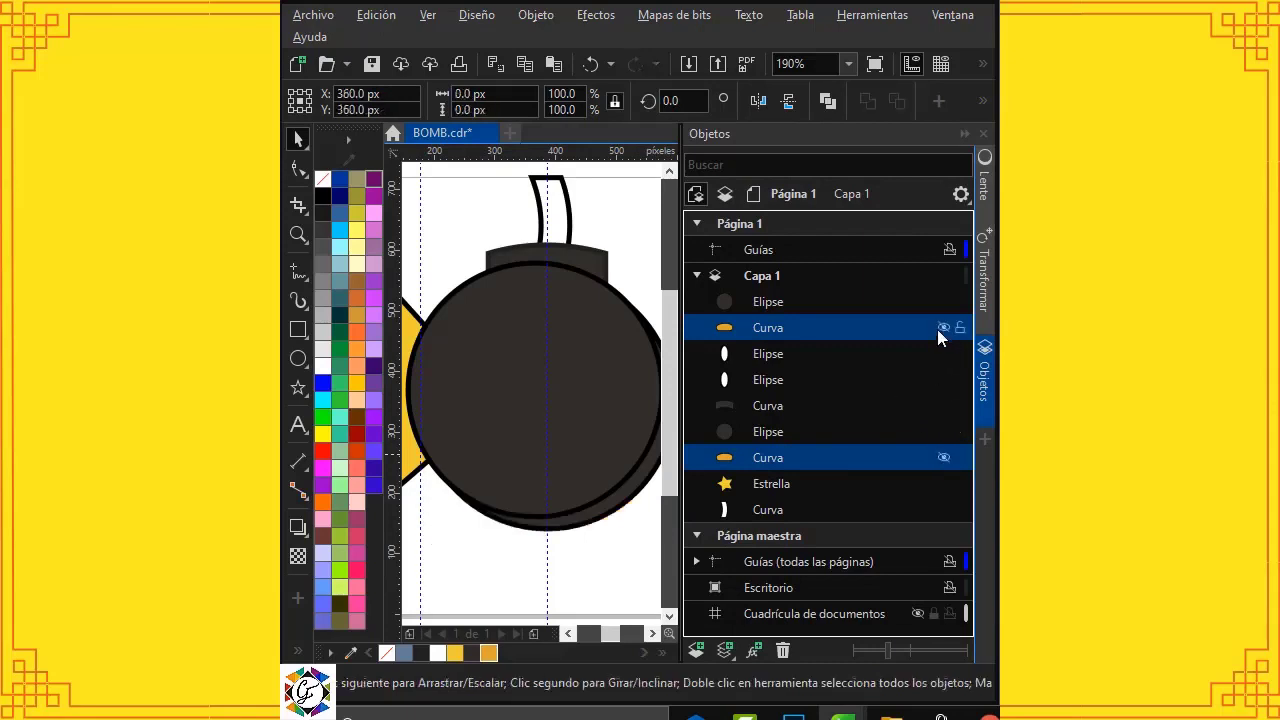
left_click(985, 391)
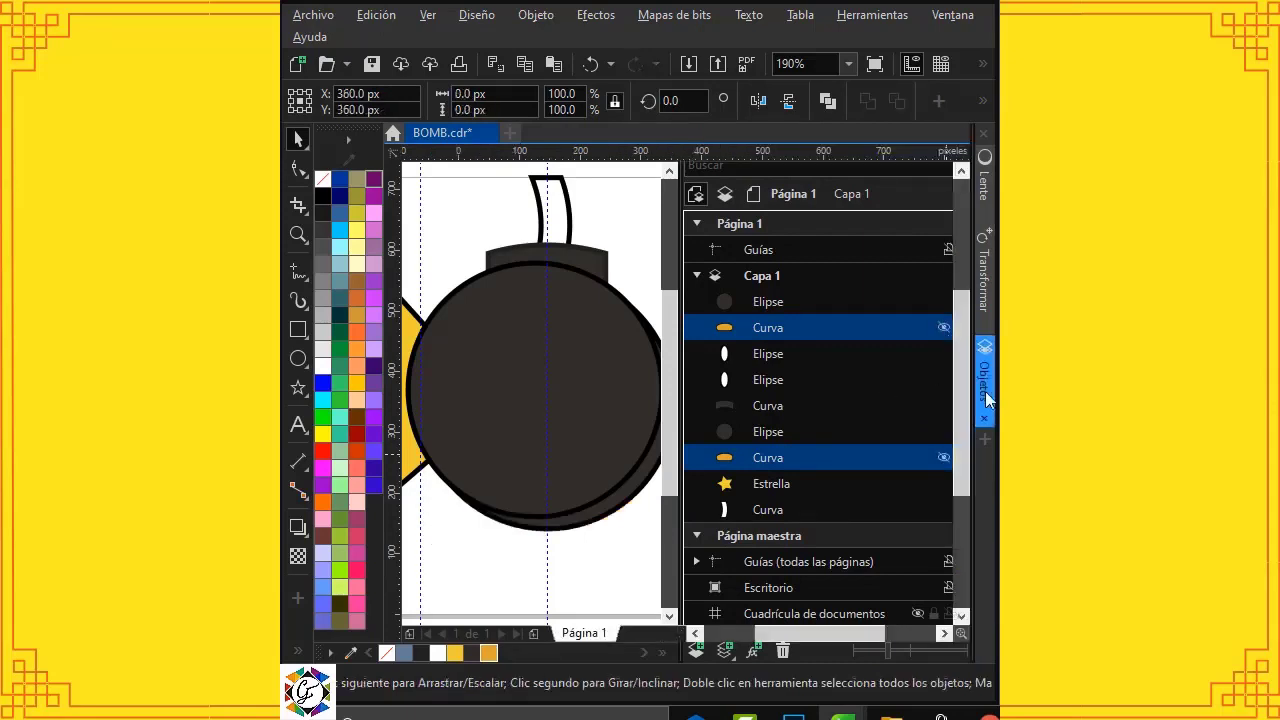
Step: Create a grey-blue crescent with Smart Fill in the body's lower-right area outside the duplicate circle
left_click(299, 650)
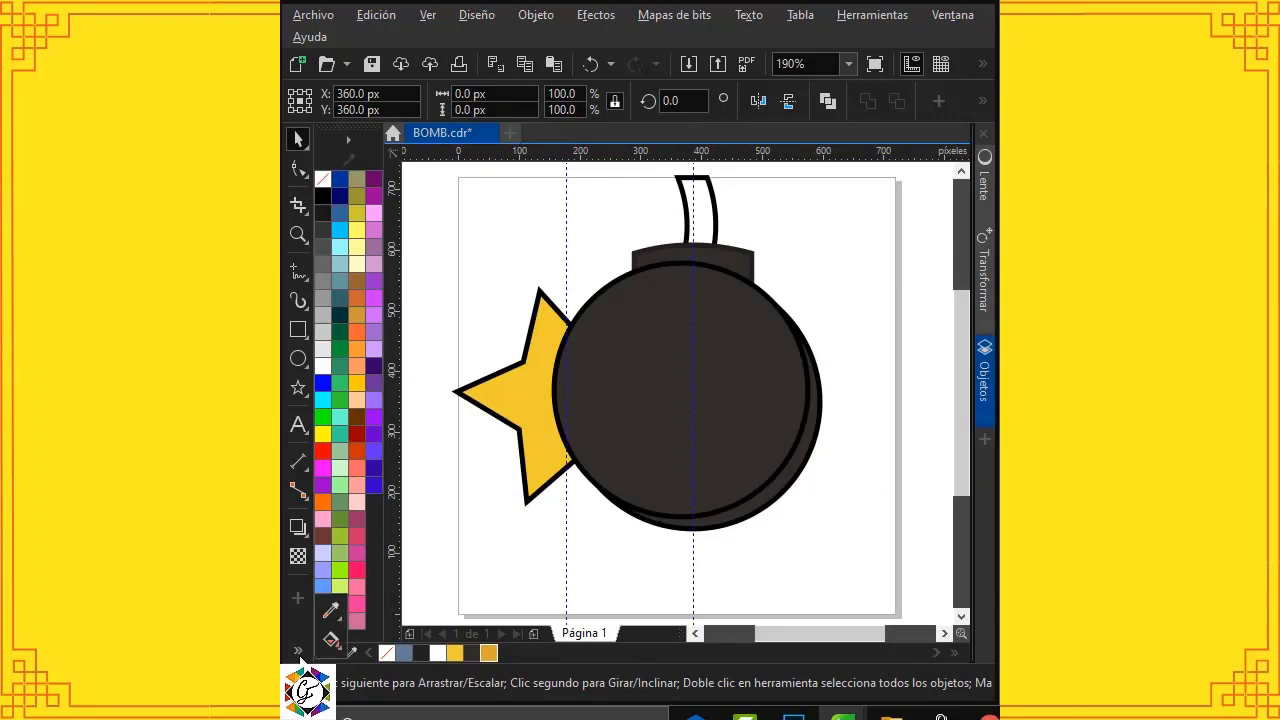
left_click(339, 648)
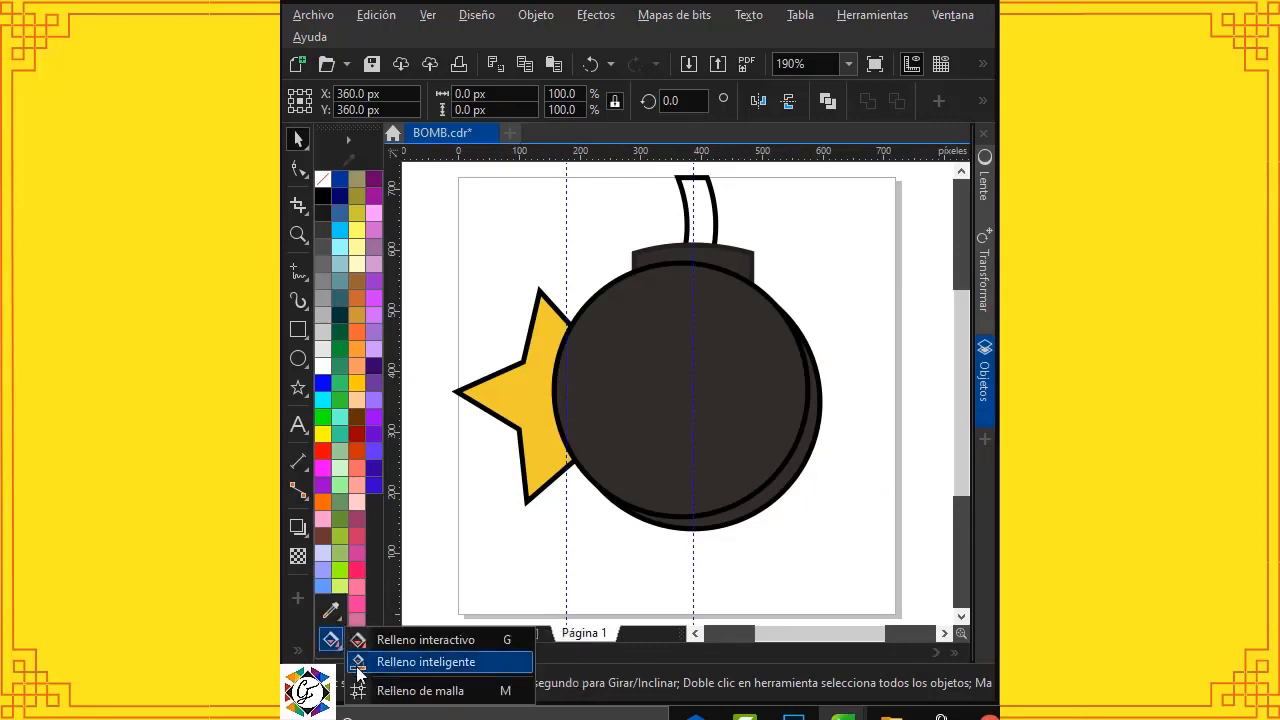
left_click(365, 662)
left_click(757, 498)
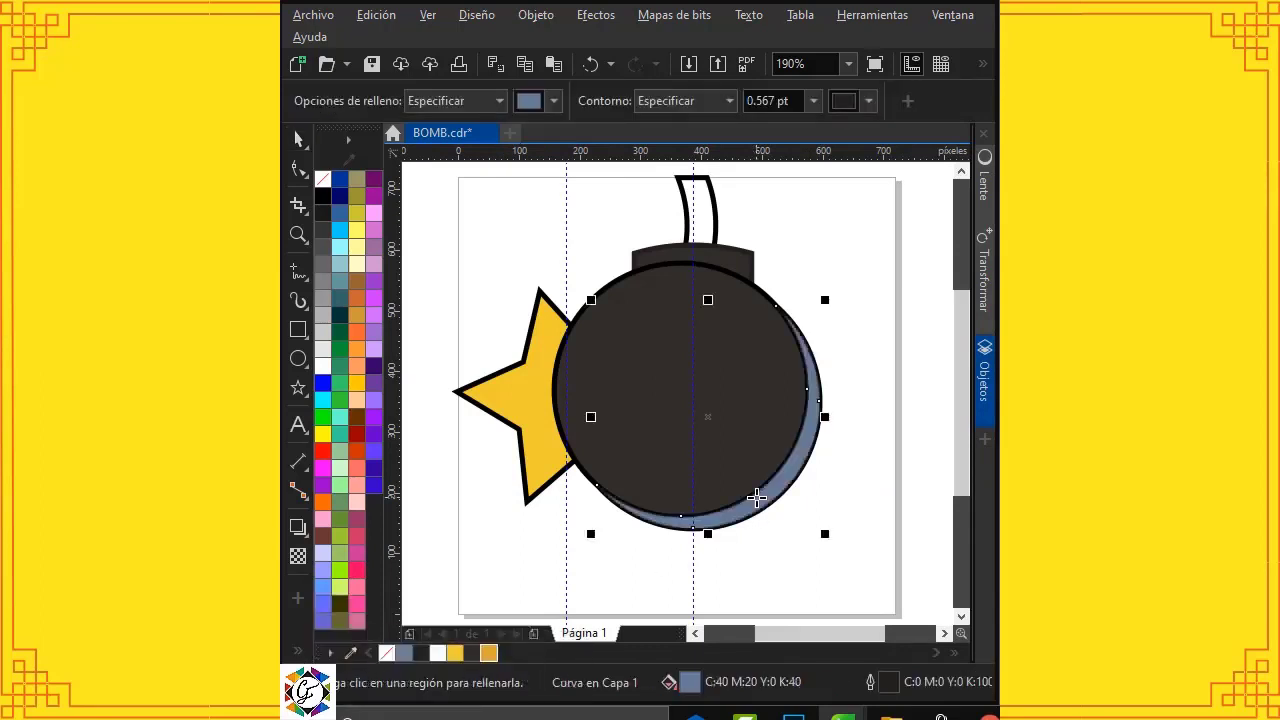
left_click(298, 139)
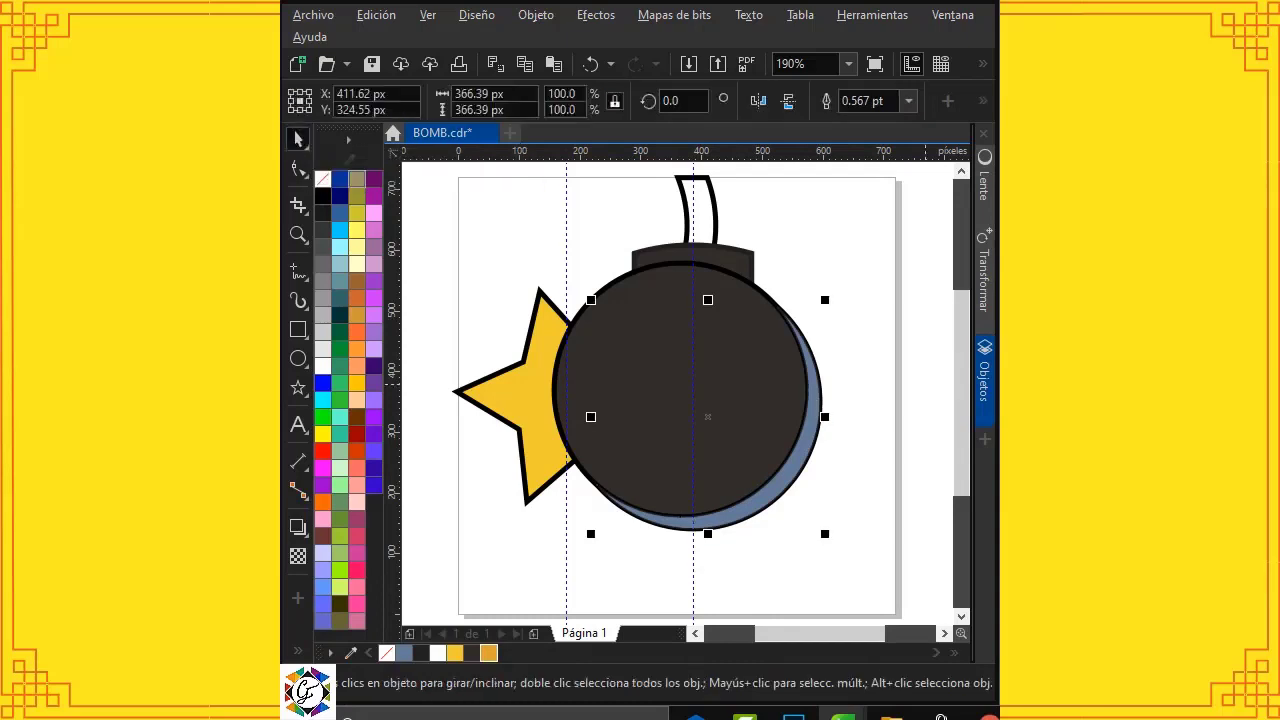
Step: Remove the fill from the duplicate circle, keeping only its outline
left_click(550, 238)
left_click(652, 310)
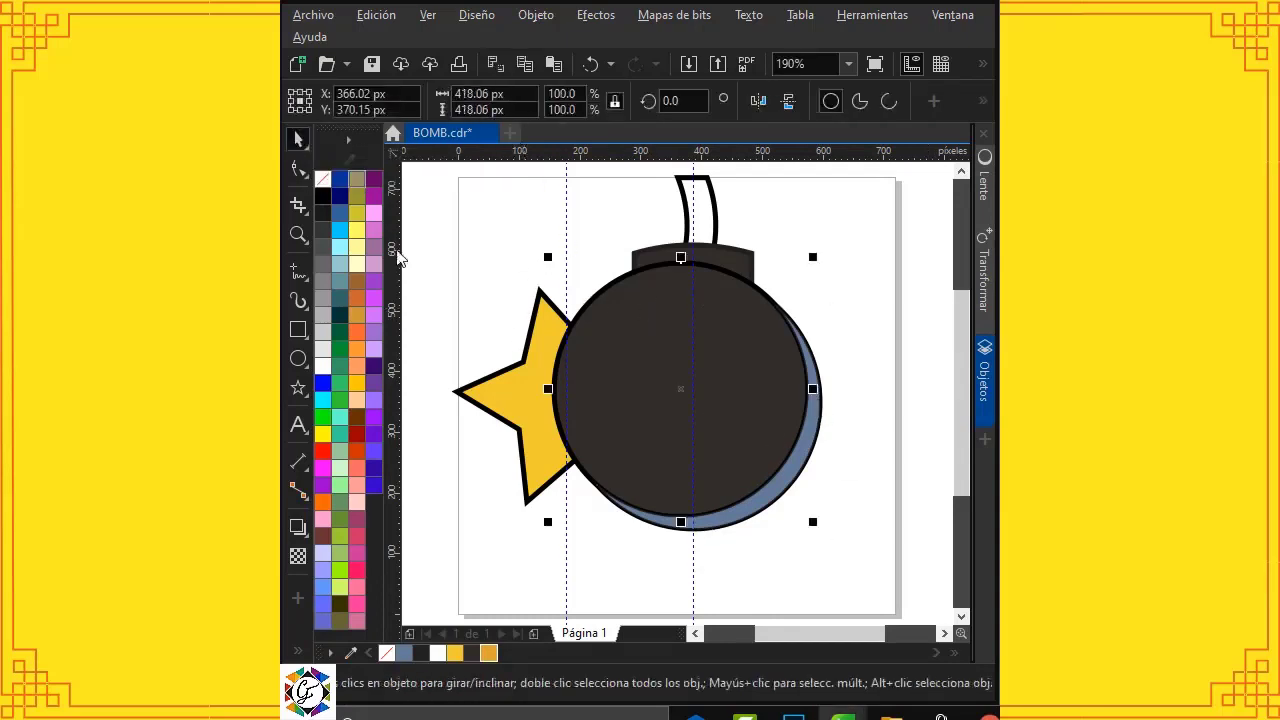
key("shift+Page_Down")
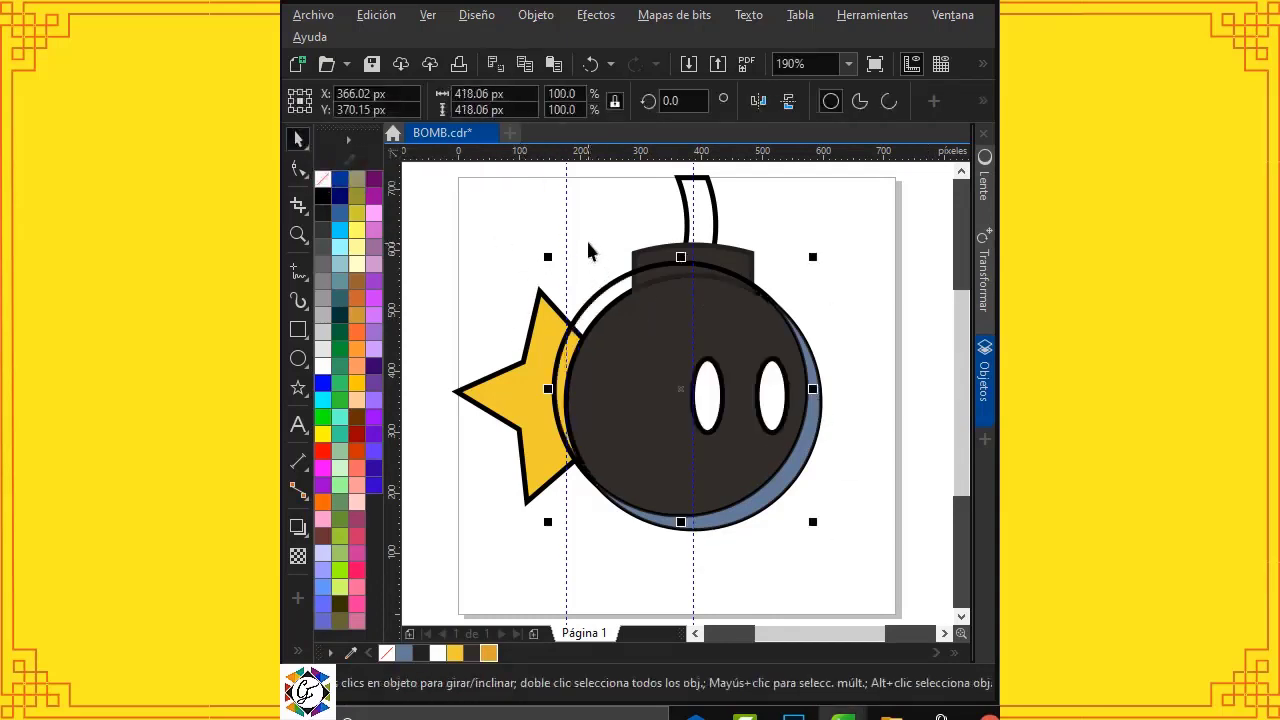
Step: Enlarge the unfilled circle to about 439 px and move it down and right, centring it near X 407, Y 321 px
left_click(588, 250)
left_click(660, 330)
left_click_drag(640, 329, 661, 351)
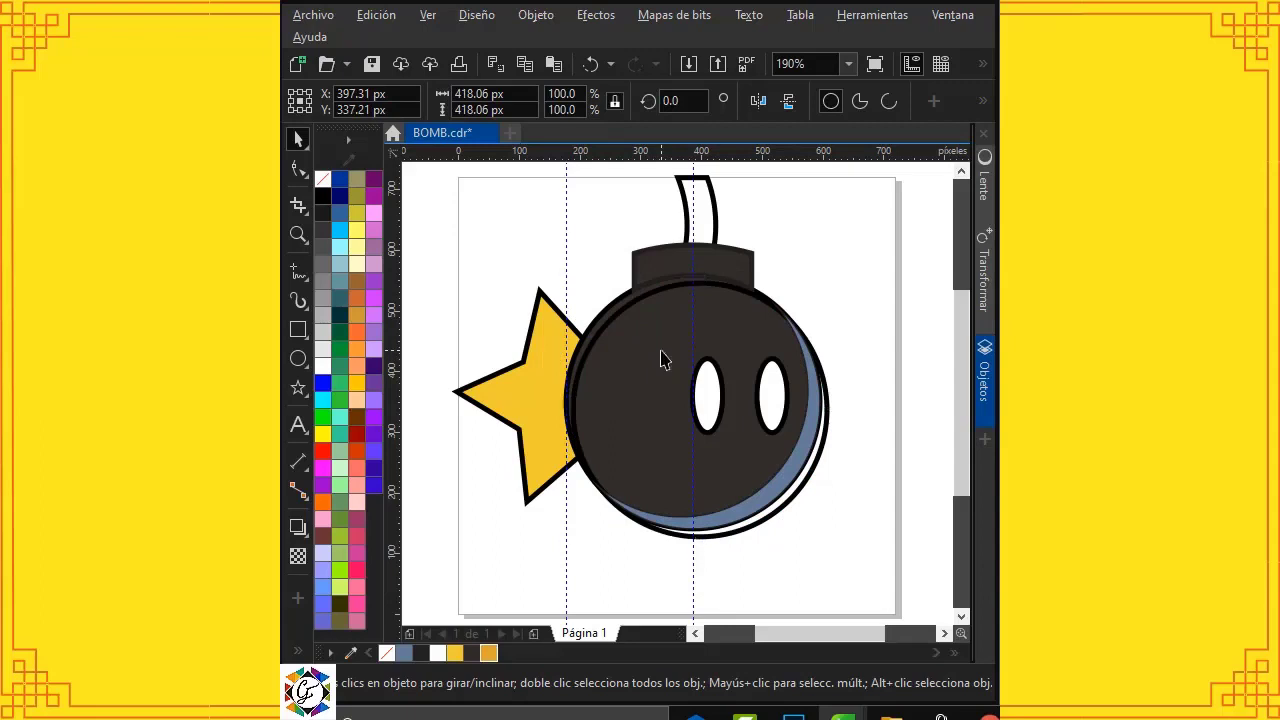
left_click(661, 358, "alt")
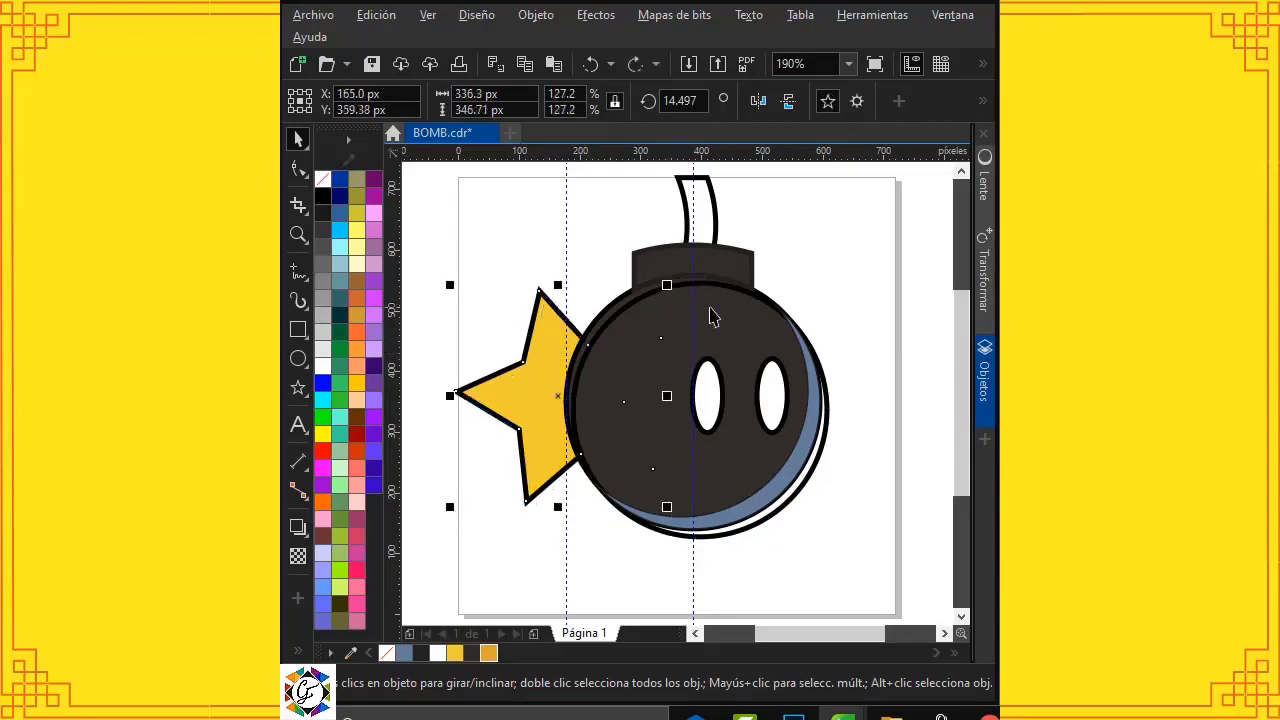
left_click(751, 318)
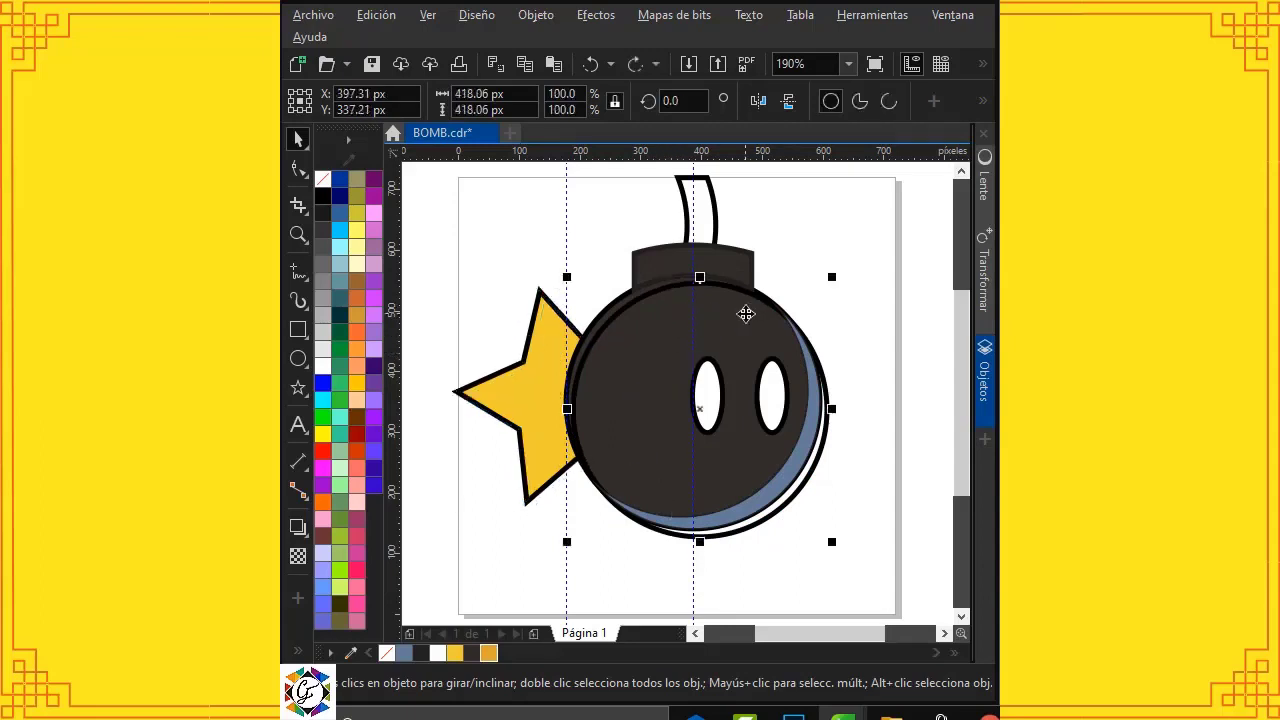
left_click_drag(832, 277, 844, 270)
left_click_drag(666, 340, 672, 348)
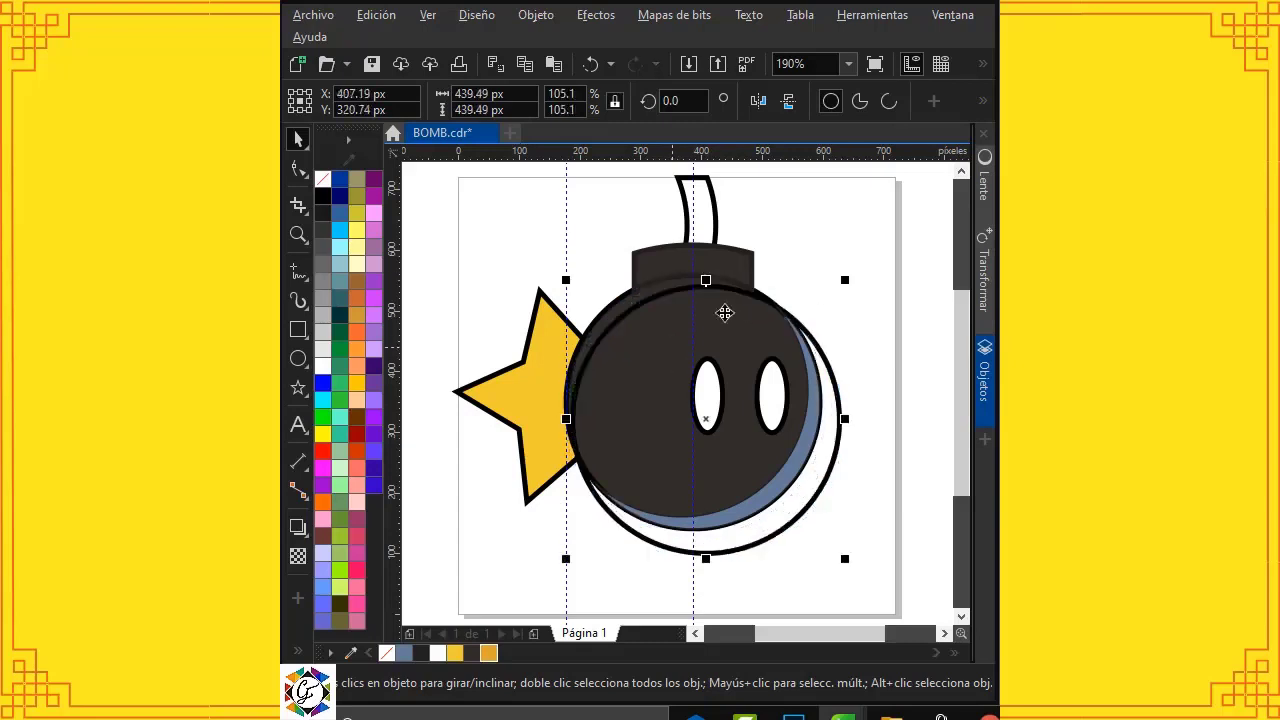
left_click(806, 256)
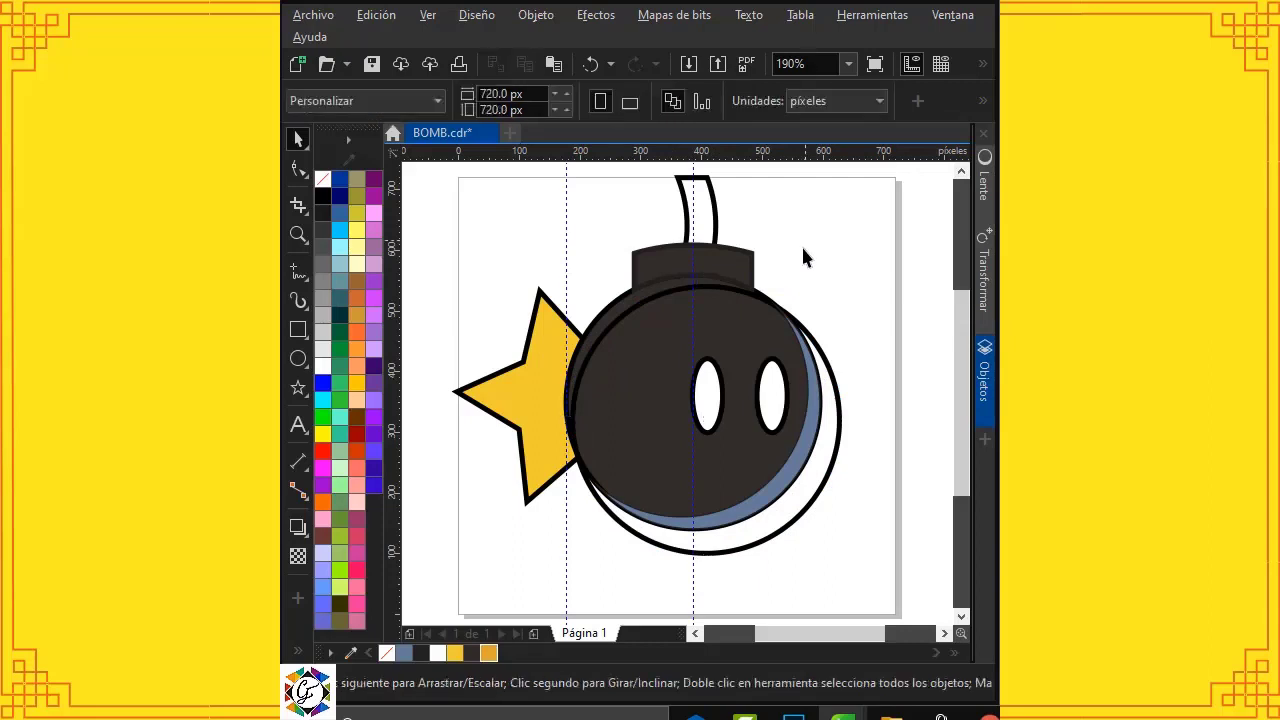
Step: Create a grey-blue crescent with Smart Fill in the body's upper-left area outside the enlarged circle
left_click(298, 652)
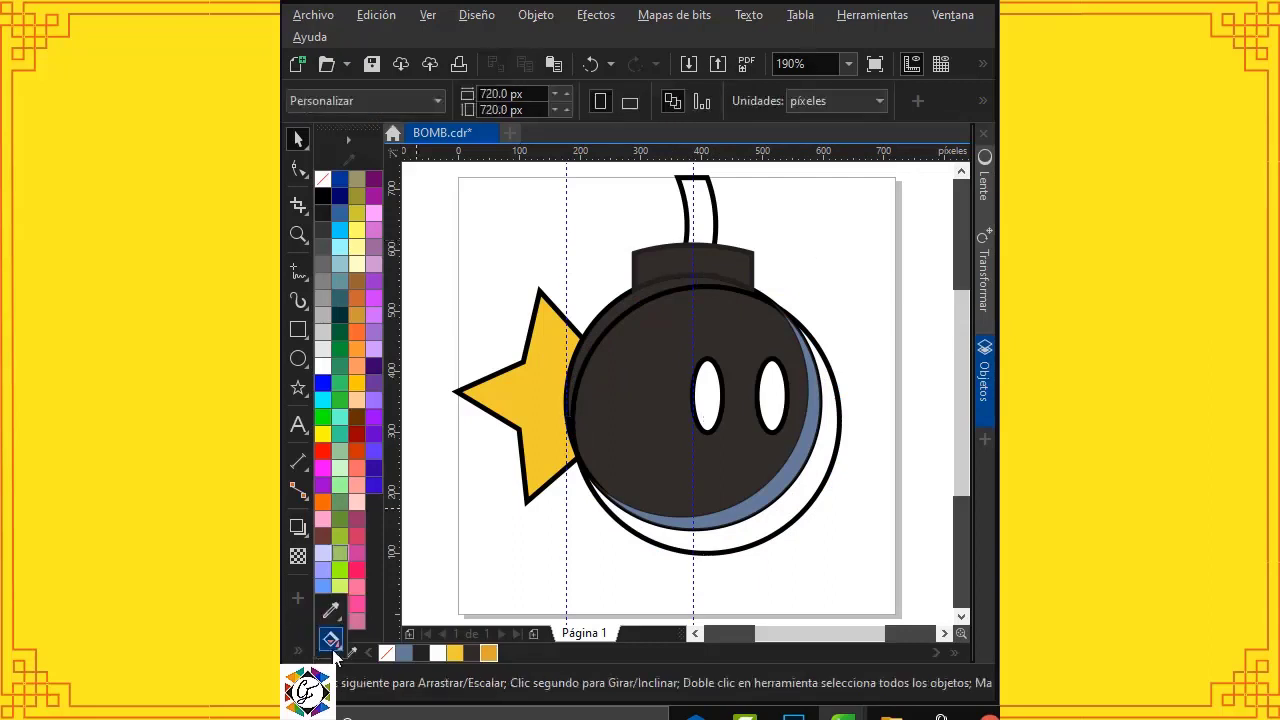
left_click(338, 648)
left_click(360, 660)
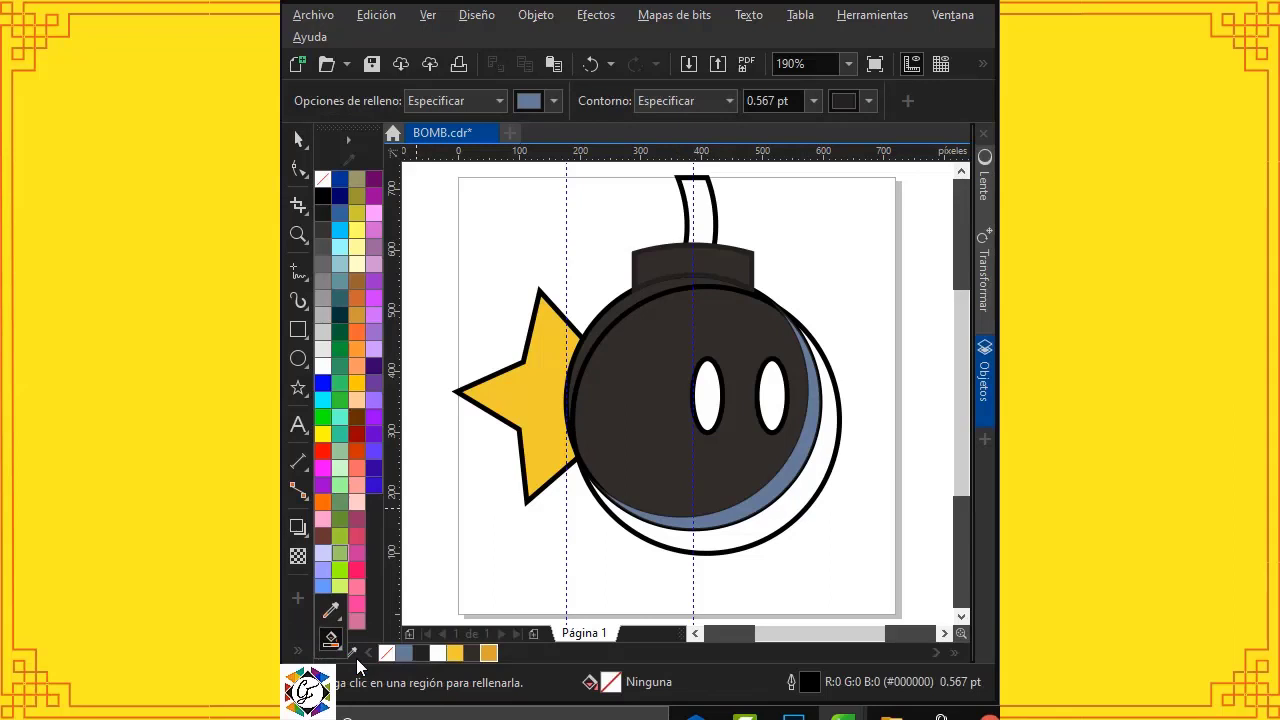
left_click(617, 311)
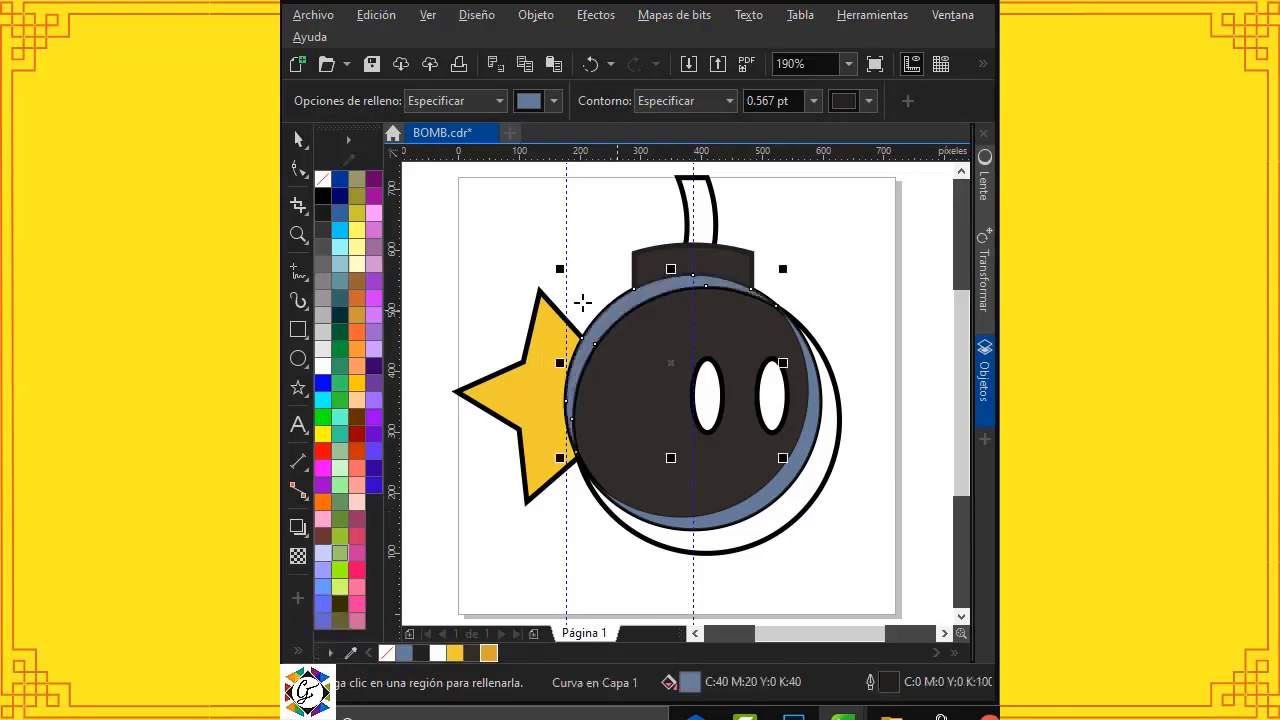
Step: Delete the enlarged unfilled circle that was used to form the crescents
left_click(298, 140)
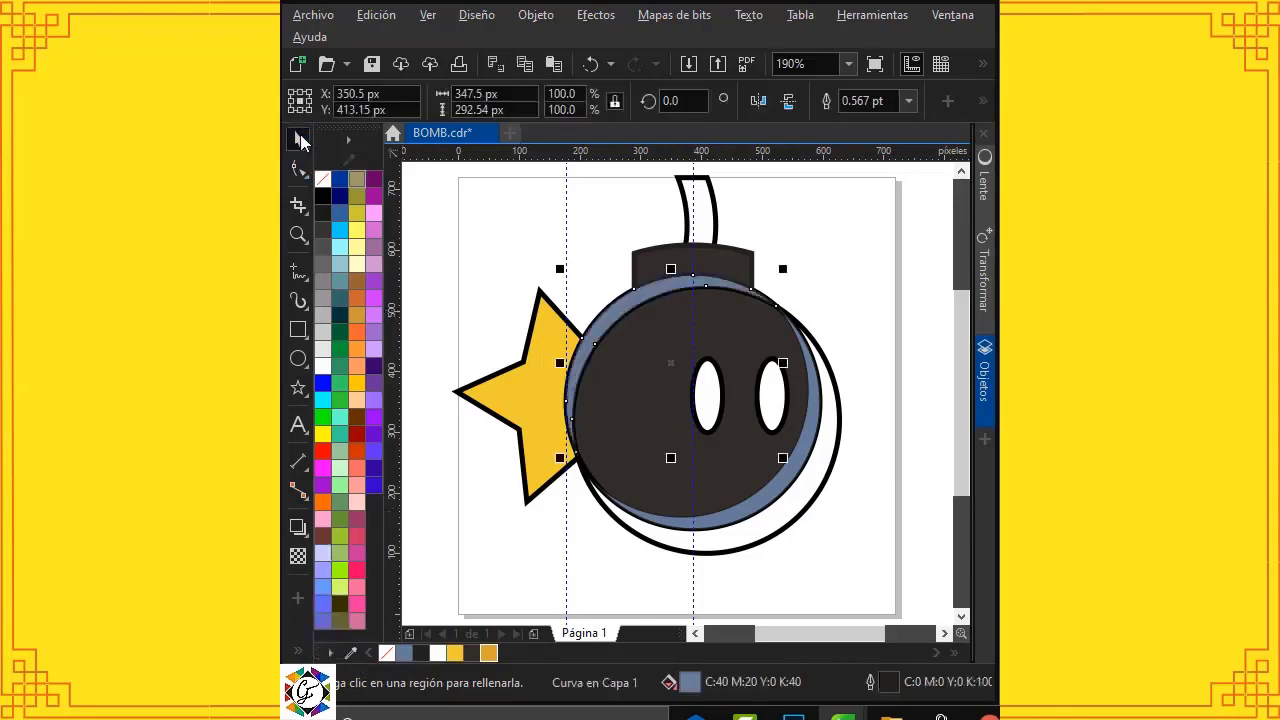
left_click(818, 496)
key("Delete")
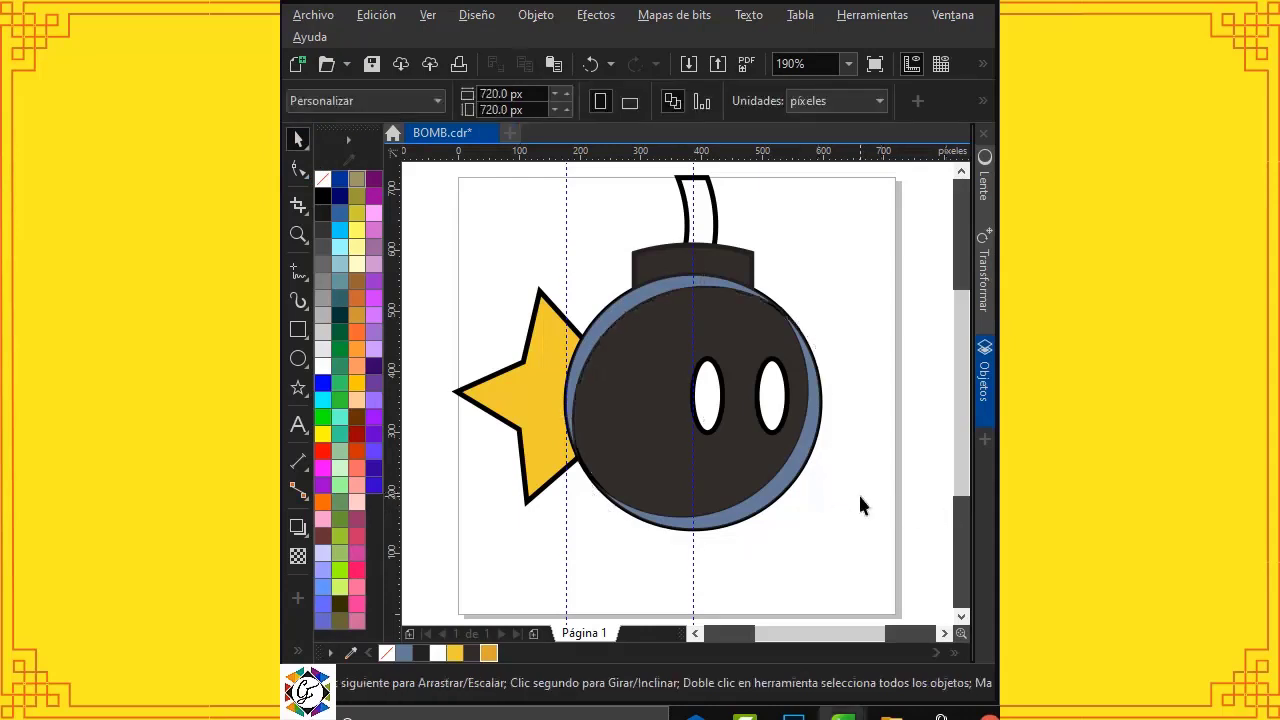
Step: Fill the body's lower-right crescent with white and remove its outline
left_click(780, 486)
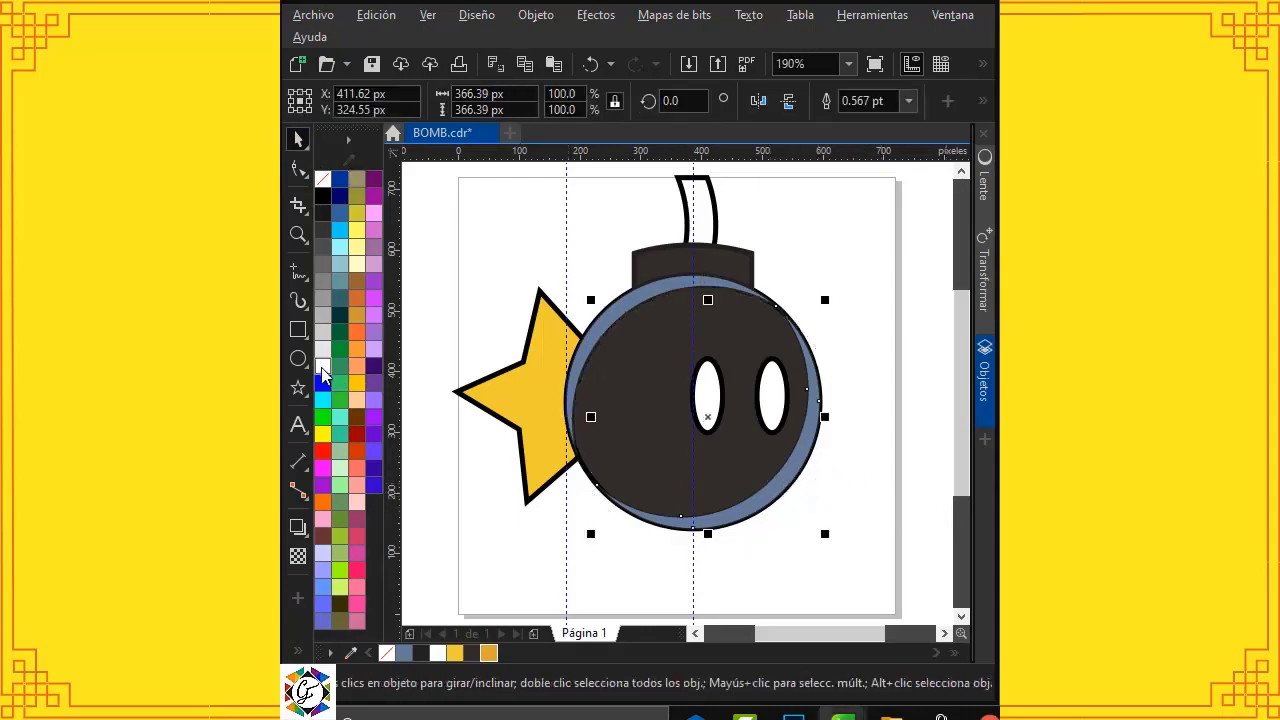
left_click(326, 182)
right_click(326, 182)
left_click(482, 252)
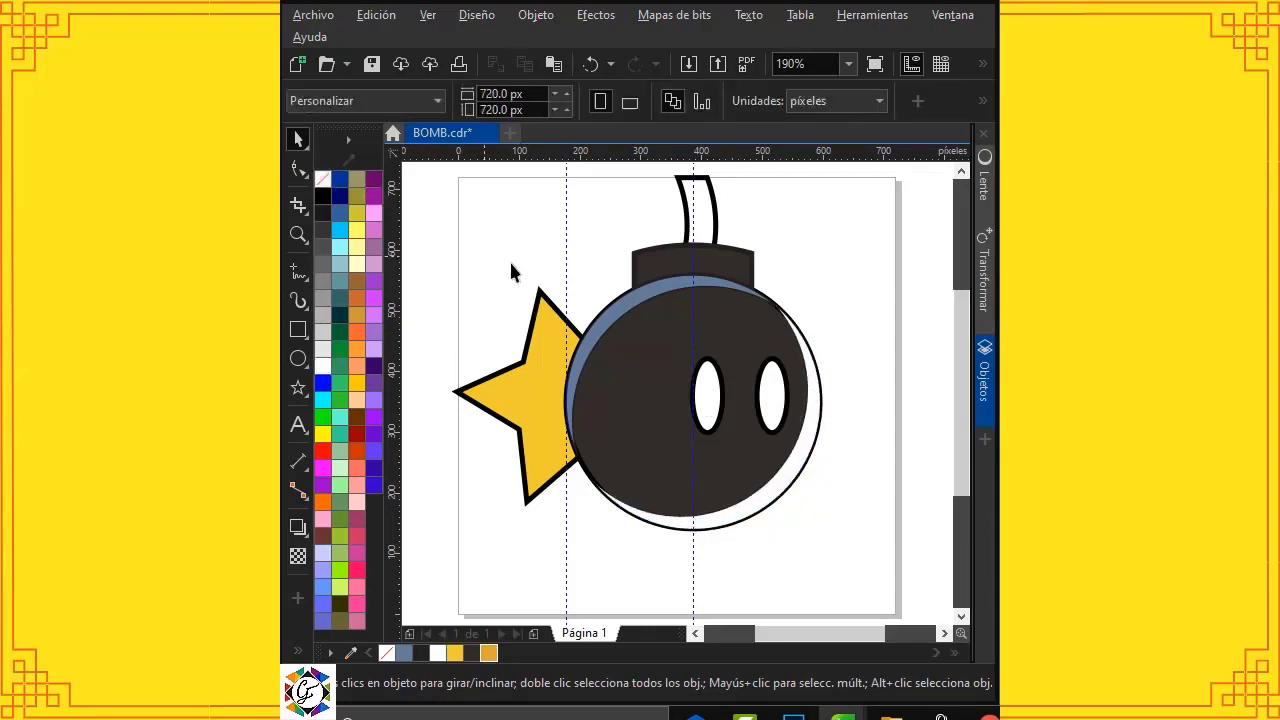
Step: Recolour the body's upper-left crescent with a near-black grey fill
left_click(618, 314)
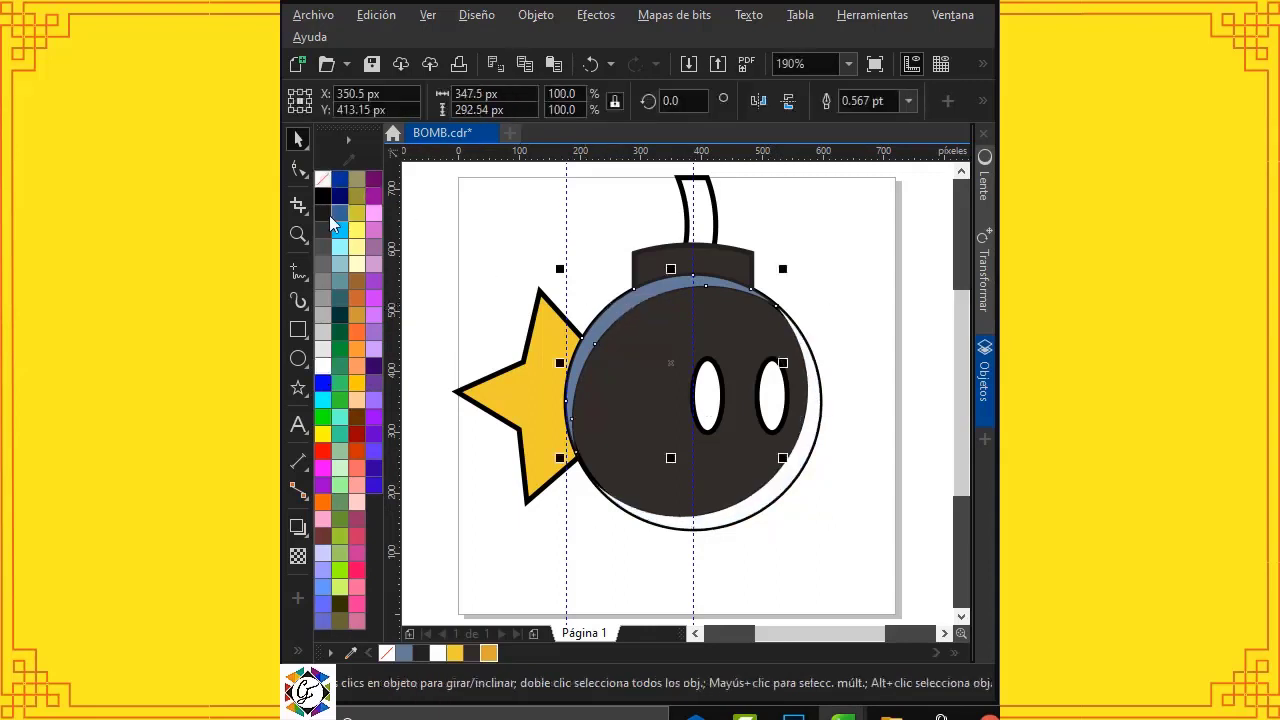
left_click(323, 214)
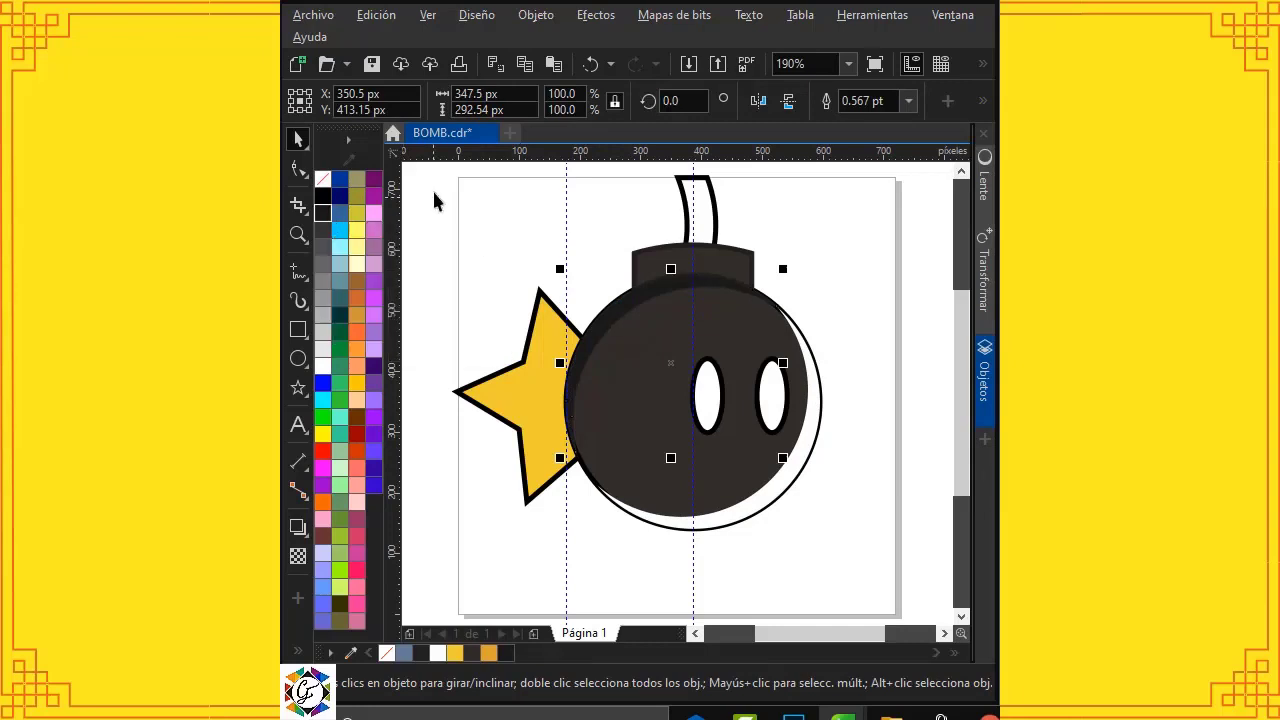
left_click(477, 197)
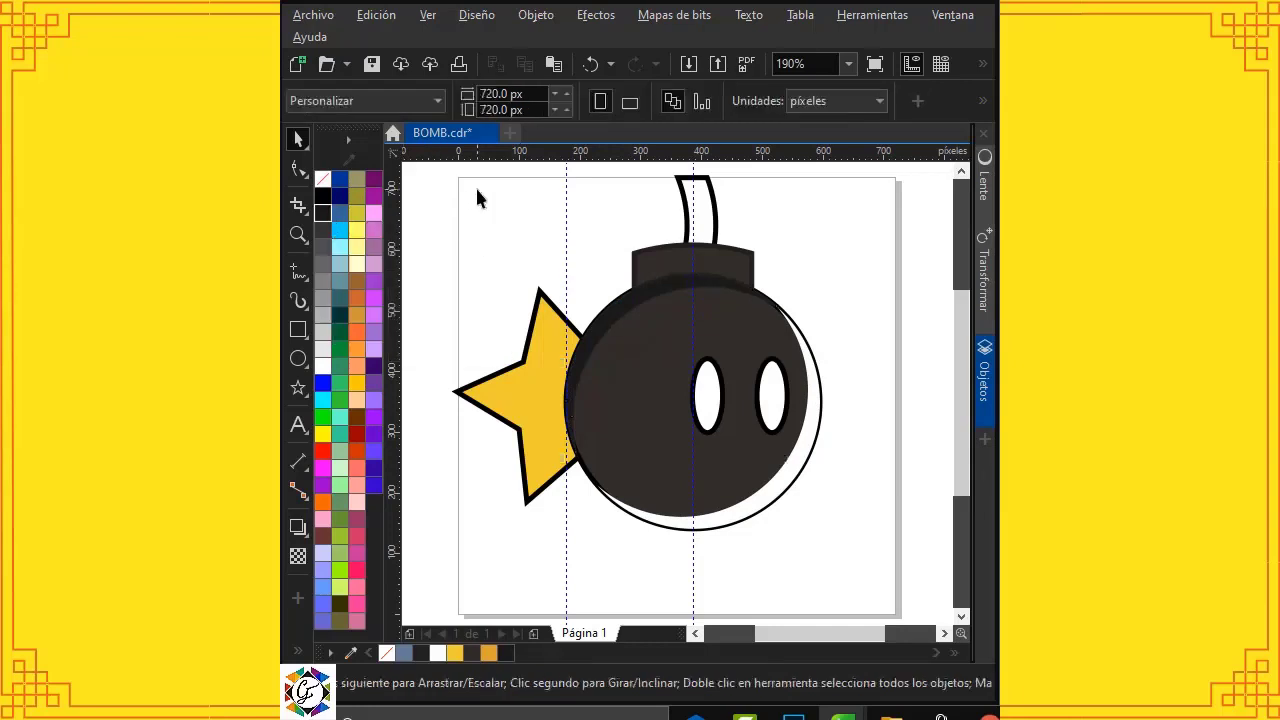
Step: Apply a uniform transparency of 80 to the white lower-right crescent
left_click(808, 434)
left_click(298, 556)
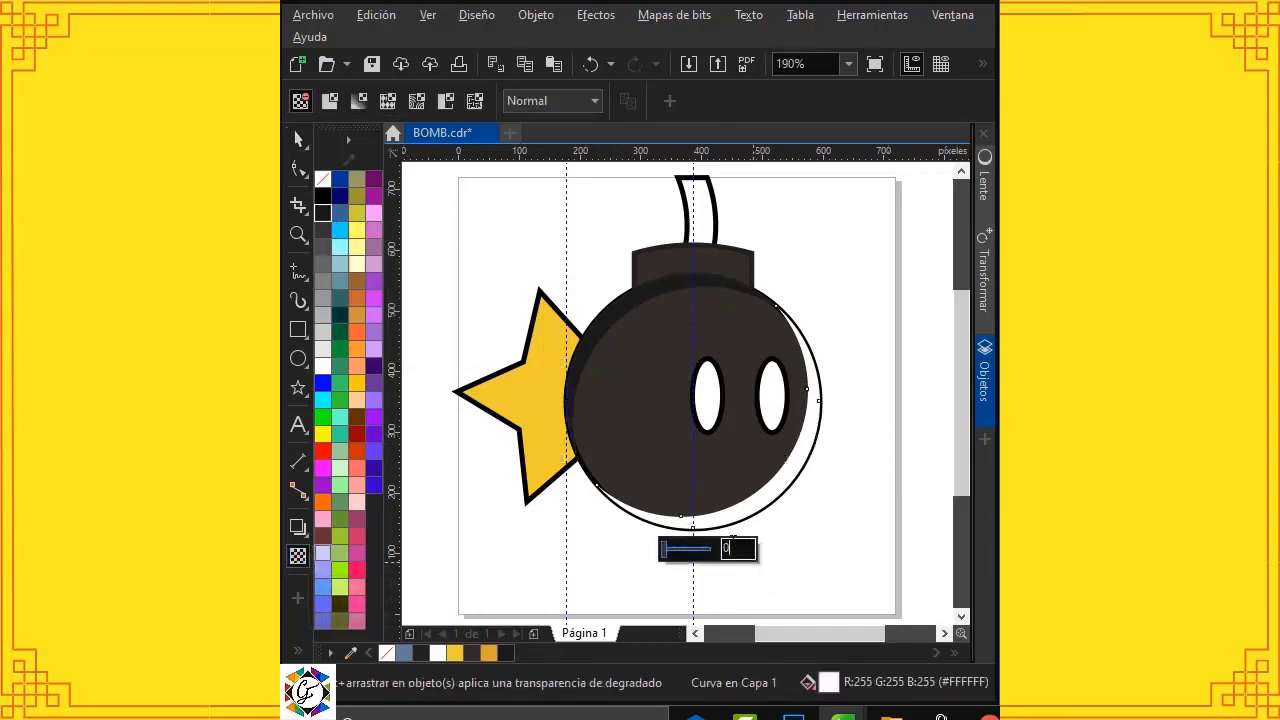
left_click(724, 548)
key("Return")
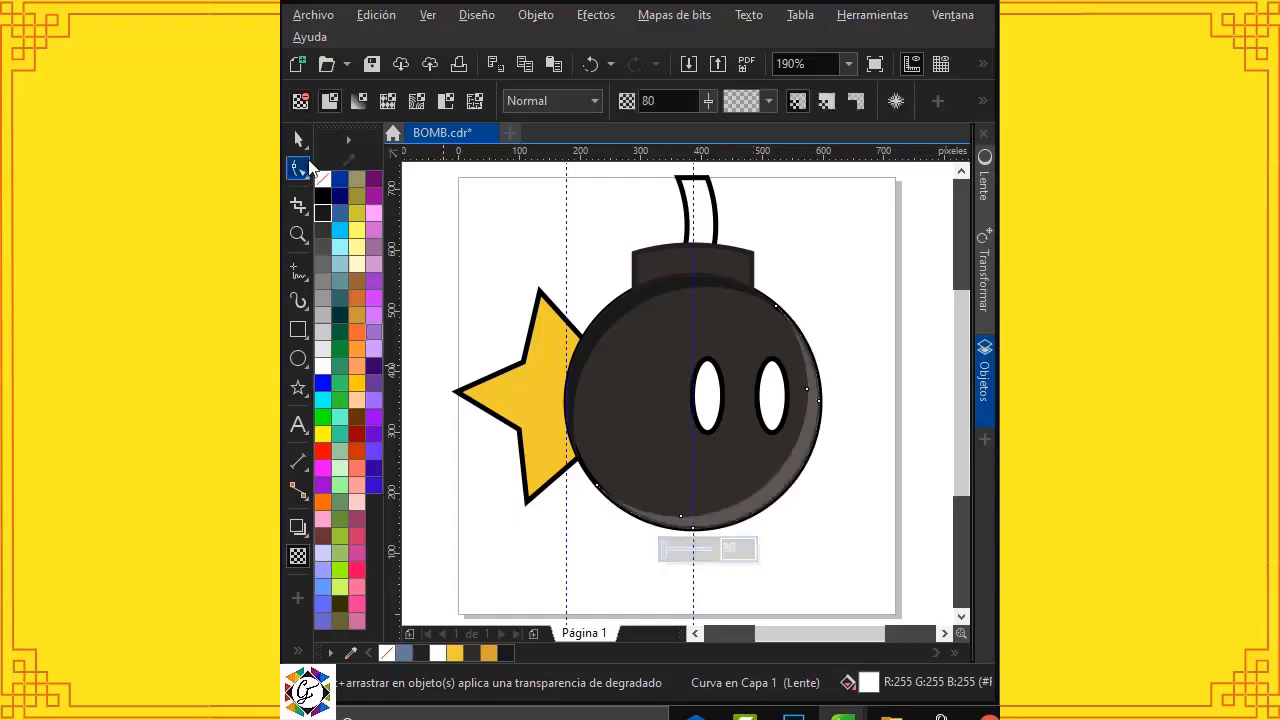
left_click(298, 140)
left_click(850, 452)
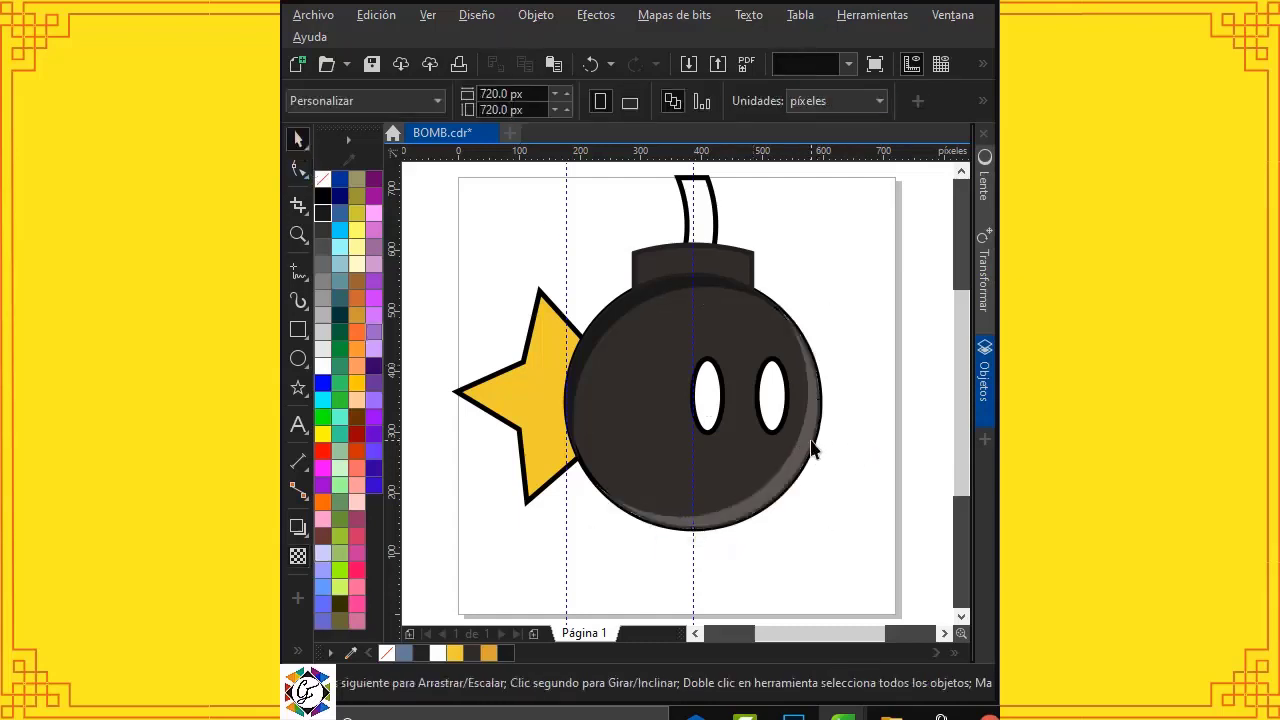
Step: Place the white and the near-black crescents inside the body circle with PowerClip
left_click(812, 445)
right_click(812, 445)
left_click(925, 358)
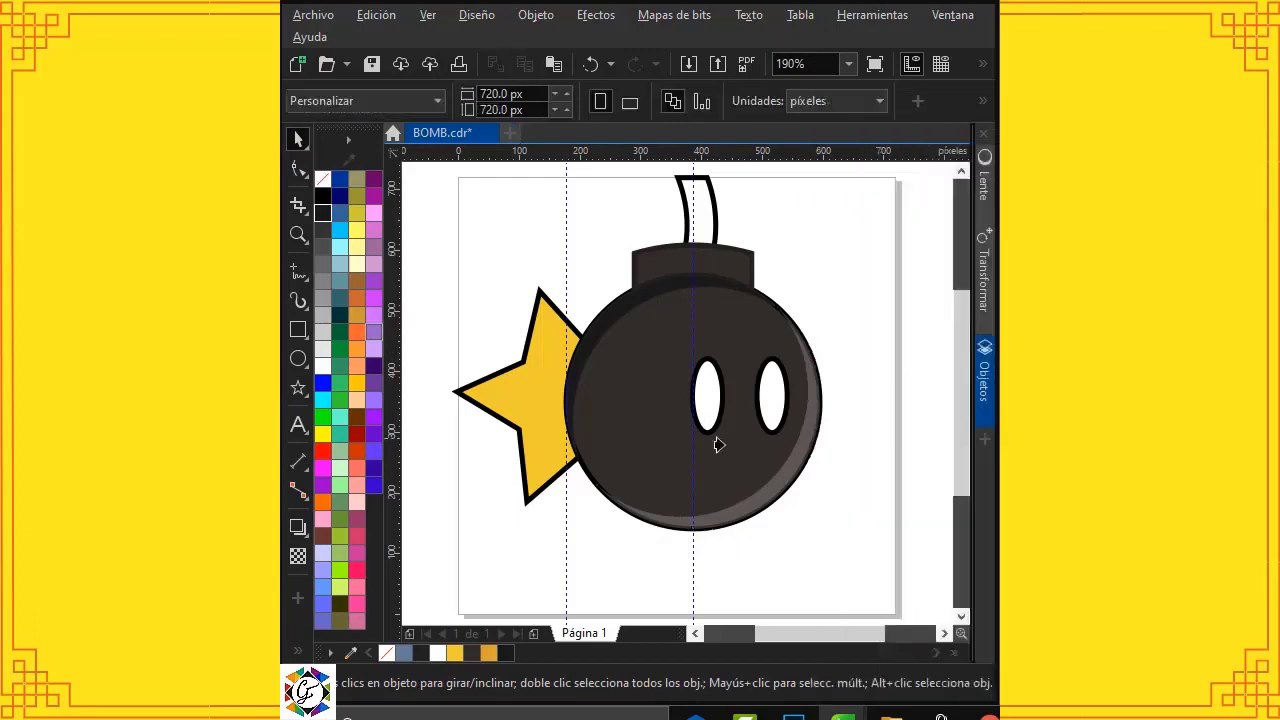
left_click(724, 455)
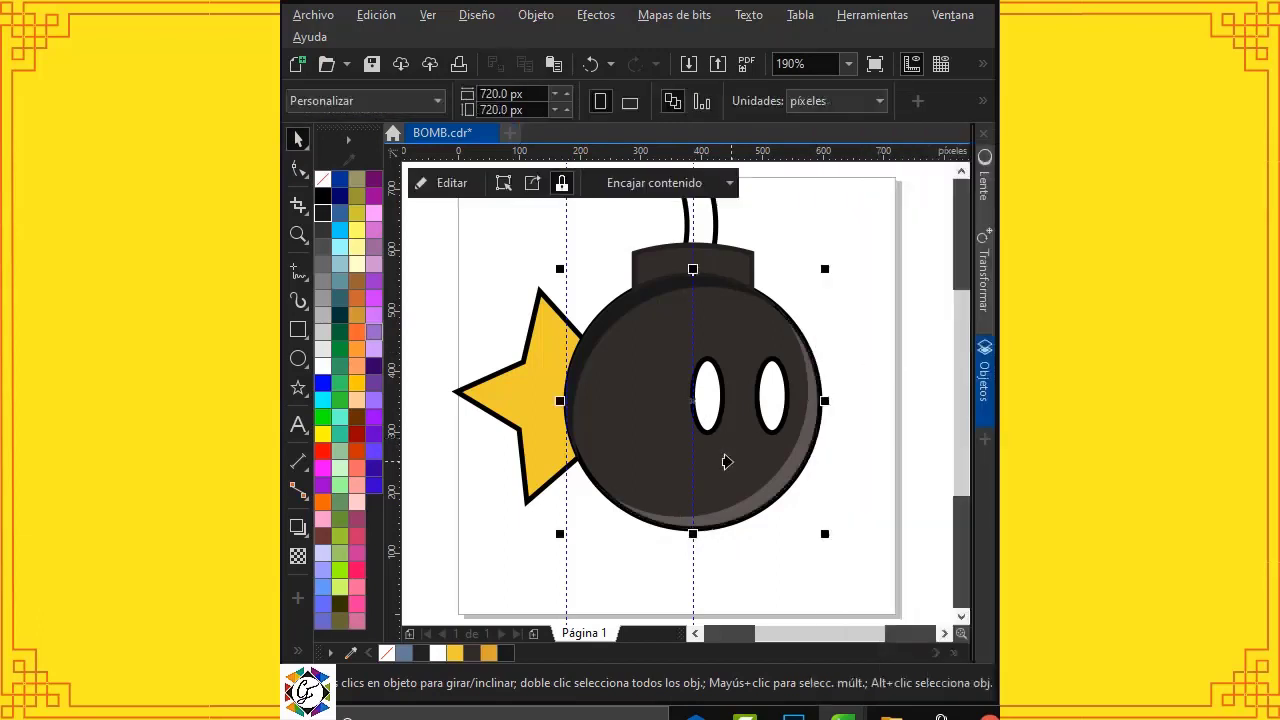
left_click(628, 312)
left_click(701, 357)
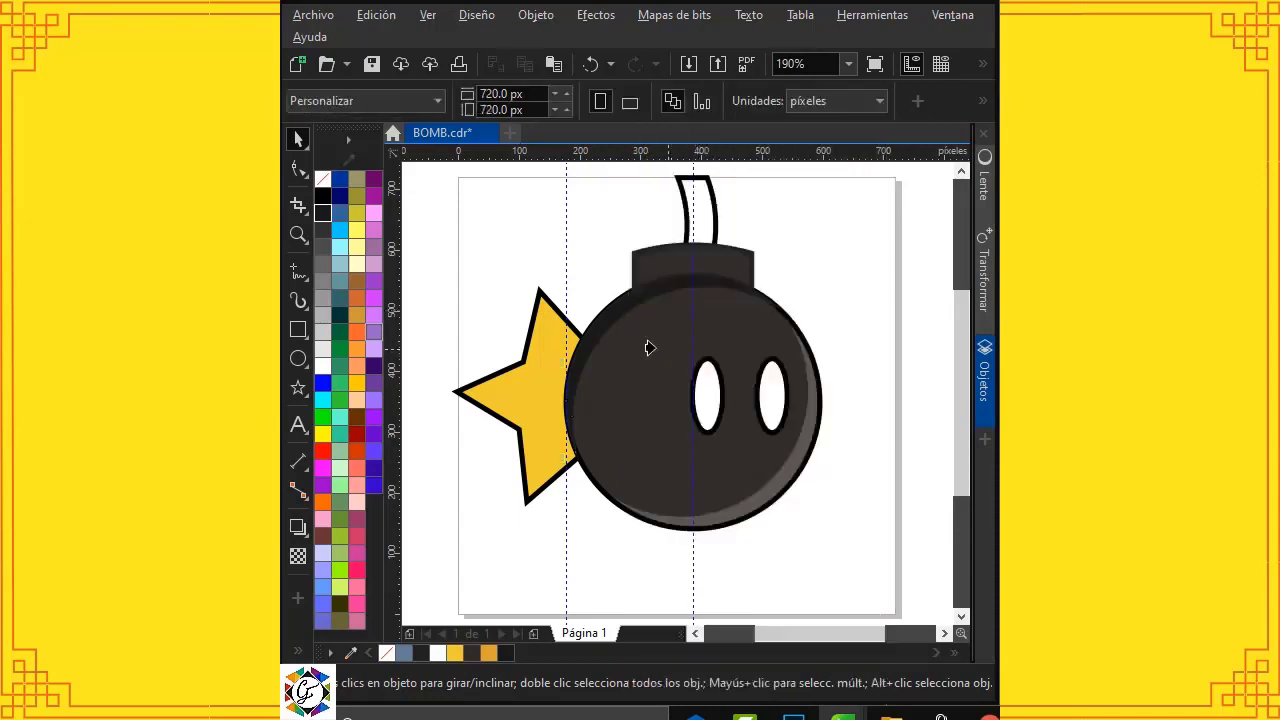
left_click(640, 346)
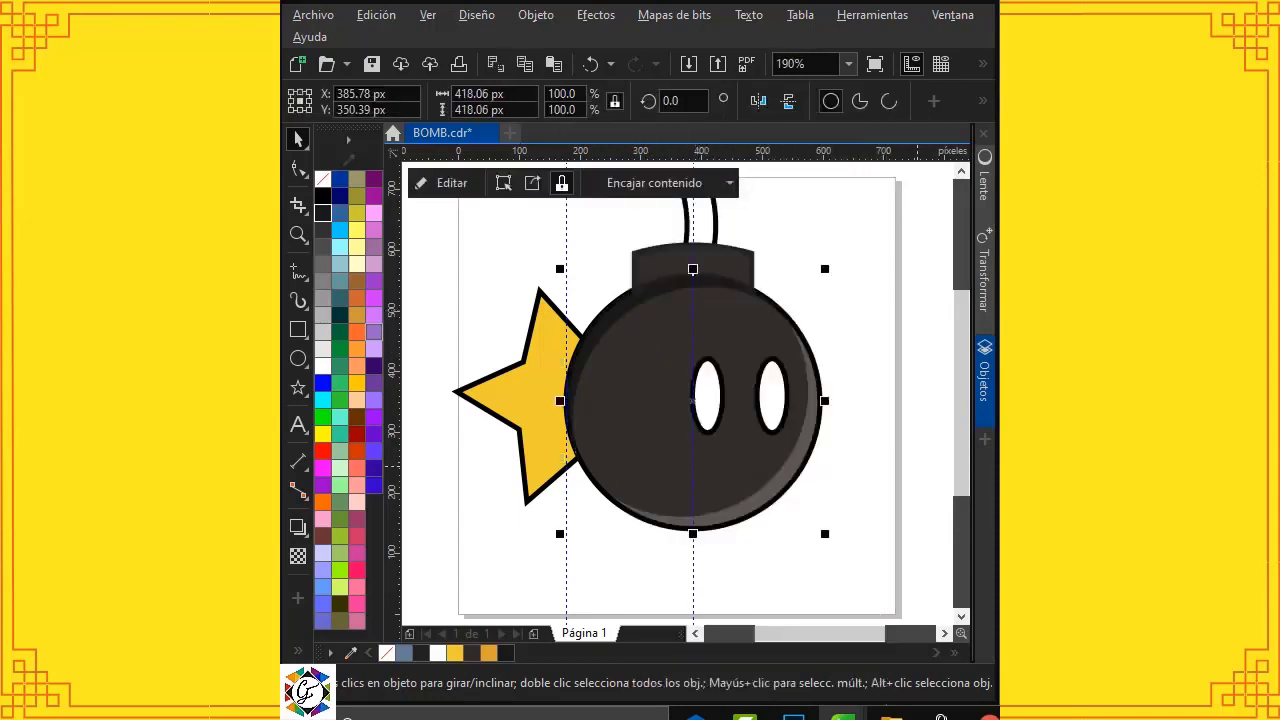
Step: Set the outline colour of the bomb's cap to black
left_click(757, 257)
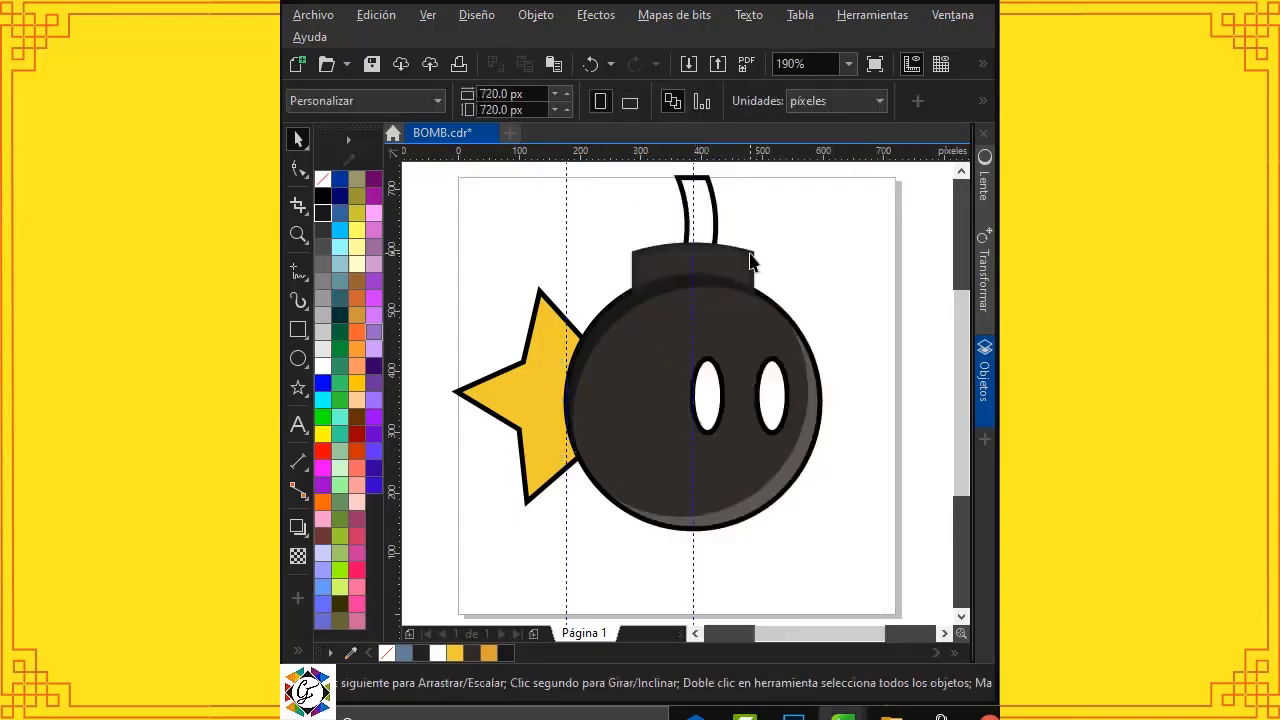
left_click(752, 262)
left_click(325, 193)
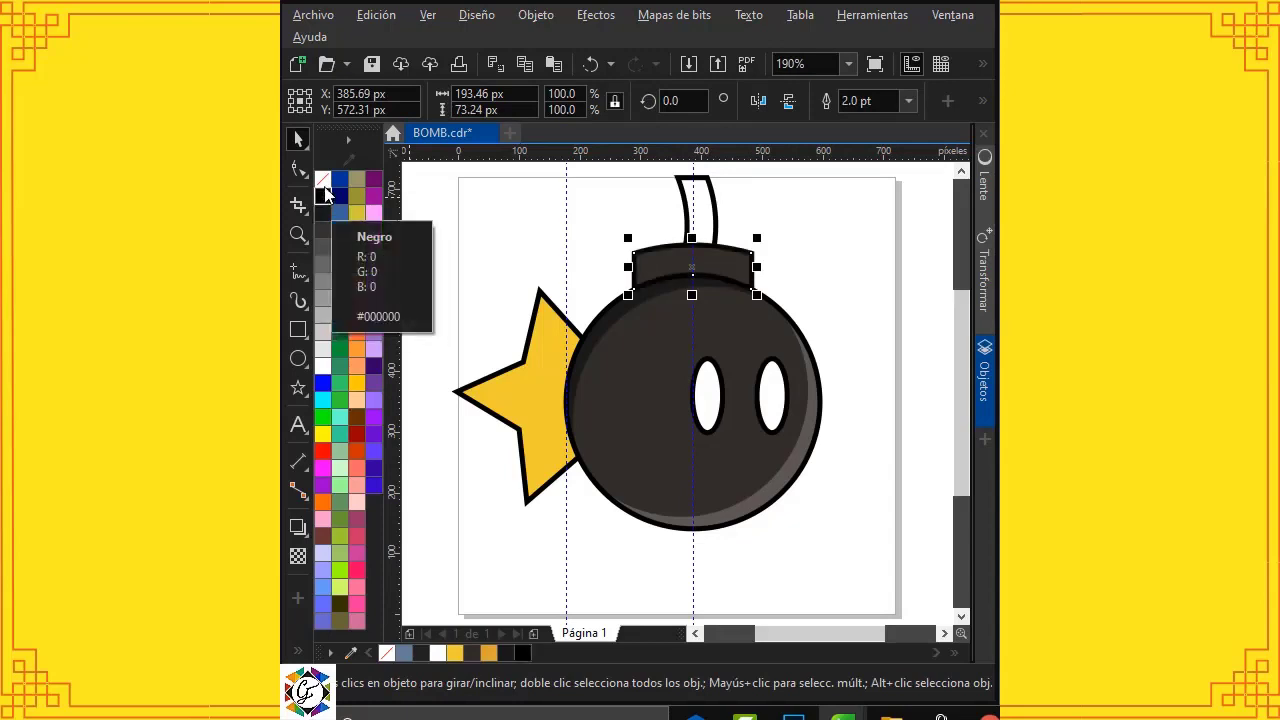
left_click(921, 392)
Step: Make both hidden orange foot curves on Capa 1 visible again
left_click(984, 395)
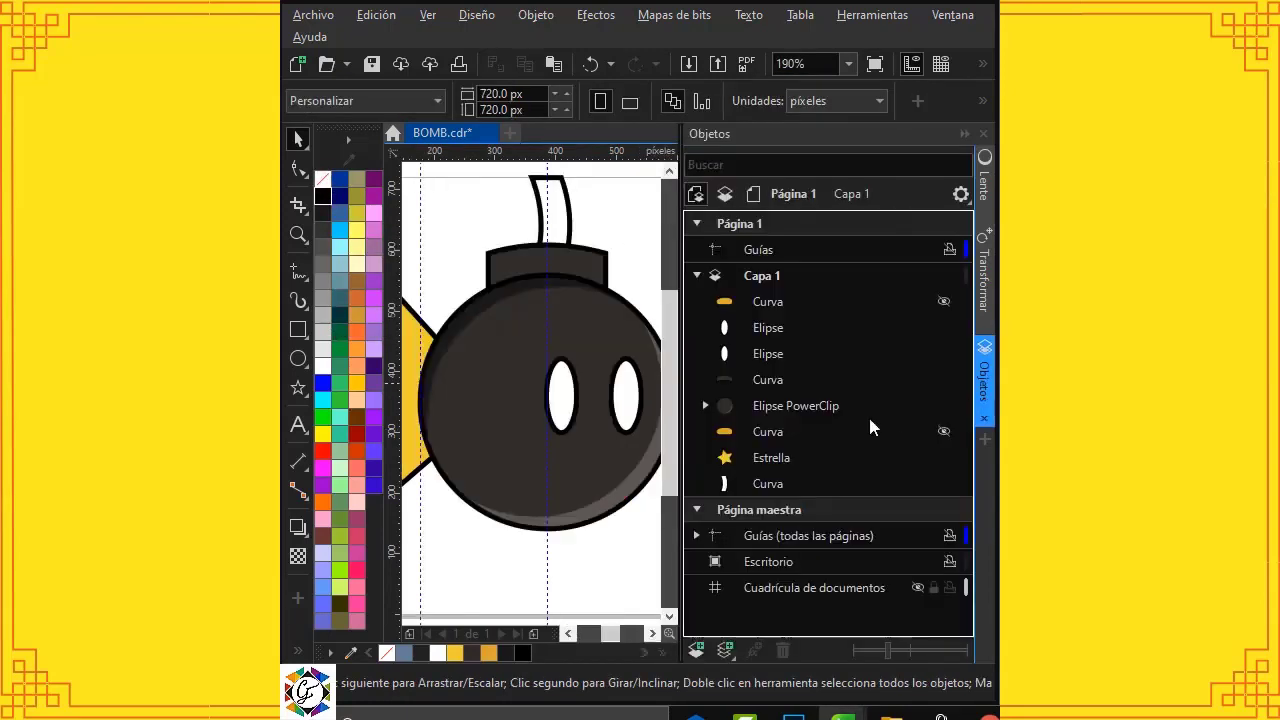
left_click(787, 432)
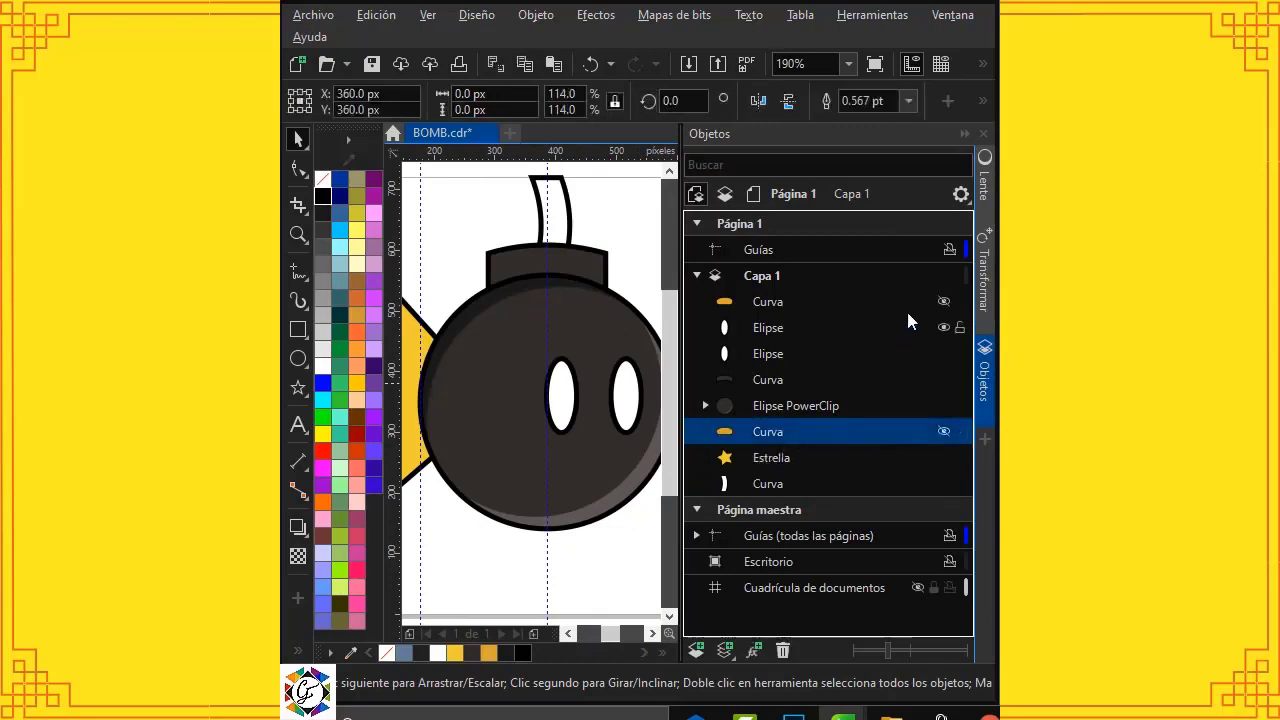
left_click(777, 302, "ctrl")
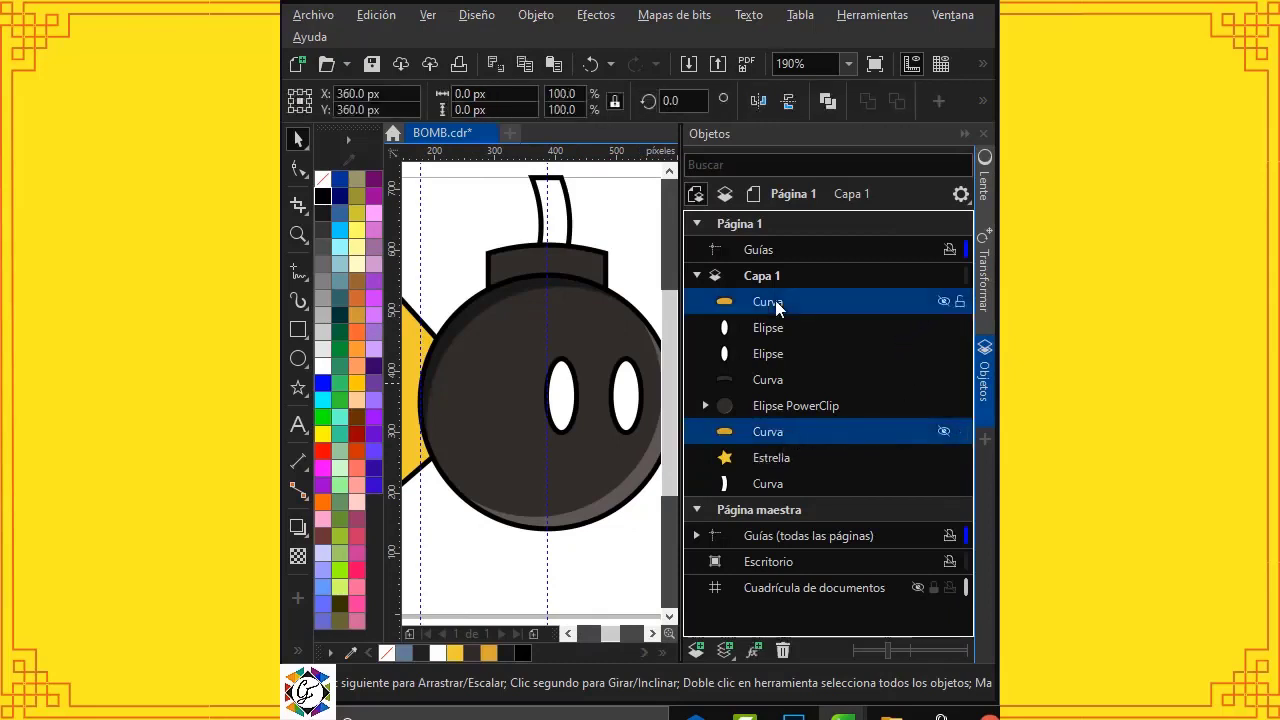
left_click(941, 302)
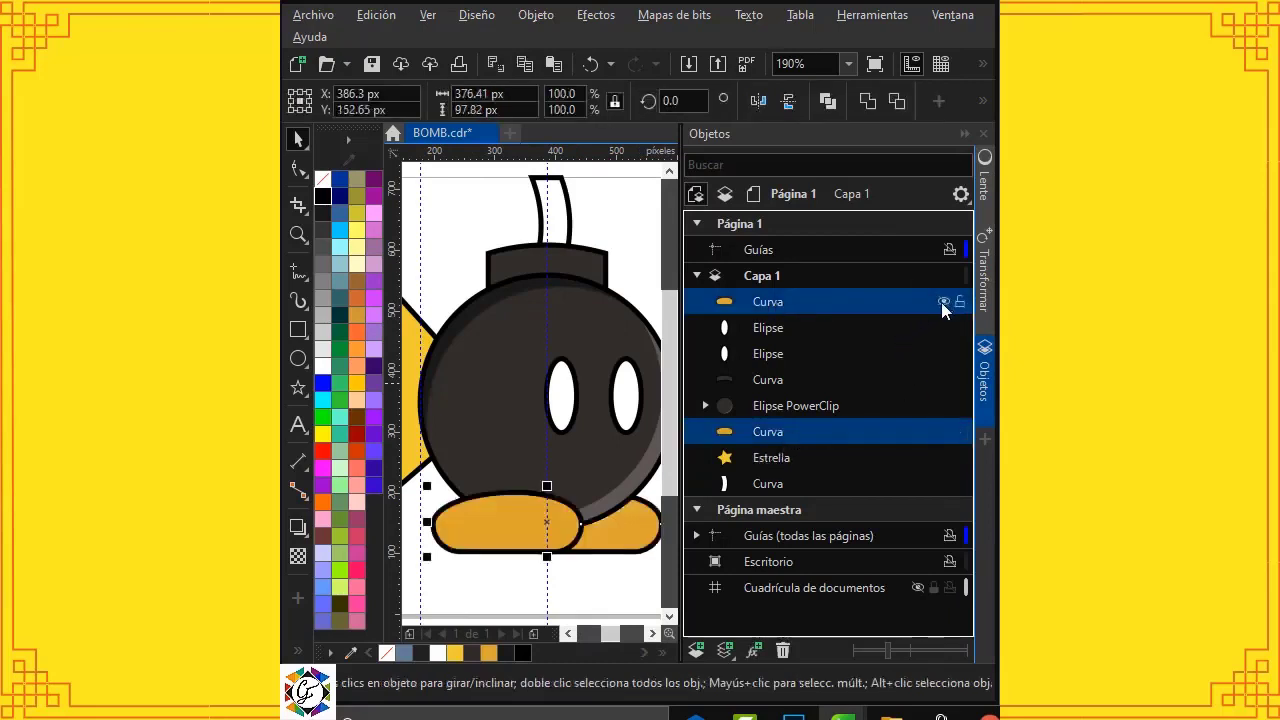
left_click(984, 387)
left_click(902, 373)
Step: Draw an unfilled rectangle about 119 × 73 px over the cap's middle and widen it symmetrically to about 136 px
scroll(706, 193, "up", 3)
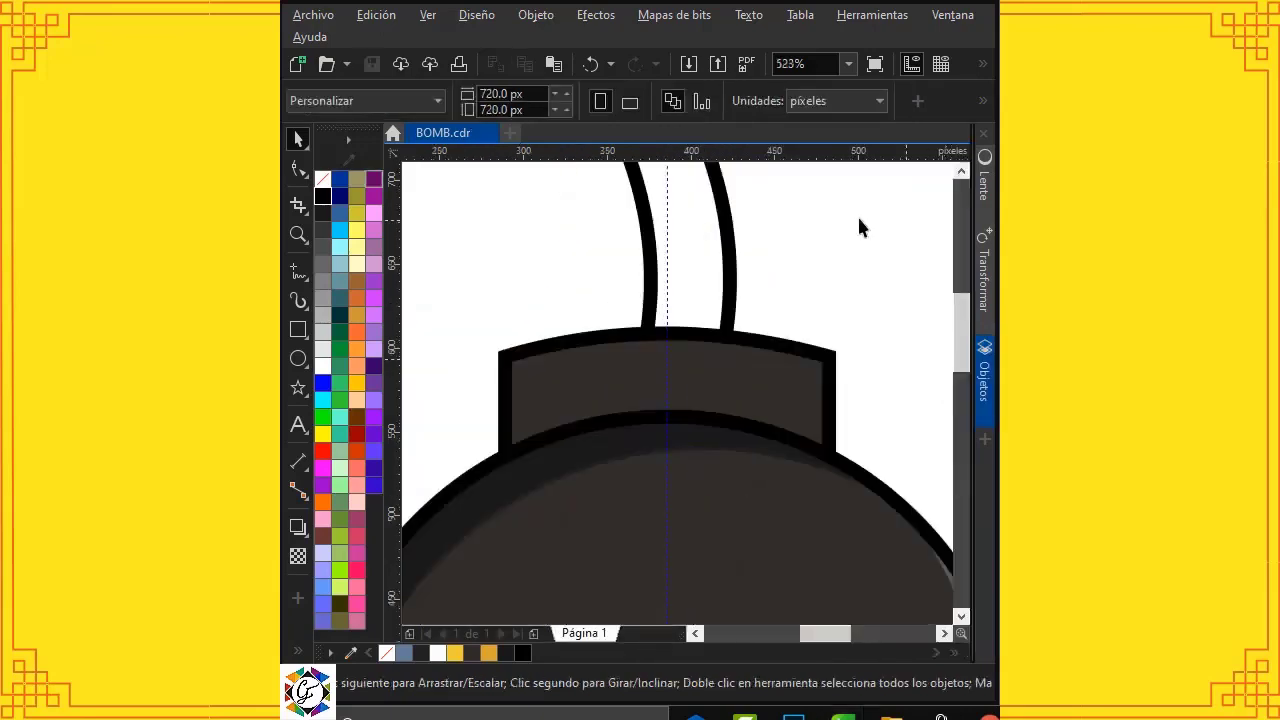
left_click(298, 331)
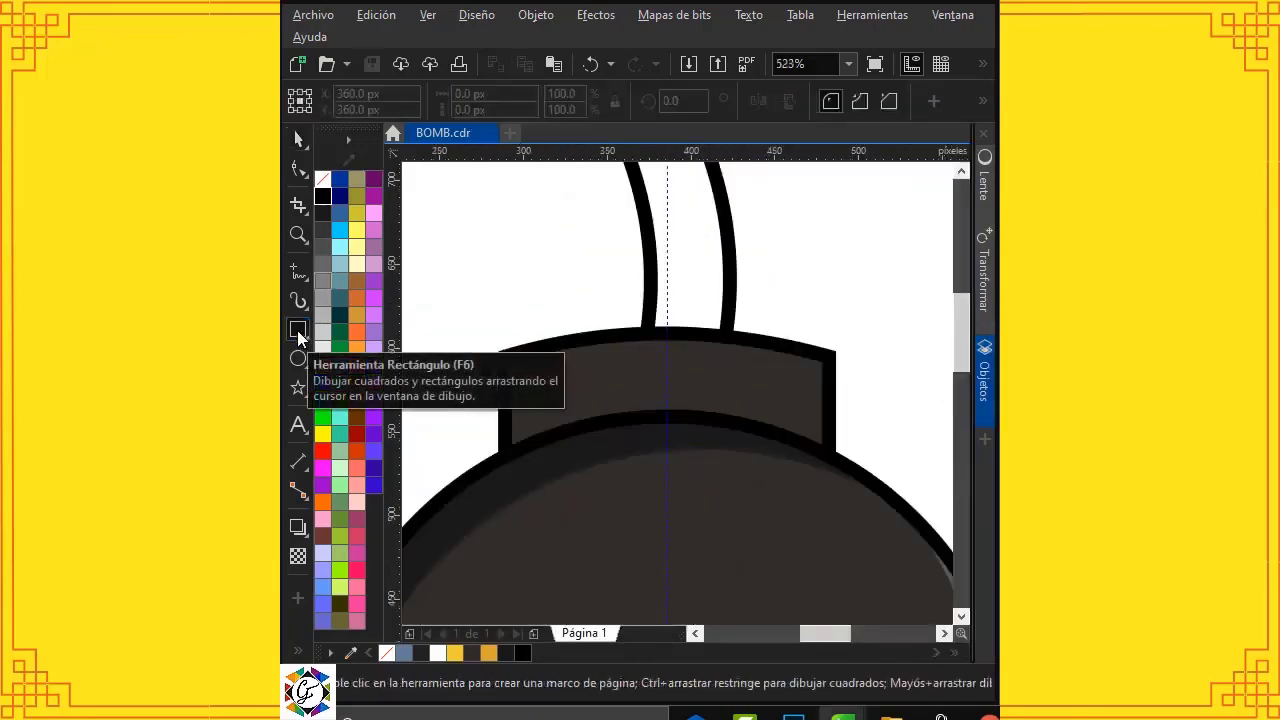
left_click_drag(565, 326, 765, 449)
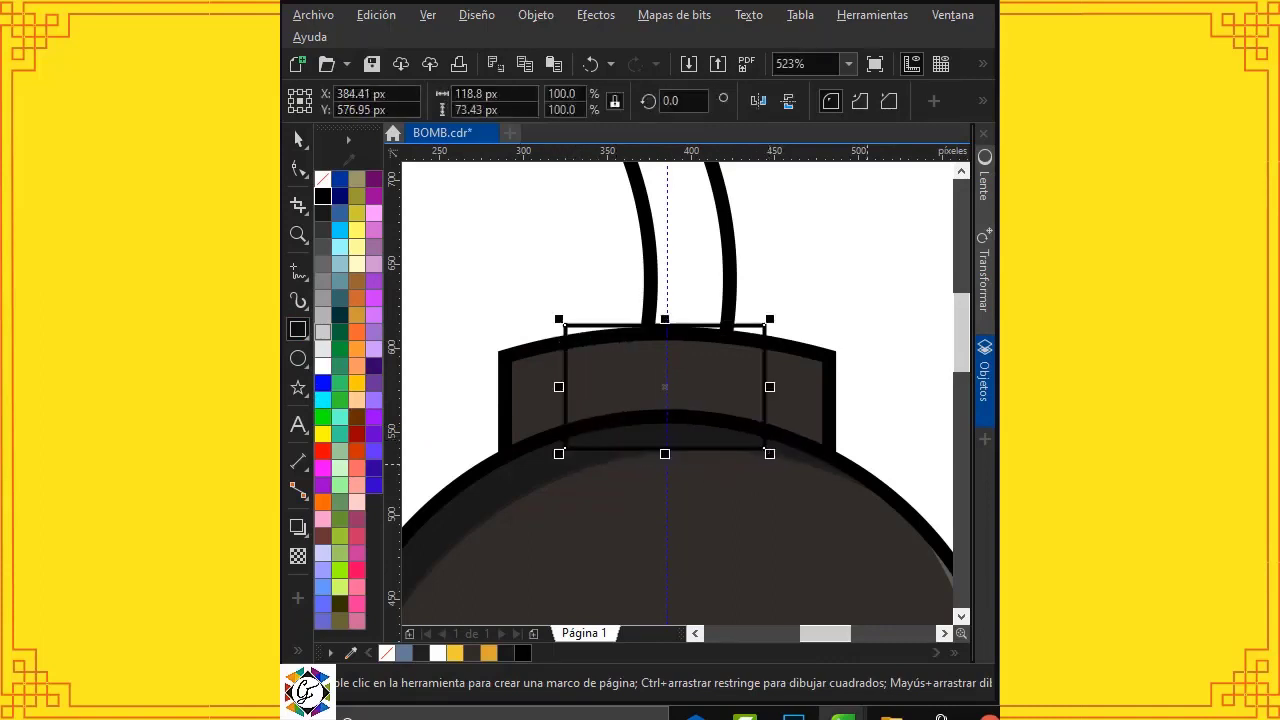
left_click(299, 140)
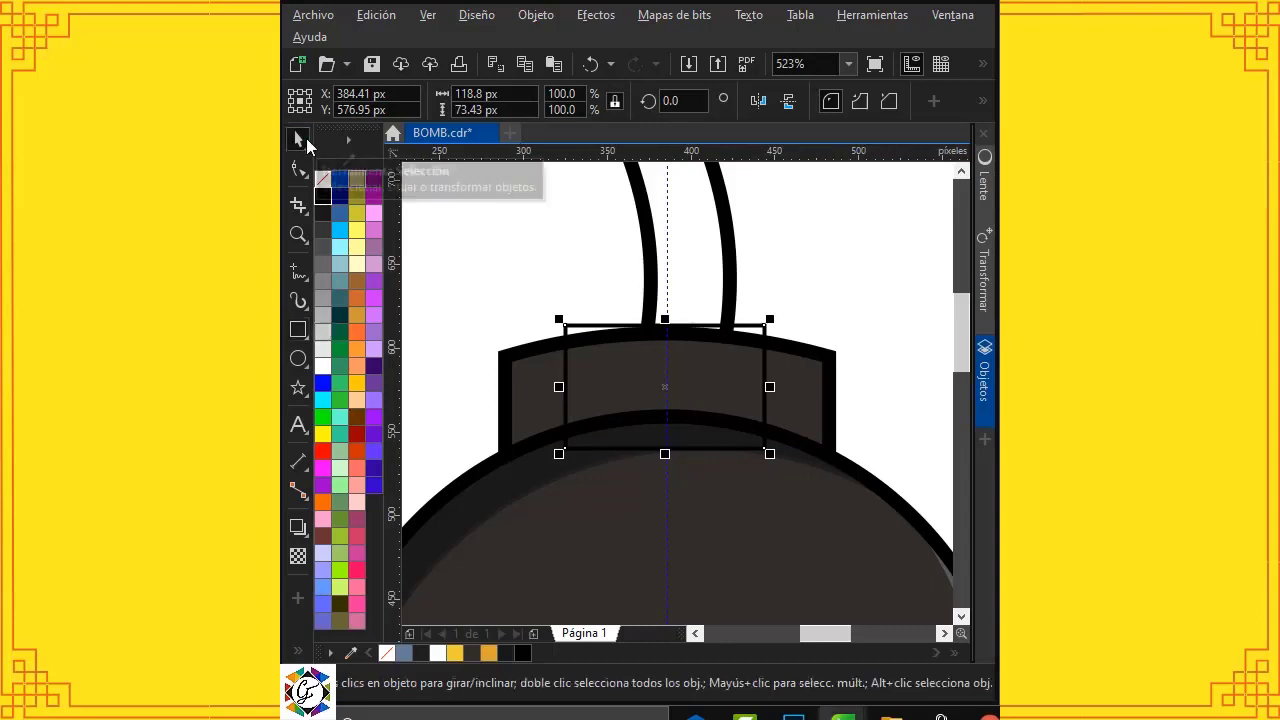
left_click_drag(775, 386, 784, 385)
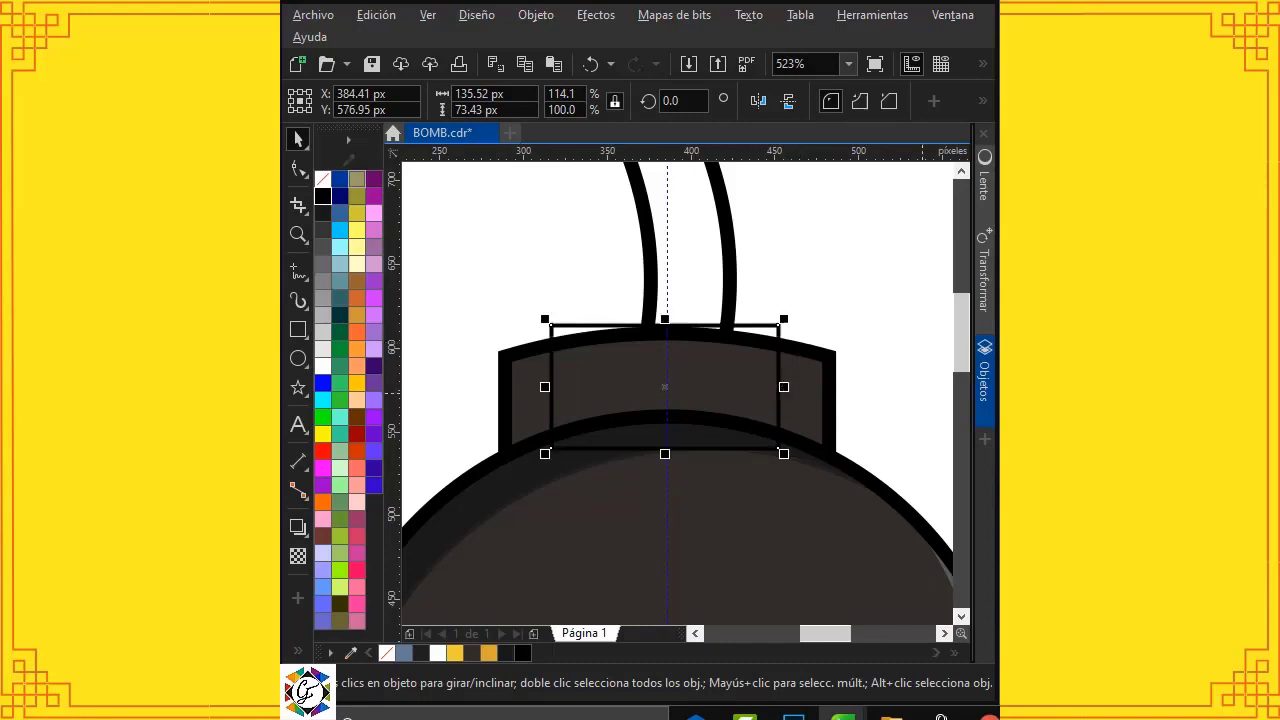
left_click(430, 449)
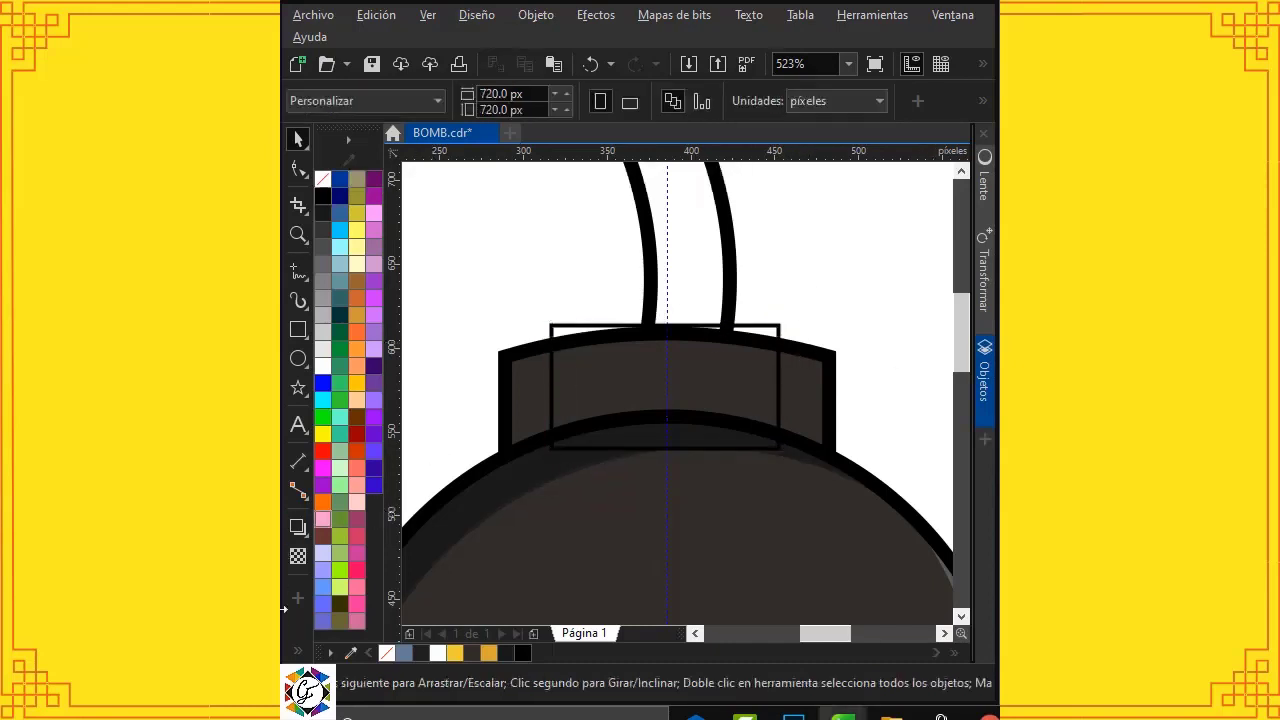
Step: Create grey-blue side pieces with Smart Fill in the cap areas left and right of the rectangle
left_click(296, 653)
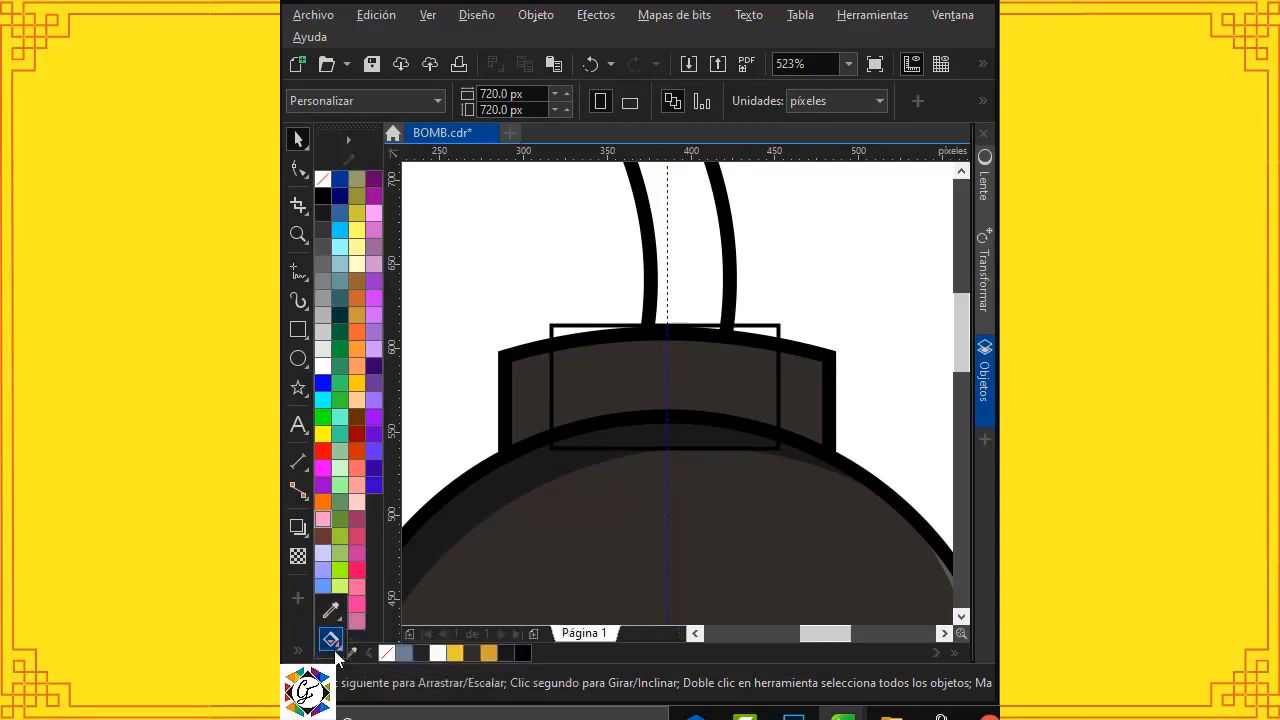
left_click(331, 640)
left_click(343, 658)
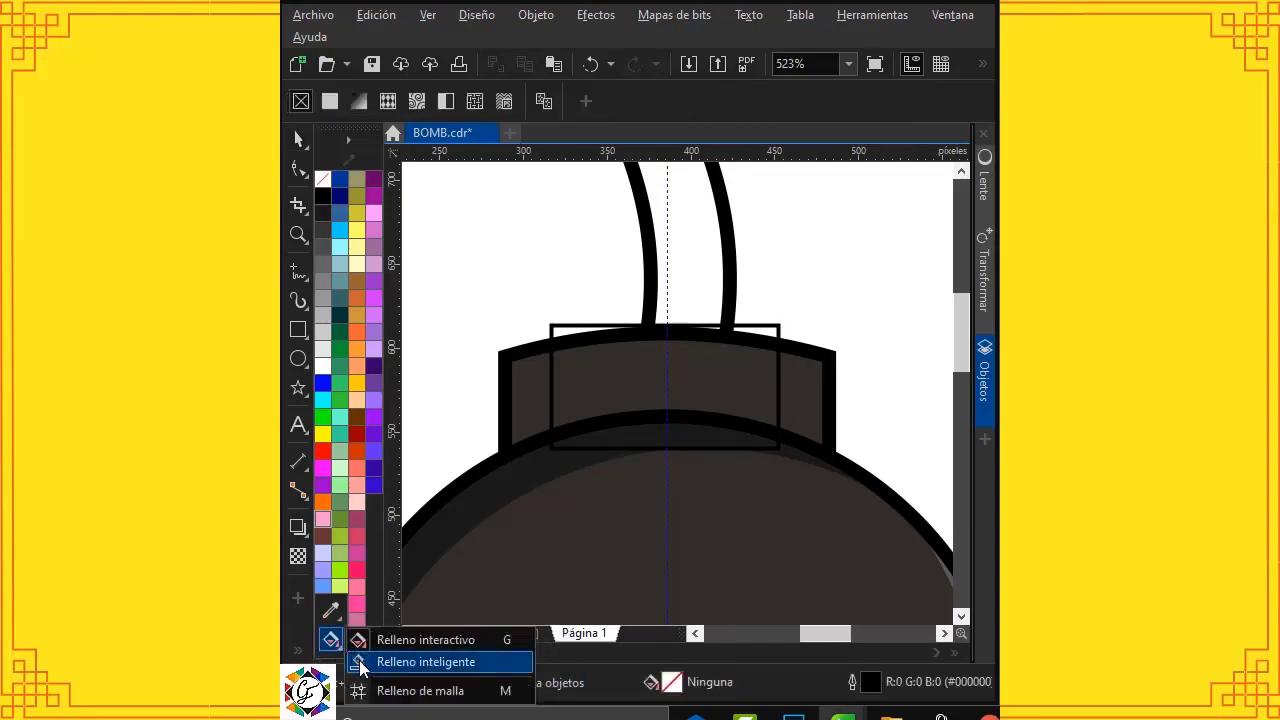
left_click(345, 661)
left_click(528, 392)
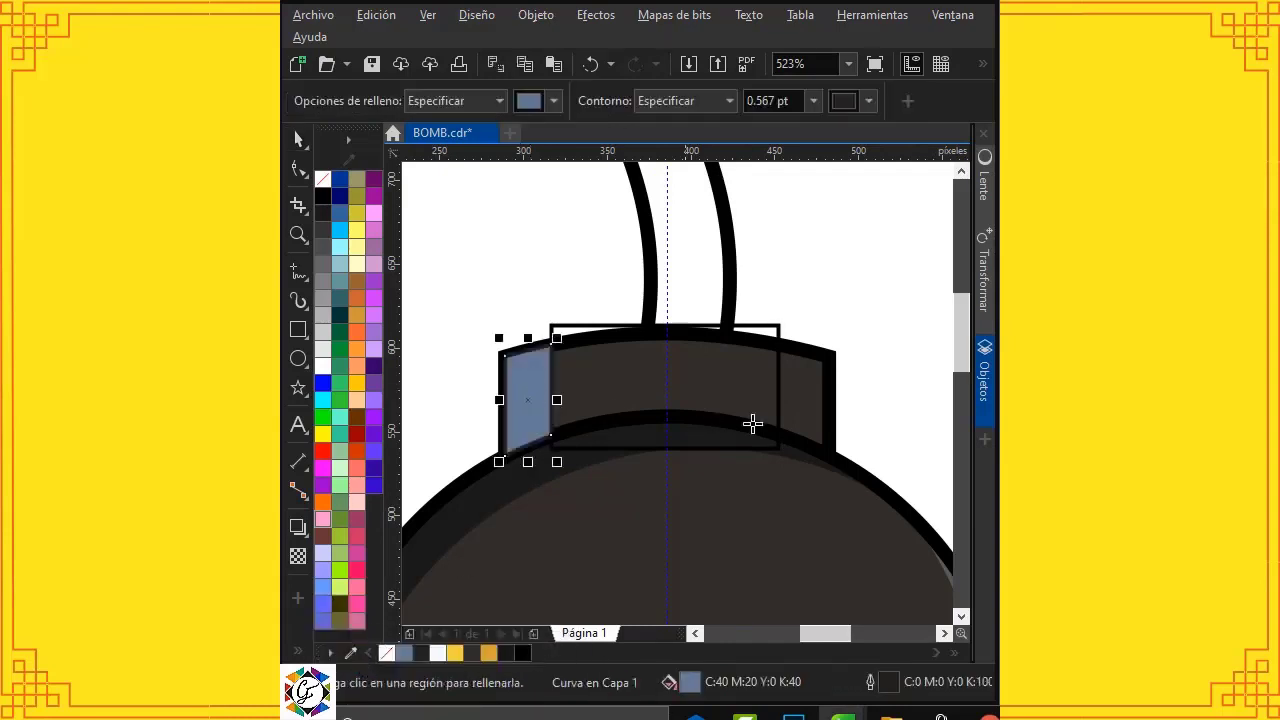
left_click(797, 397)
Step: Delete the rectangle over the cap's middle
left_click(298, 139)
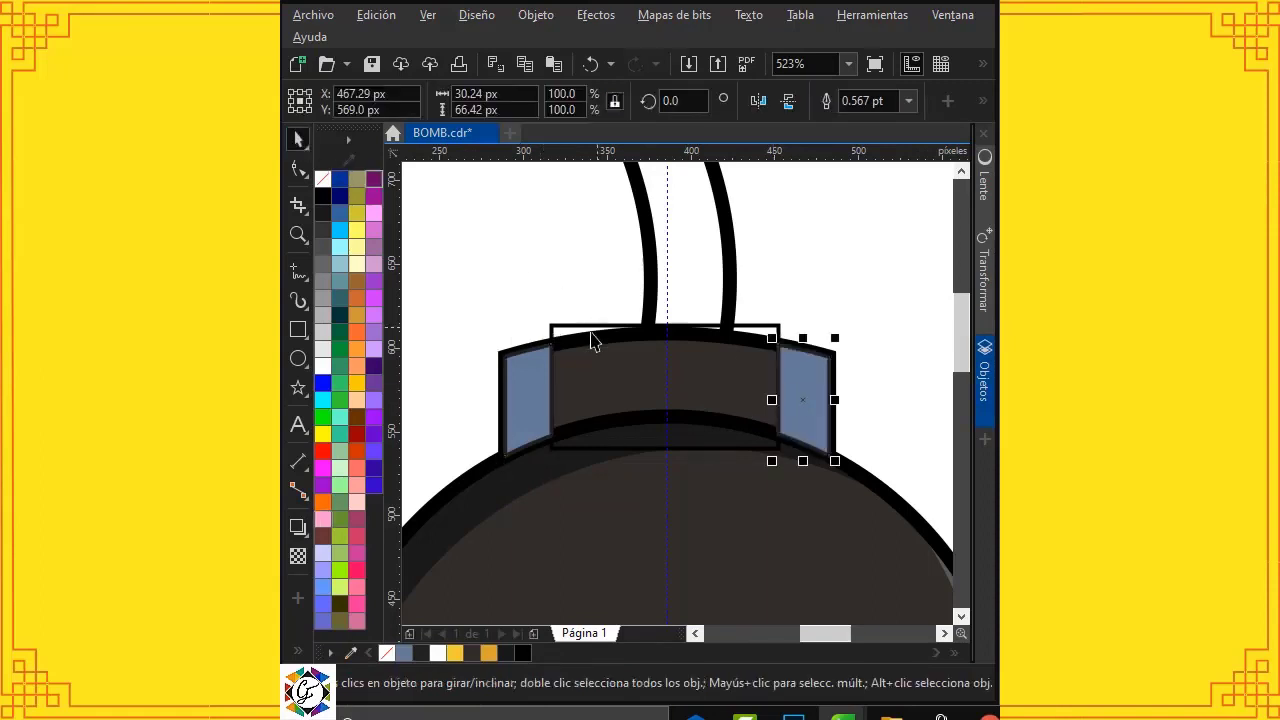
left_click(561, 329)
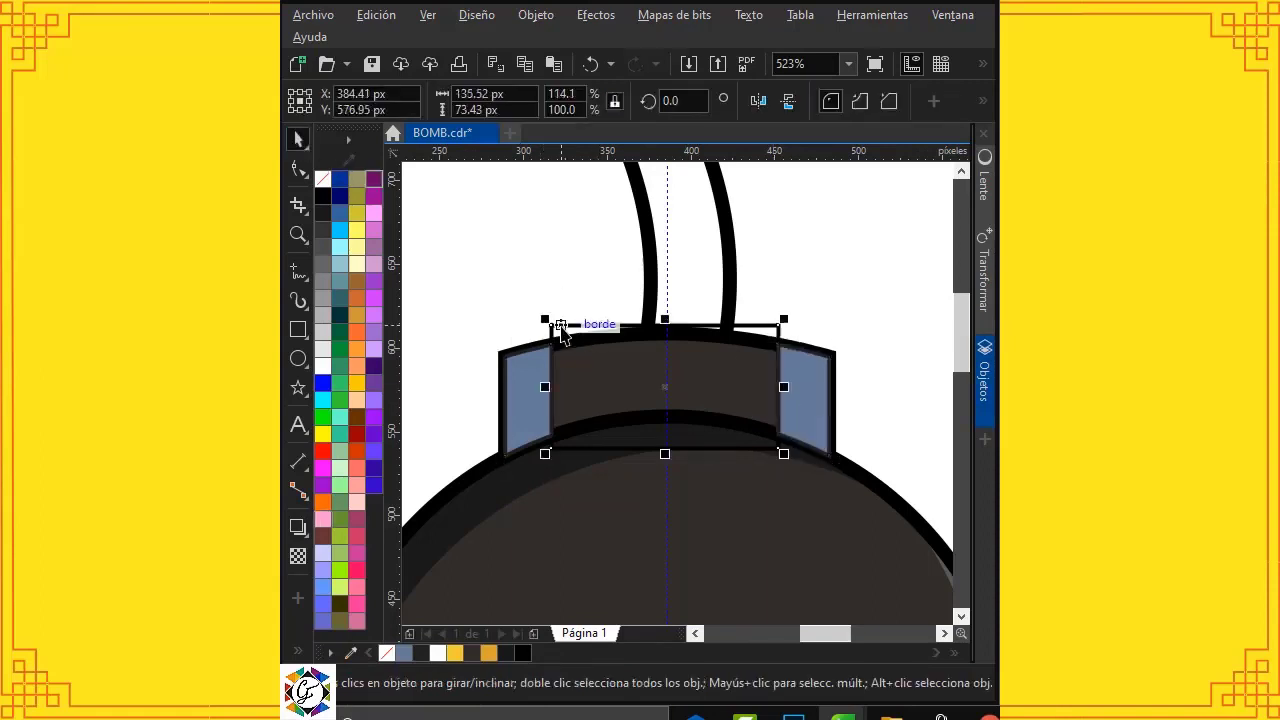
key("Escape")
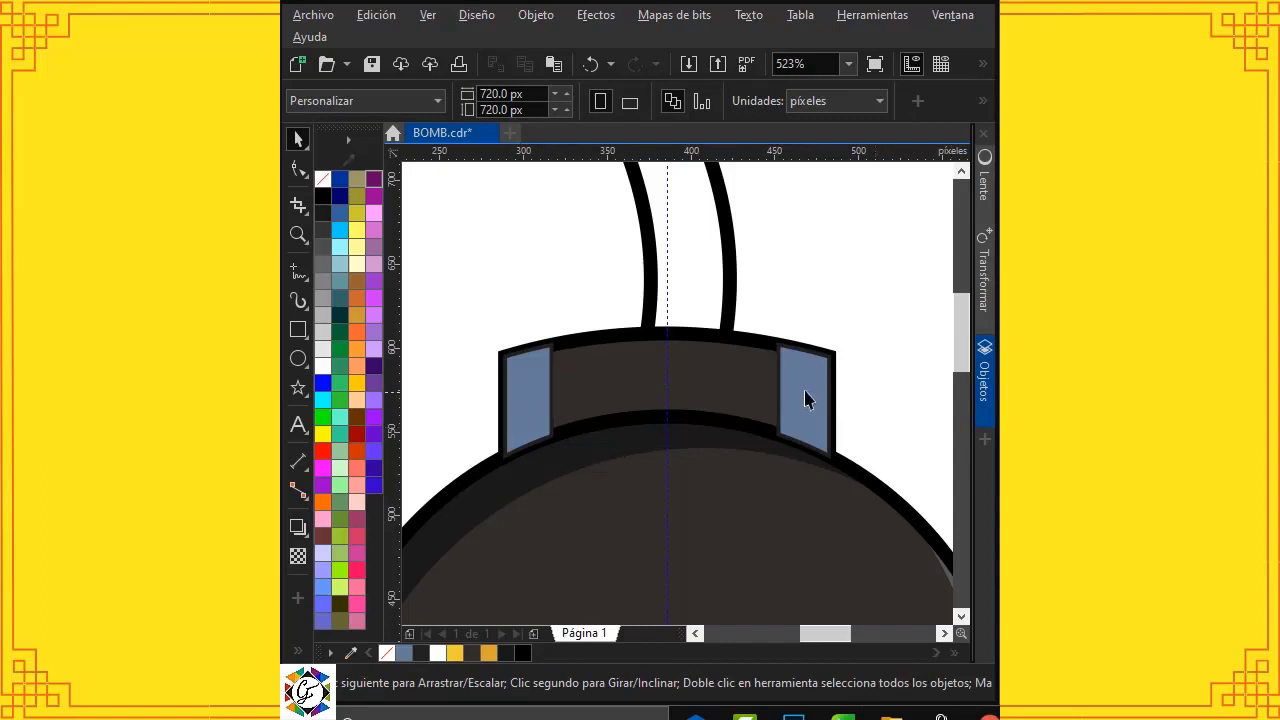
Step: Remove the outlines of both cap side pieces and fill the left one with near-black grey
left_click(806, 399)
left_click(516, 370, "shift")
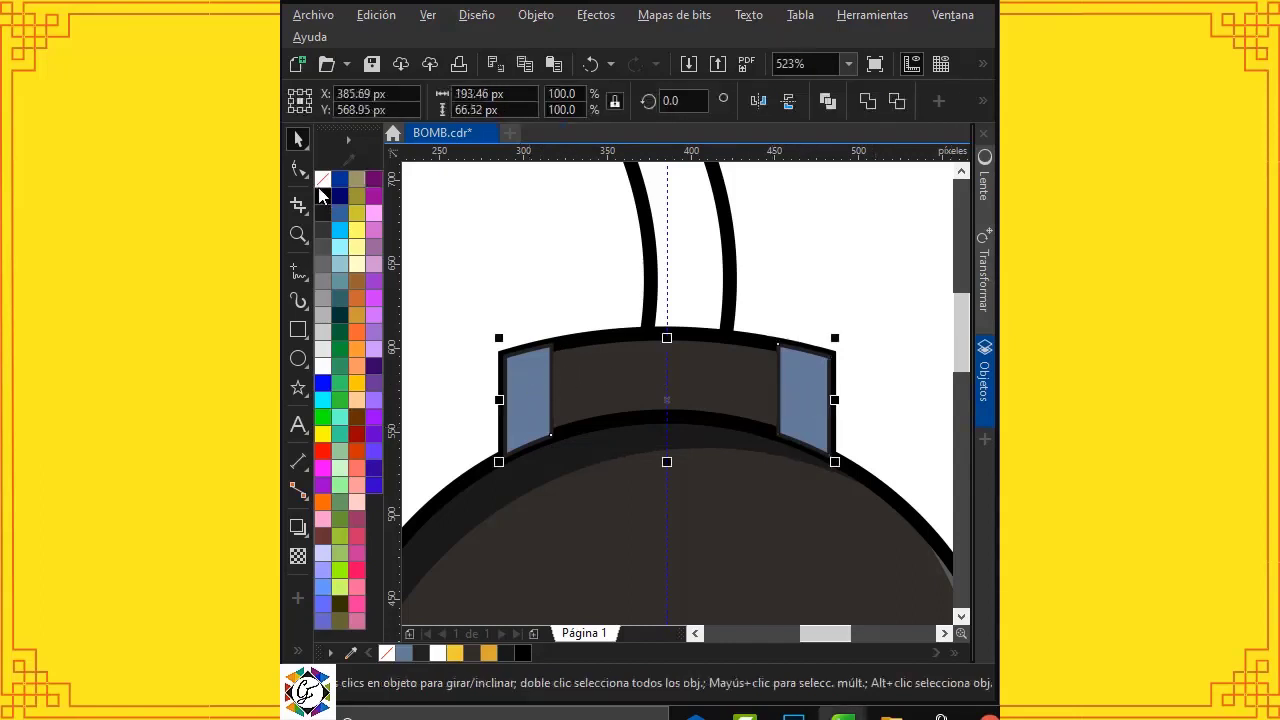
key("Escape")
left_click(531, 420)
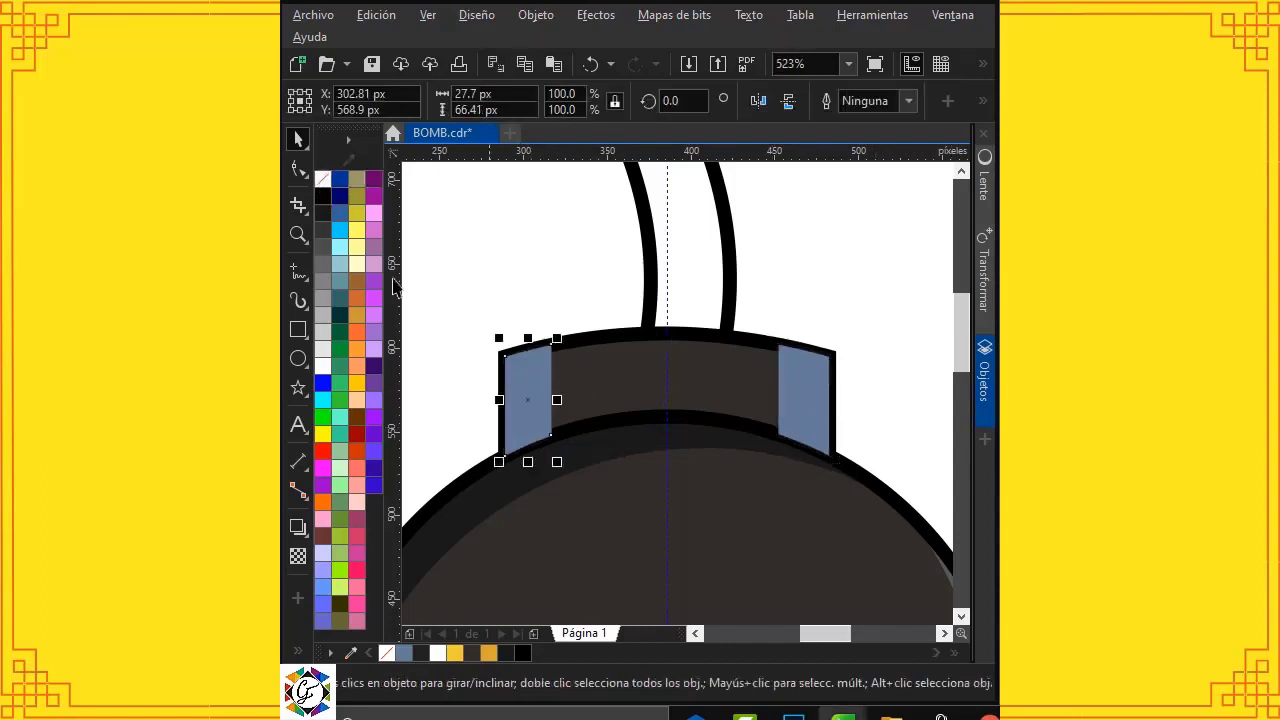
left_click(322, 212)
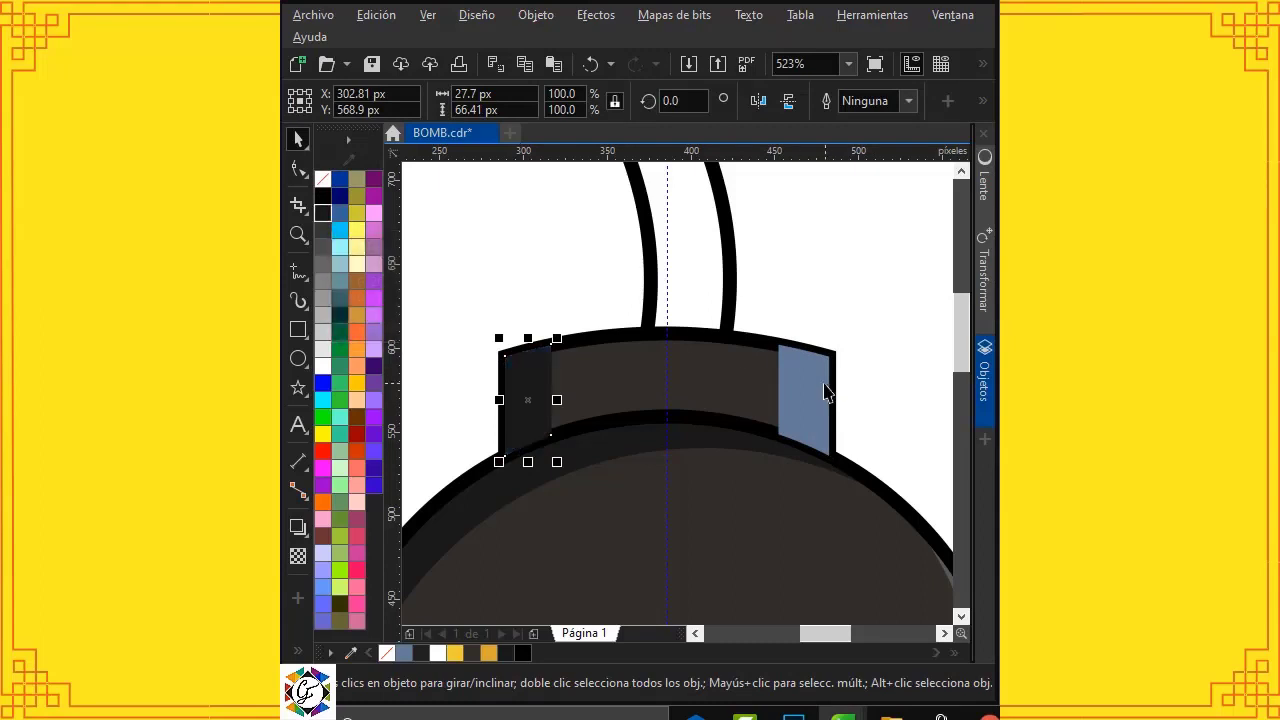
Step: Fill the cap's right side piece with white and give it 80 transparency
left_click(826, 392)
left_click(322, 365)
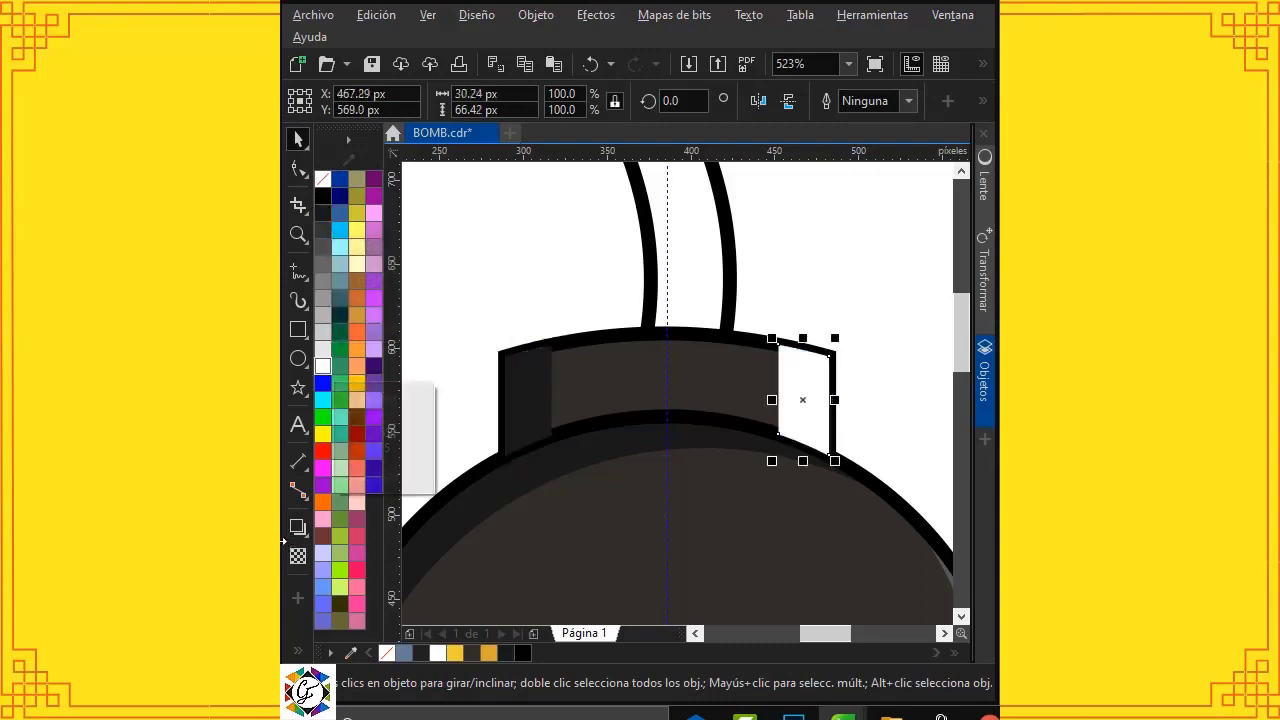
left_click(298, 556)
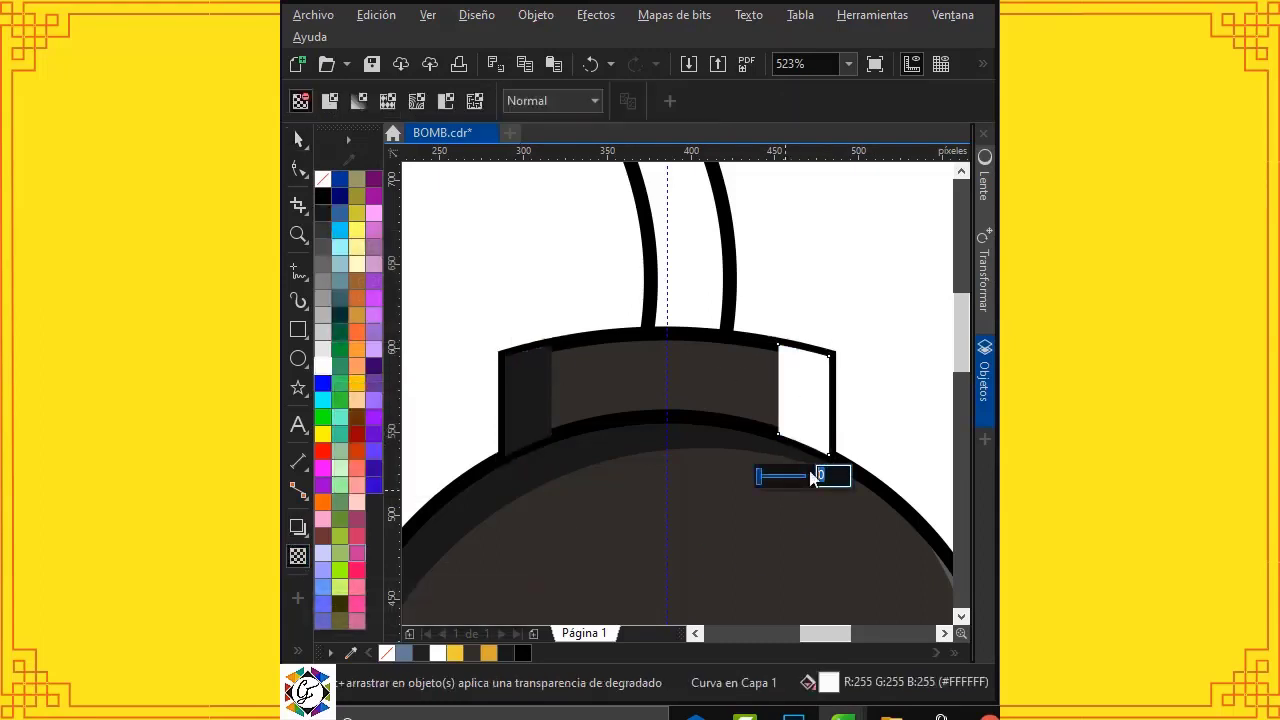
type("80")
key("Return")
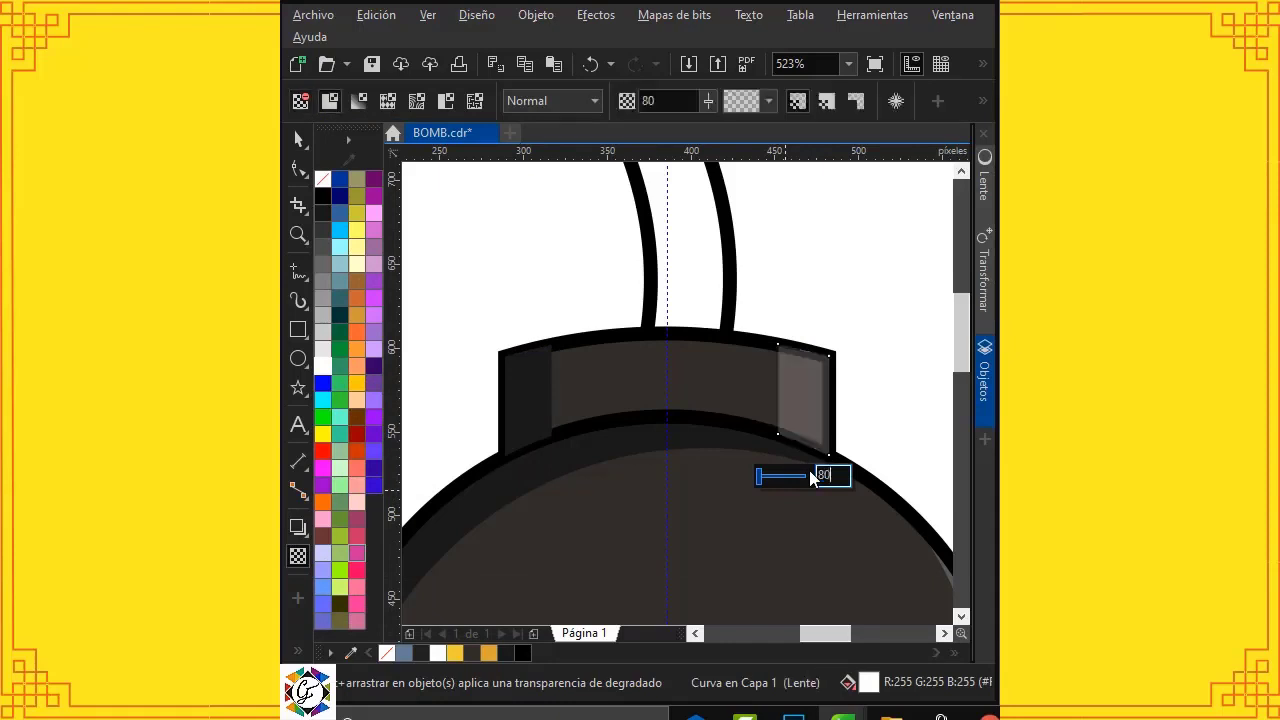
left_click(298, 139)
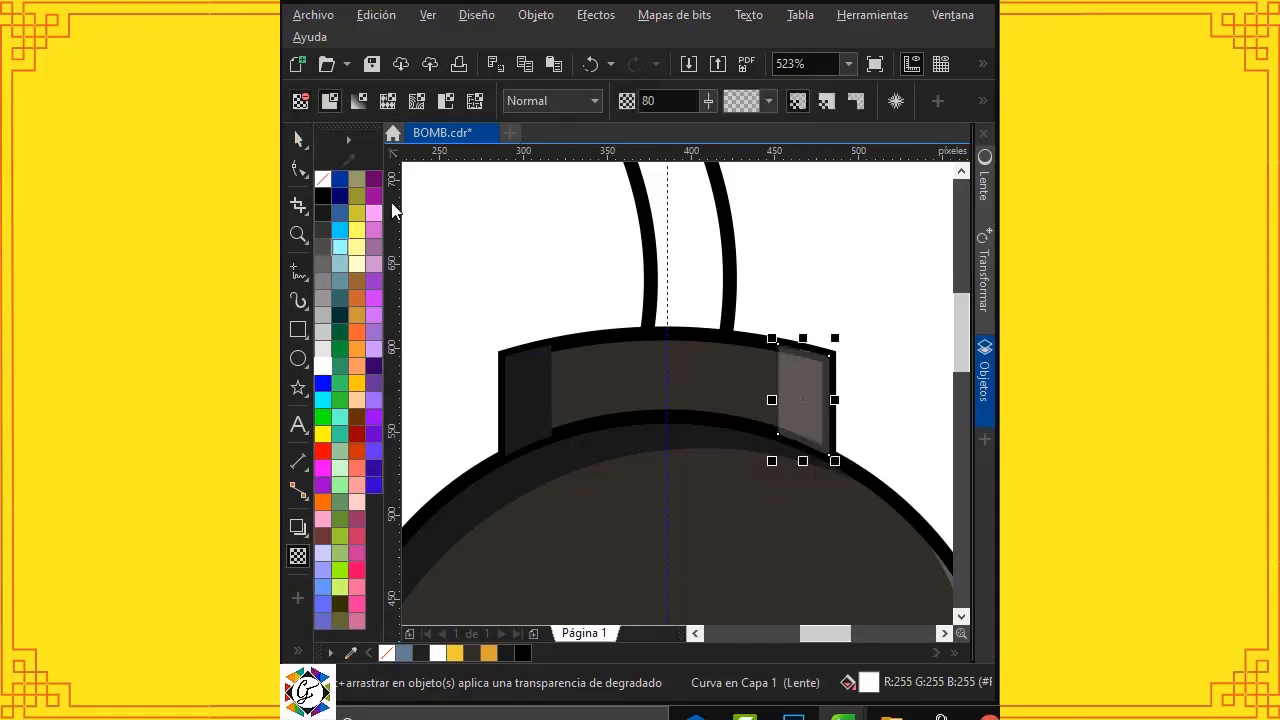
Step: Place both cap side pieces inside the cap shape as a PowerClip
left_click(545, 380)
left_click(794, 403, "shift")
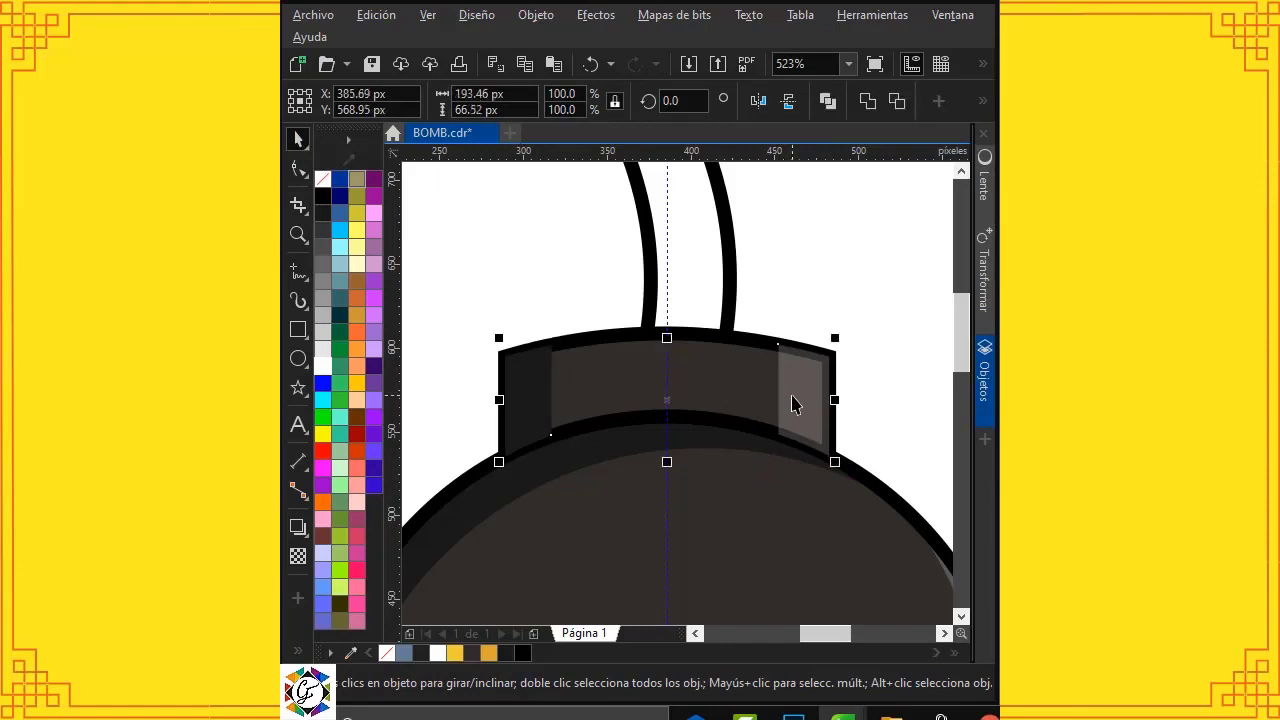
right_click(796, 401)
left_click(862, 407)
left_click(748, 366)
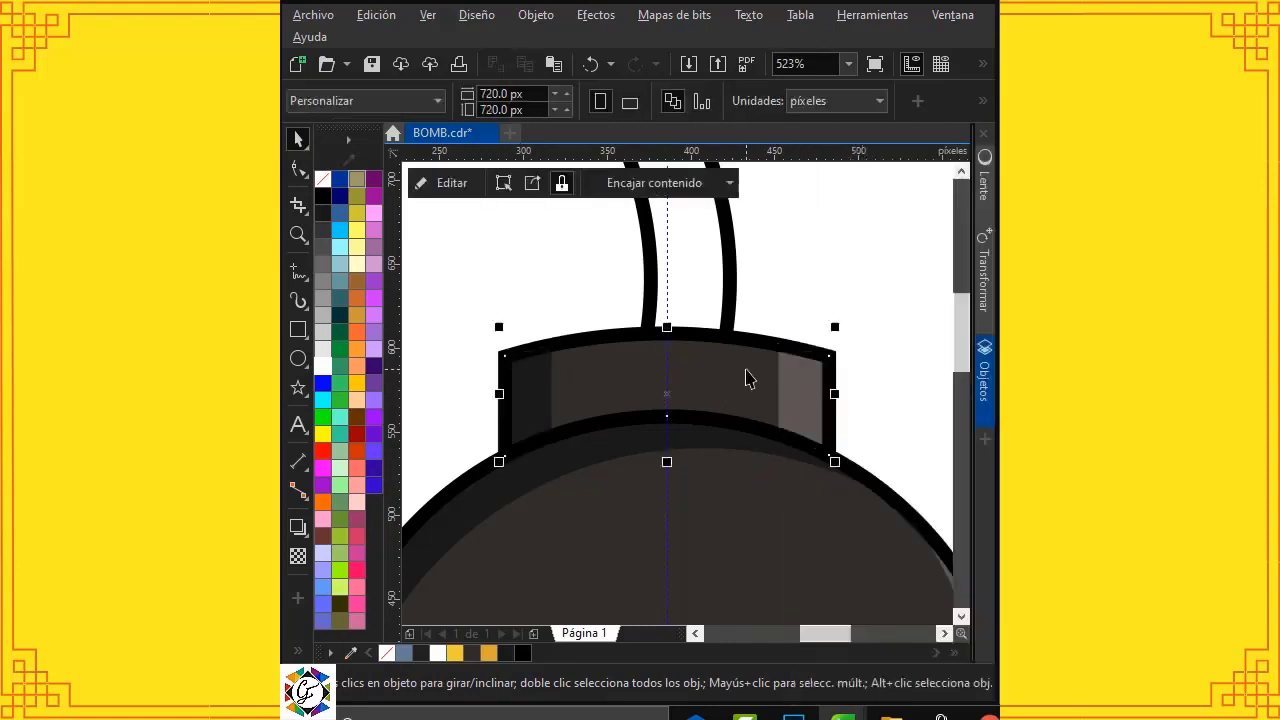
key("Escape")
Step: Enlarge the fuse to about 86 × 185 px and move it up to a centre of about X 384, Y 649 px
scroll(894, 391, "up", 2)
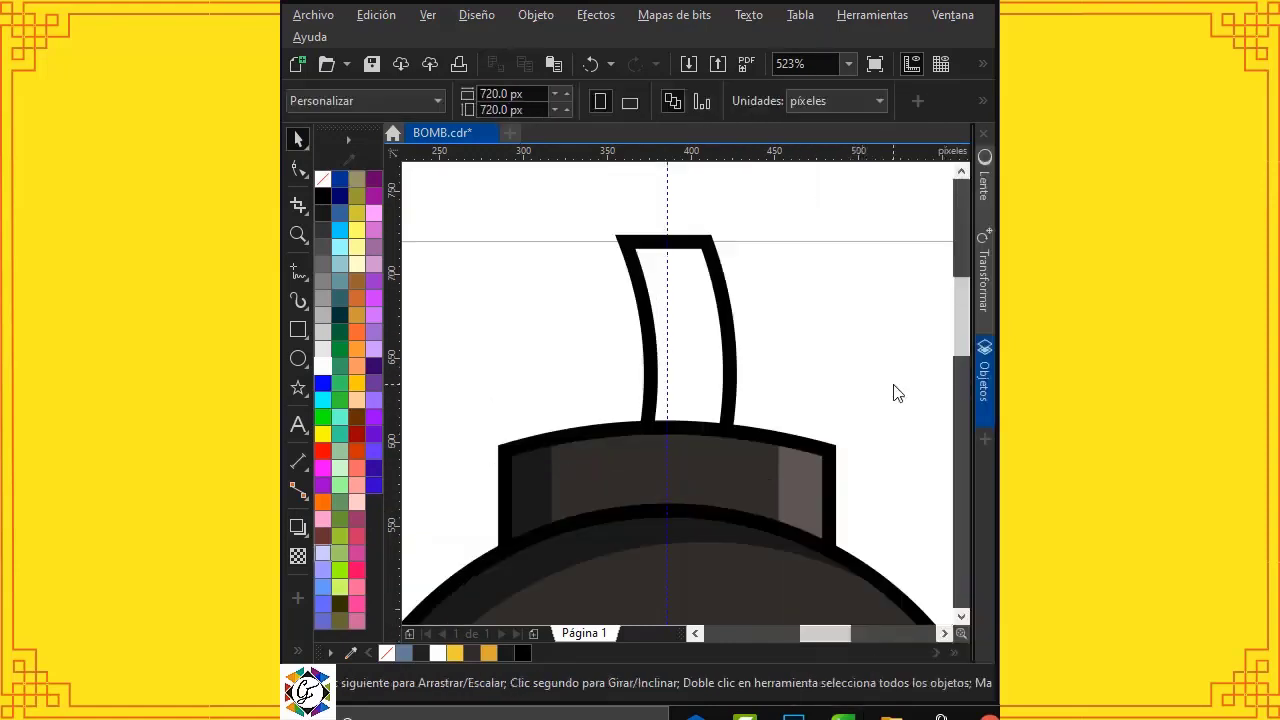
left_click(736, 372)
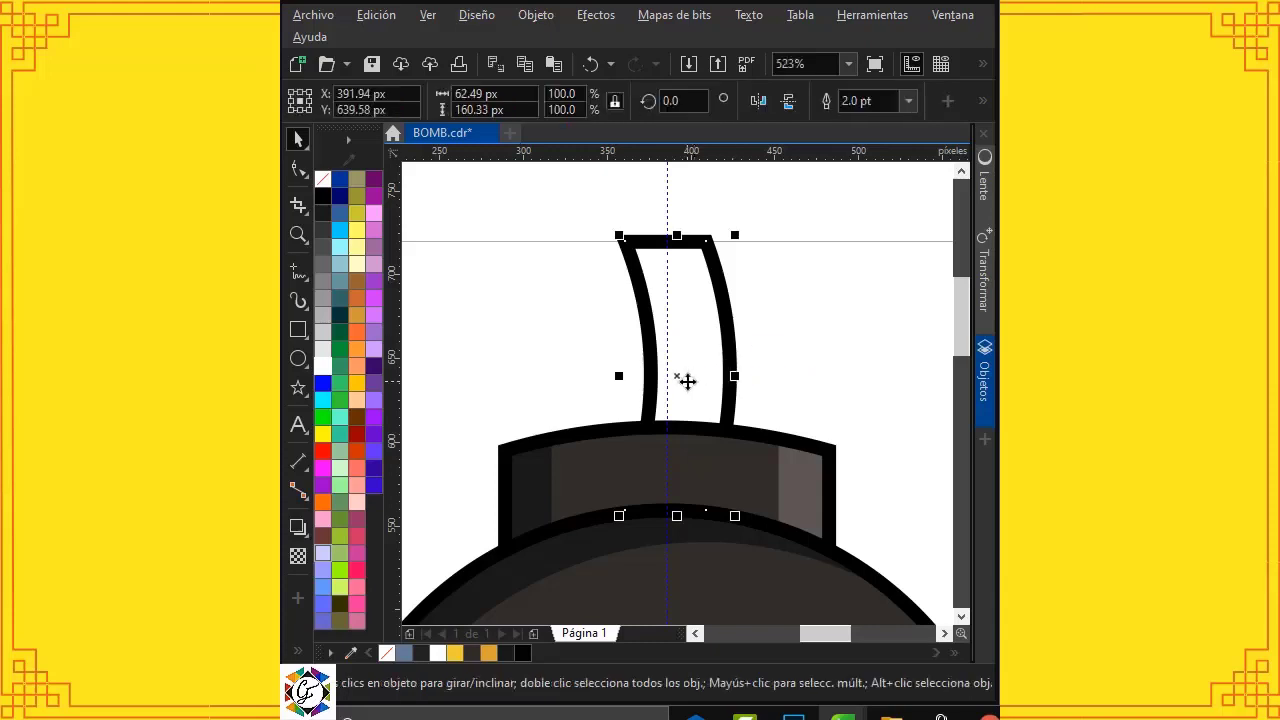
left_click_drag(677, 376, 741, 377)
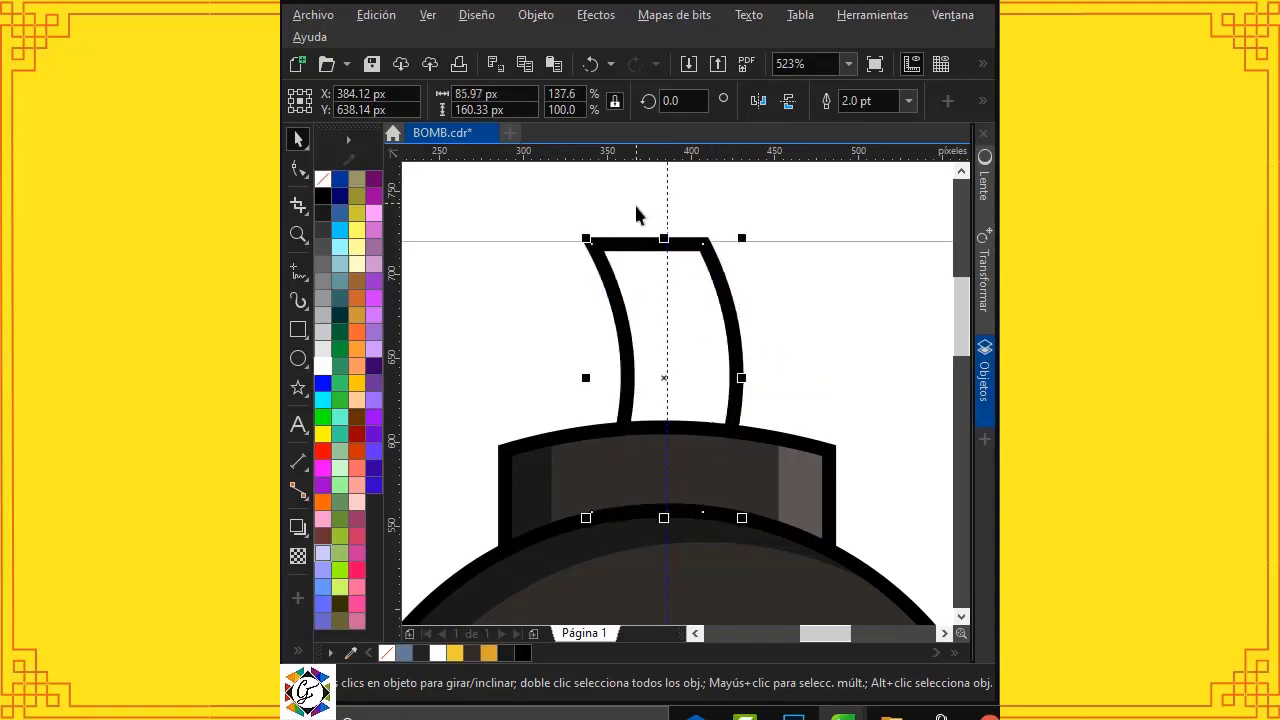
left_click_drag(665, 240, 665, 215)
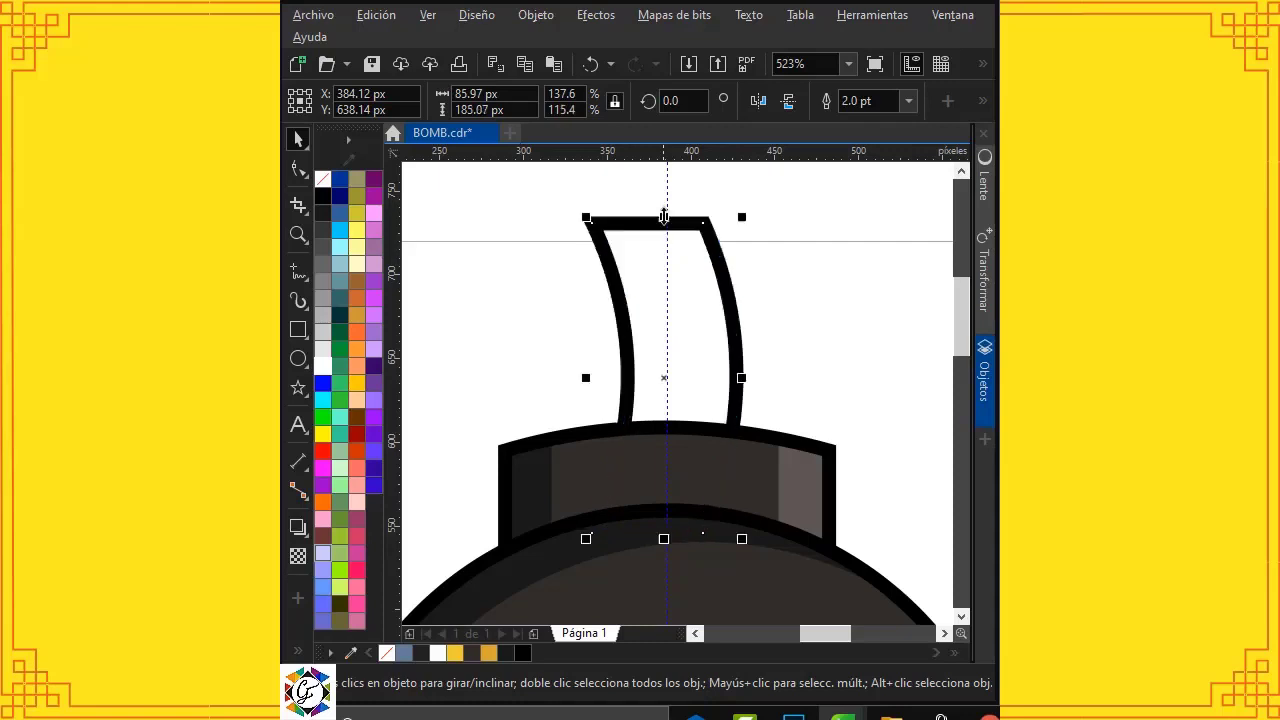
left_click_drag(689, 303, 697, 291)
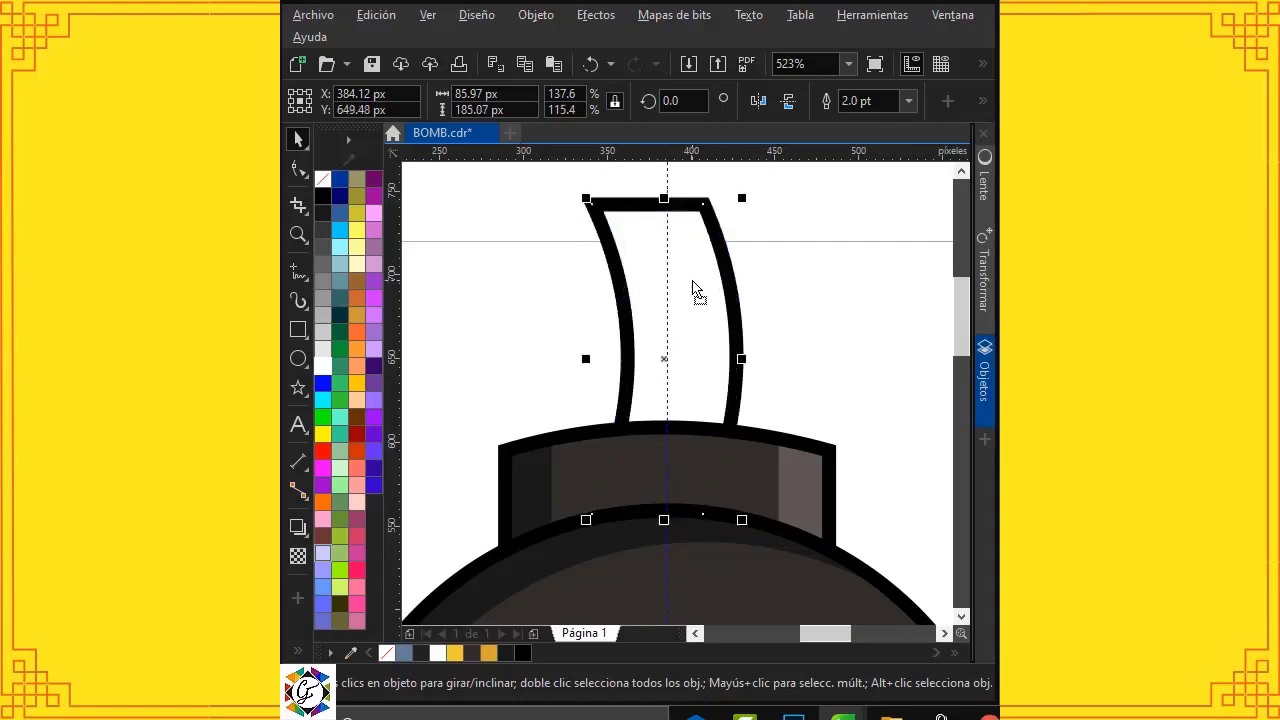
left_click(746, 285)
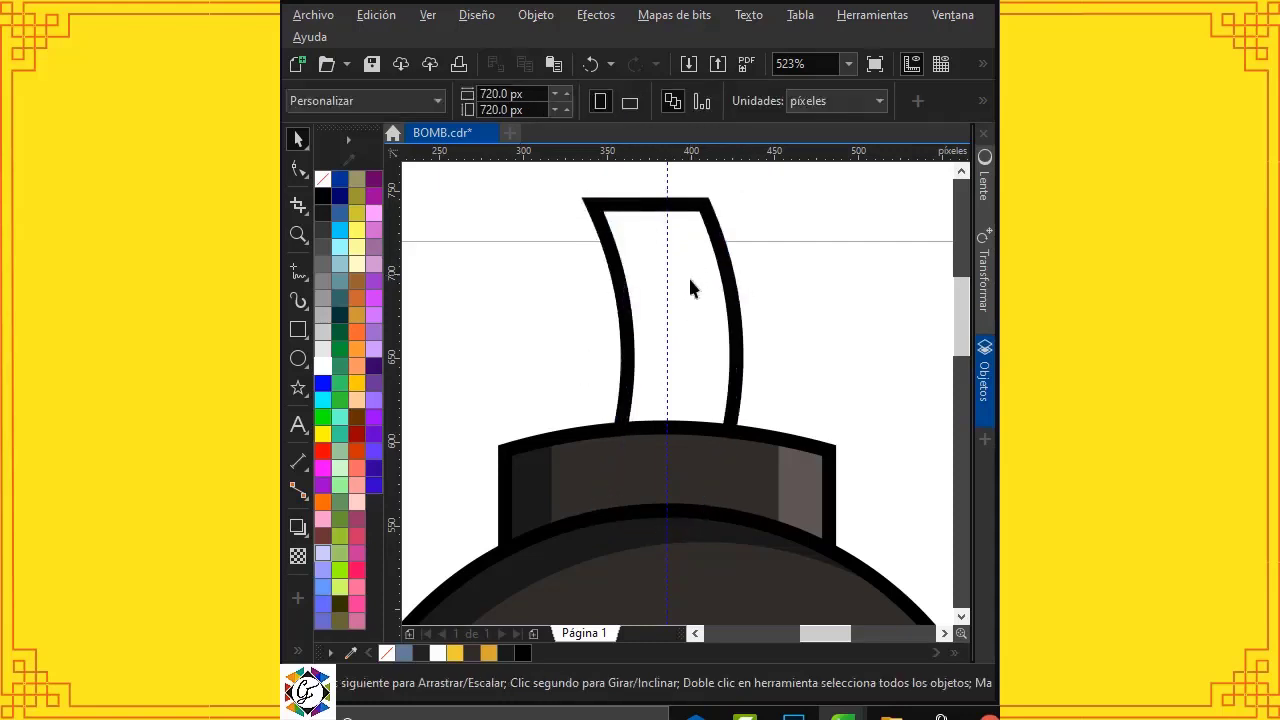
Step: Duplicate the fuse about 25 px to the right and remove the copy's fill
left_click(689, 280)
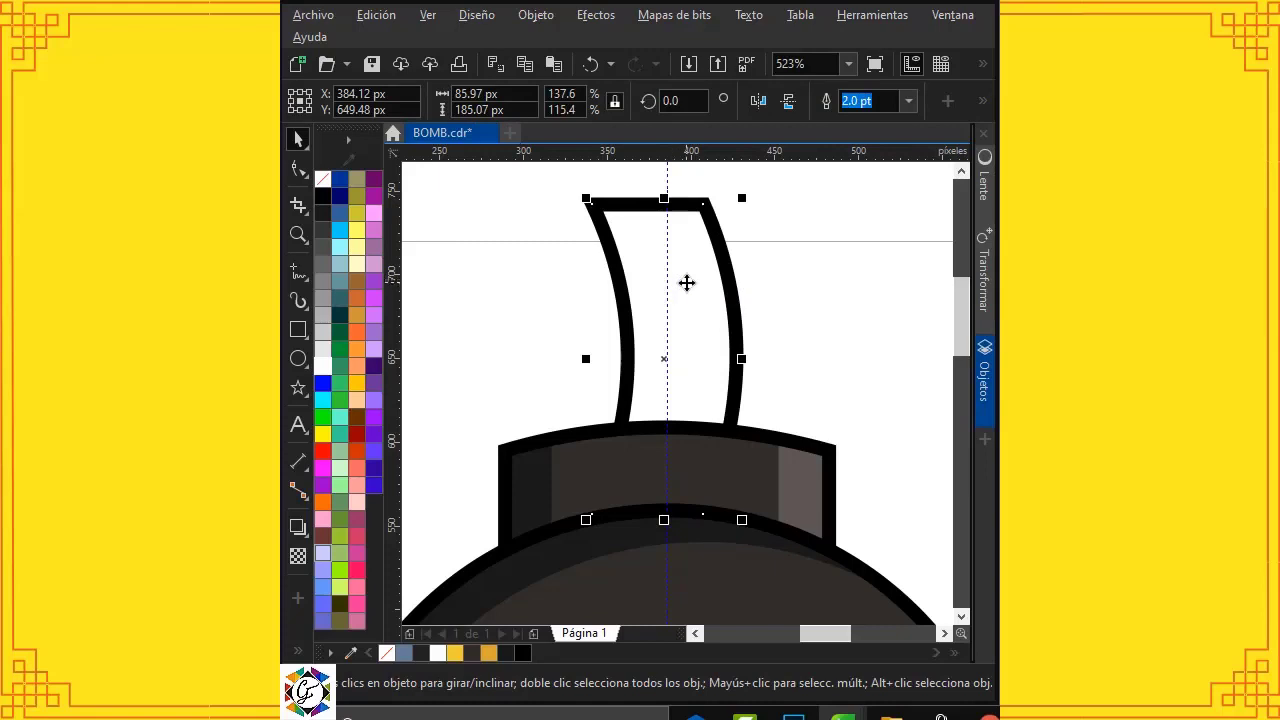
left_click_drag(686, 283, 735, 288)
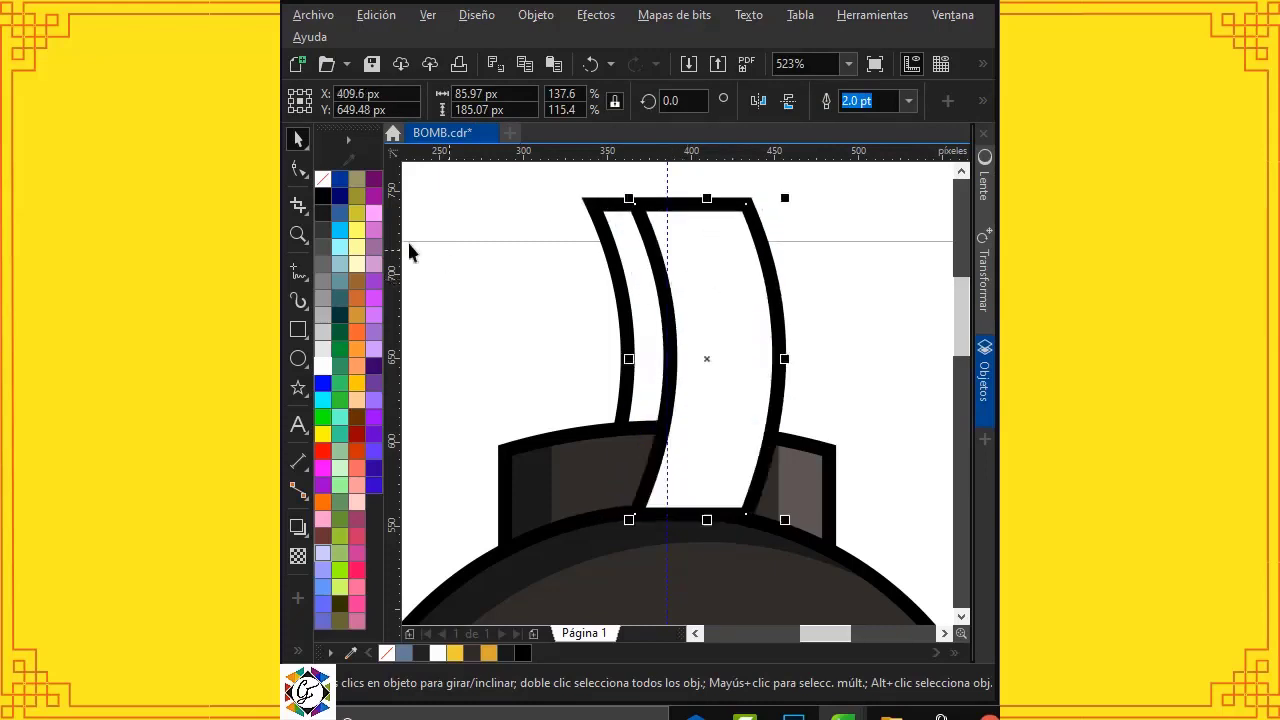
left_click(322, 179)
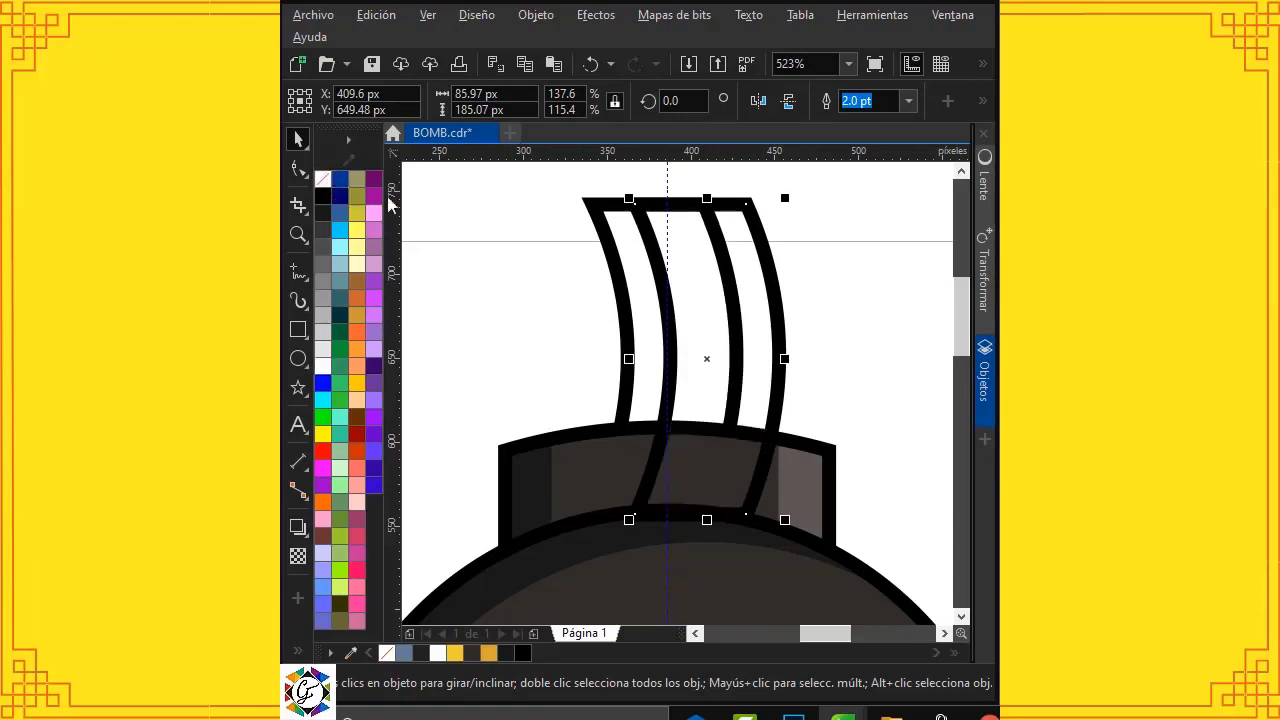
Step: Create a grey-blue piece with Smart Fill in the fuse's left strip and delete the offset fuse copy
left_click(298, 655)
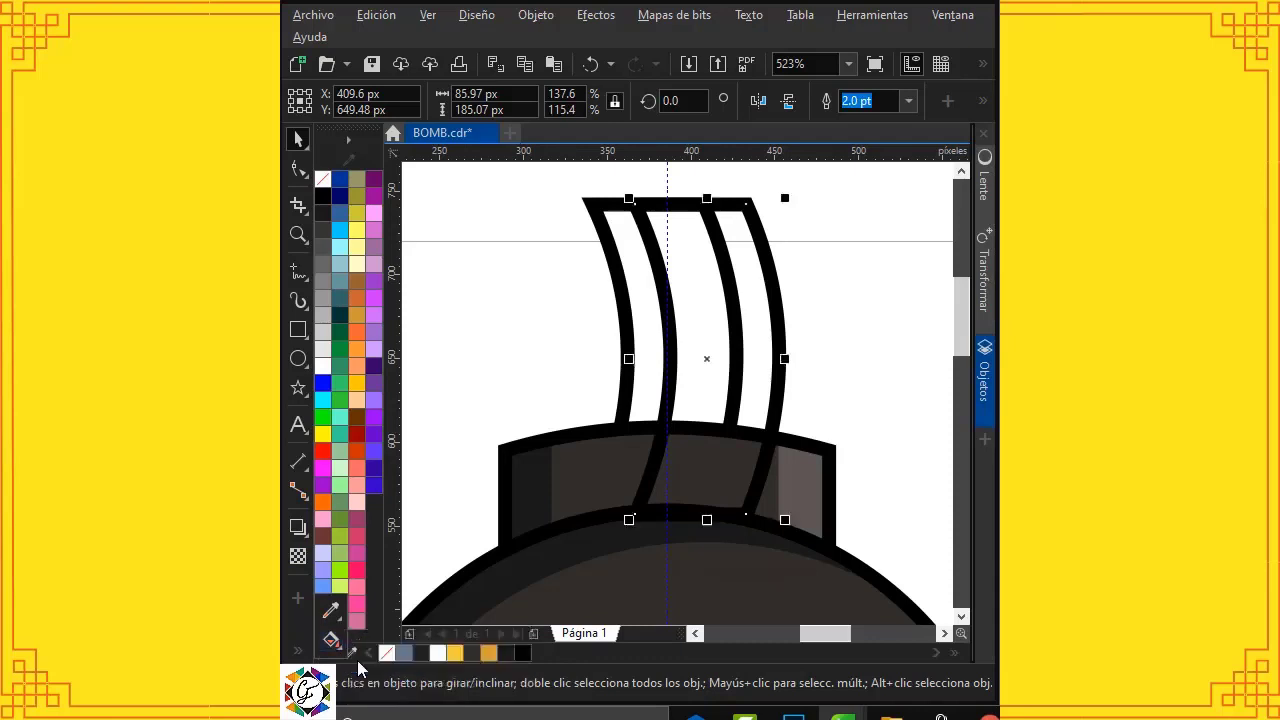
left_click(331, 641)
left_click(643, 292)
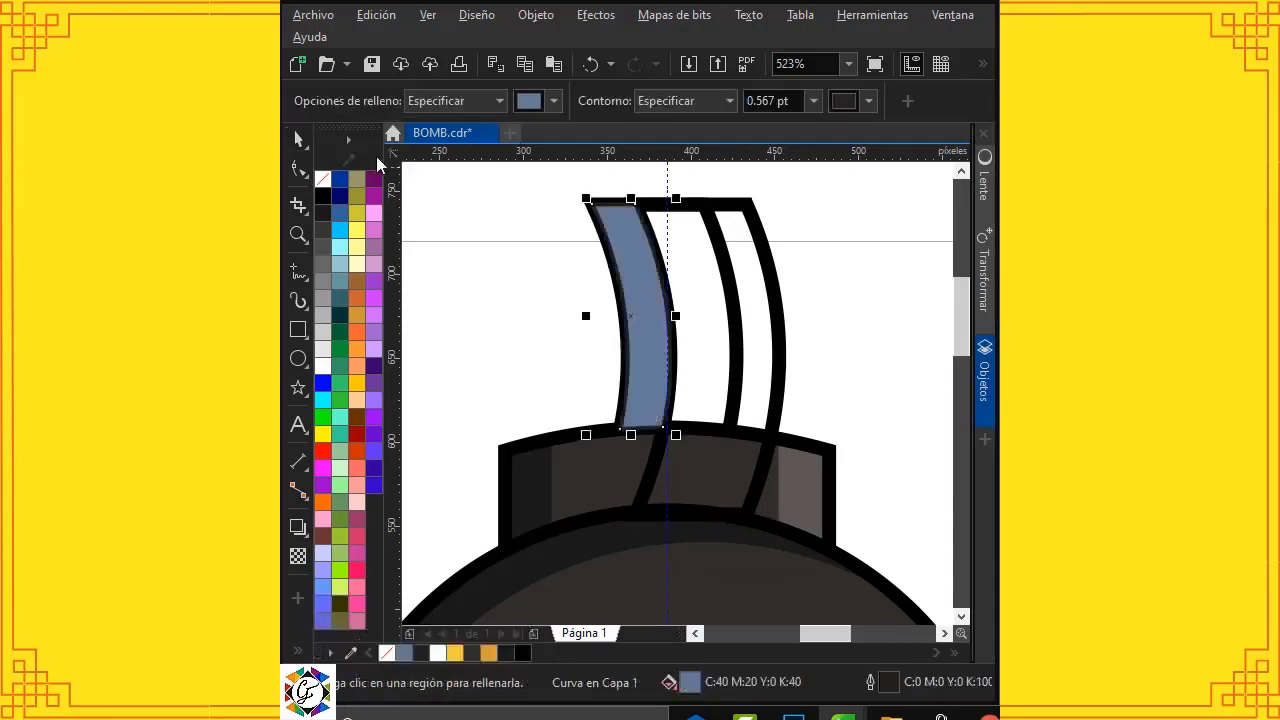
left_click(298, 140)
left_click(769, 275)
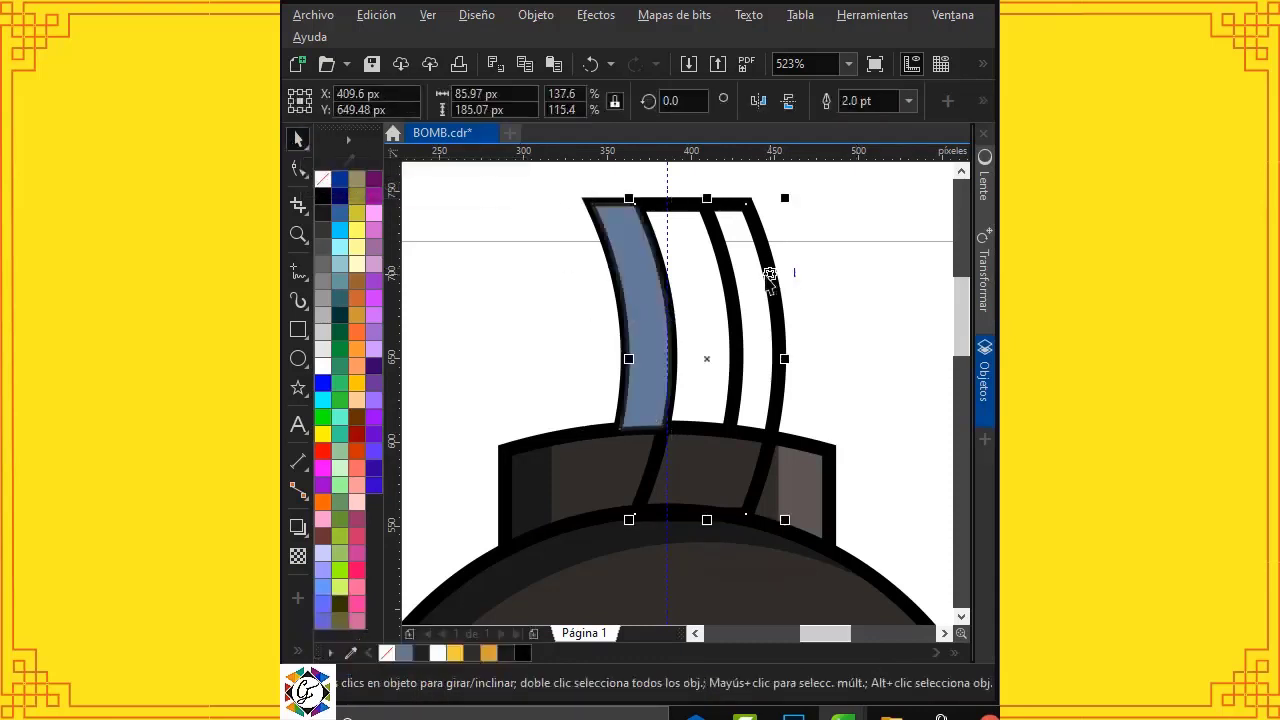
key("Delete")
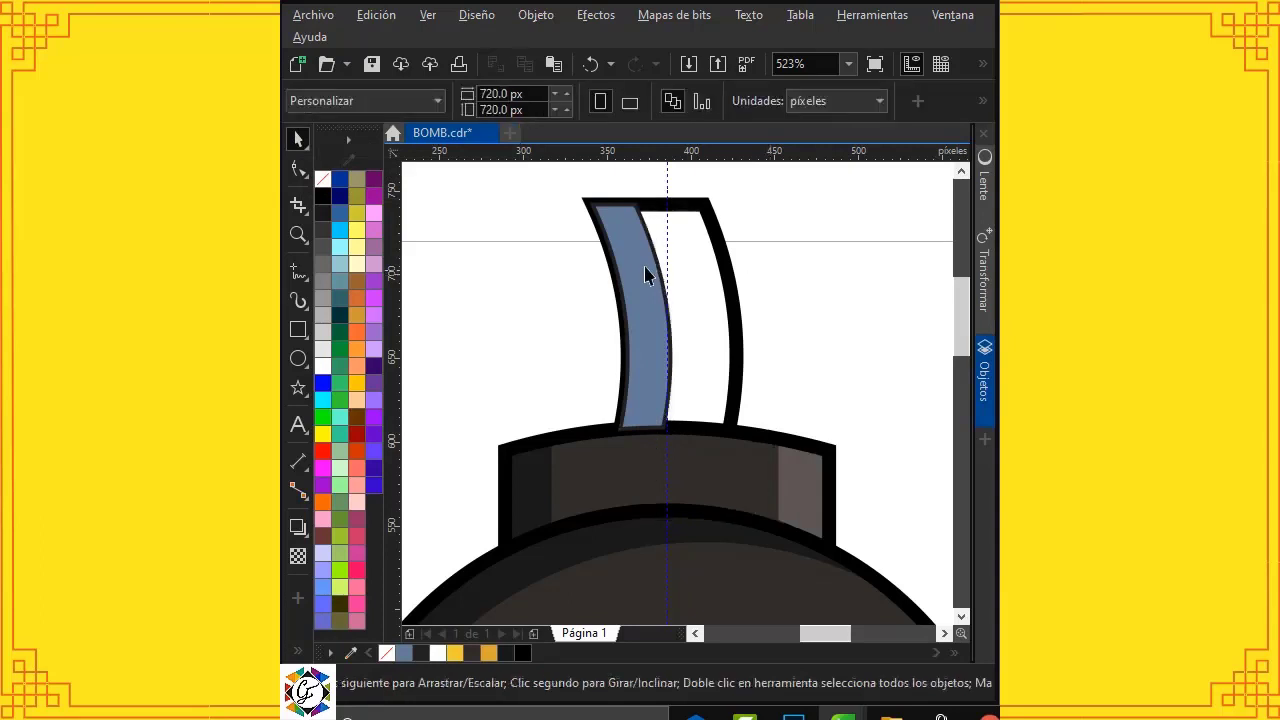
Step: Fill the fuse's left strip with black, remove its outline and give it 80 transparency
left_click(648, 275)
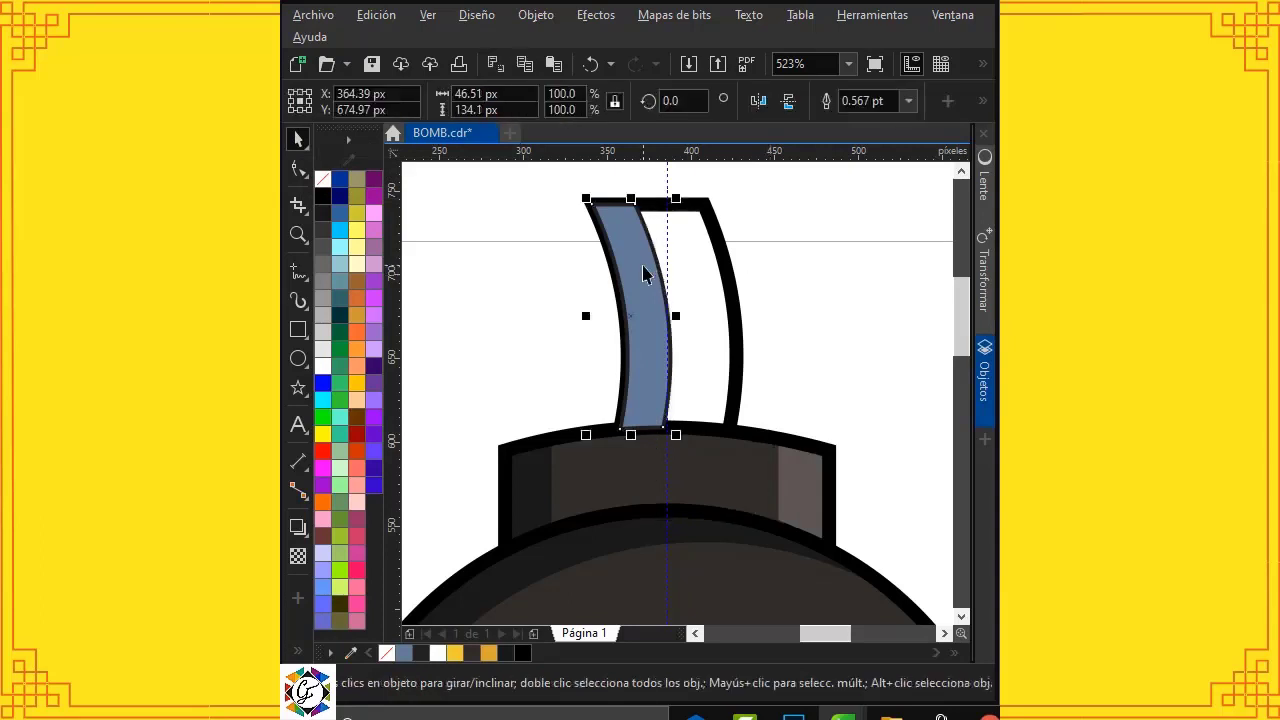
left_click(323, 193)
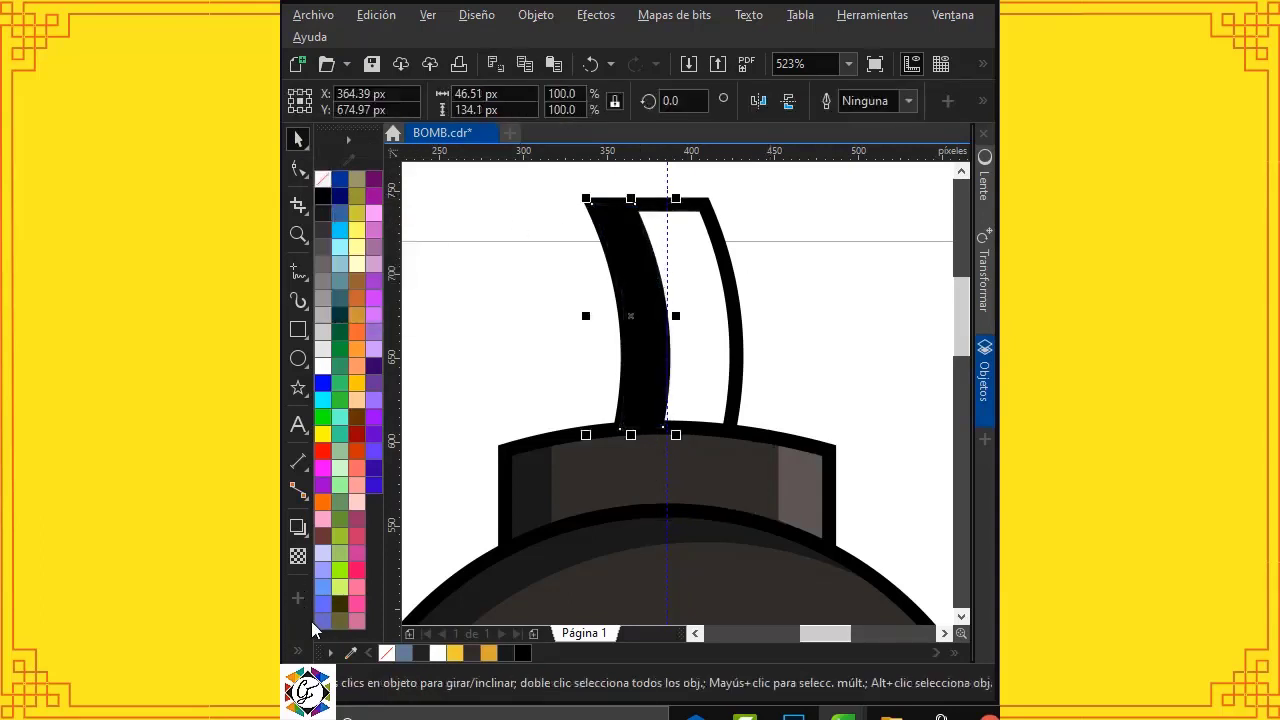
left_click(306, 556)
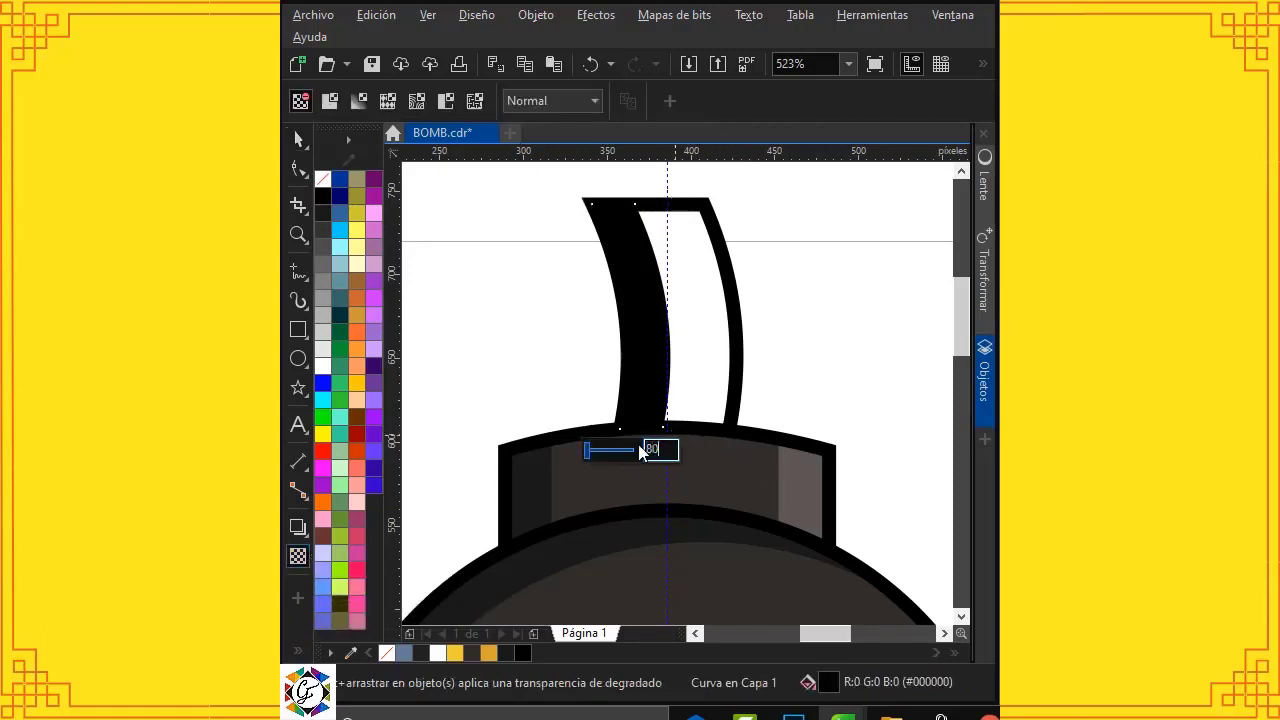
key("Return")
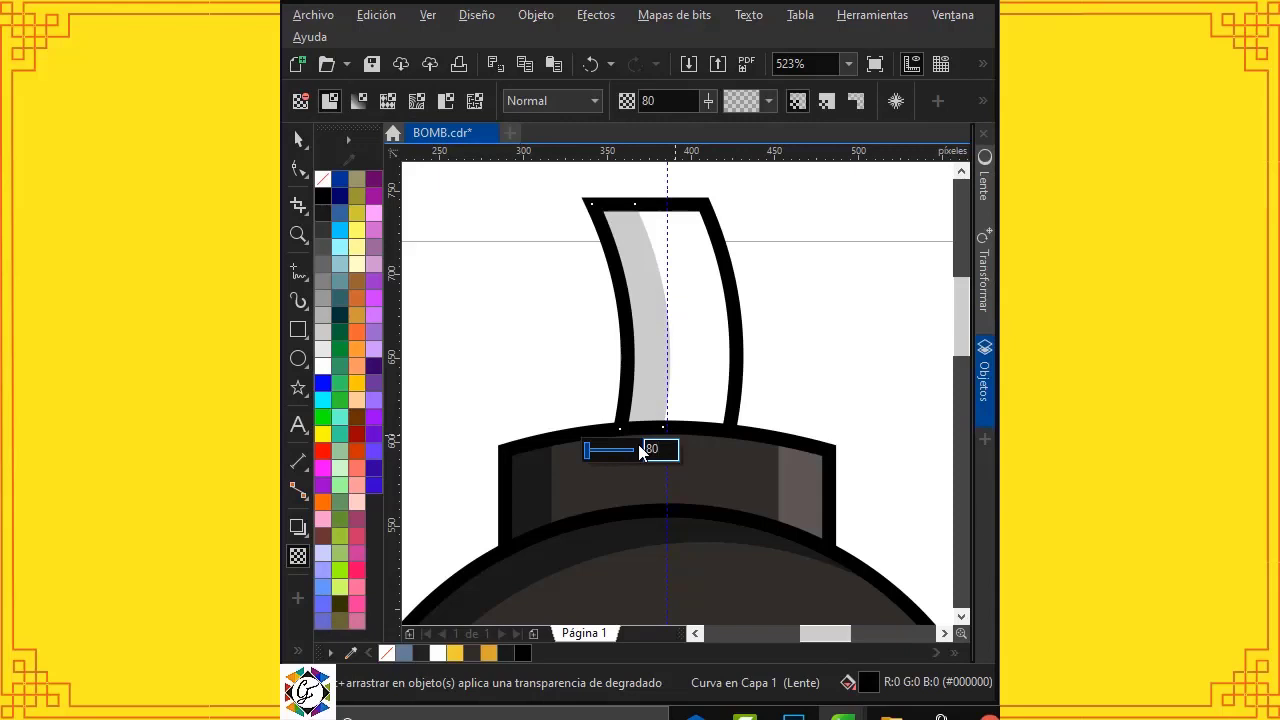
left_click(297, 142)
Step: Place the transparent shadow strip inside the fuse shape as a PowerClip
right_click(637, 251)
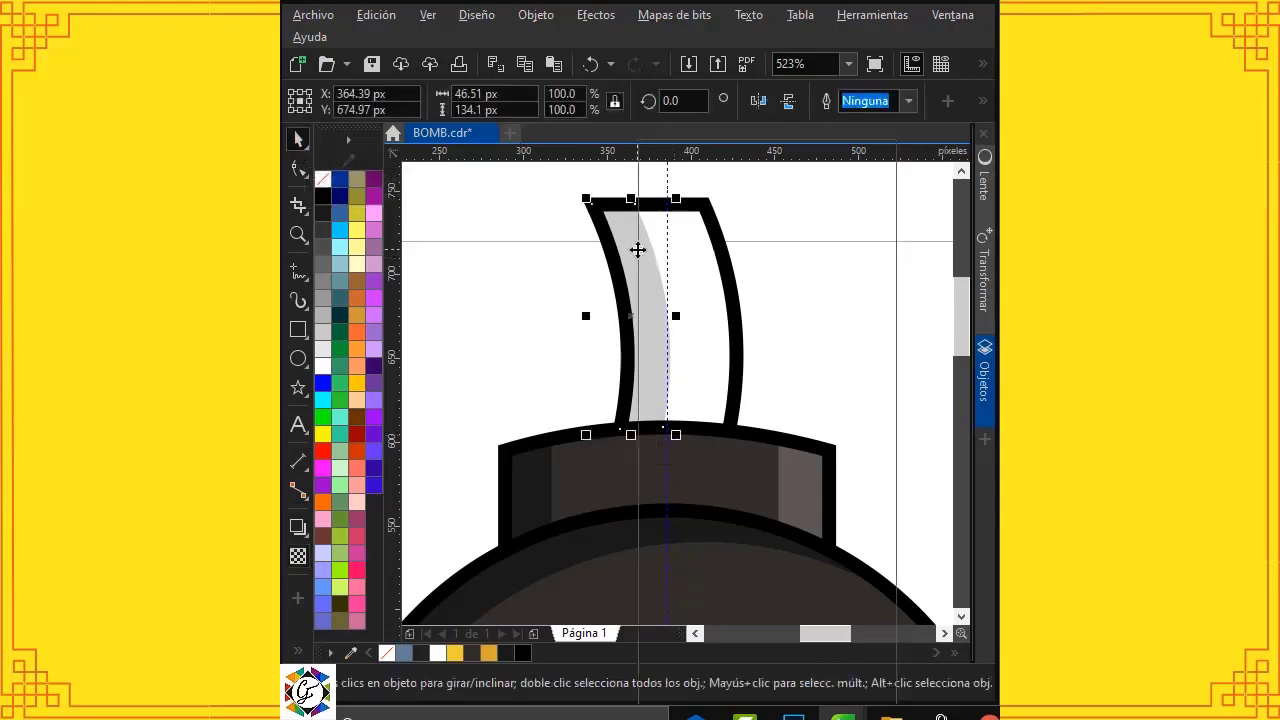
left_click(767, 360)
left_click(692, 300)
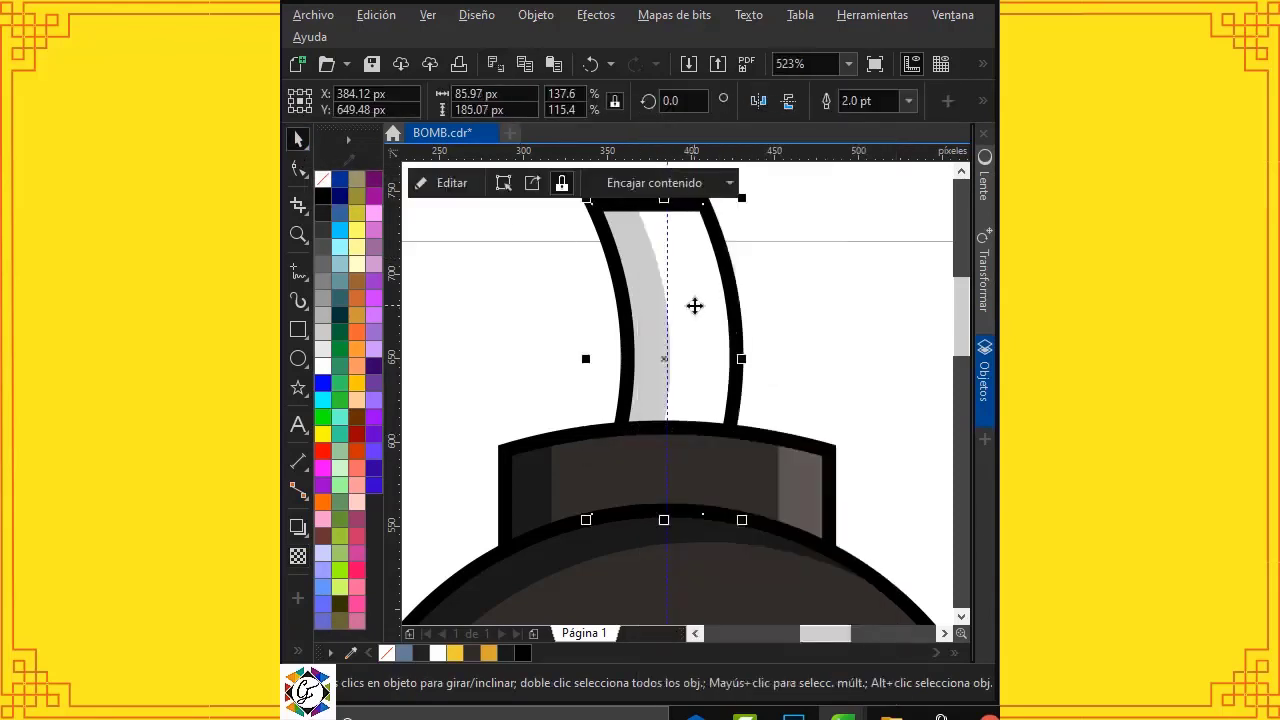
left_click(862, 348)
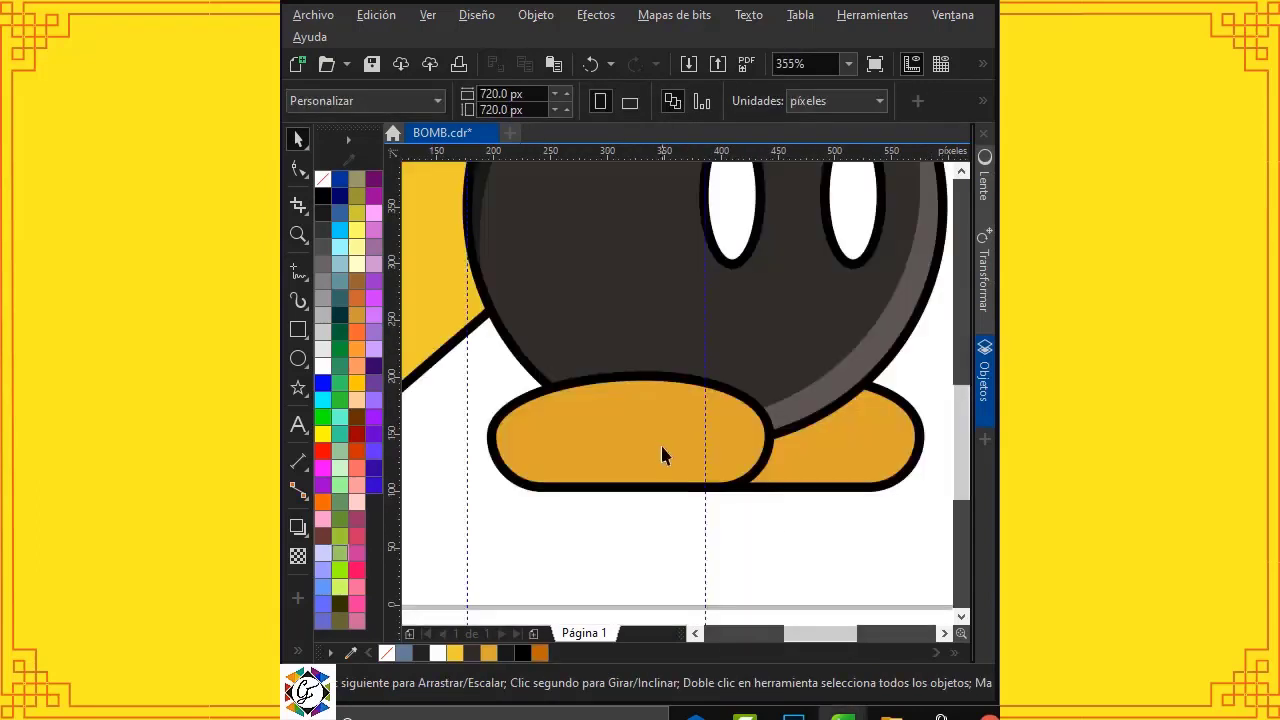
Step: Duplicate the front foot to the left, centred at about X 276 px, and remove the copy's fill
left_click(667, 446)
left_click_drag(726, 440, 681, 432)
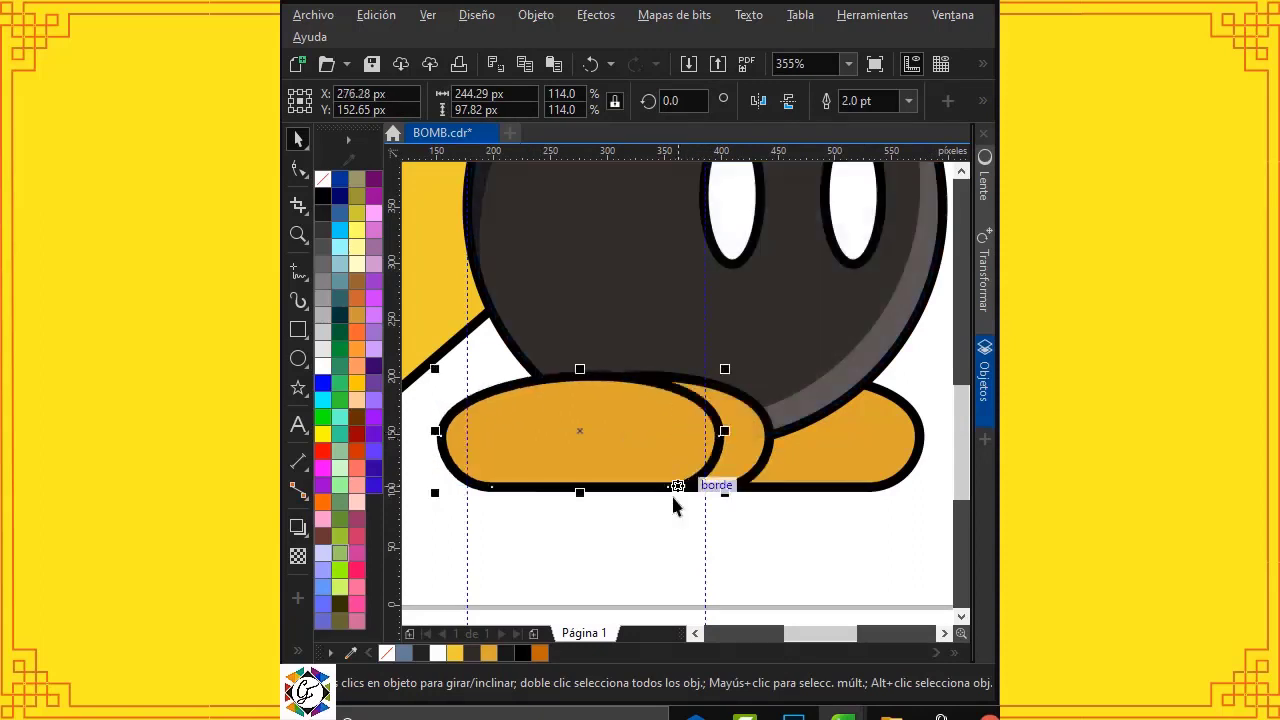
left_click(325, 183)
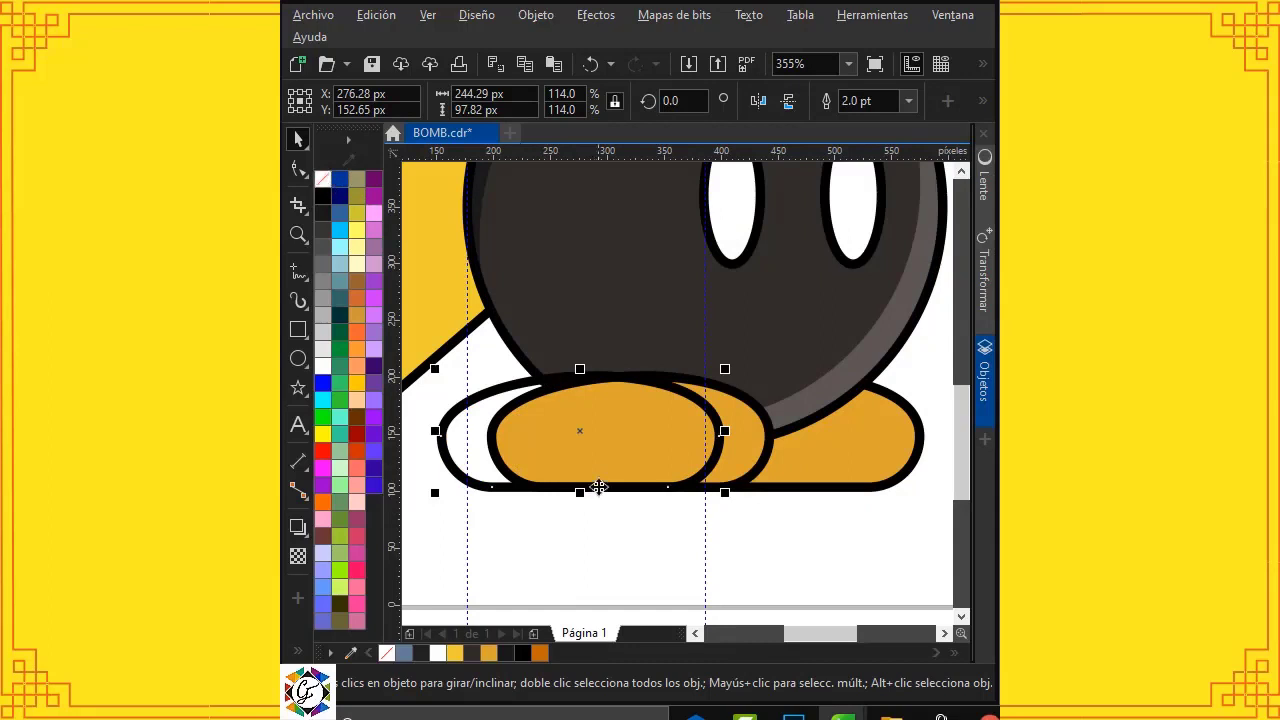
Step: Create a grey-blue crescent with Smart Fill at the front foot's right end and delete the offset foot copy
left_click(296, 654)
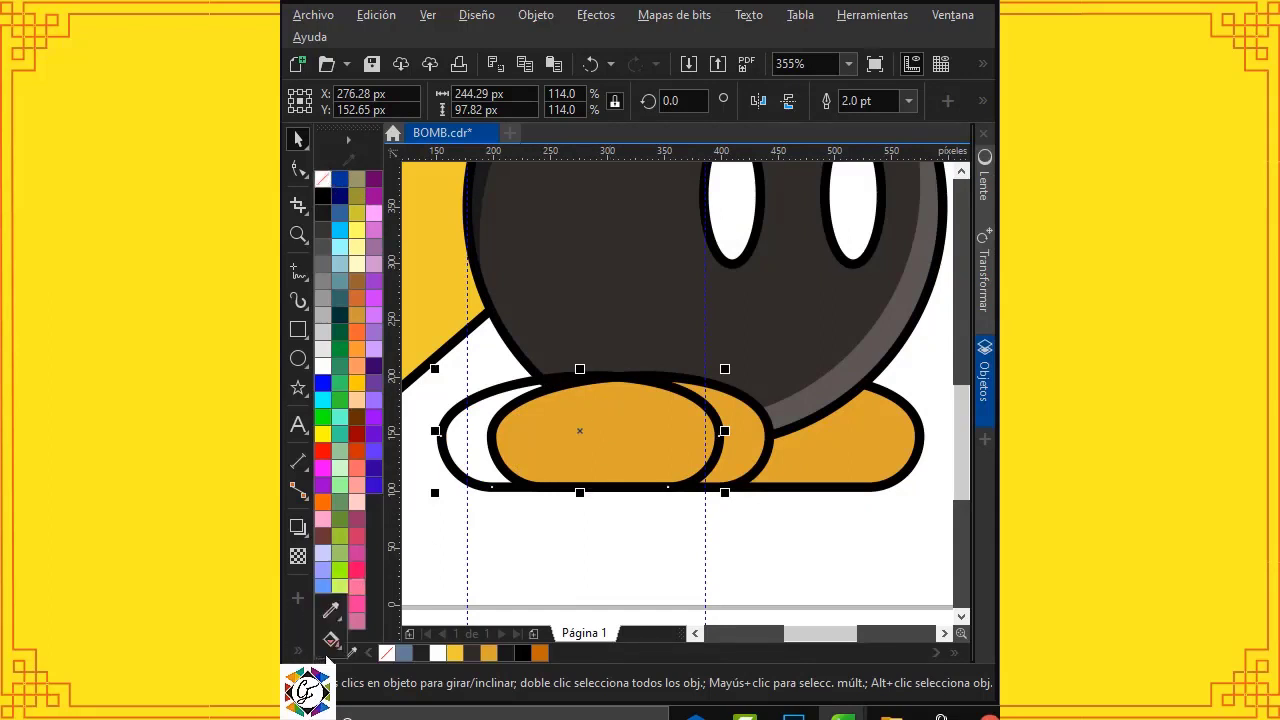
left_click(340, 657)
left_click(365, 659)
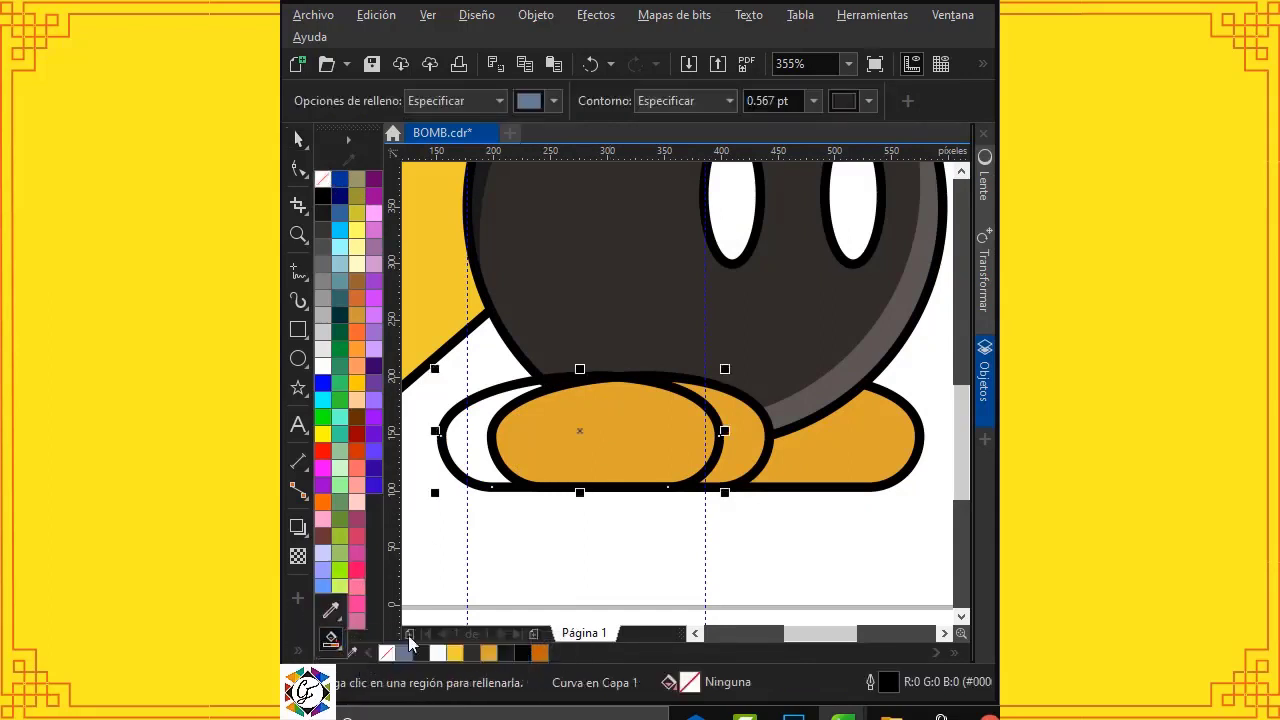
left_click(744, 414)
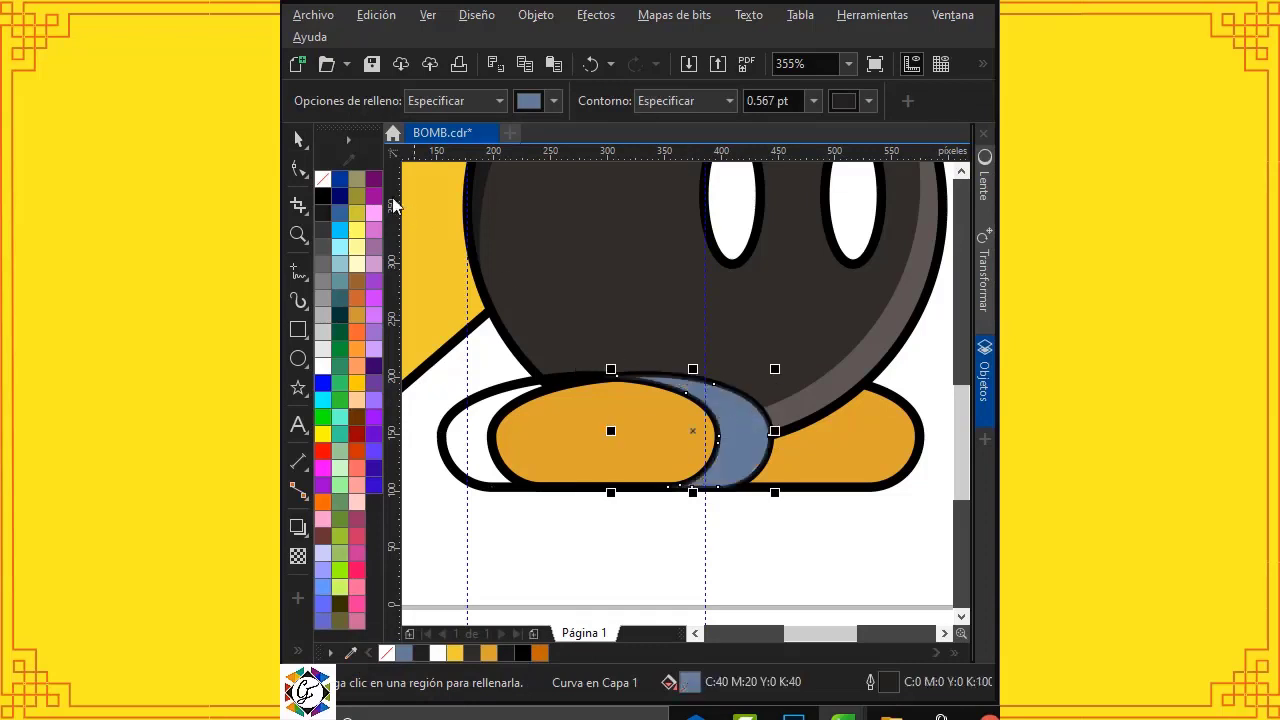
left_click(298, 139)
left_click(463, 430)
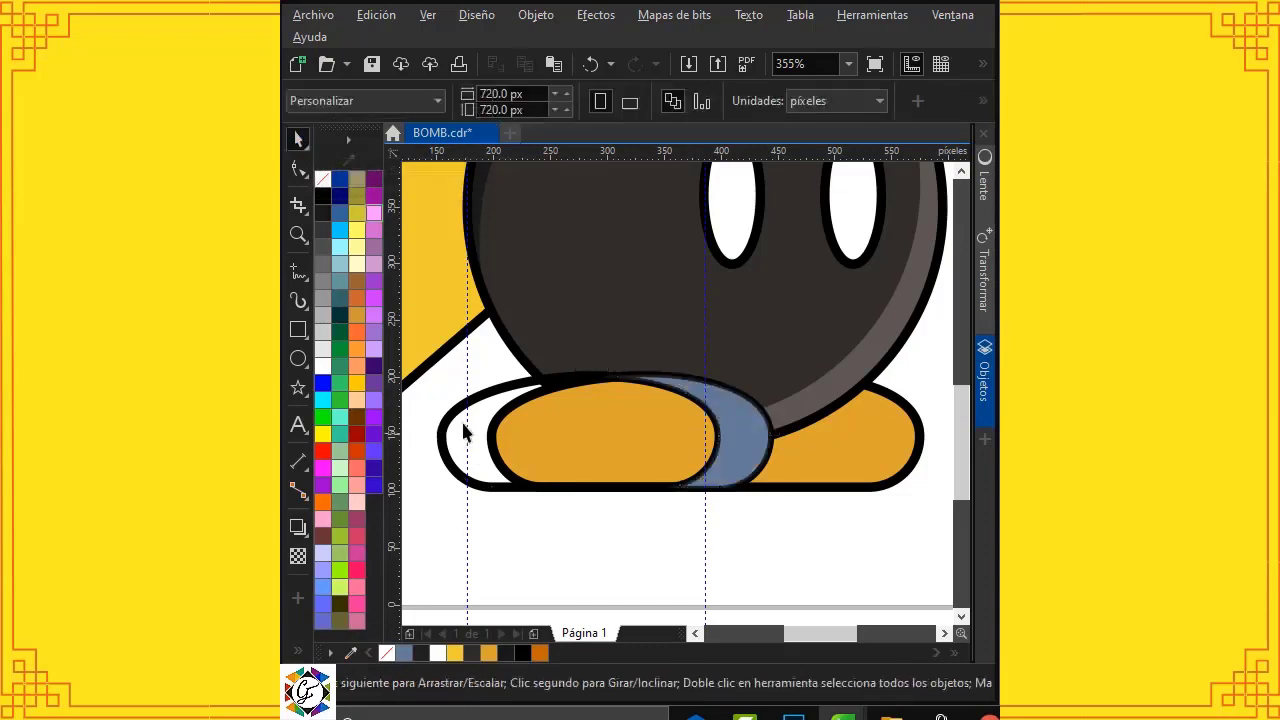
left_click(487, 425)
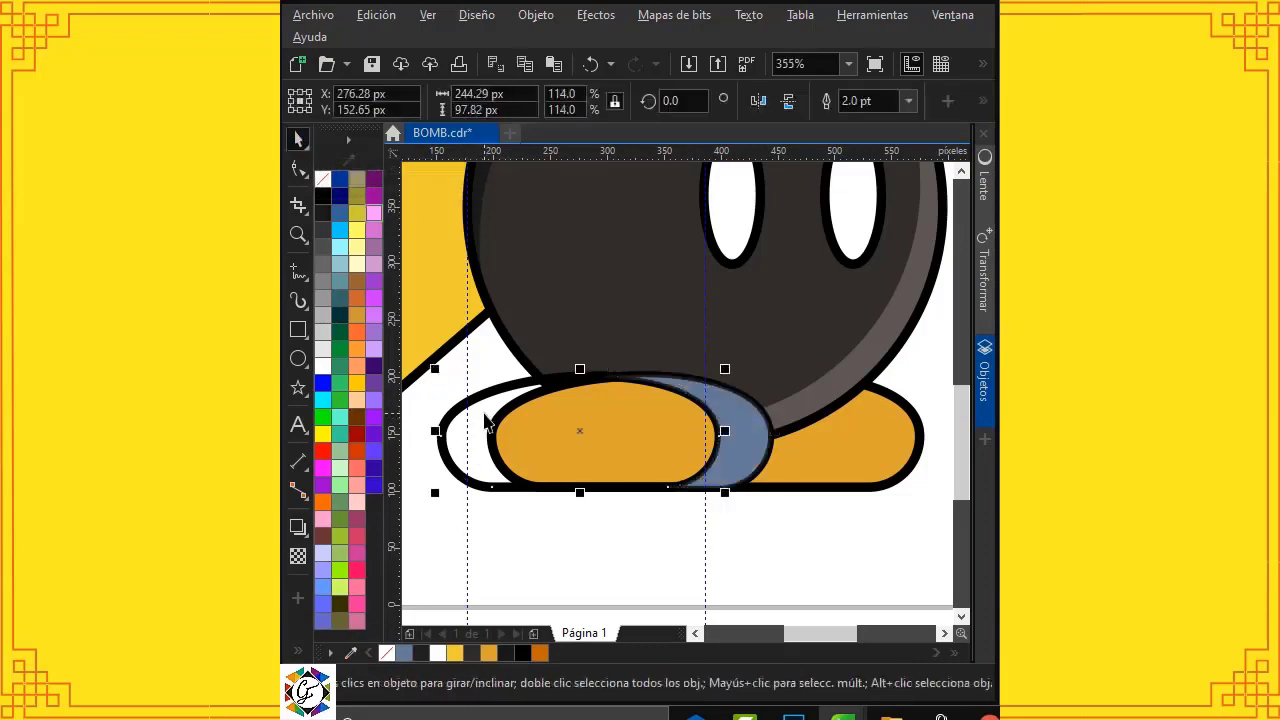
key("Delete")
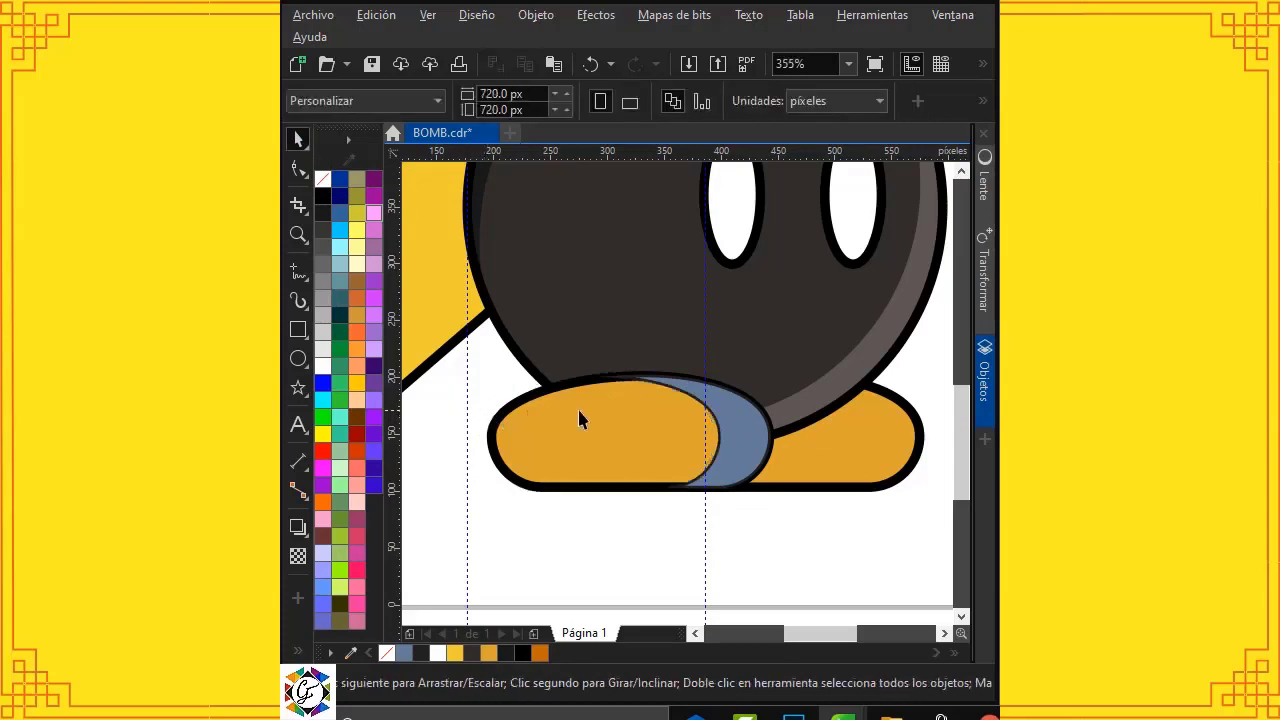
Step: Remove the outline of the crescent at the front foot's right end and fill it with white
left_click(700, 405)
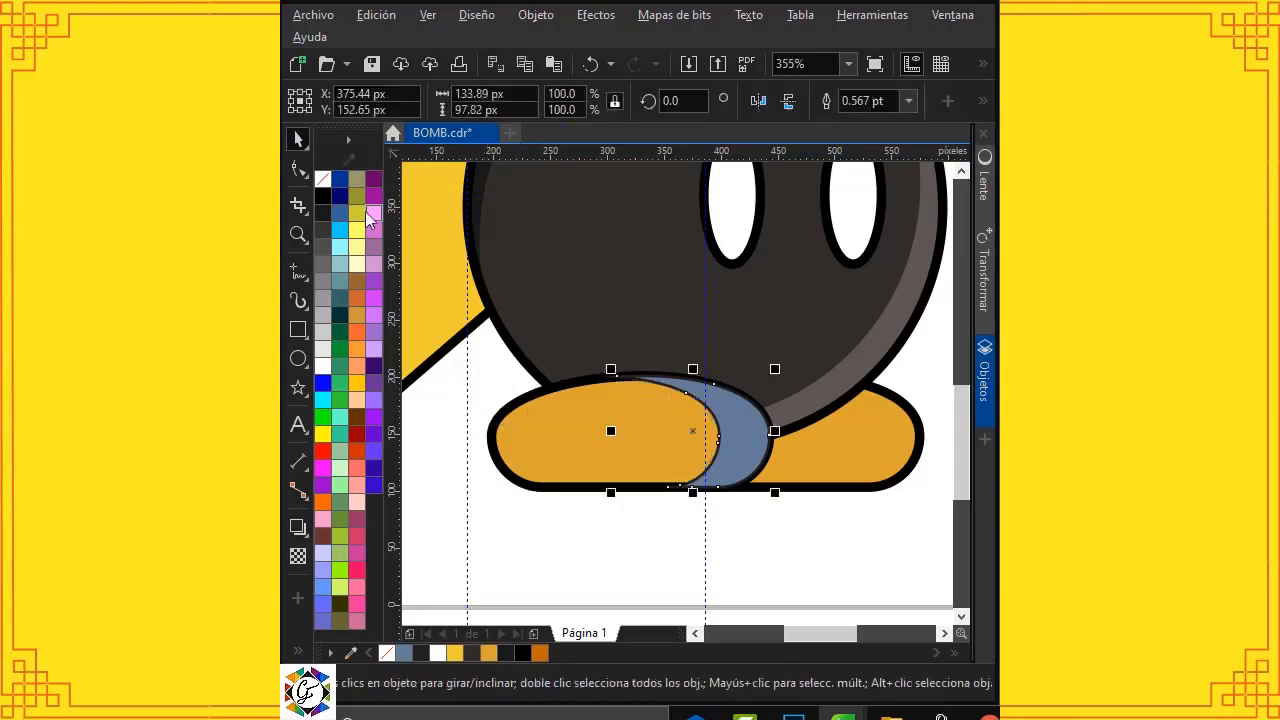
right_click(322, 179)
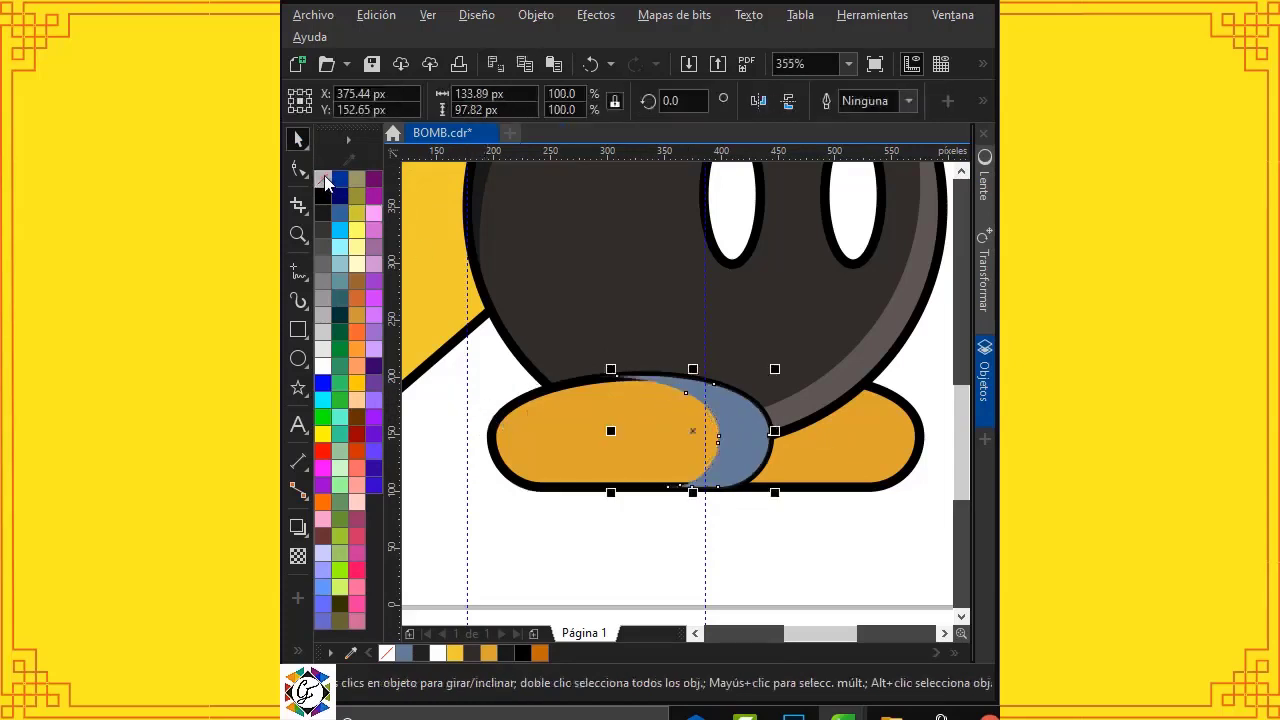
left_click(324, 364)
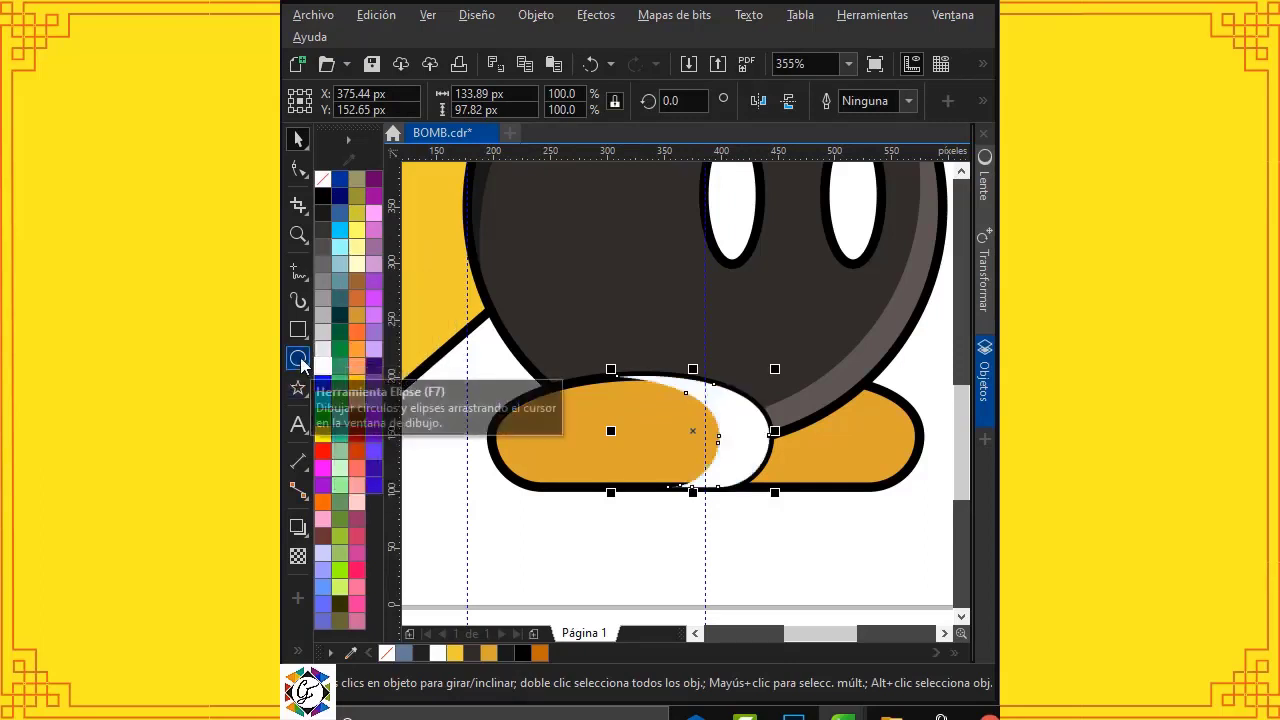
Step: Draw an unfilled ellipse about 184 × 174 px over the front foot, leaving only the foot's left end outside it
left_click(298, 359)
mouse_move(722, 303)
left_mouse_down()
mouse_move(549, 503)
mouse_move(535, 578)
mouse_move(516, 549)
left_mouse_up()
key("space")
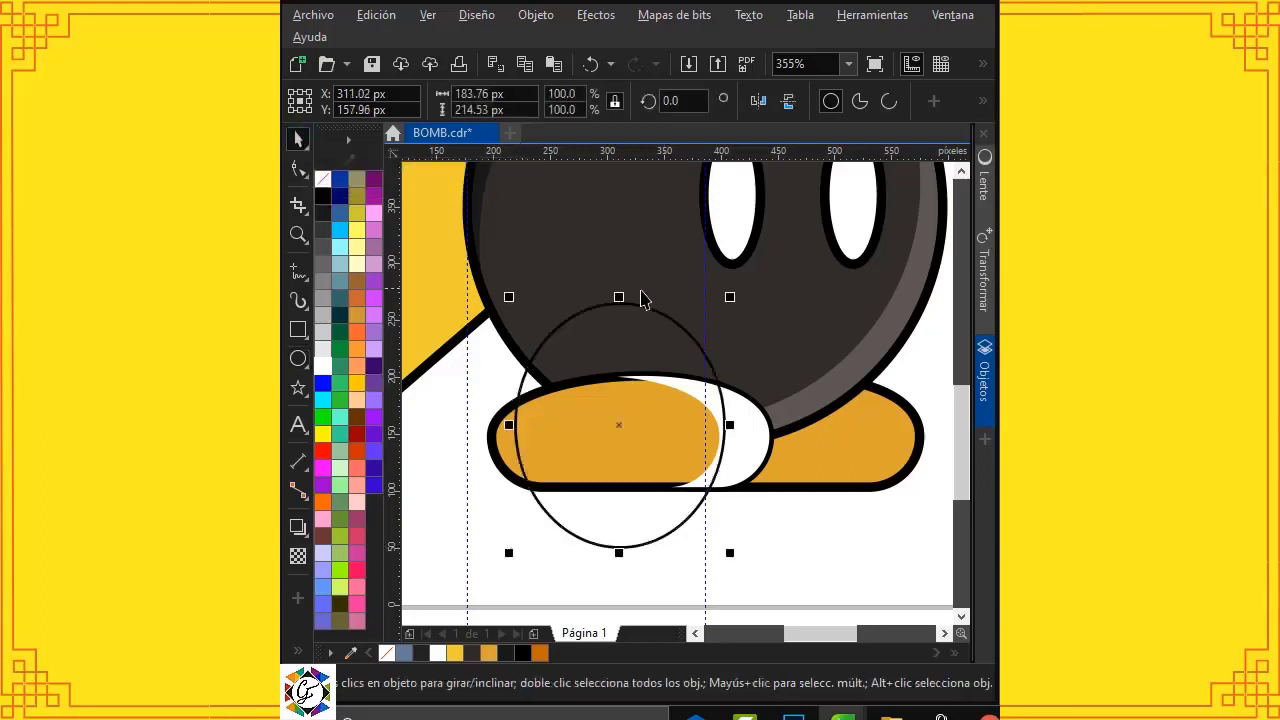
left_click_drag(619, 294, 631, 318)
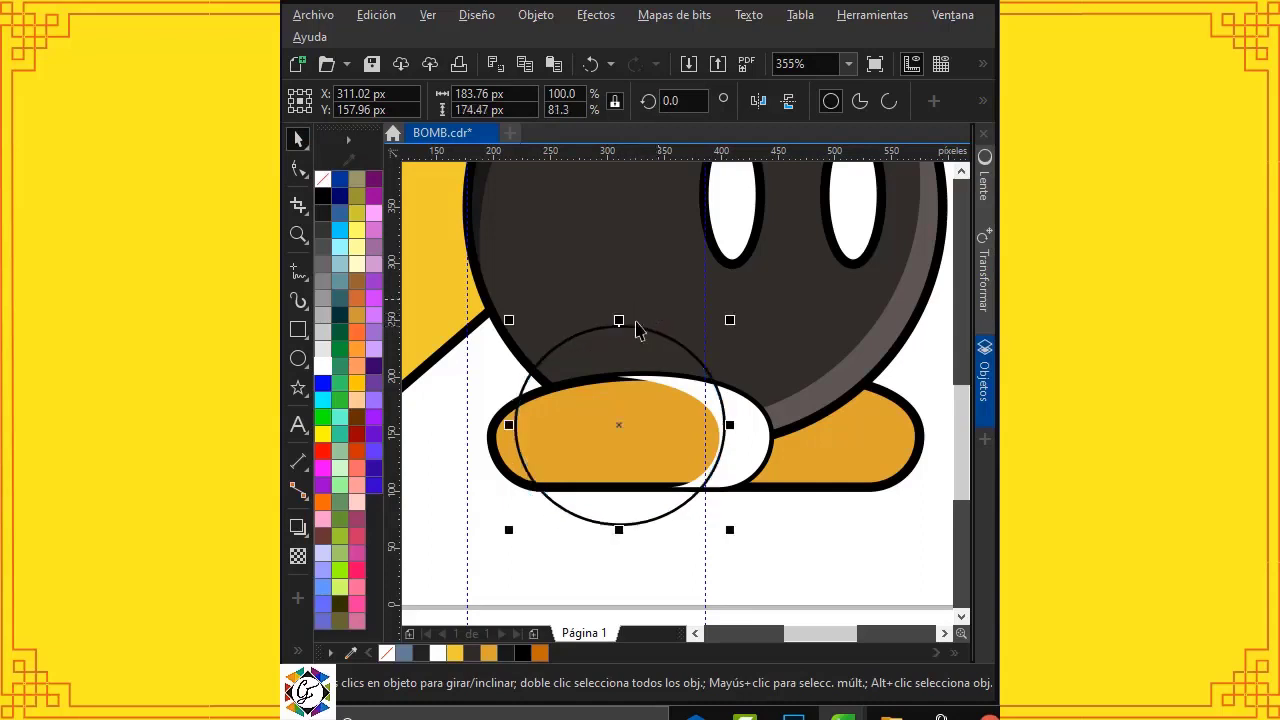
Step: Create a grey-blue shape with Smart Fill at the front foot's left end and delete the helper ellipse
left_click(297, 650)
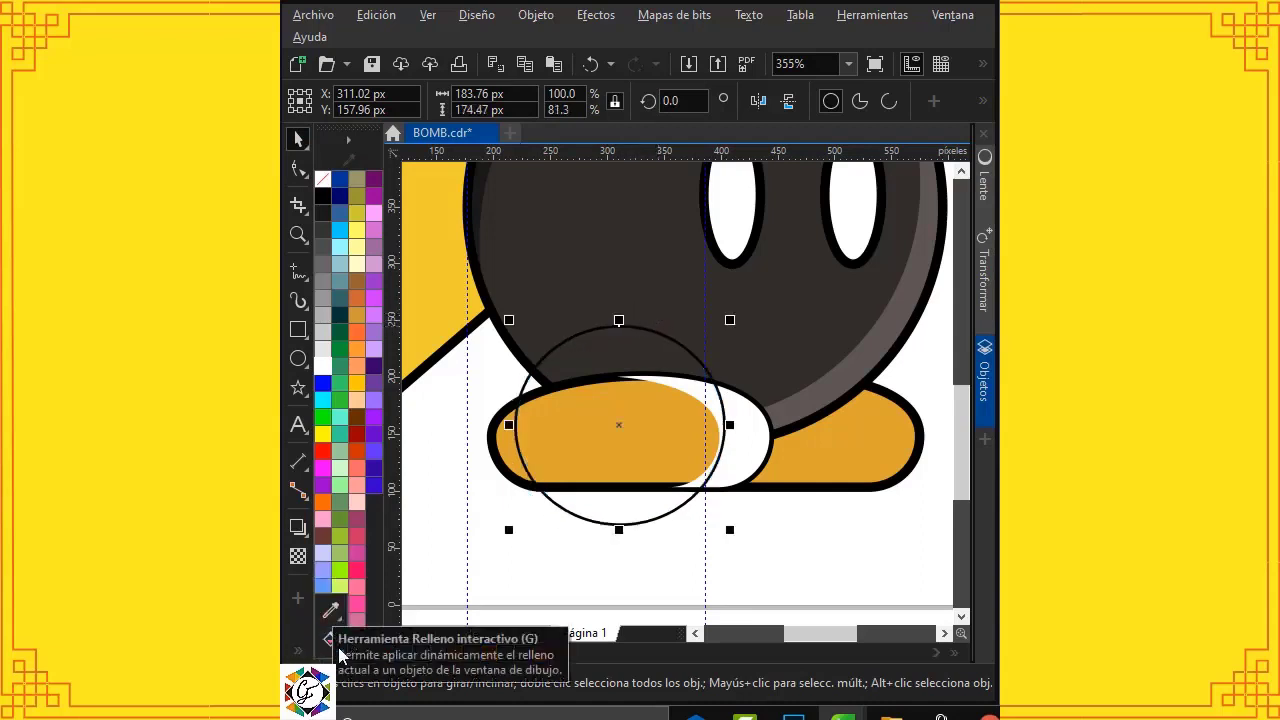
left_click(331, 640)
left_click(337, 645)
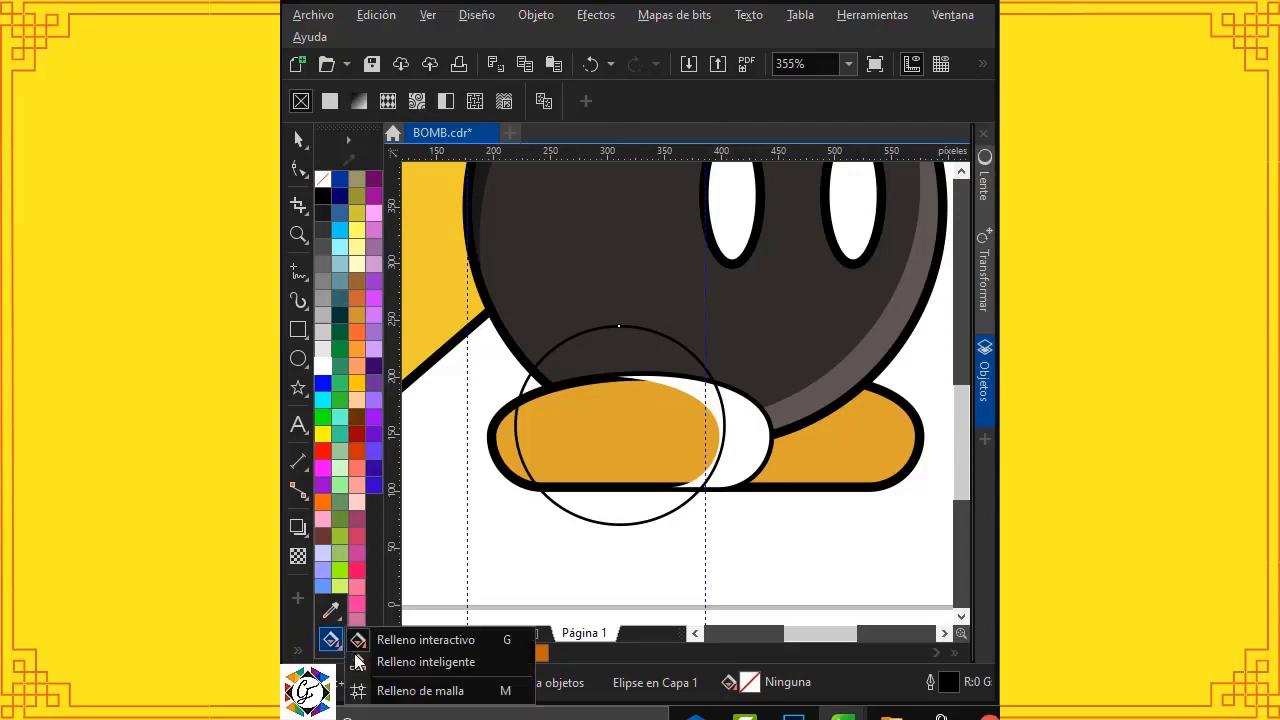
left_click(357, 662)
left_click(502, 444)
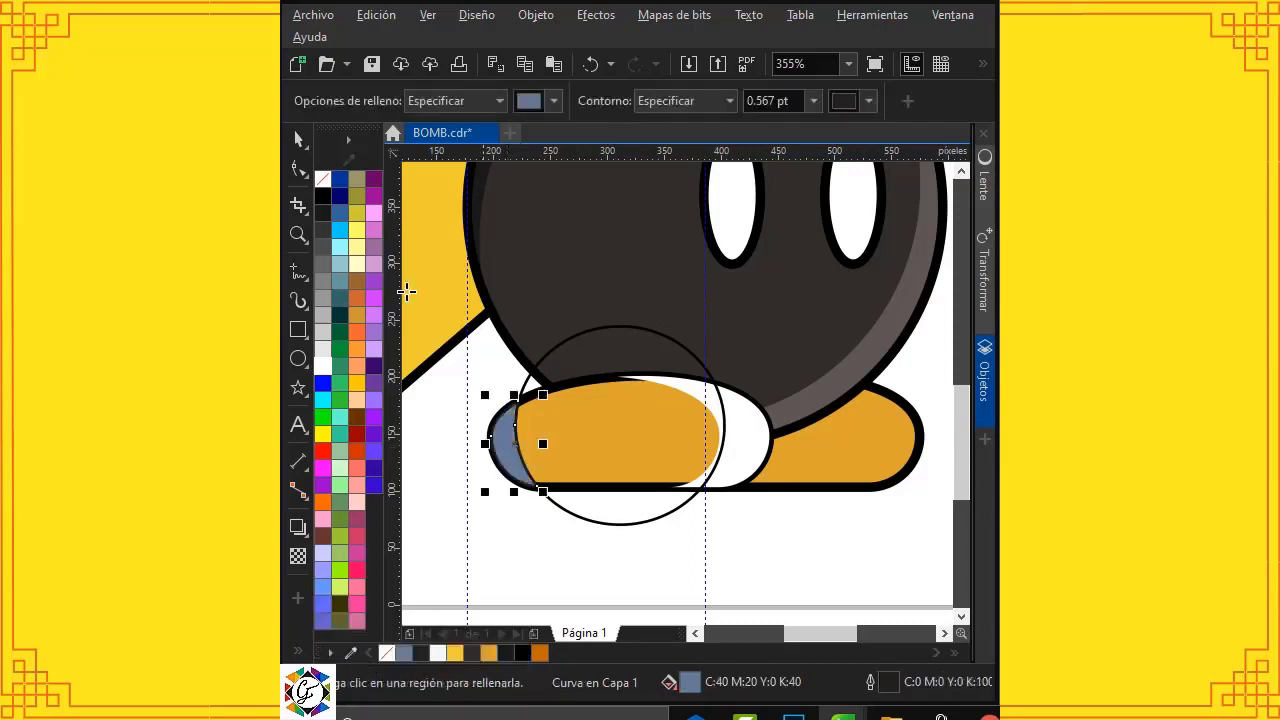
left_click(298, 140)
left_click(574, 337)
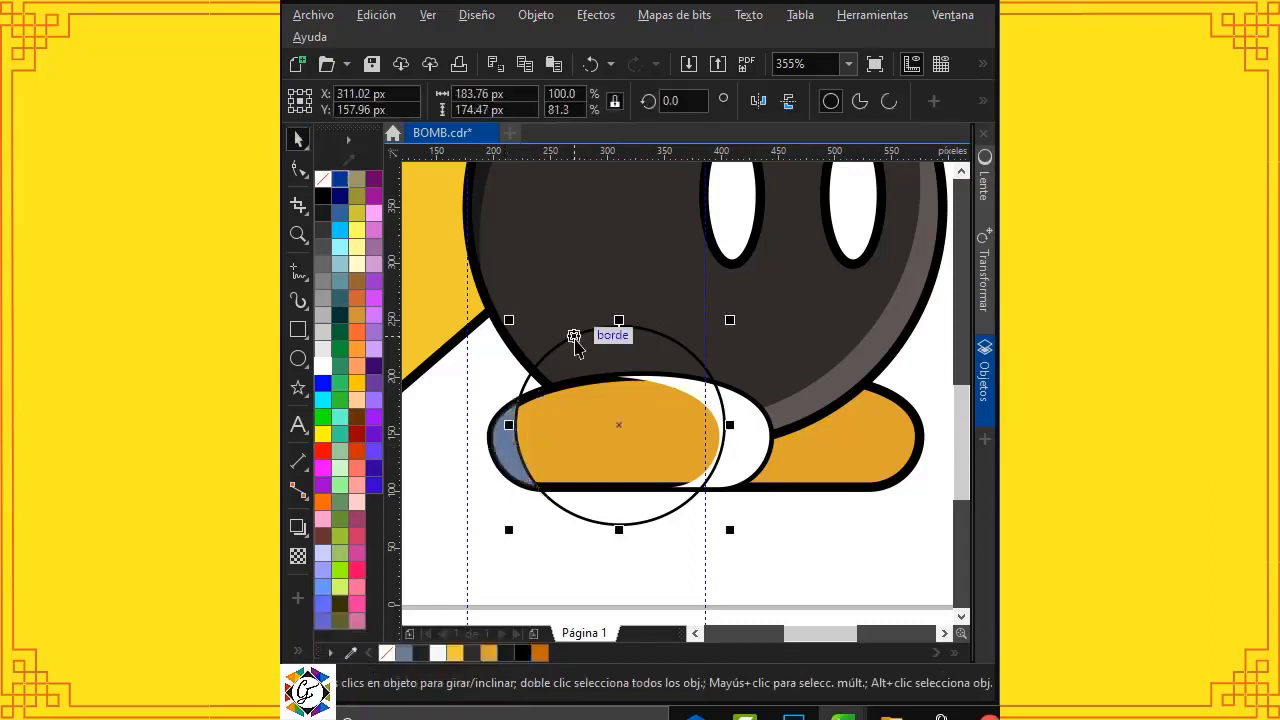
key("Delete")
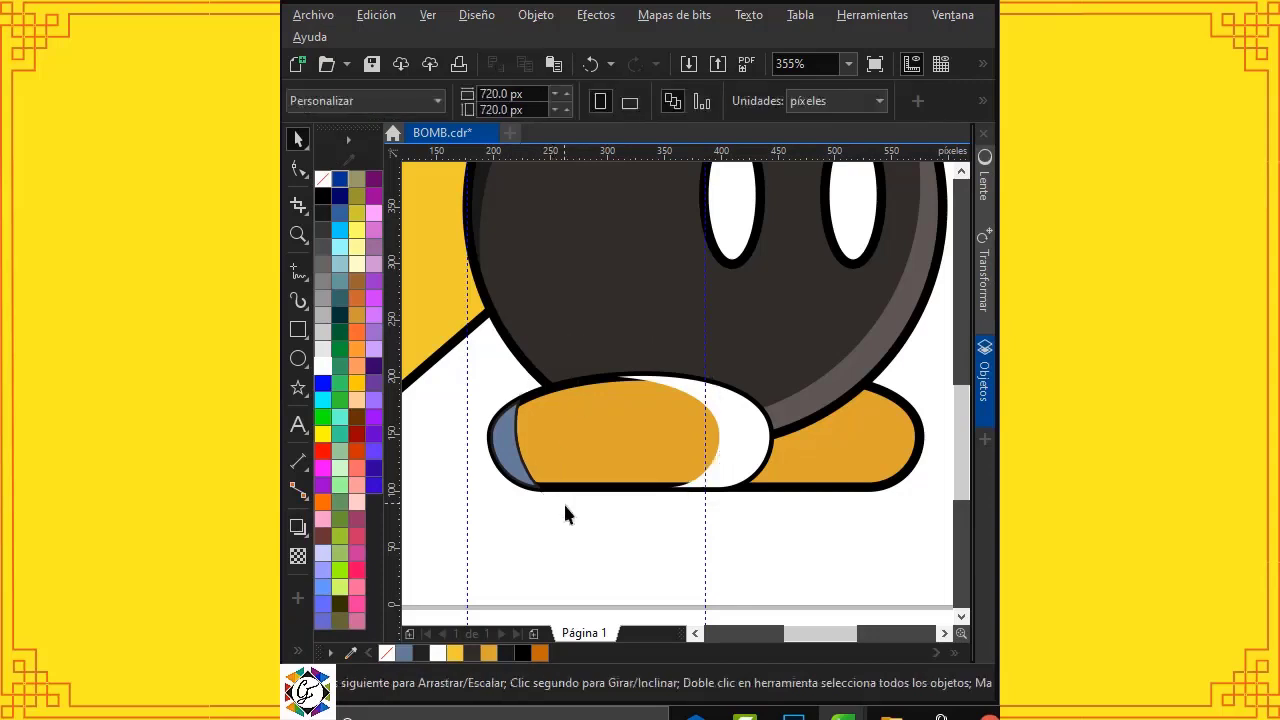
Step: Remove the outline of the shape at the front foot's left end and fill it with black
left_click(505, 448)
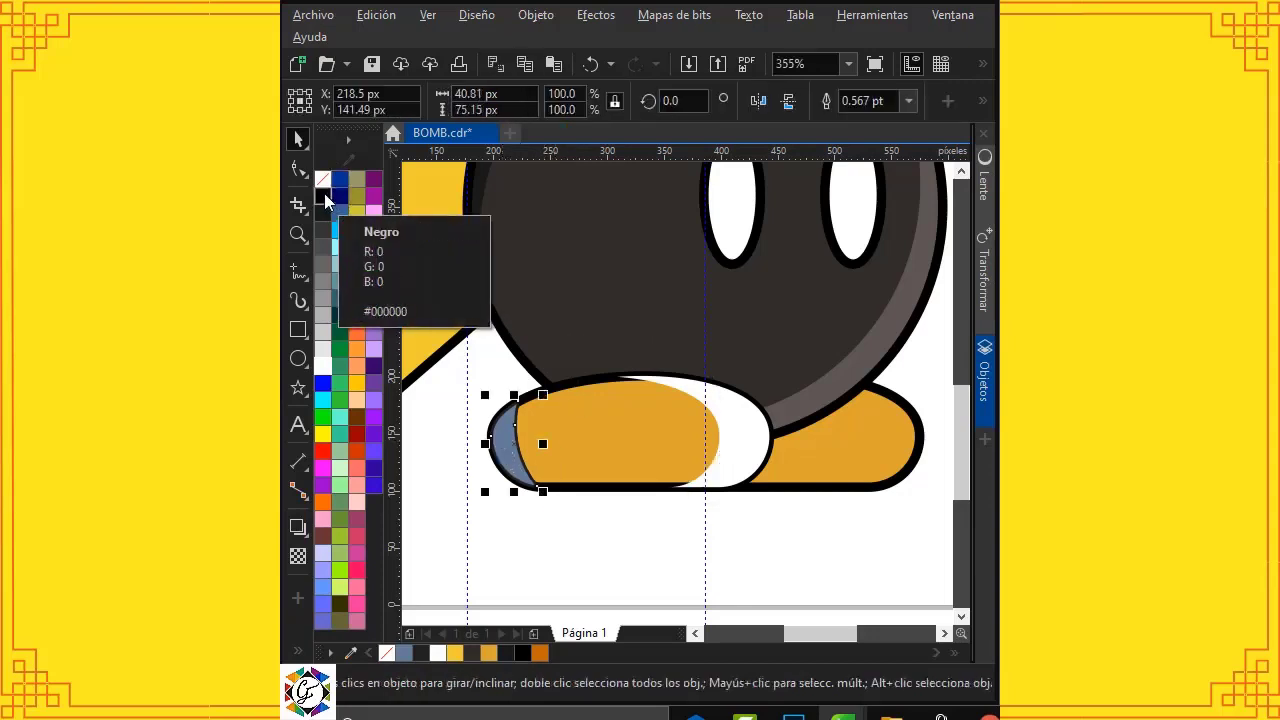
right_click(321, 179)
left_click(322, 197)
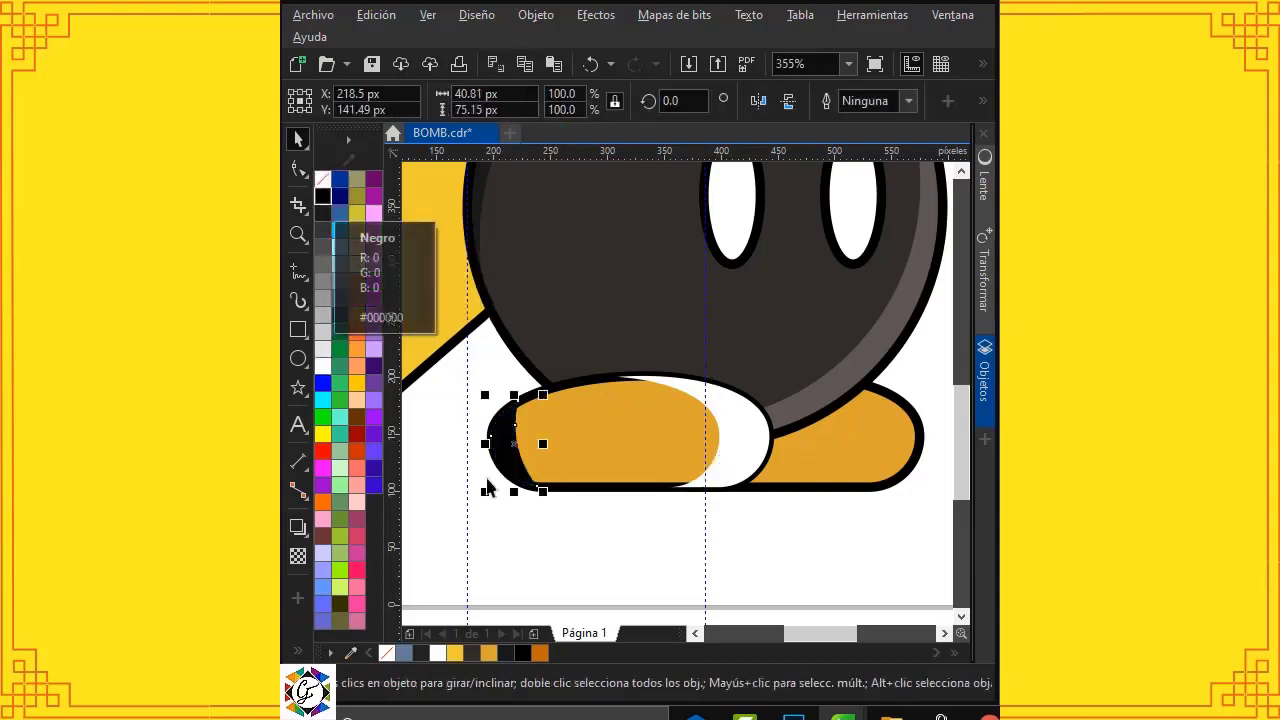
left_click(486, 543)
Step: Give the black and white shading shapes on the front foot a uniform transparency of 80
left_click(503, 449)
left_click(742, 433, "shift")
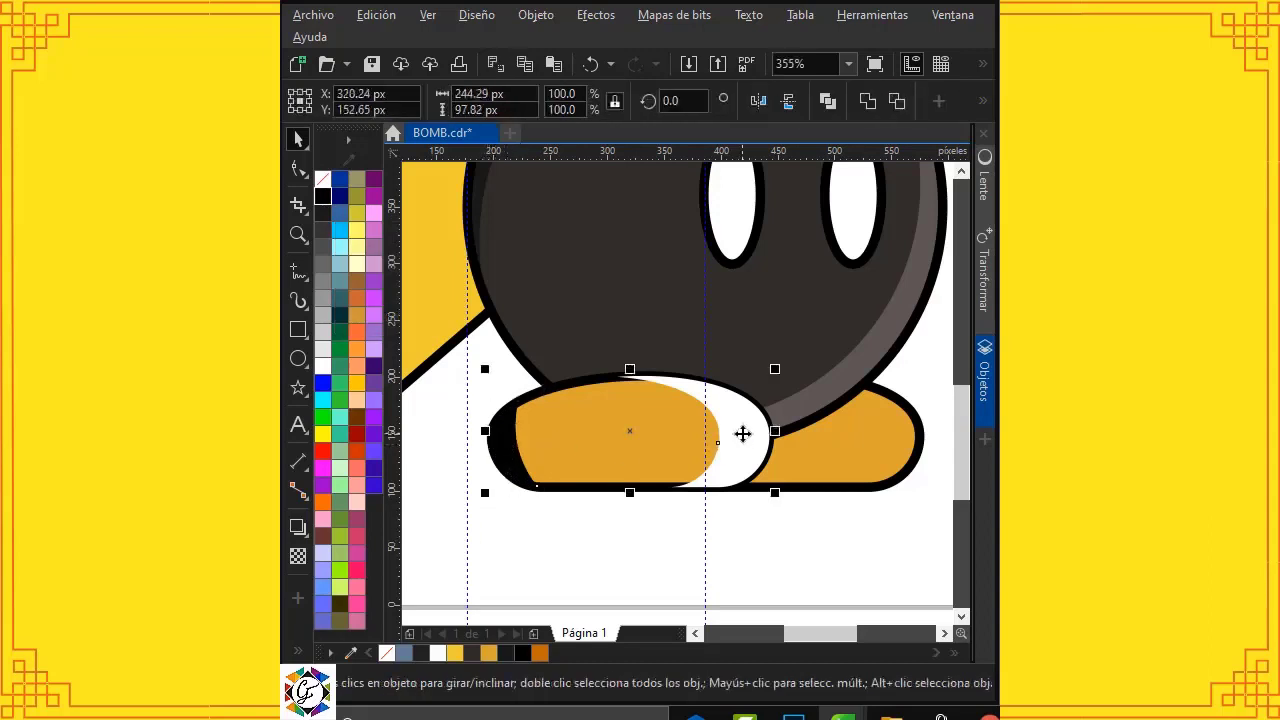
left_click(298, 556)
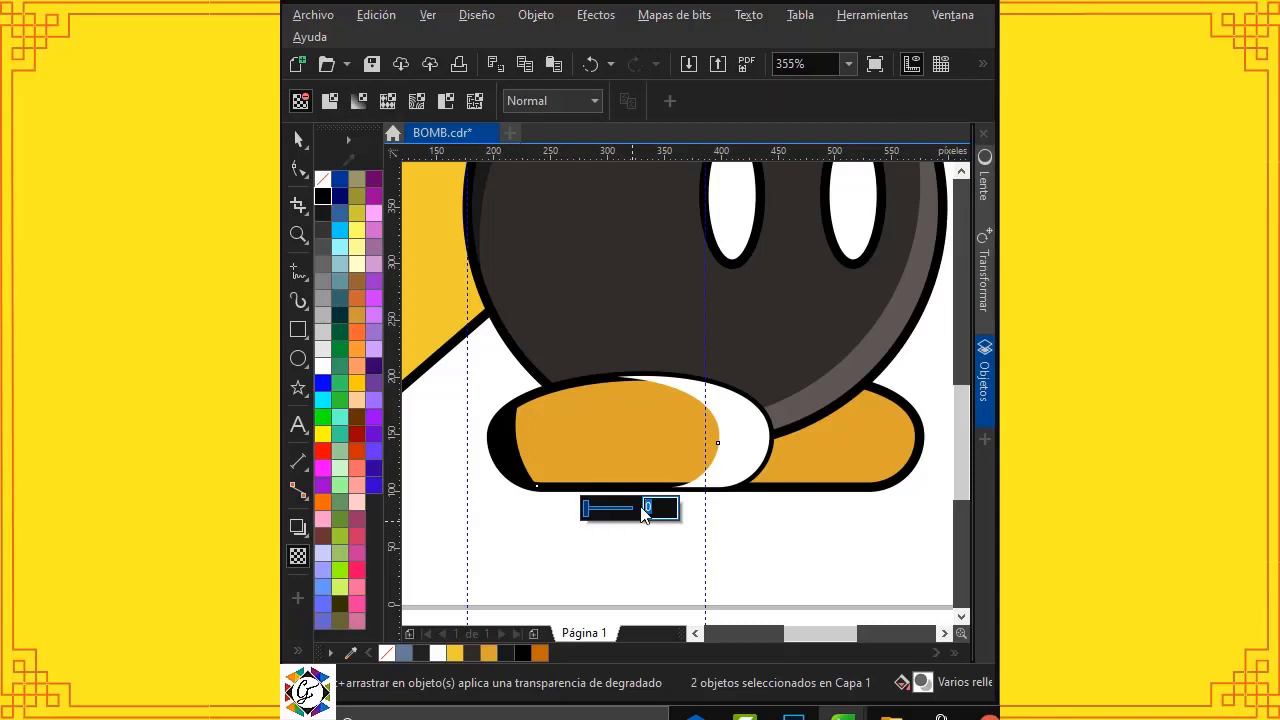
key("Return")
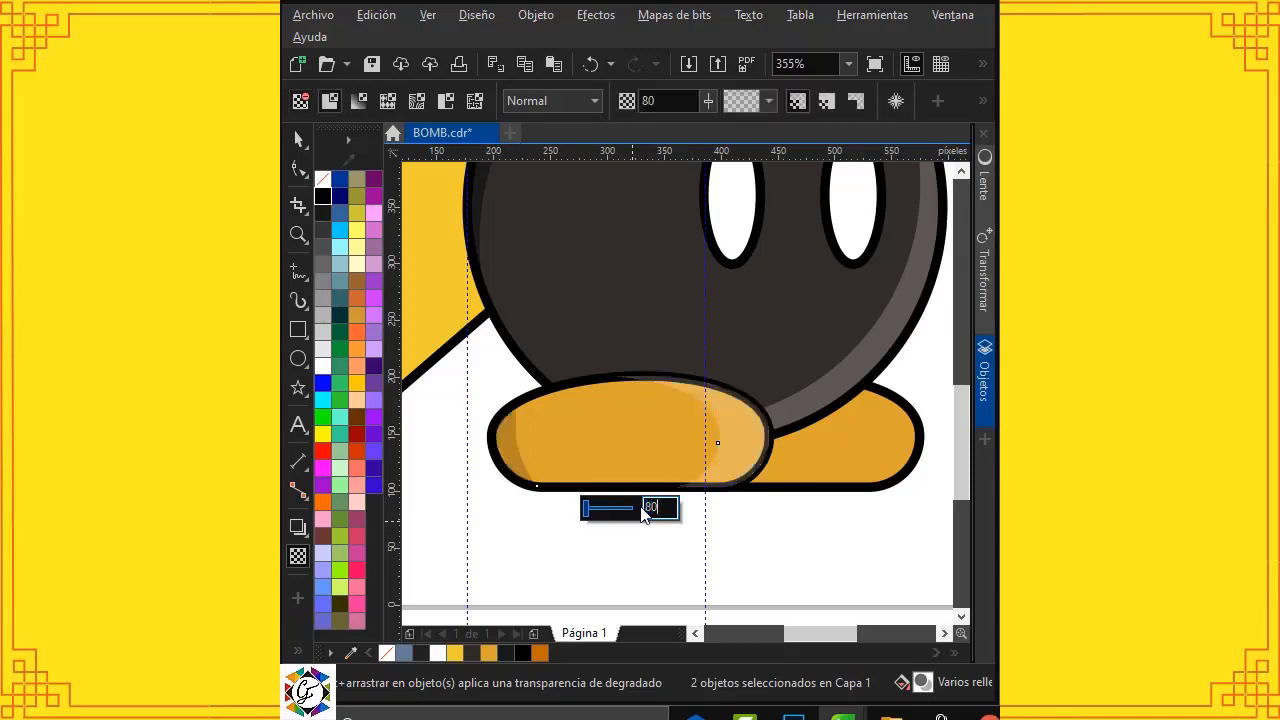
Step: Place both transparent shading shapes inside the front foot as a PowerClip
left_click(298, 140)
left_click(564, 500)
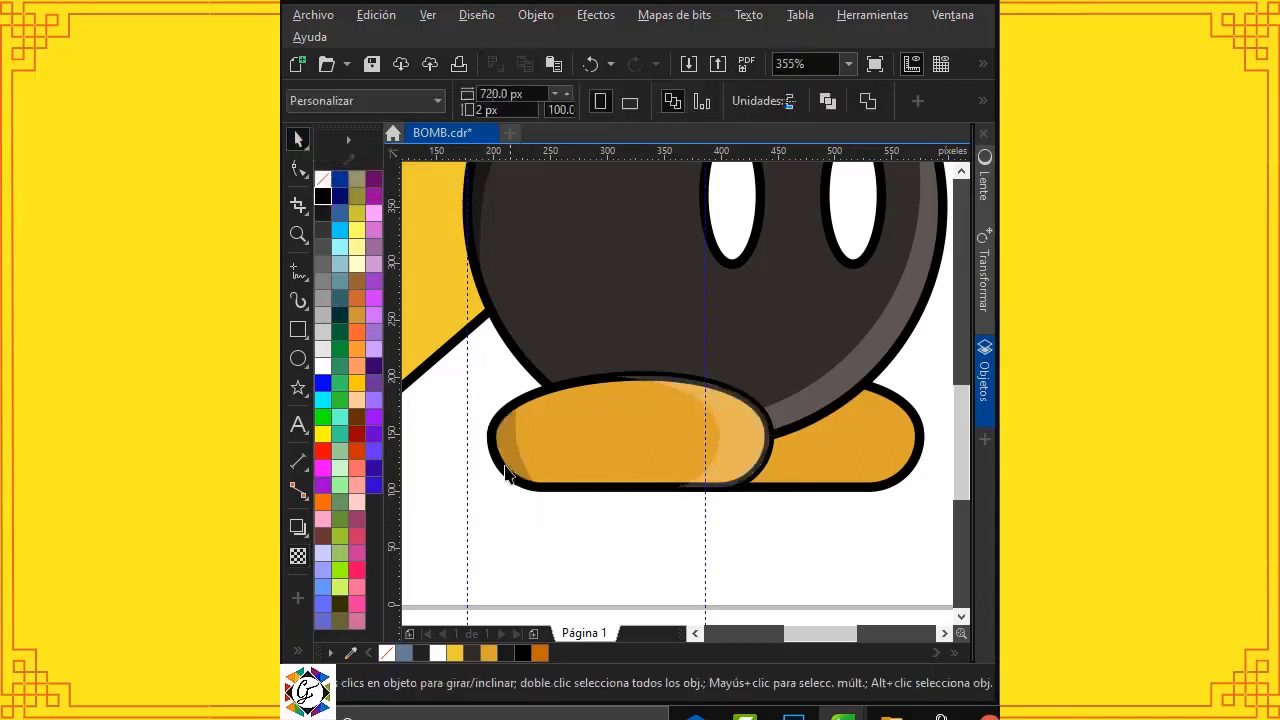
left_click(510, 458)
left_click(737, 434)
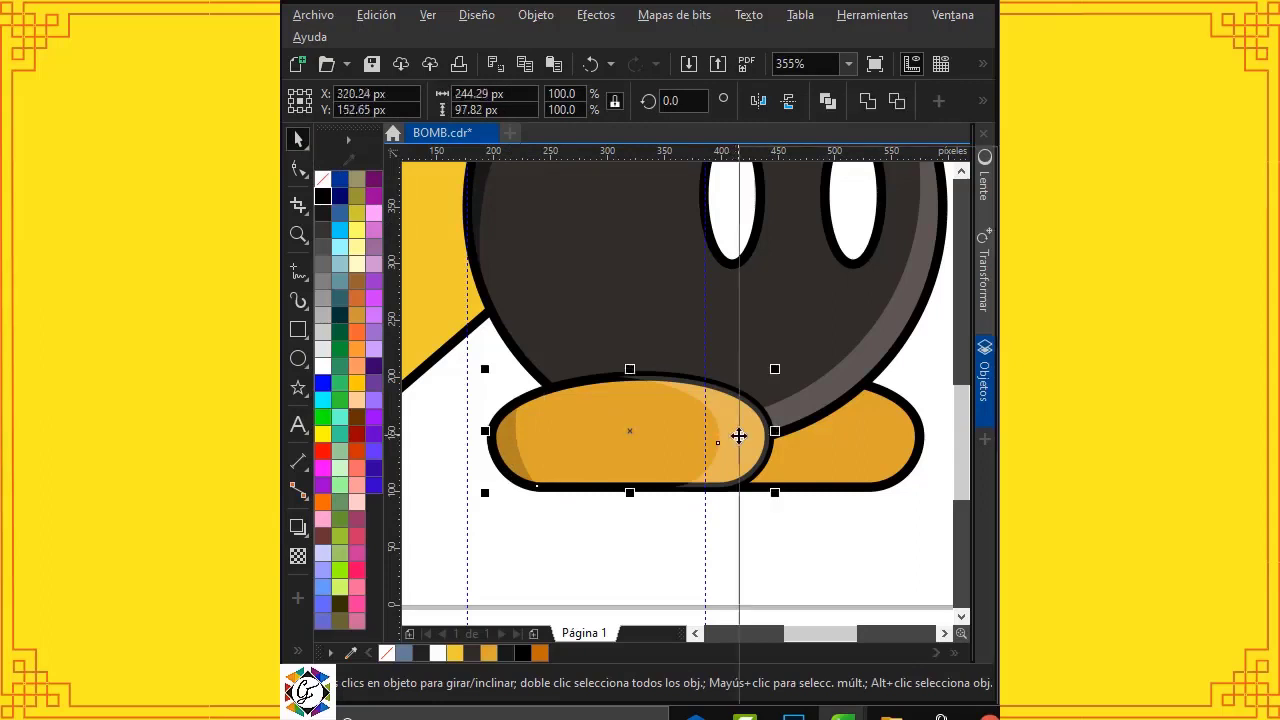
right_click(738, 436)
left_click(829, 406)
left_click(629, 420)
left_click(621, 550)
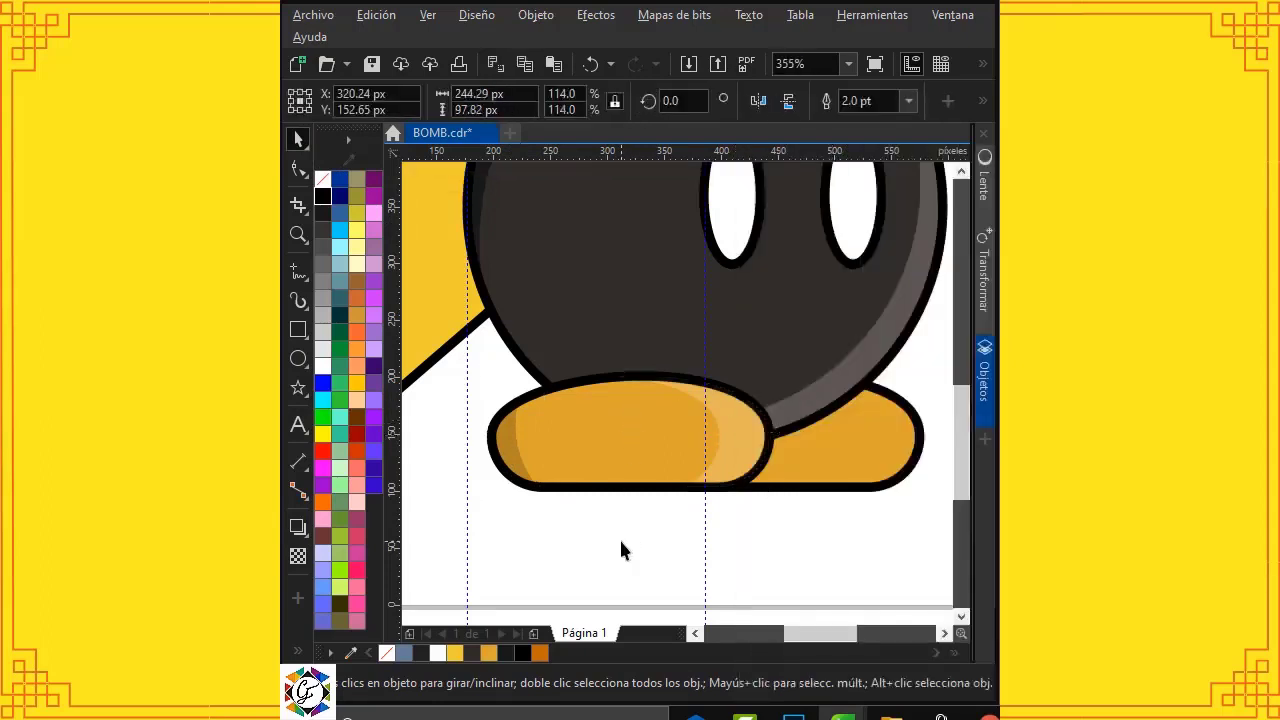
Step: Fill the front foot with the dark orange document colour and save the drawing
left_click(539, 653)
left_click(589, 552)
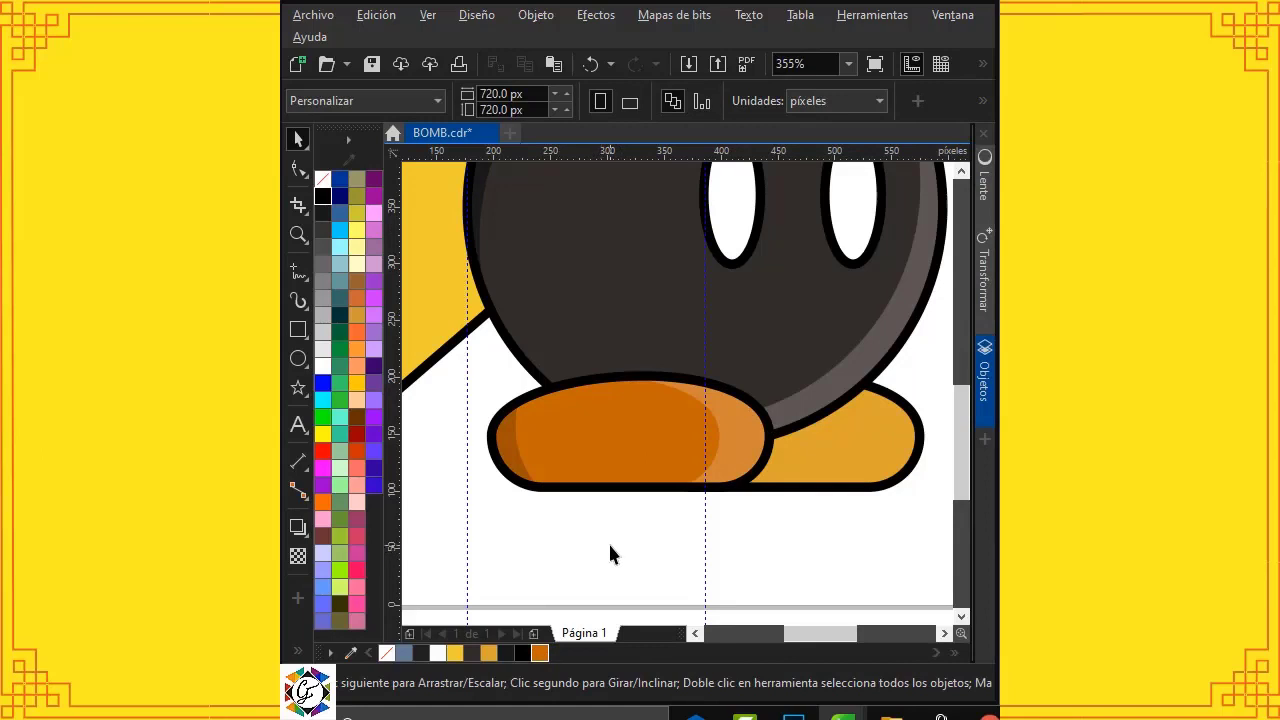
key("ctrl+s")
key("ctrl+z")
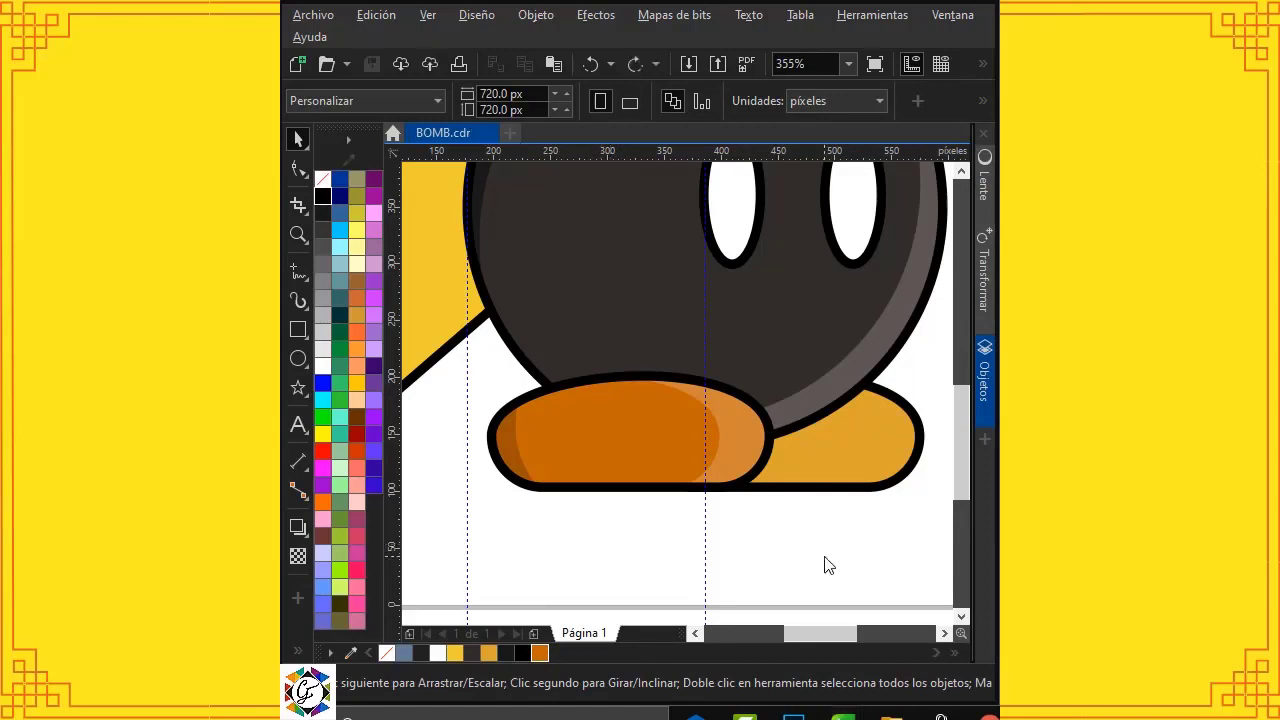
Step: Duplicate the shaded front foot to the right, centred at about X 452 px, and reorder the copy behind the bomb's body
left_click(734, 441)
left_click_drag(766, 434, 920, 432)
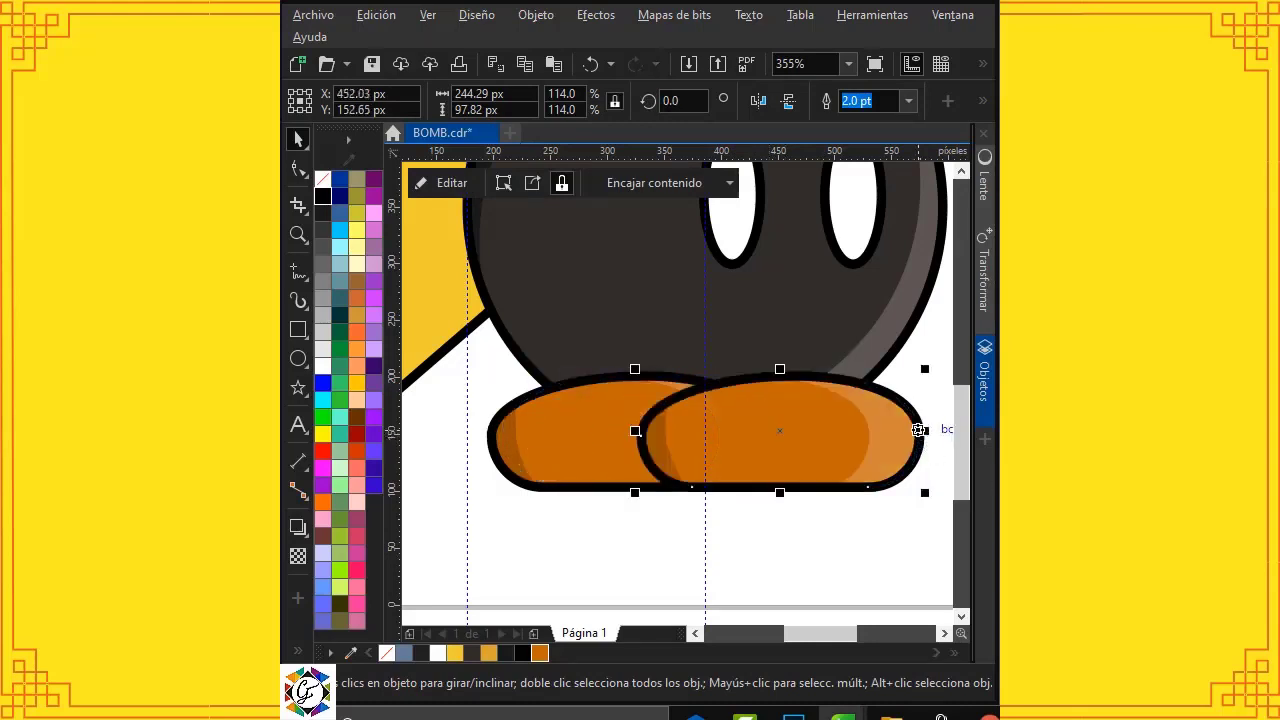
left_click(985, 372)
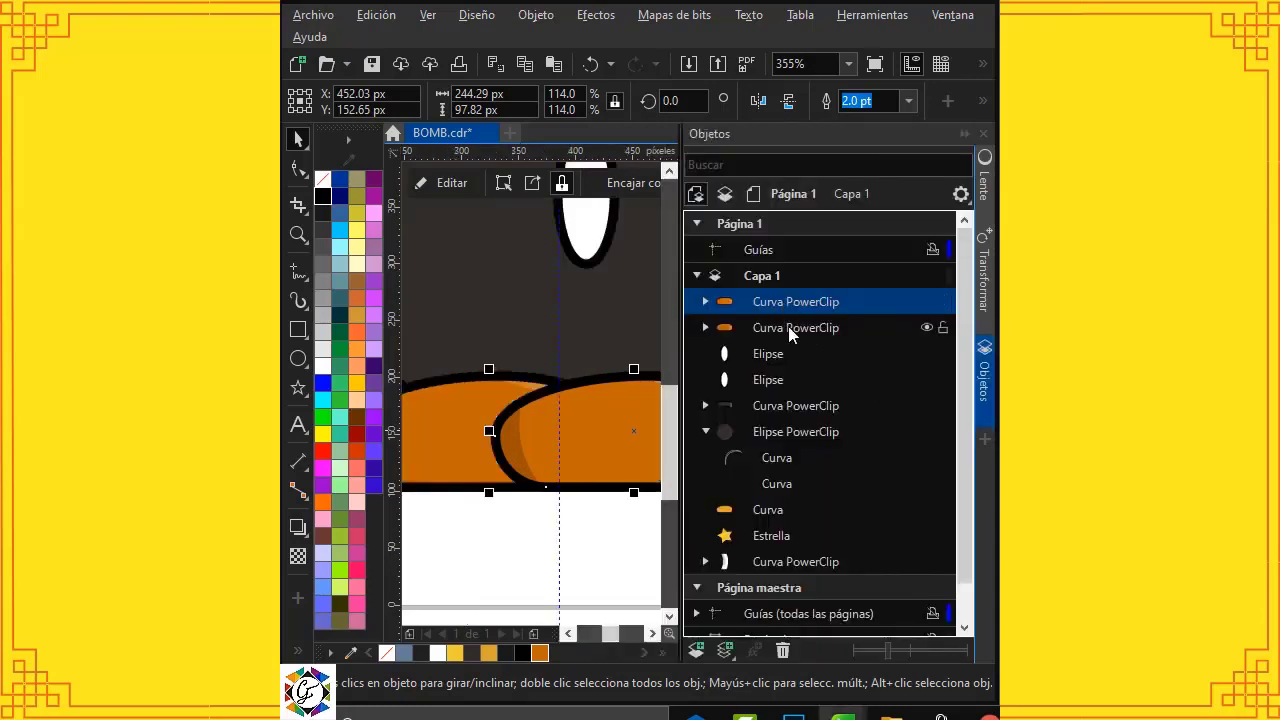
left_click(788, 326)
left_click(785, 302)
left_click_drag(755, 463, 760, 505)
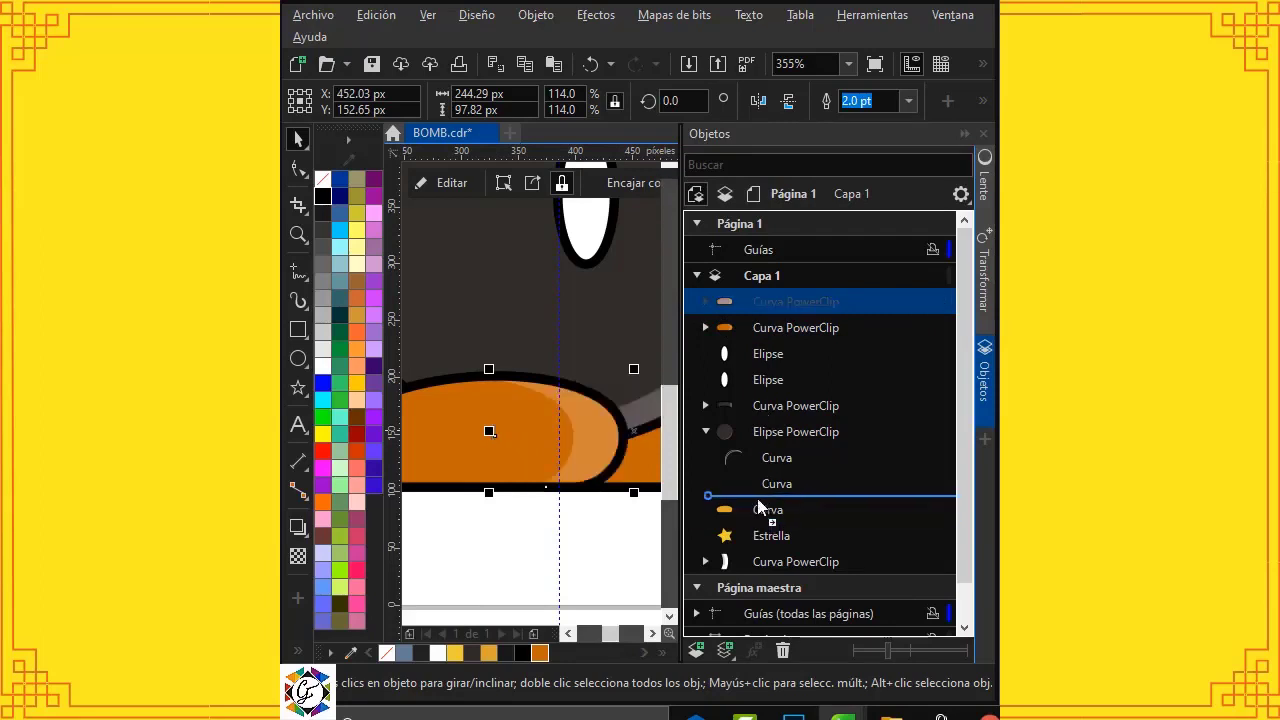
Step: Delete the old unshaded back foot curve from the object list
left_click(758, 512)
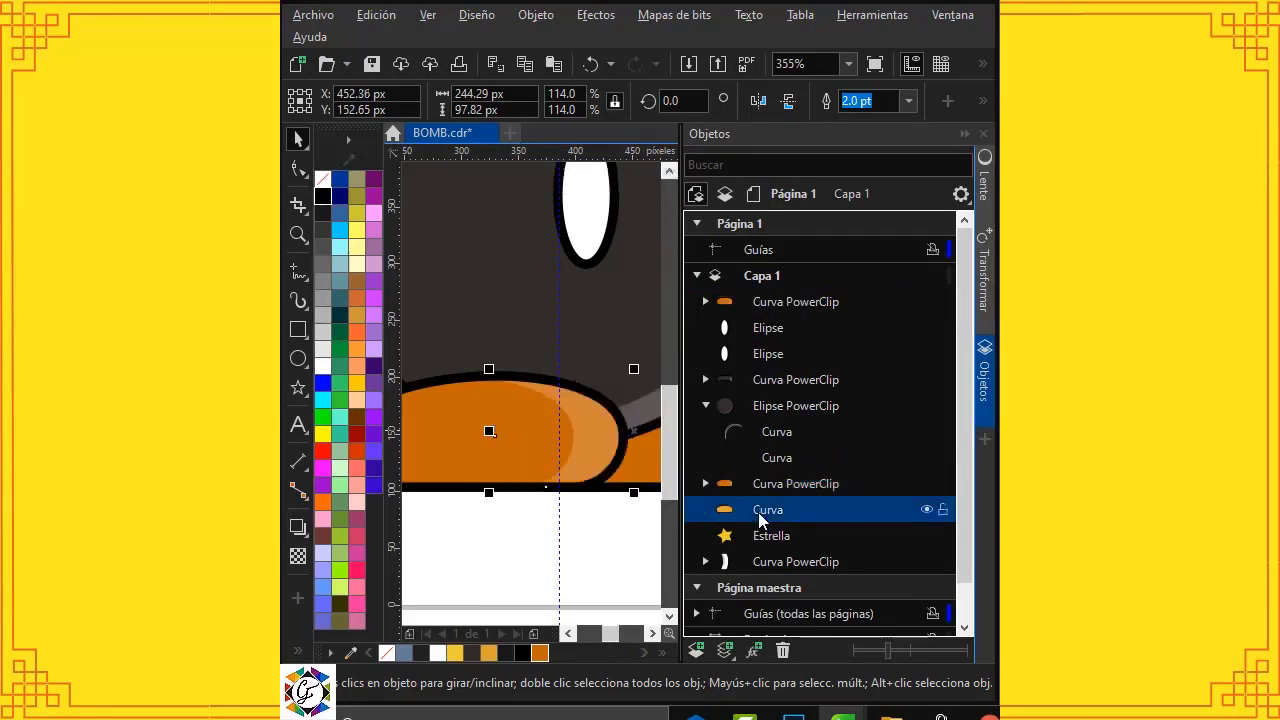
key("Delete")
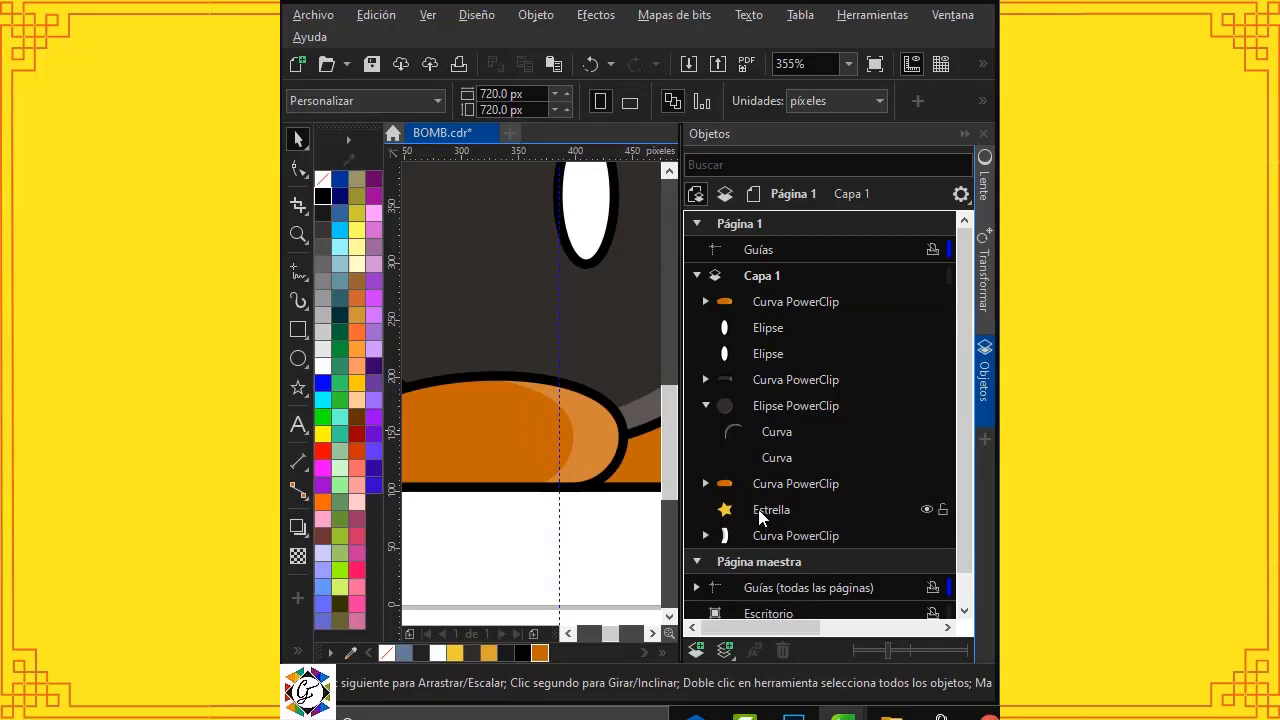
left_click(986, 400)
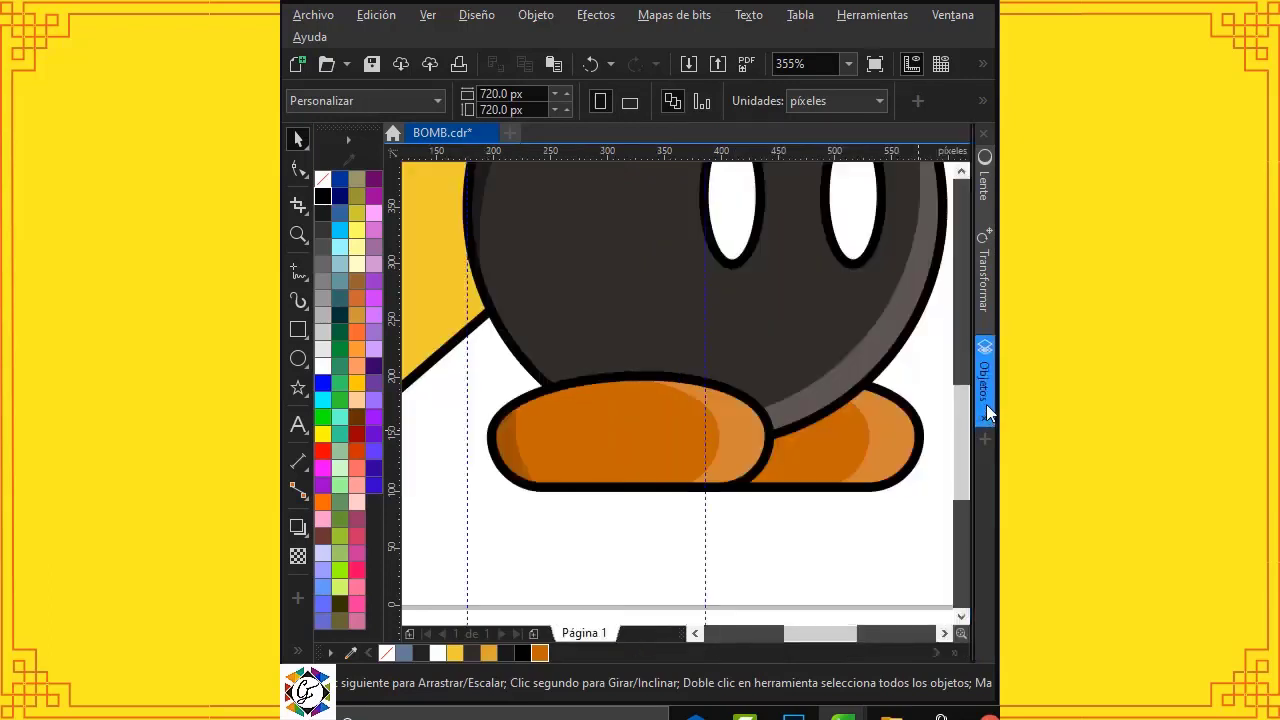
Step: Create two smaller concentric copies of the star, about 245 × 252 px and 146 × 151 px
scroll(562, 228, "down", 1)
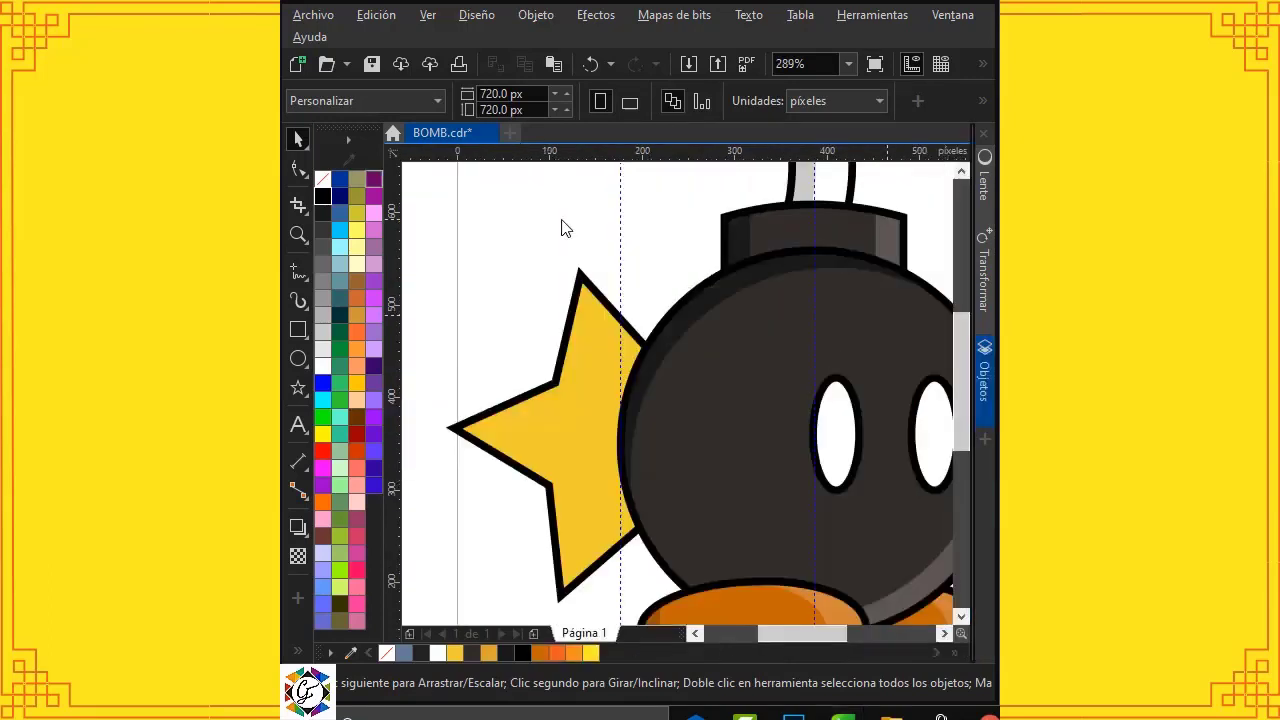
left_click(577, 304)
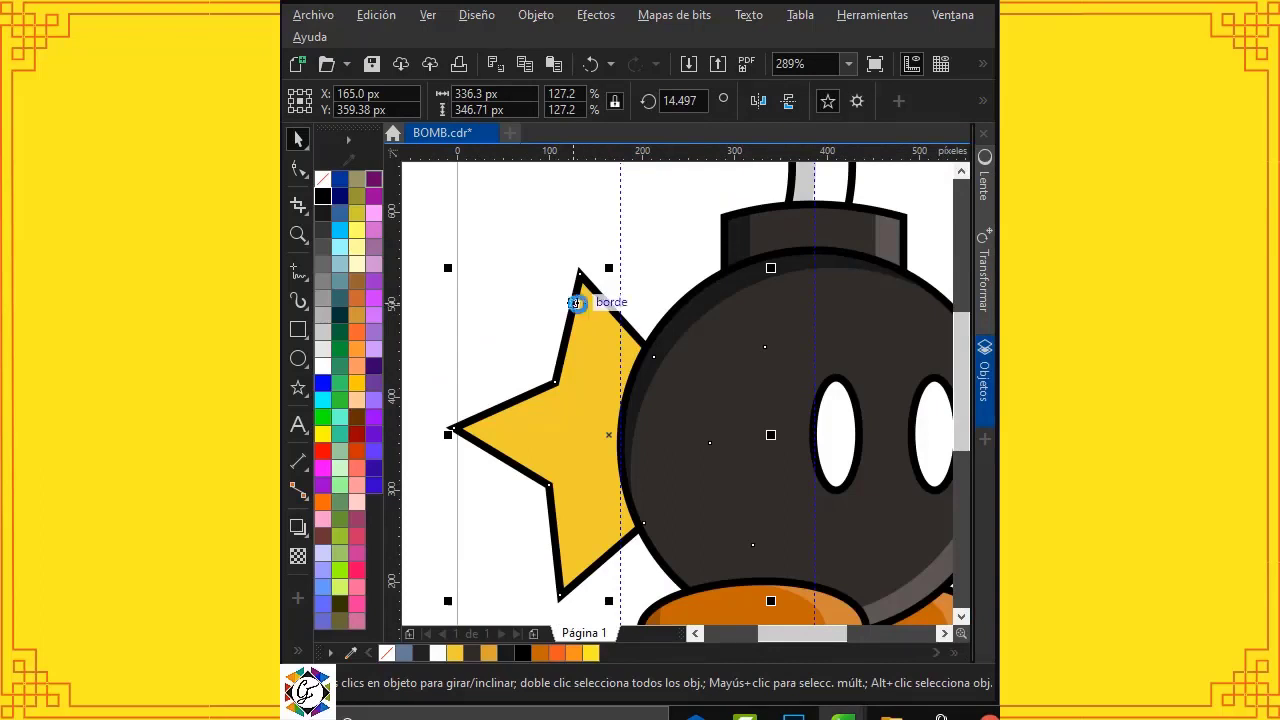
key("shift+Page_Up")
left_click_drag(770, 268, 736, 311)
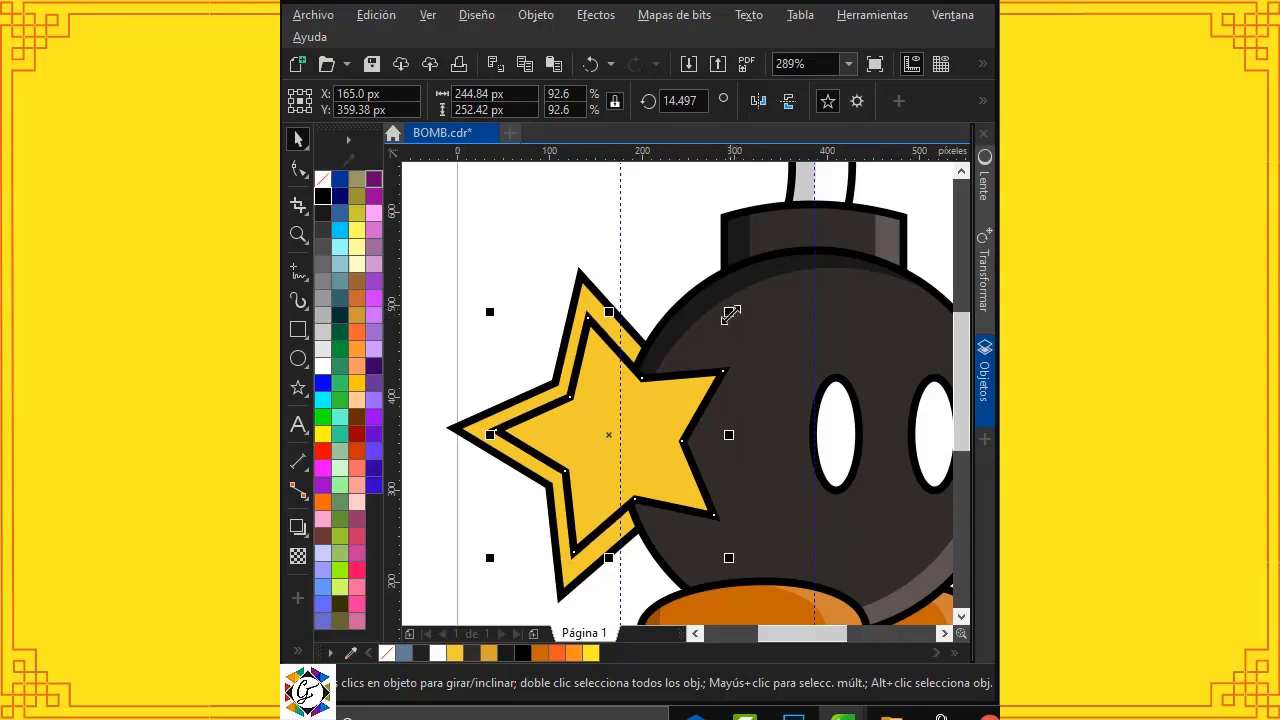
left_click_drag(731, 315, 684, 358)
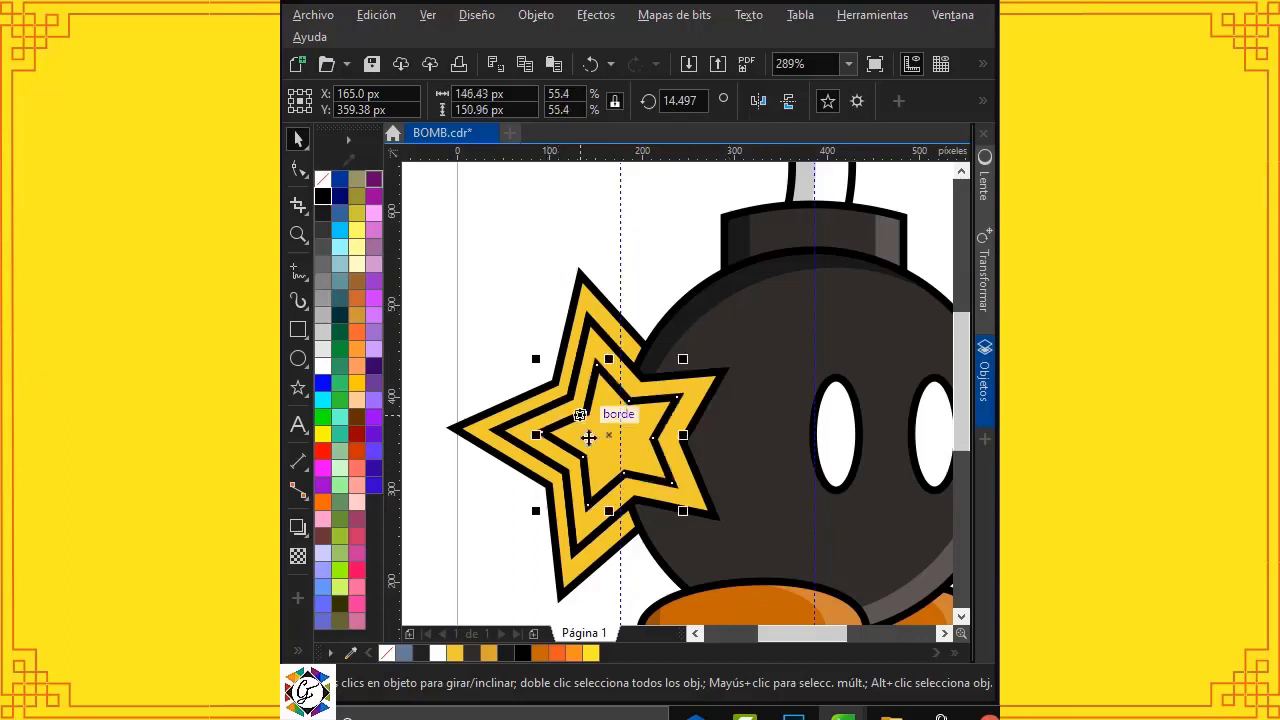
Step: Fill the small star with yellow, the middle star with orange and the large star with red-orange #EF5821
left_click(534, 349)
left_click(592, 434)
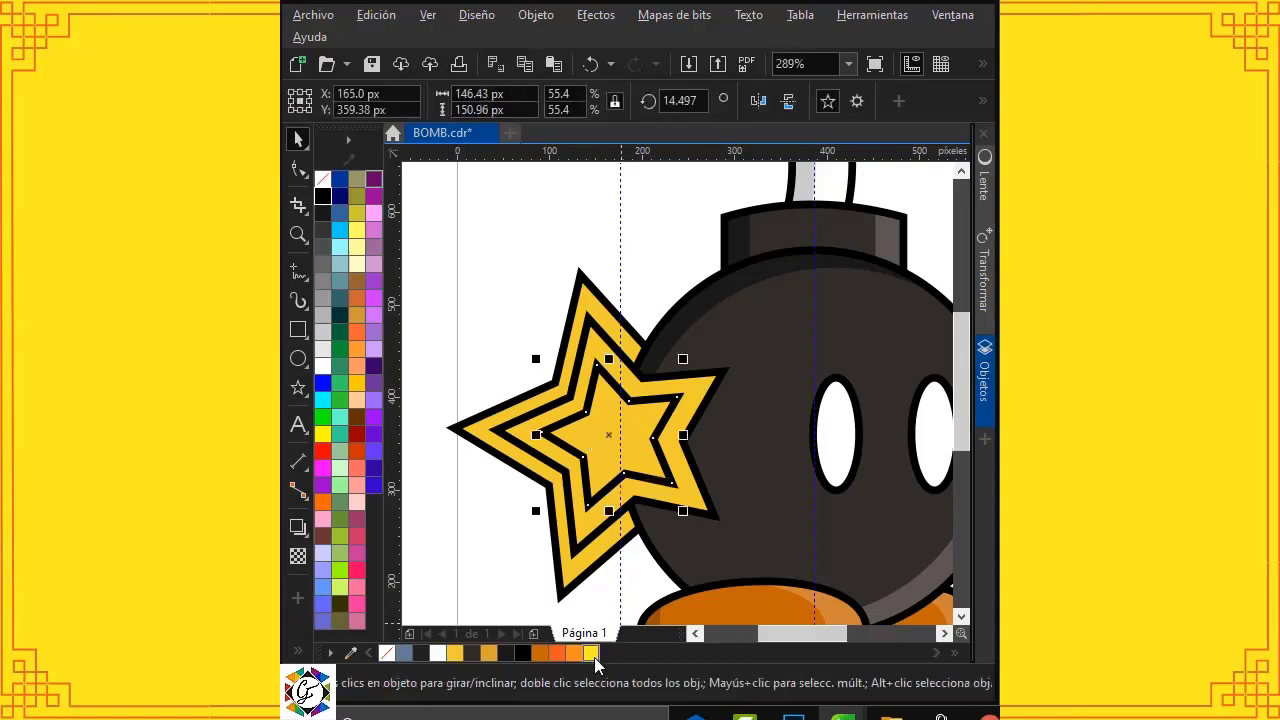
left_click(591, 653)
left_click(603, 335)
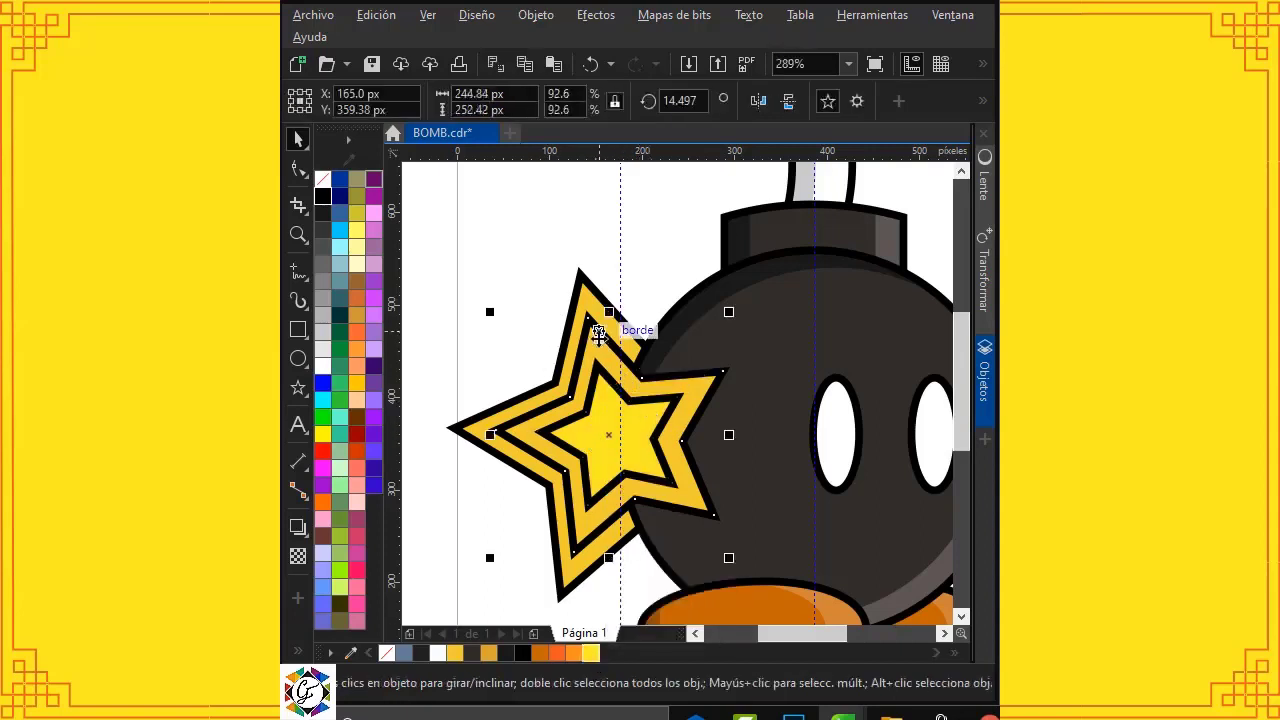
left_click(573, 653)
left_click(583, 289)
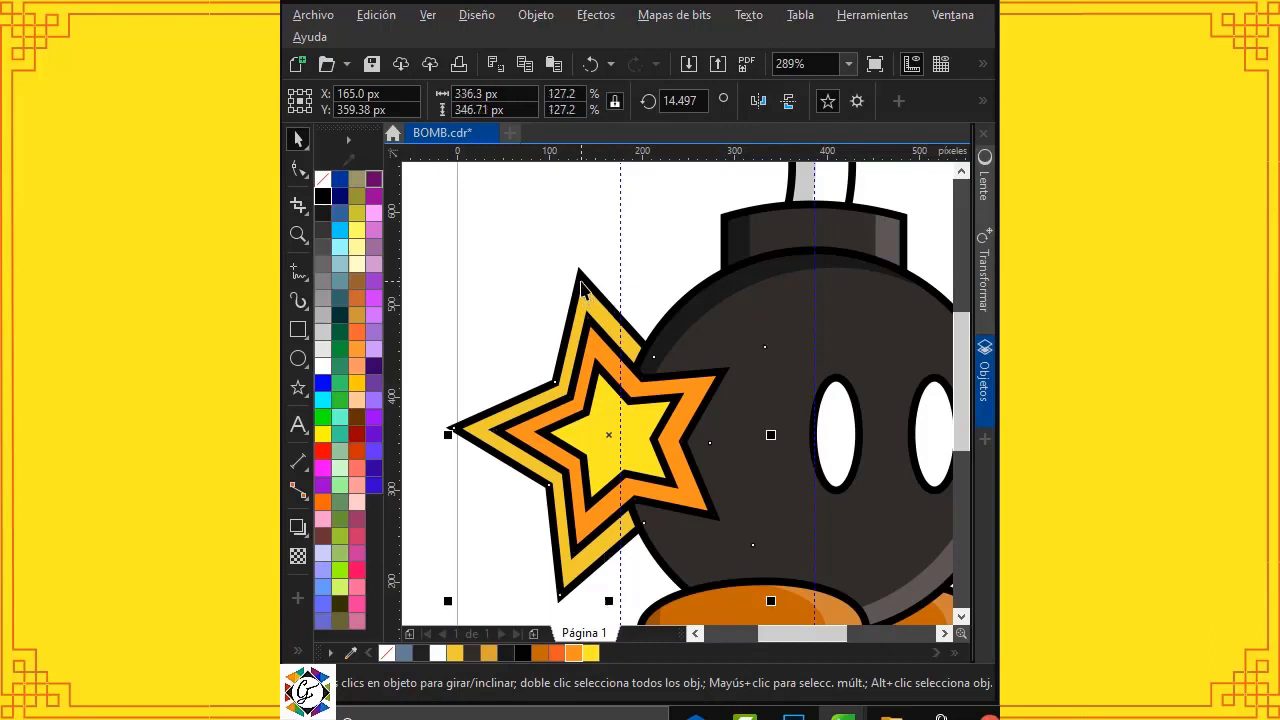
left_click(556, 653)
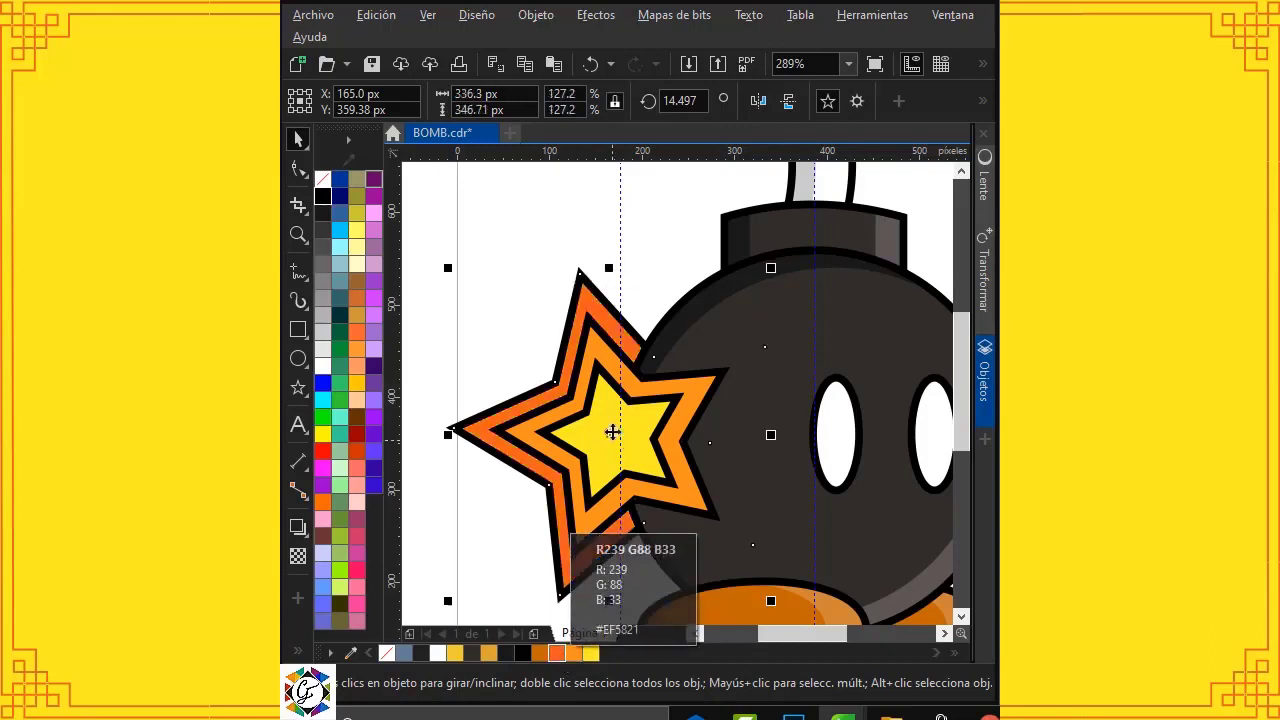
Step: Remove the outline from the middle orange star and the small yellow star
left_click(647, 253)
left_click(626, 414)
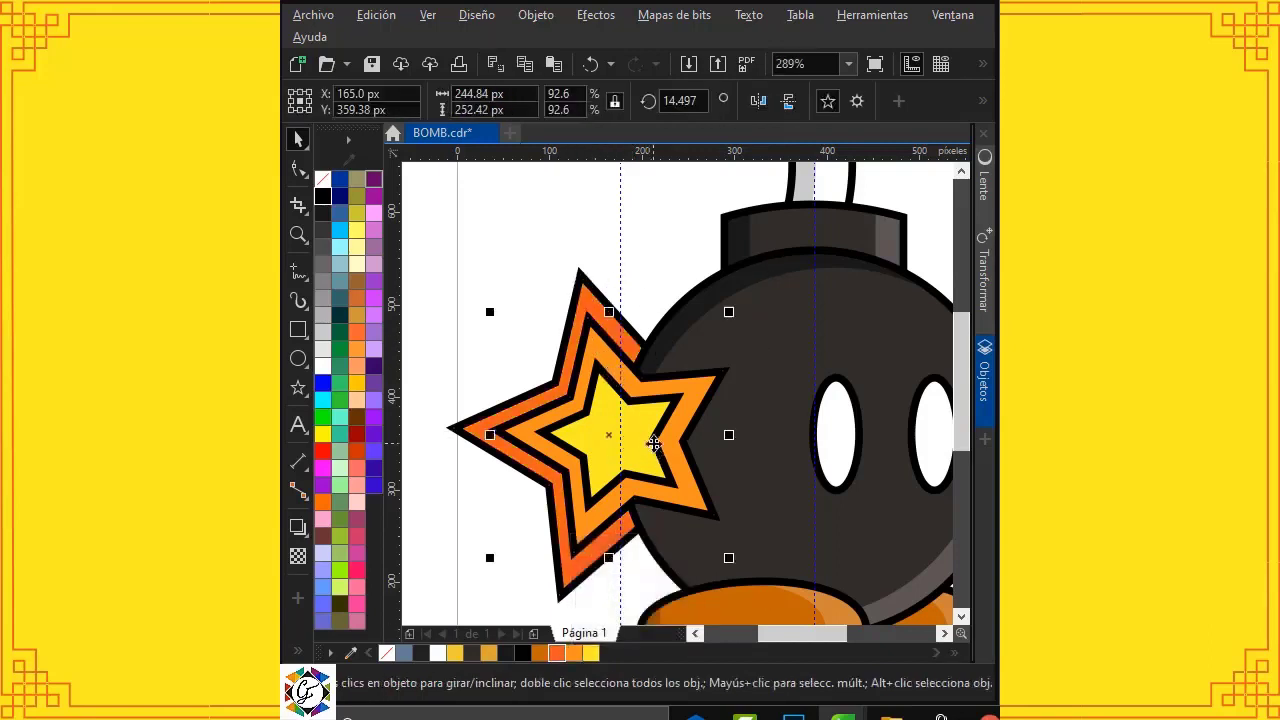
left_click(652, 443, "shift")
right_click(321, 180)
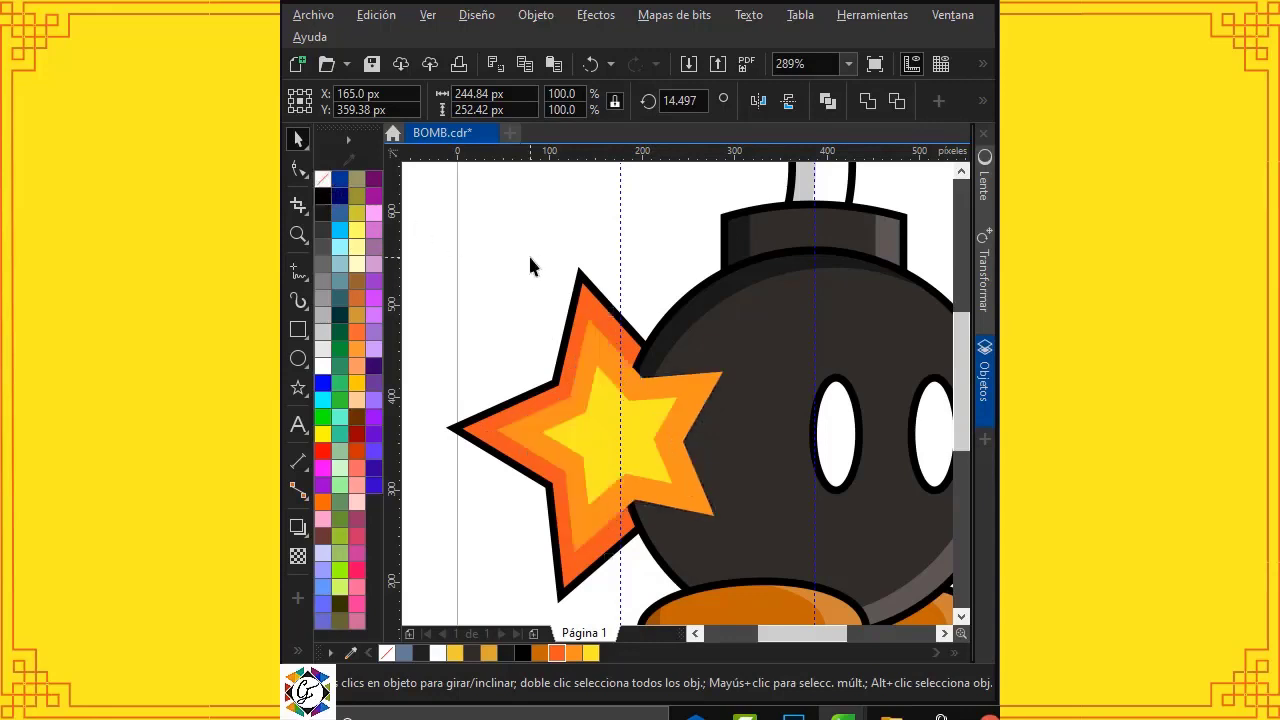
left_click(530, 265)
Step: Place the two inner stars inside the large red-orange star as a PowerClip
left_click(617, 418)
left_click(594, 341, "shift")
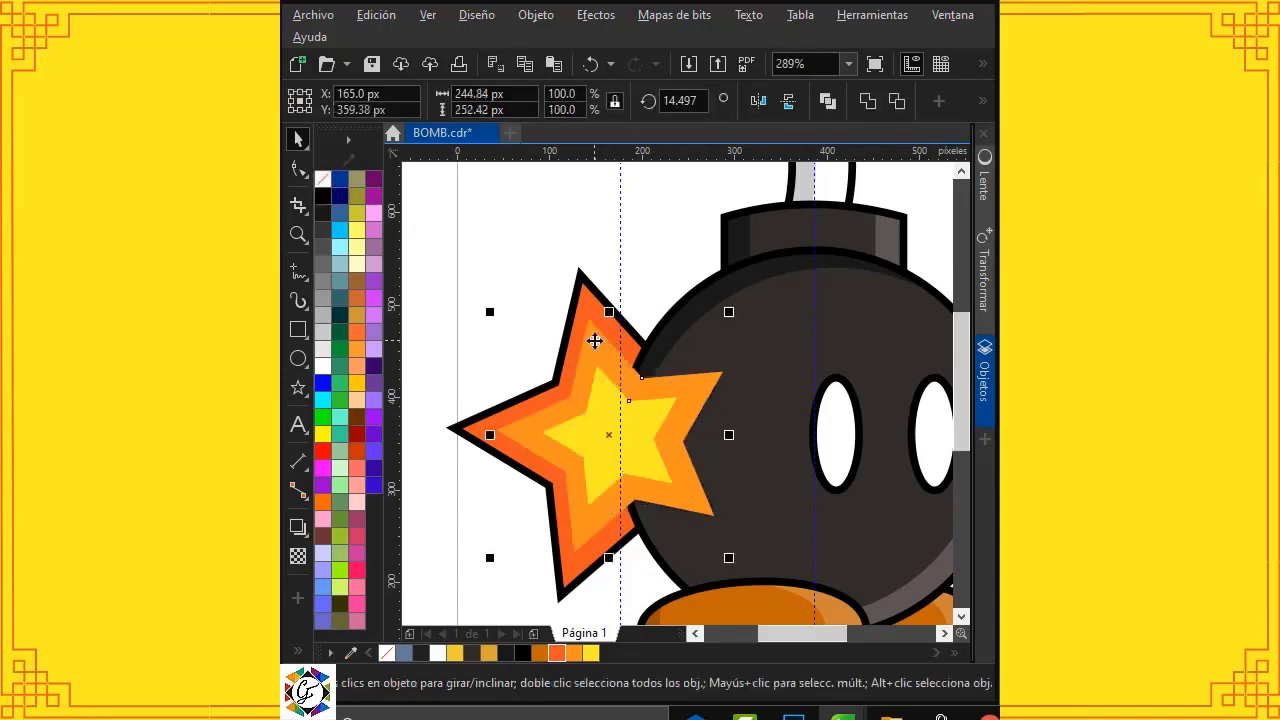
right_click(594, 341)
left_click(612, 410)
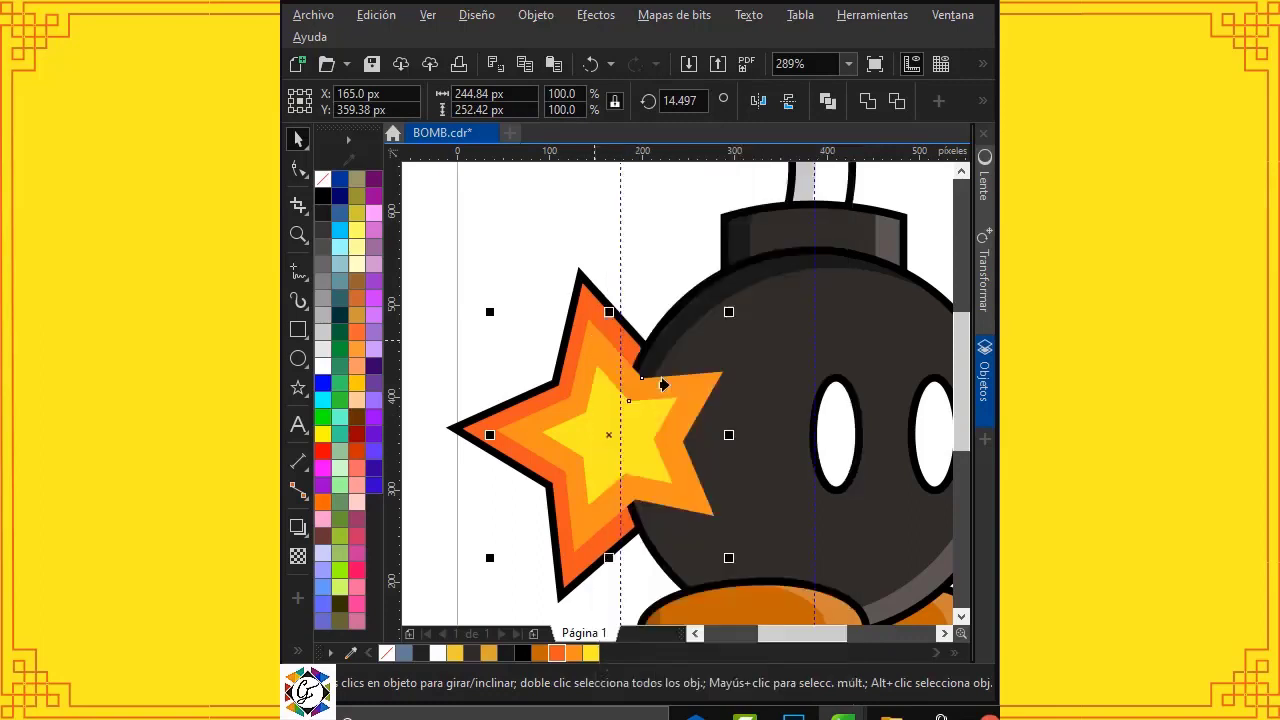
left_click(582, 282)
left_click(517, 286)
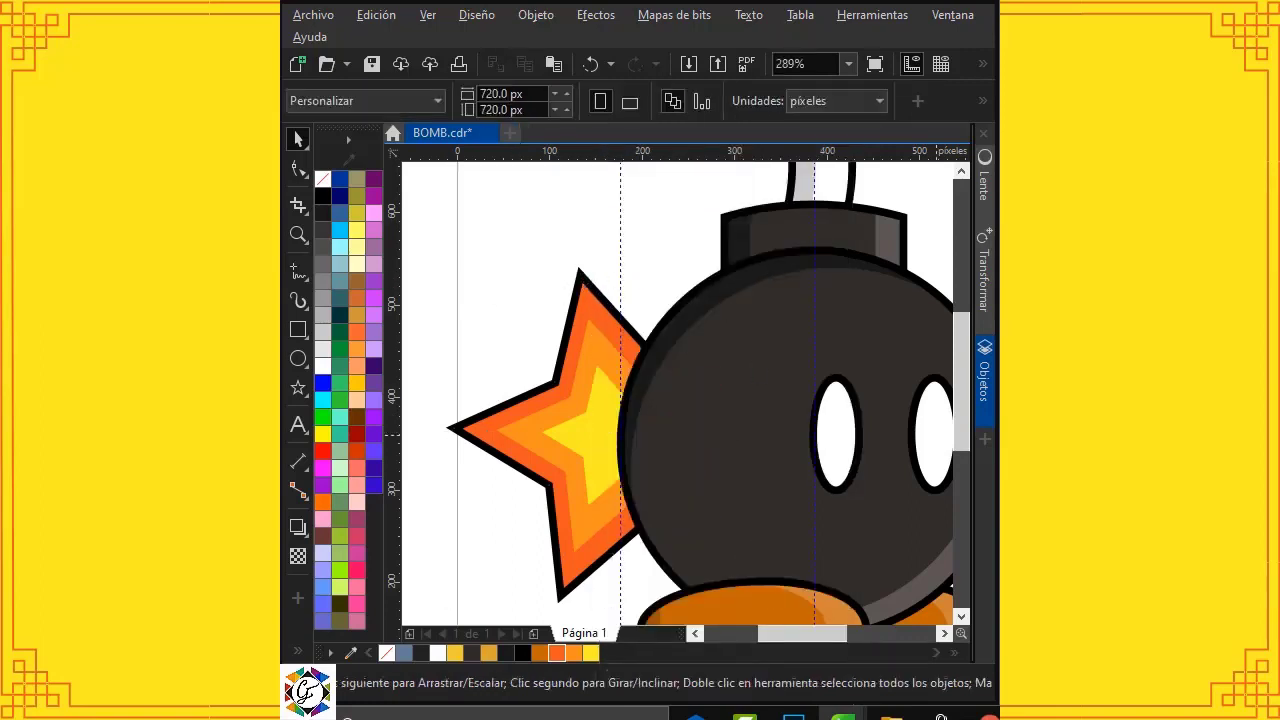
Step: Scale the whole bomb character down to about 488 × 521 px and move it to about X 323 px, Y 322 px
scroll(655, 450, "down", 3)
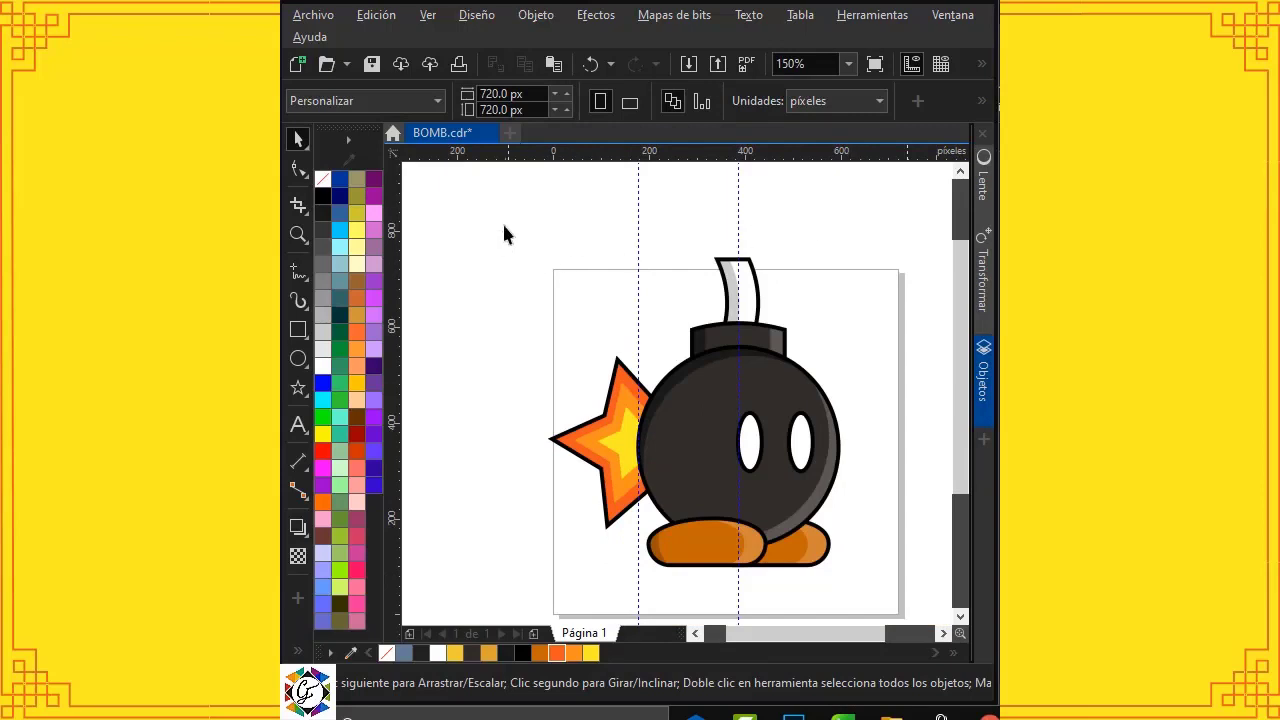
left_click_drag(504, 227, 859, 587)
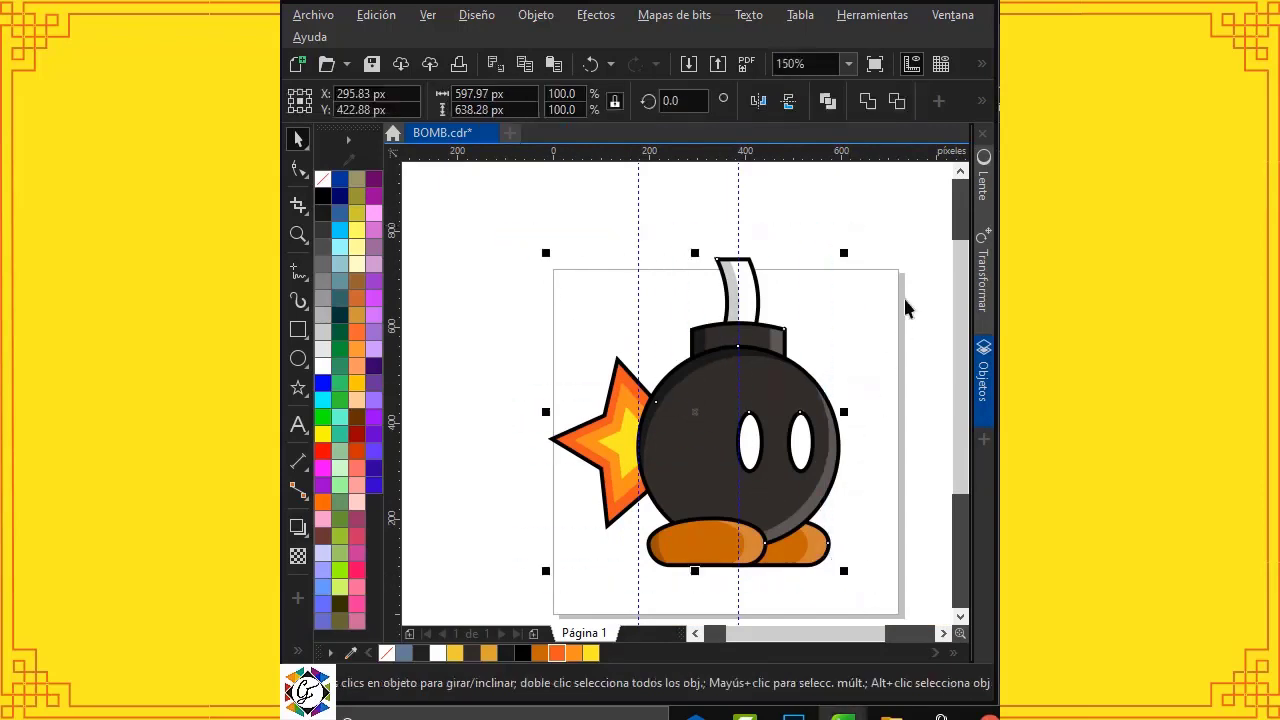
left_click_drag(843, 255, 817, 281)
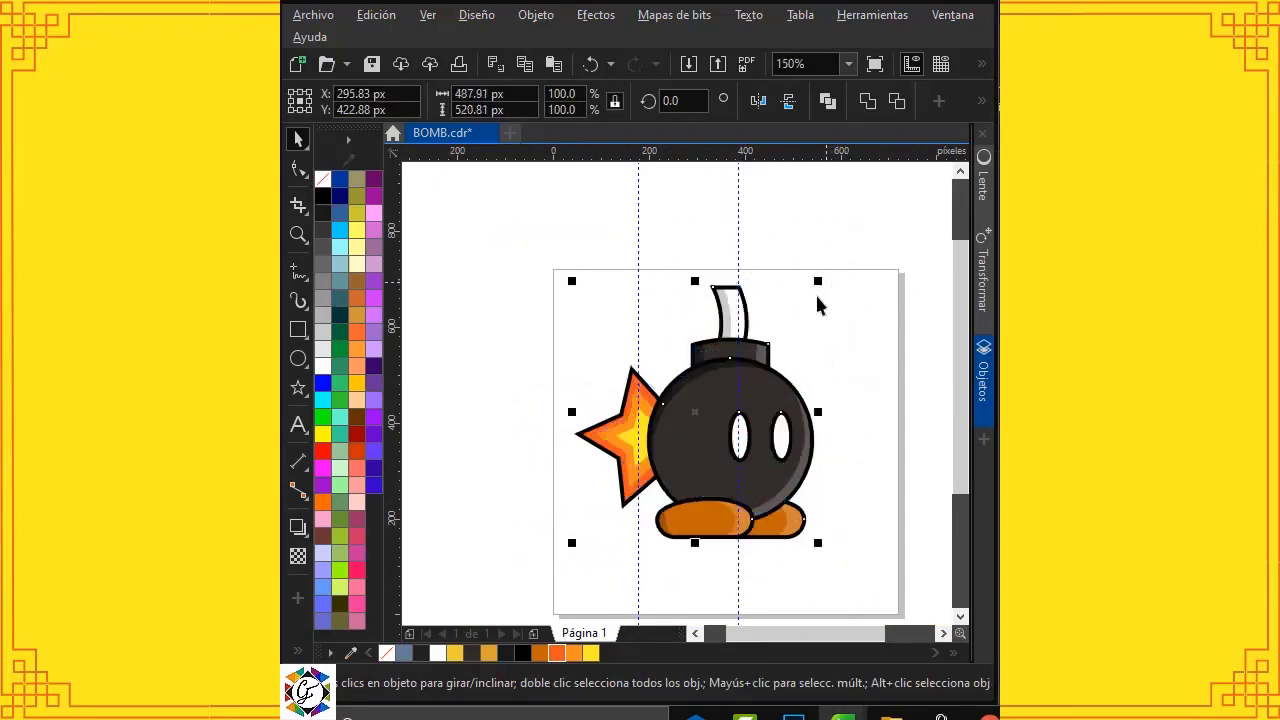
left_click_drag(774, 392, 787, 455)
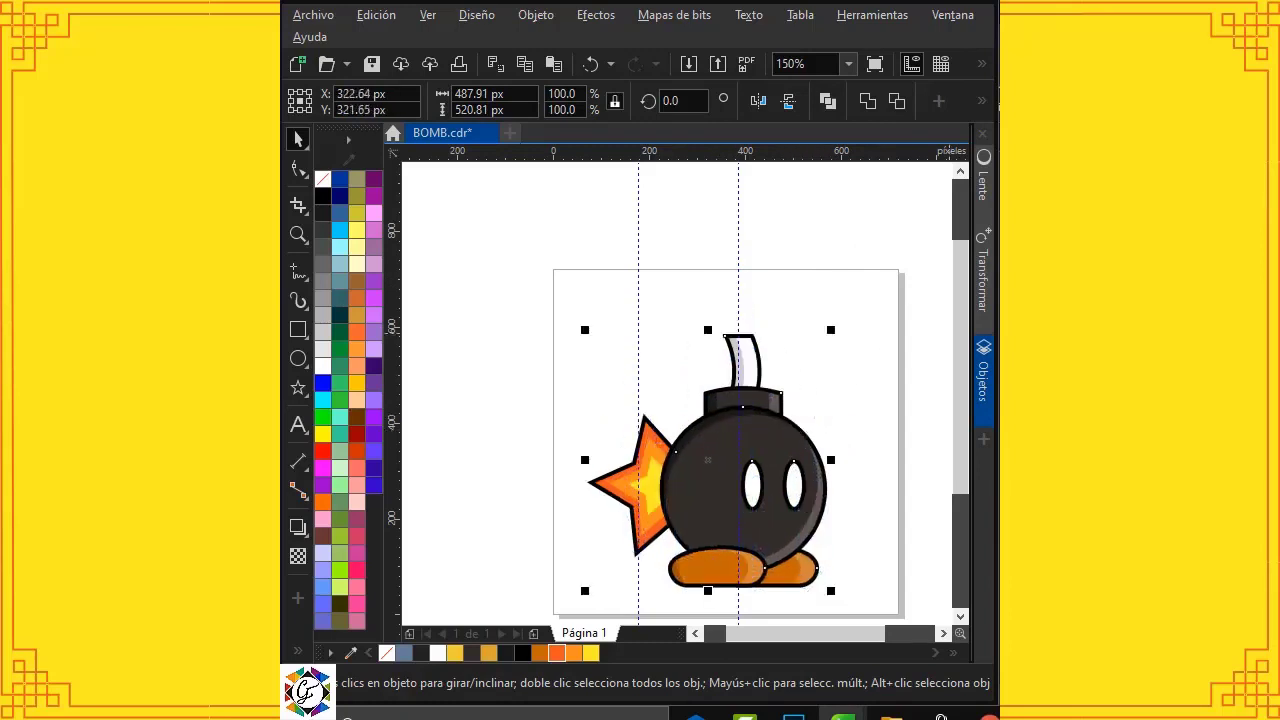
left_click(846, 338)
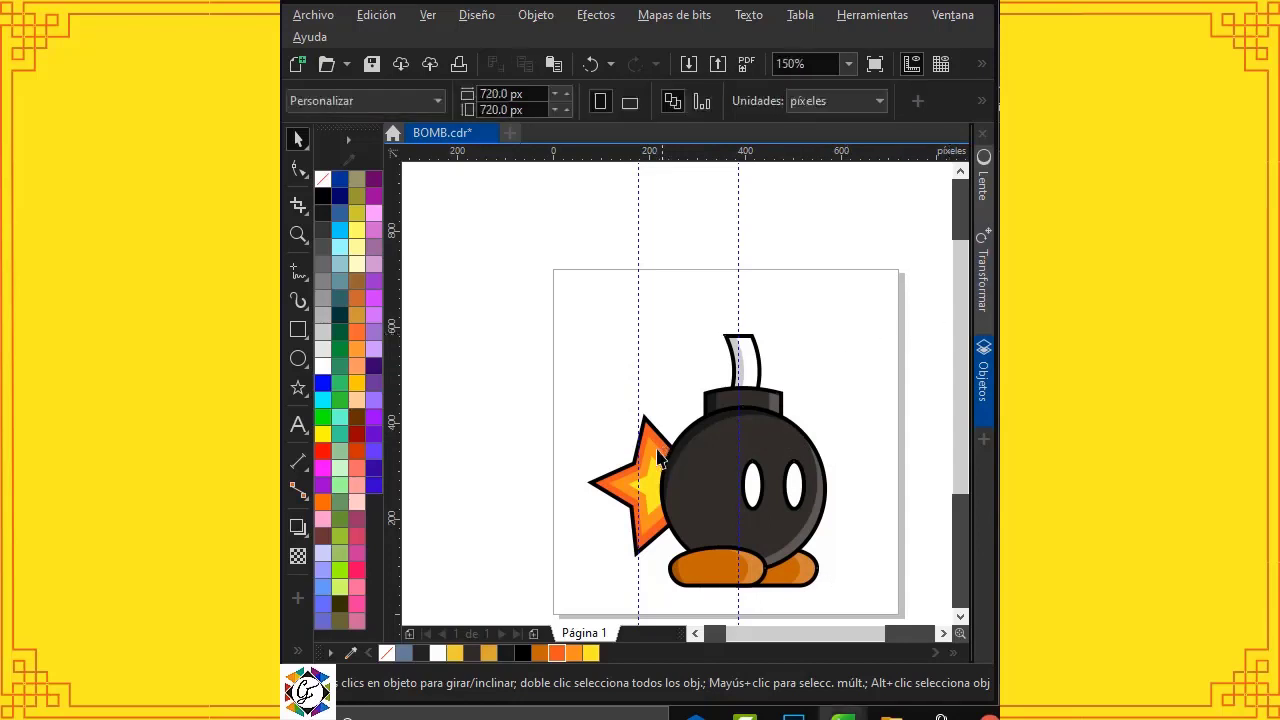
Step: Duplicate the layered star onto the tip of the fuse and shrink the copy to about 157 × 162 px
left_click(650, 487)
left_click_drag(660, 487, 736, 335)
left_click_drag(806, 410, 788, 383)
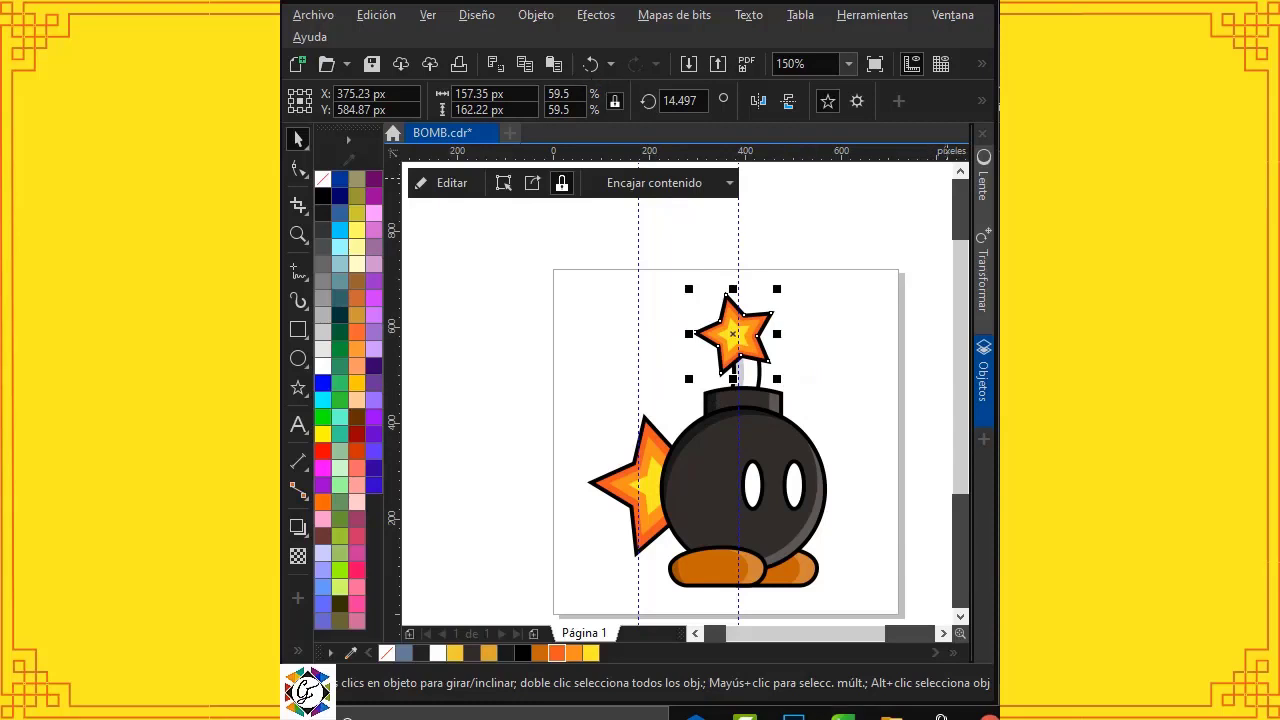
Step: Try scaling the fuse star to 40%
left_click(558, 93)
type("4")
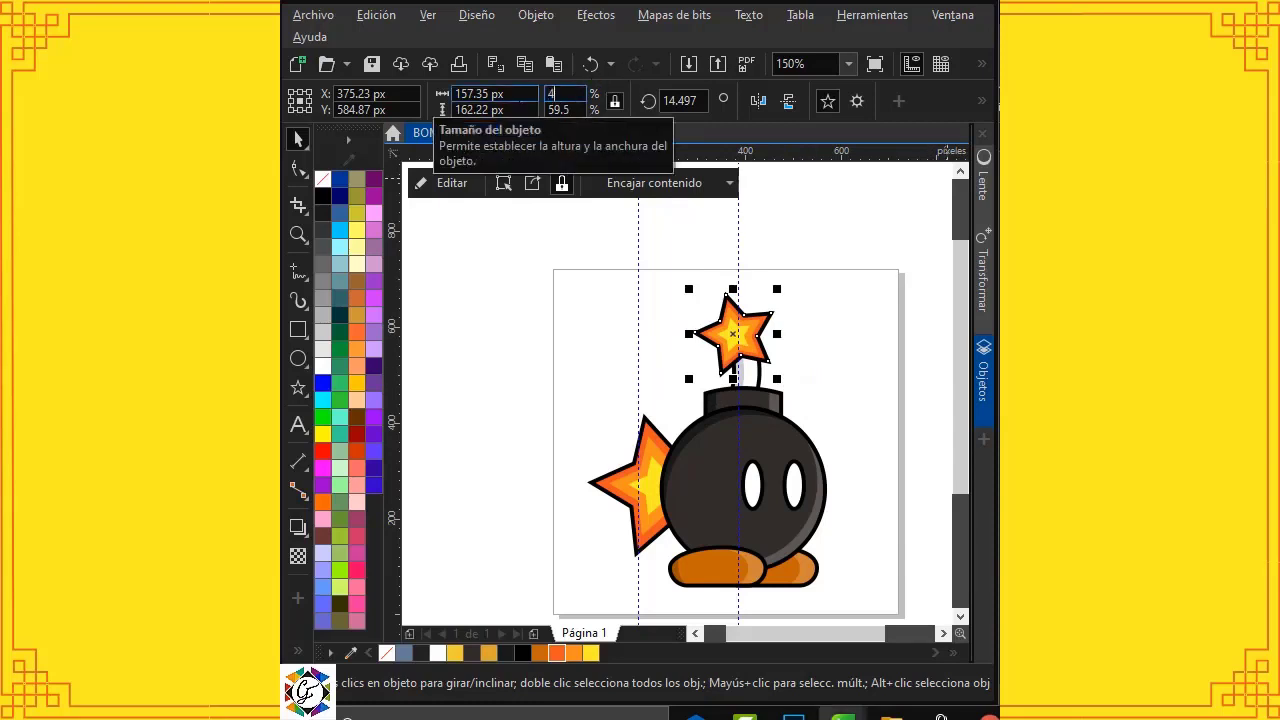
type("0")
key("Return")
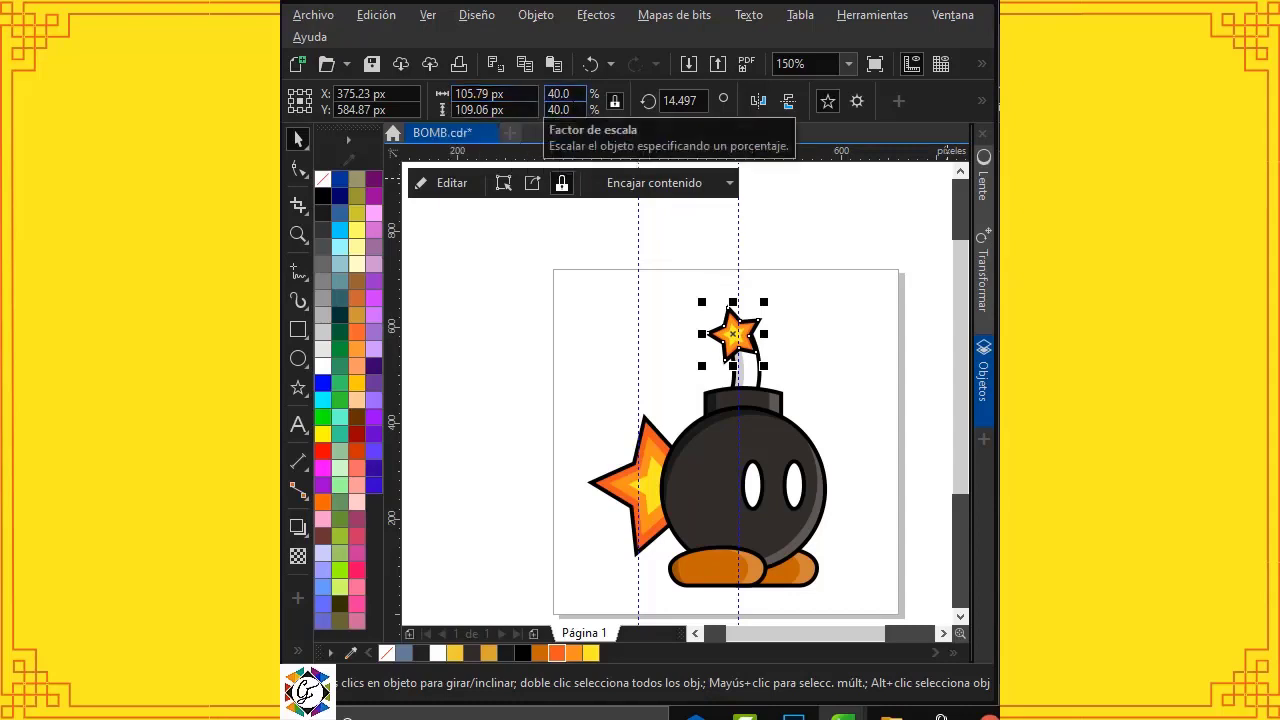
Step: Set the fuse star's scale factor to 50%
left_click(558, 93)
type("50")
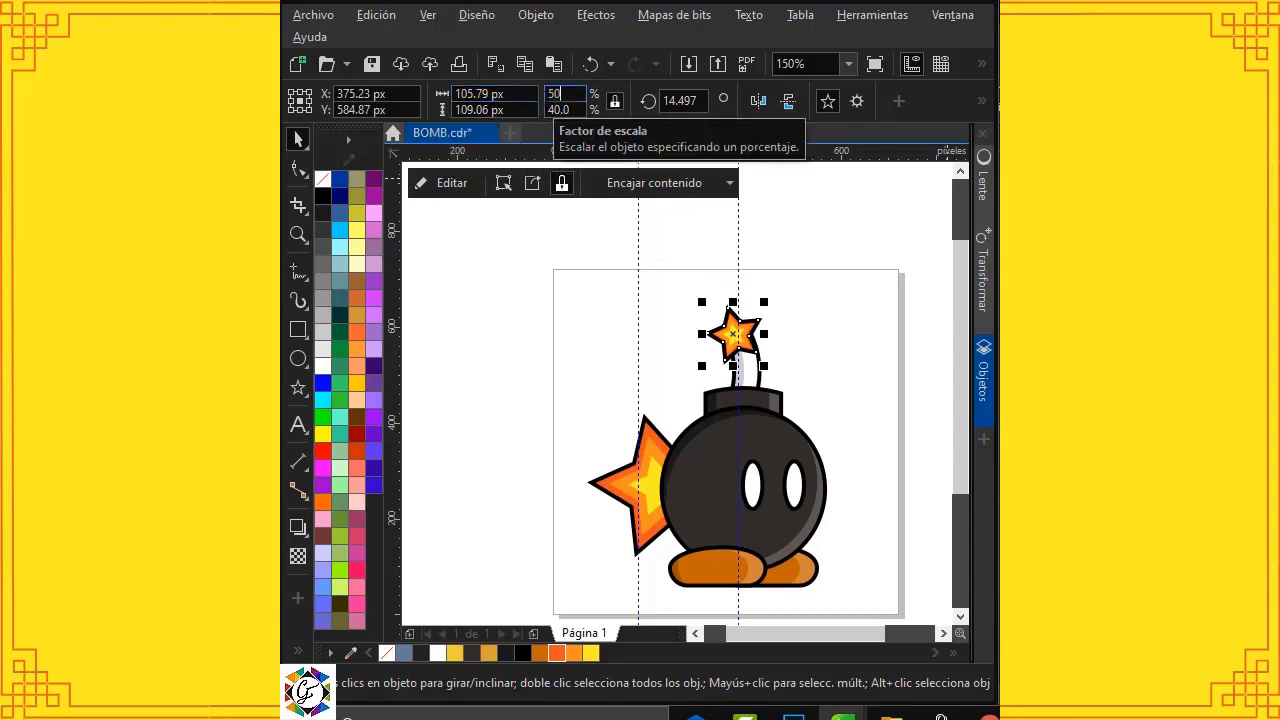
key("Return")
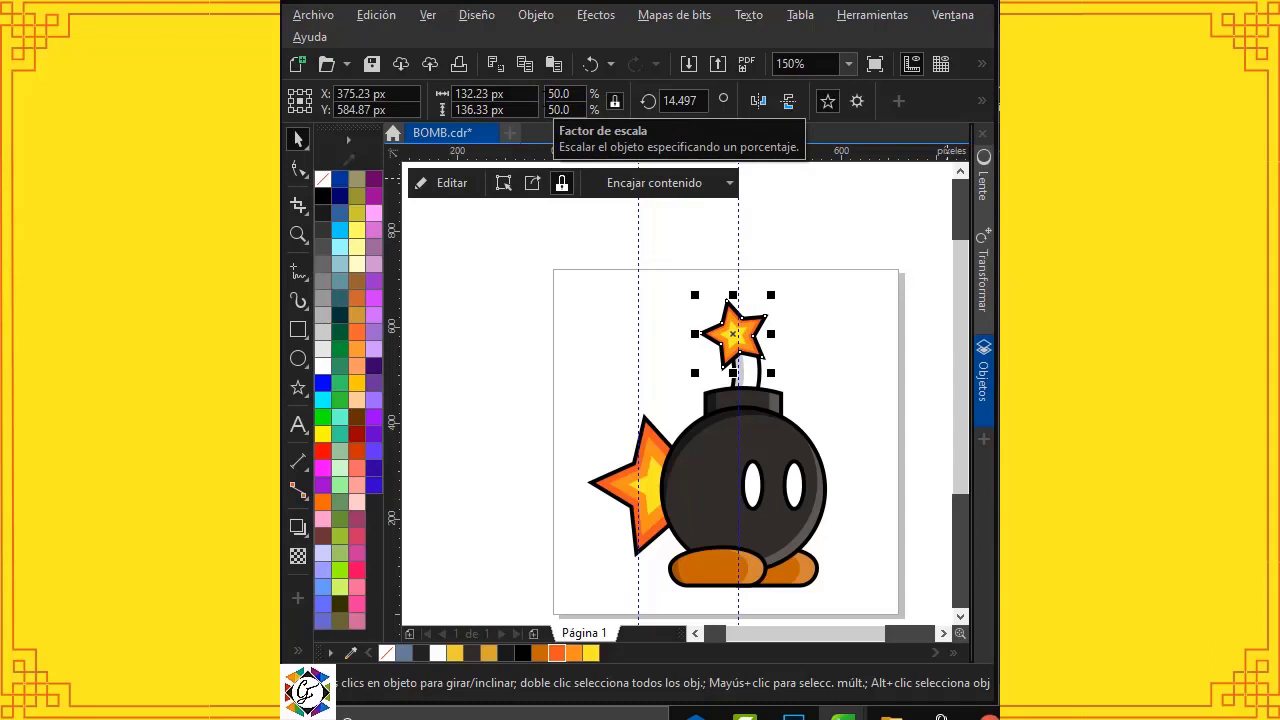
left_click(805, 301)
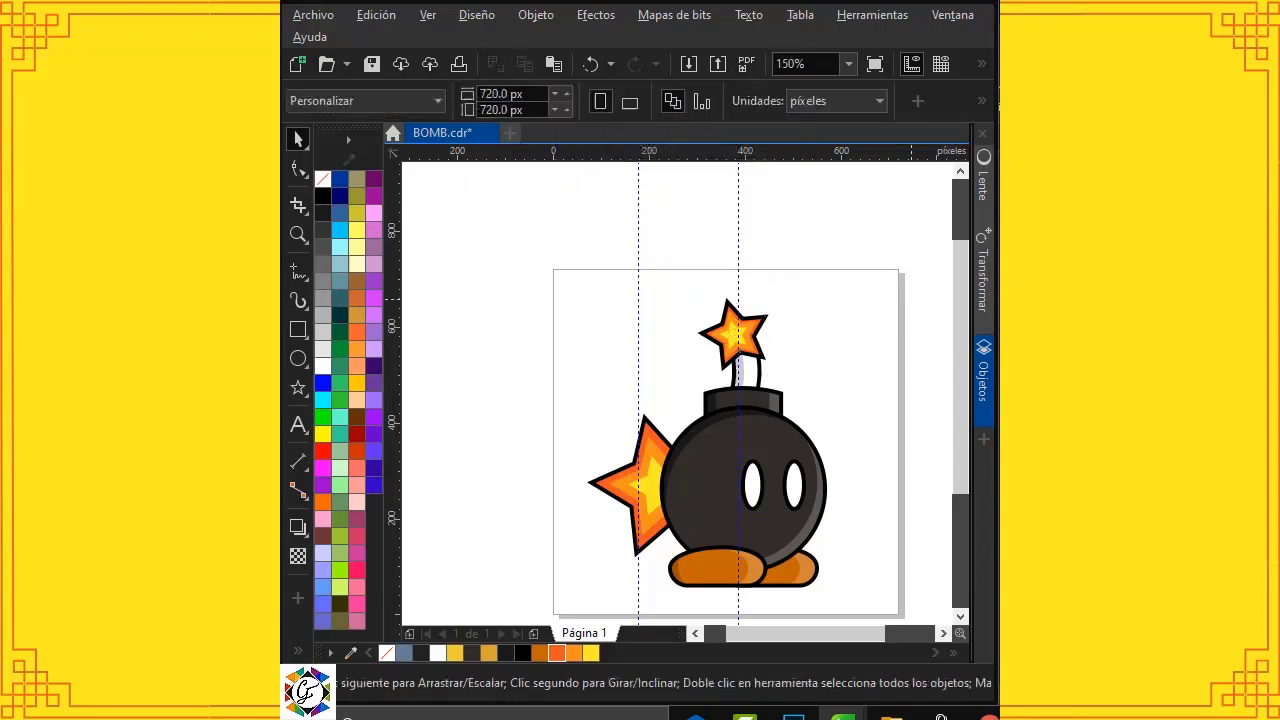
Step: Nudge the small star over the fuse tip to about X 380 px, Y 587 px
scroll(748, 325, "up", 5)
left_click(695, 332)
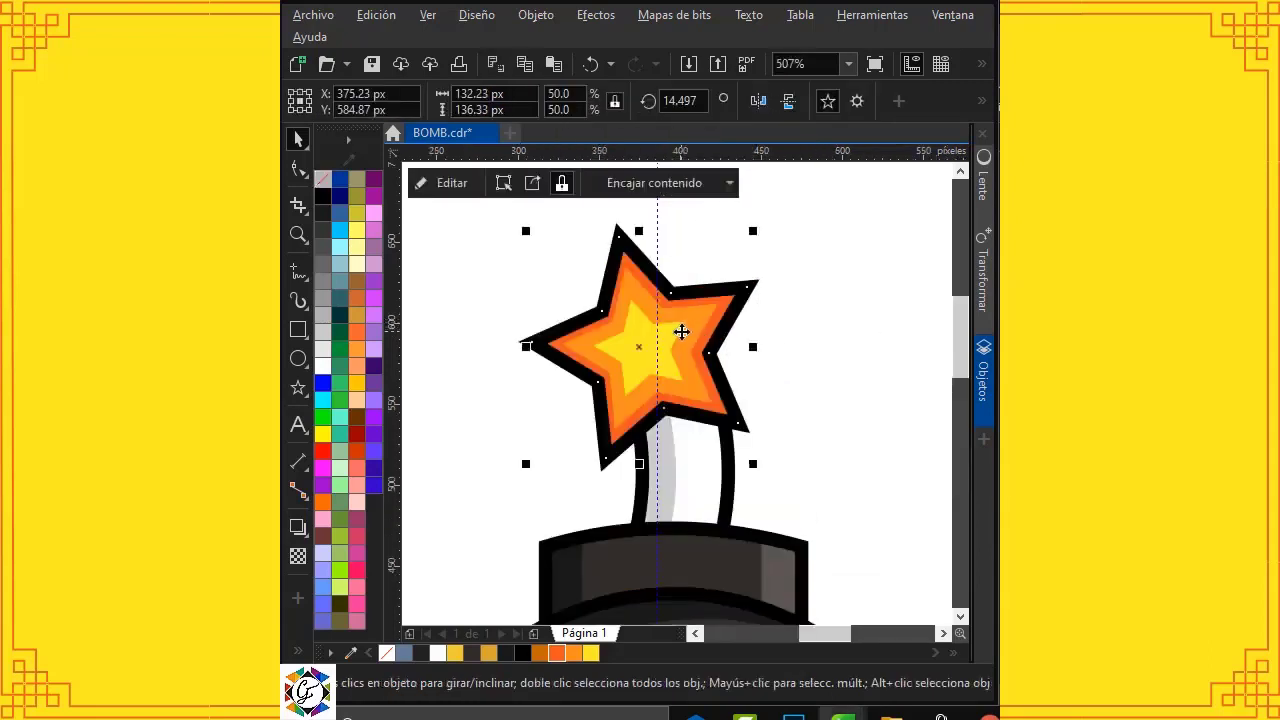
left_click_drag(691, 331, 689, 329)
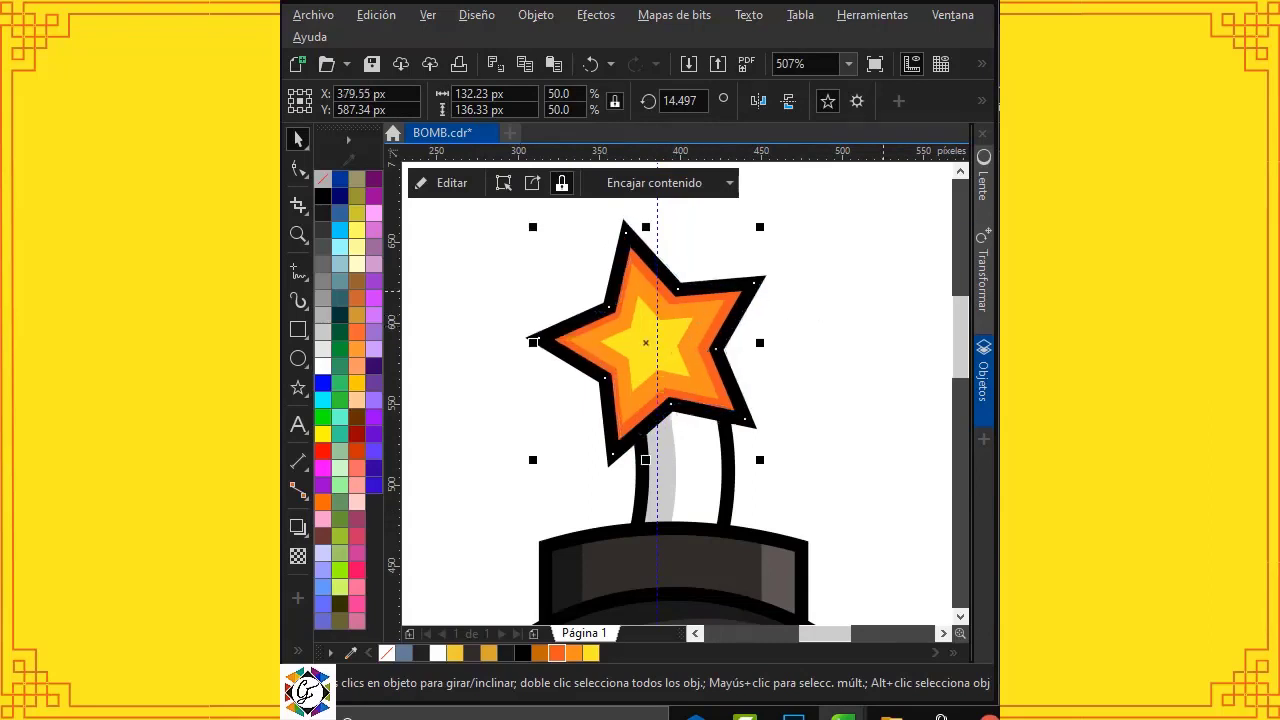
left_click(806, 296)
scroll(806, 296, "down", 4)
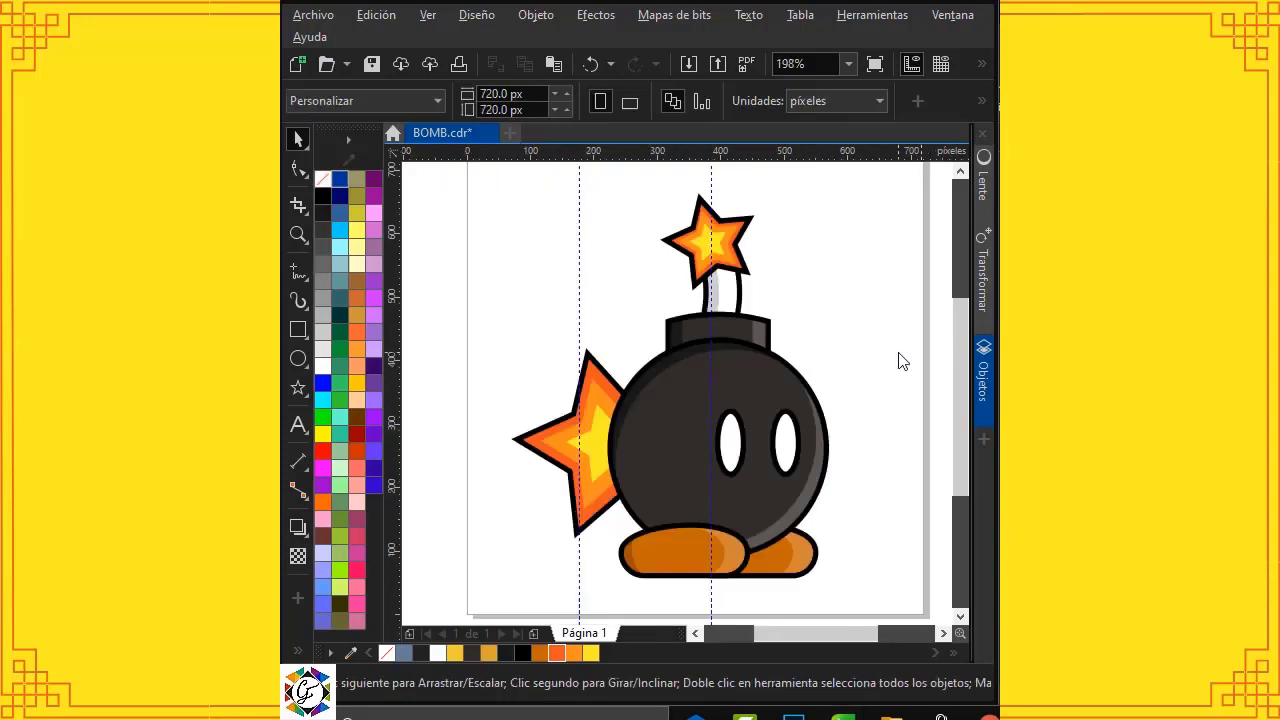
Step: Delete the two vertical guidelines crossing the bomb
left_click(712, 189)
key("Delete")
left_click_drag(579, 190, 580, 191)
key("Delete")
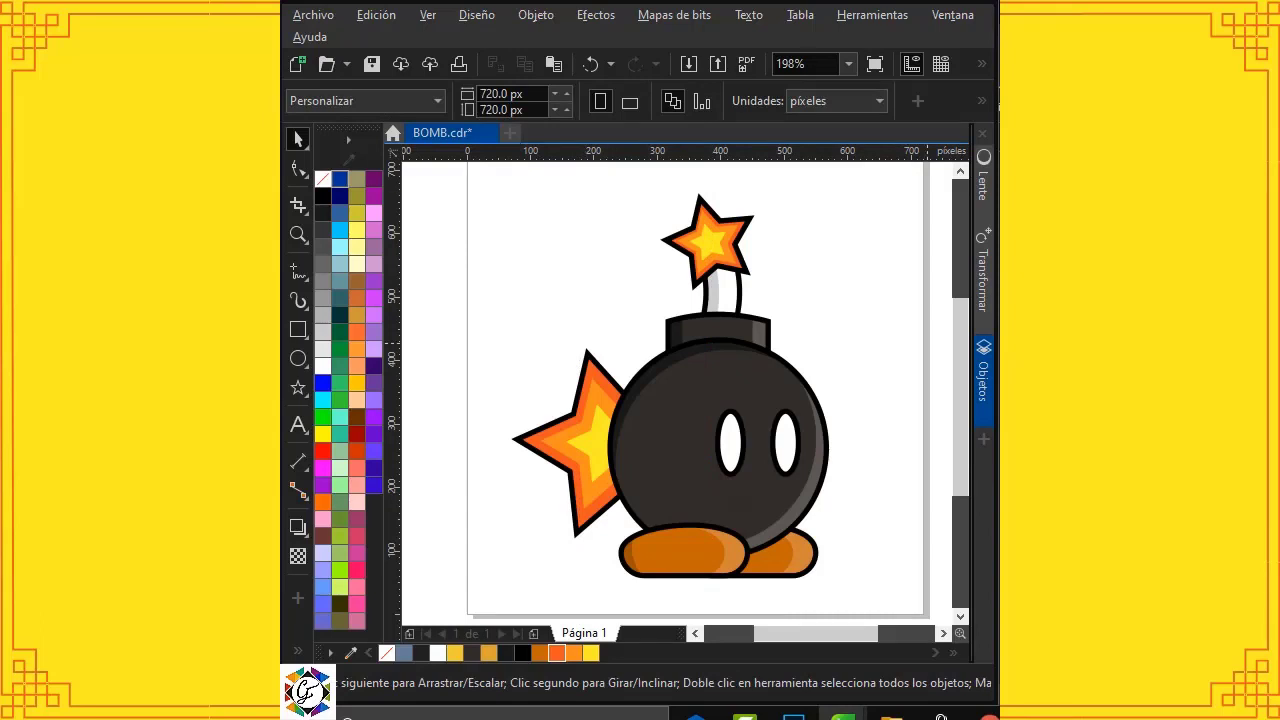
Step: Duplicate the left eye down and to the right, at about X 420 px, Y 260 px, and give the copy a hairline outline
scroll(539, 463, "up", 4)
left_click(525, 410)
left_click_drag(517, 366, 532, 414)
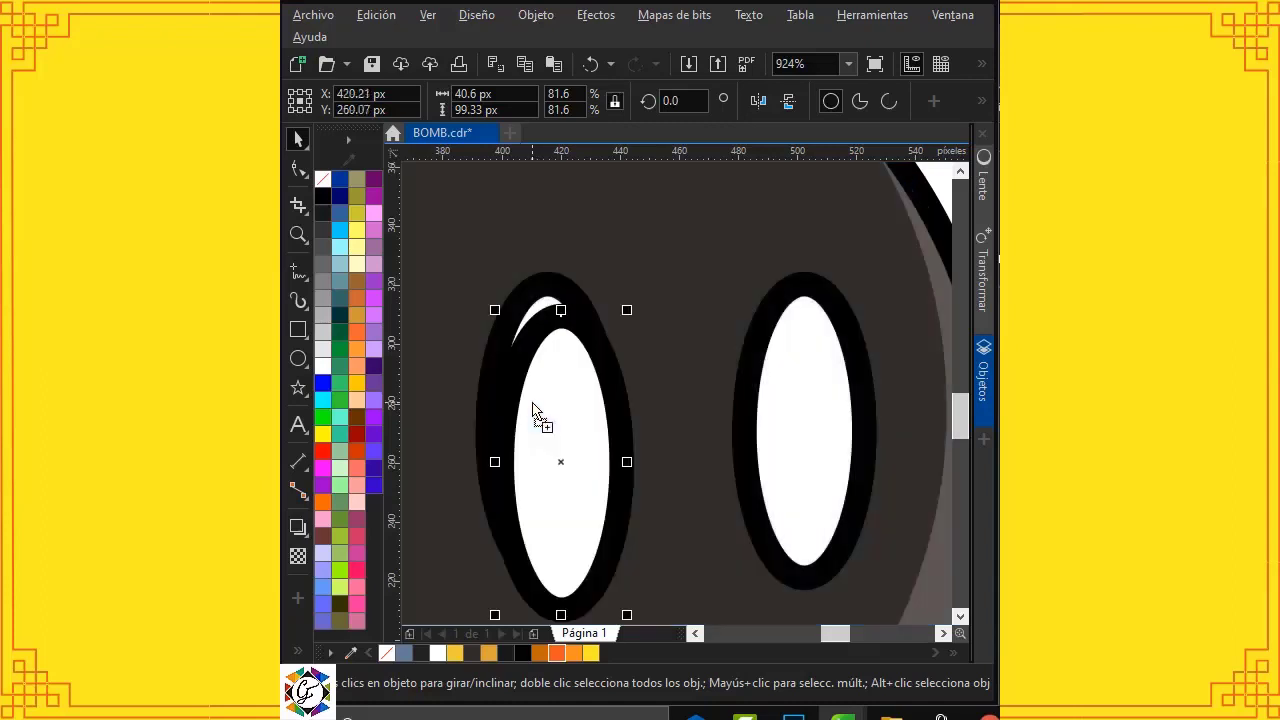
left_click(983, 111)
left_click(719, 146)
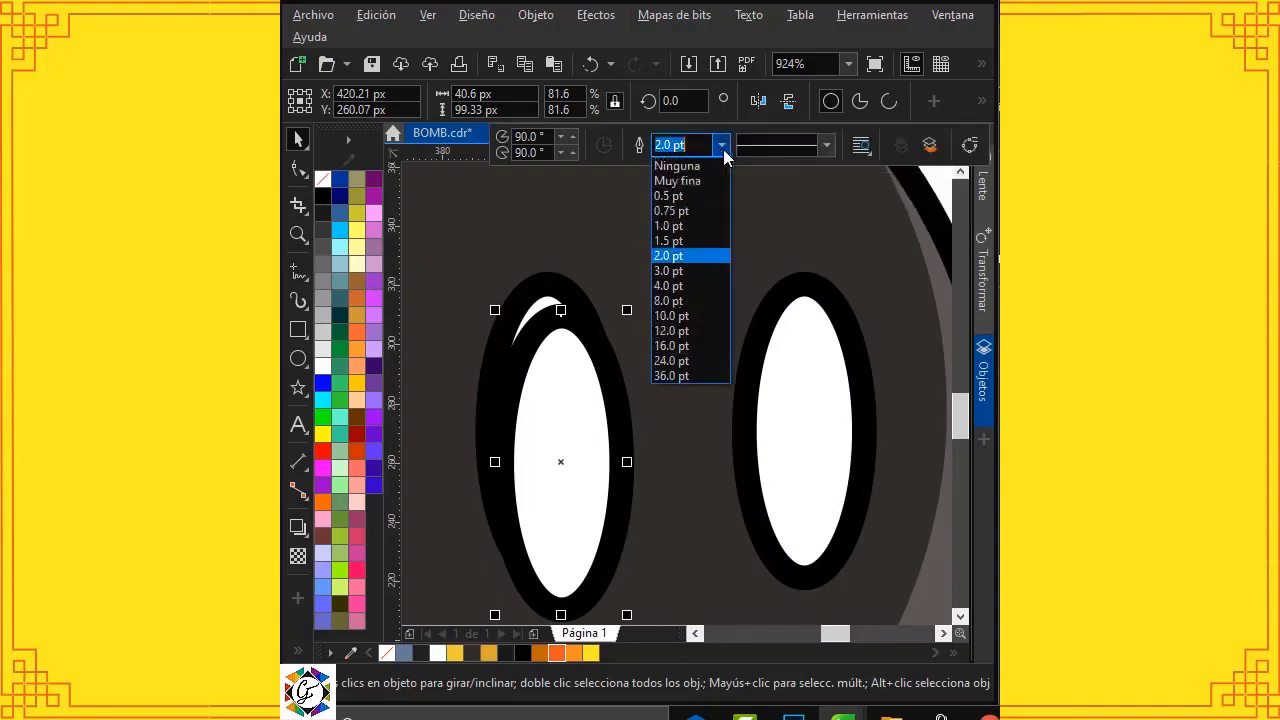
left_click(680, 181)
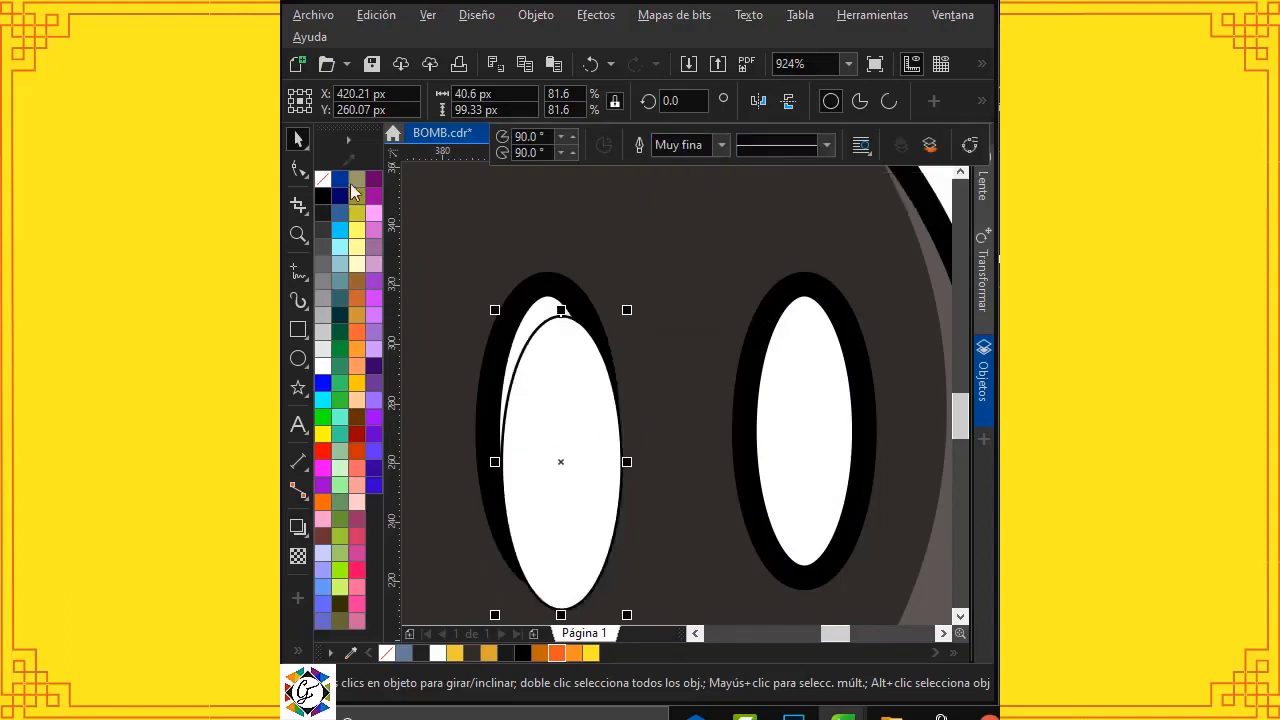
Step: Use Smart Fill to create a crescent shadow shape between the left eye's edge and the offset ellipse
left_click(302, 655)
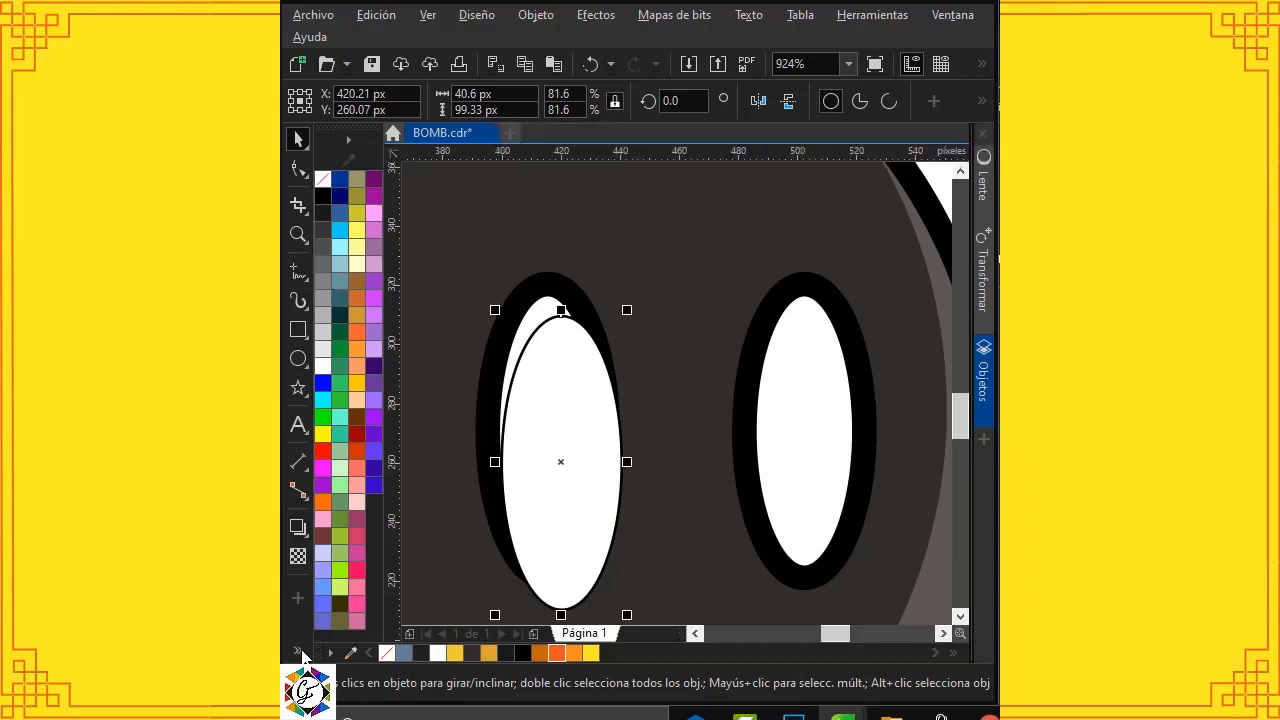
left_click(295, 652)
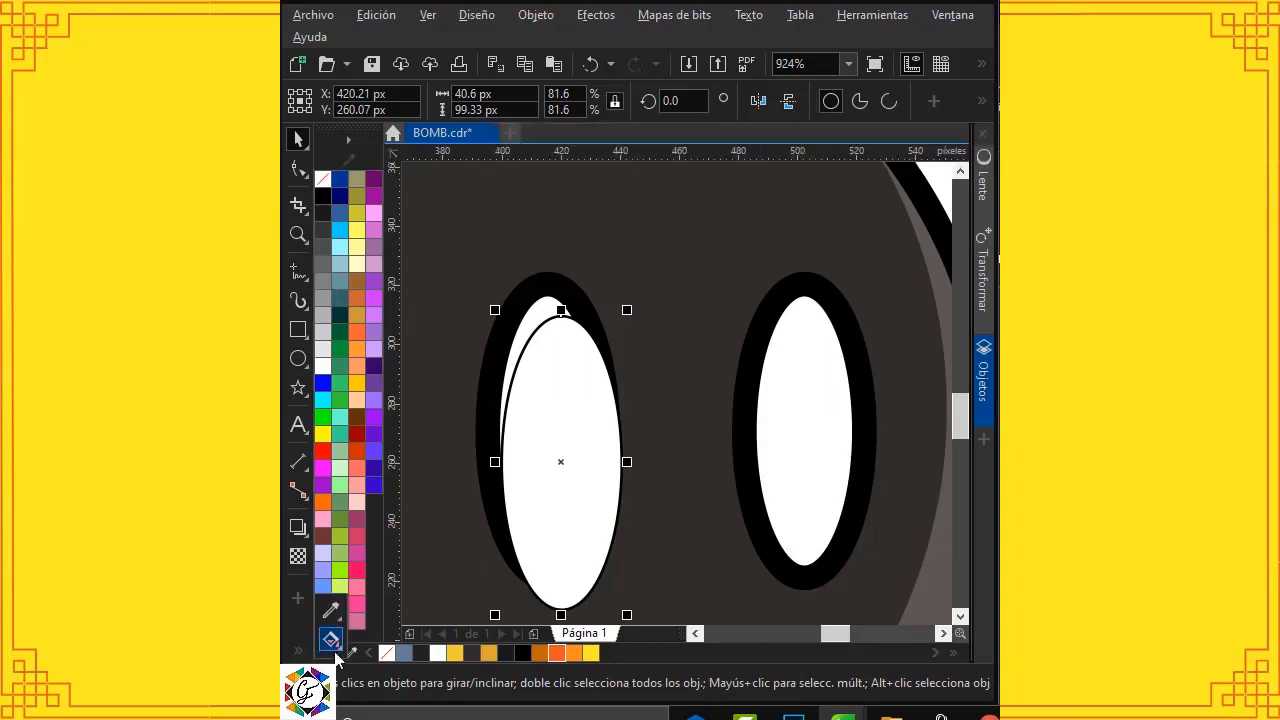
left_click(331, 640)
left_click(338, 650)
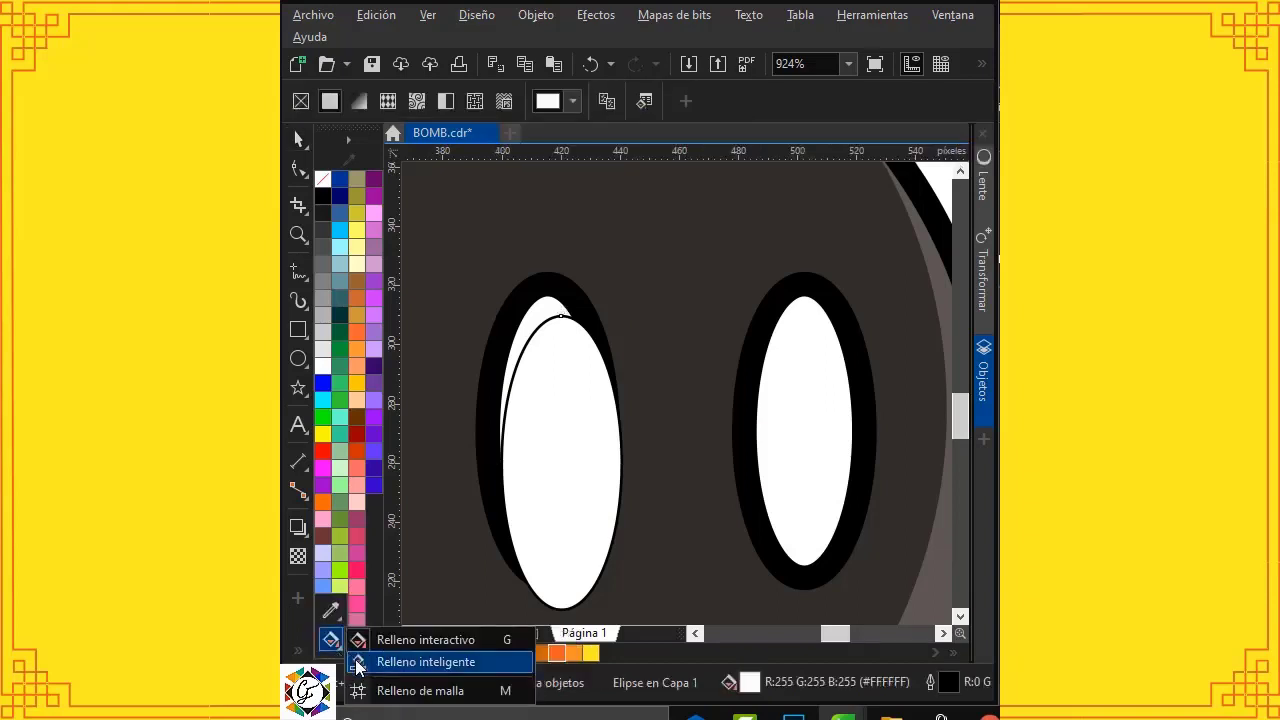
left_click(360, 662)
left_click(538, 307)
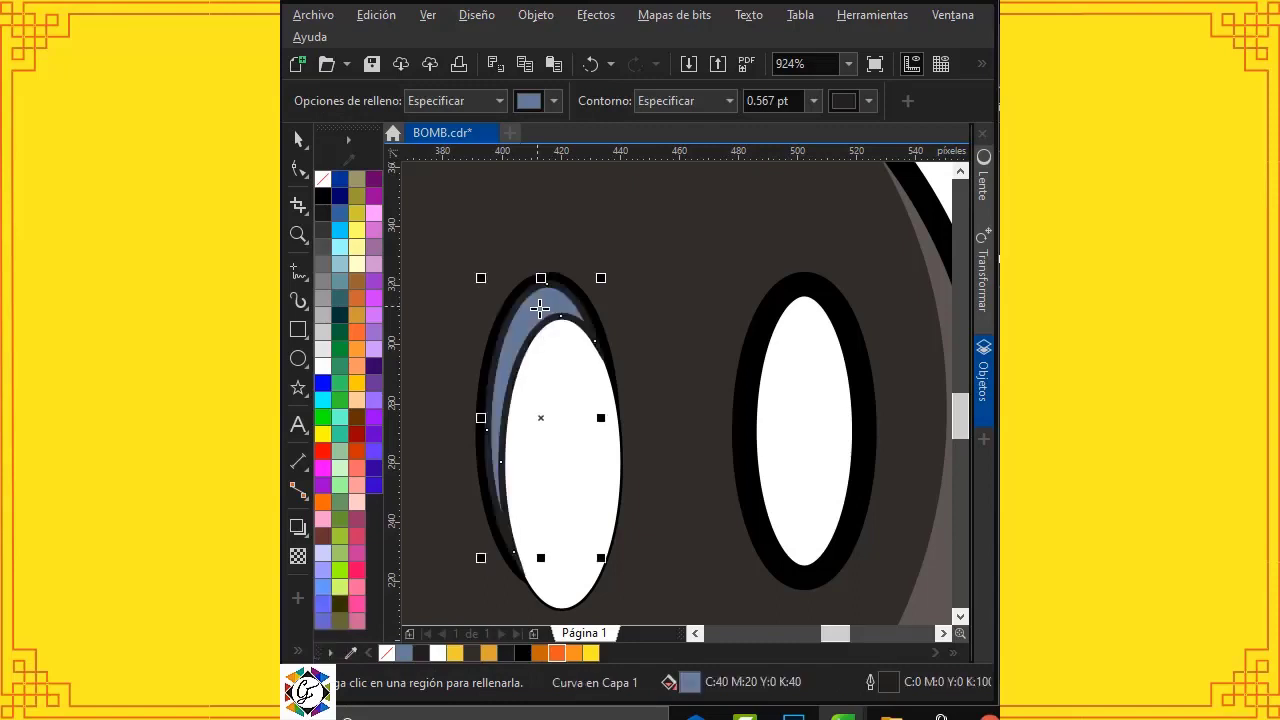
Step: Delete the offset ellipse copy over the left eye
left_click(300, 141)
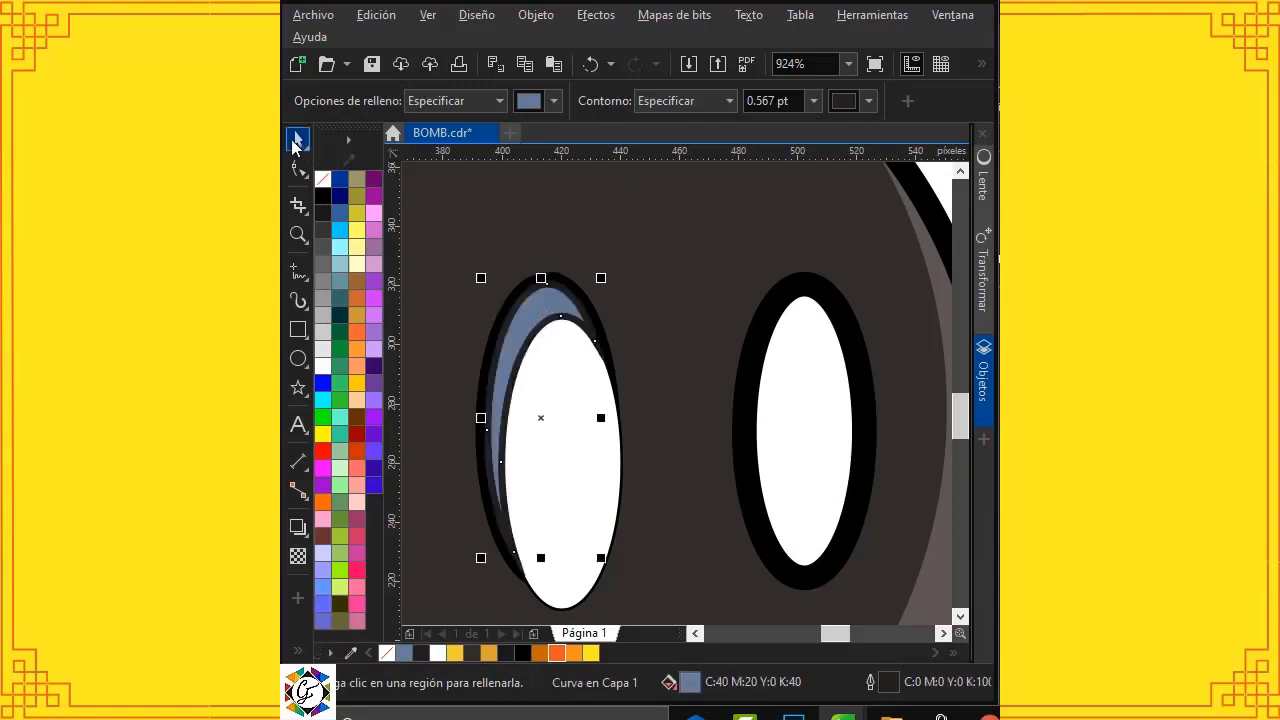
left_click(576, 392)
key("Delete")
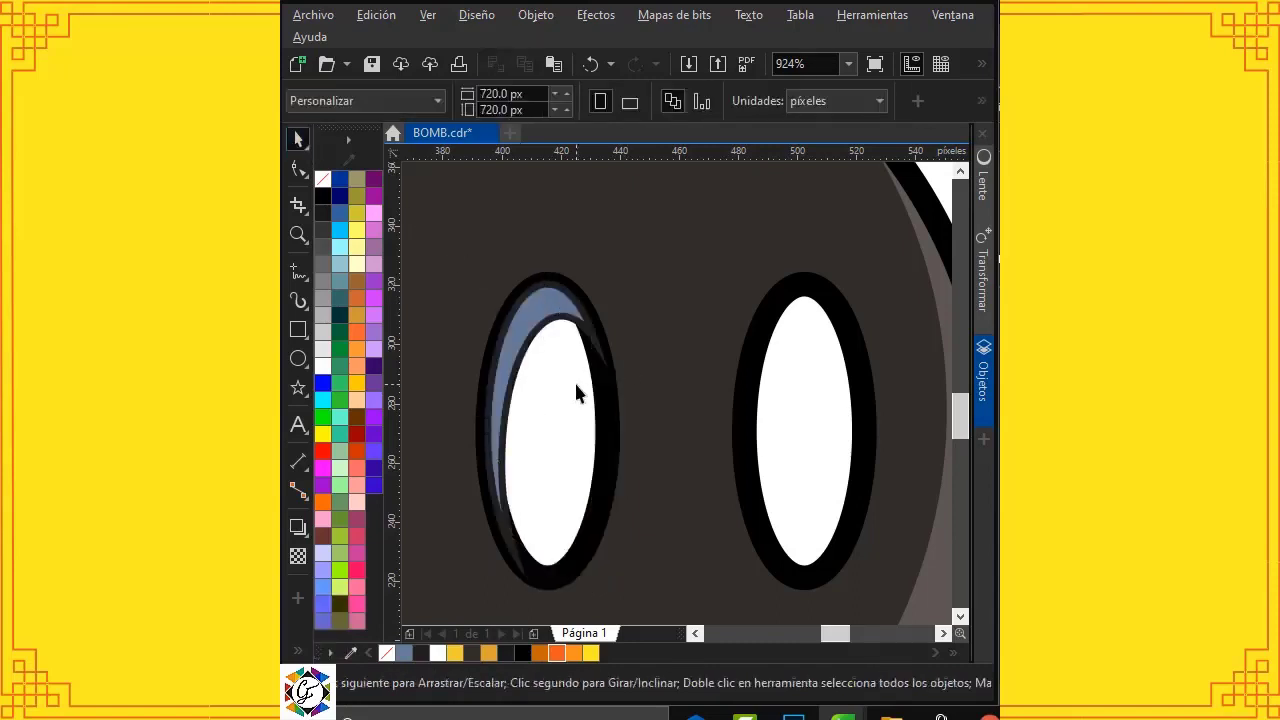
Step: Fill the left eye's crescent with black and remove its outline
left_click(535, 310)
left_click(538, 290)
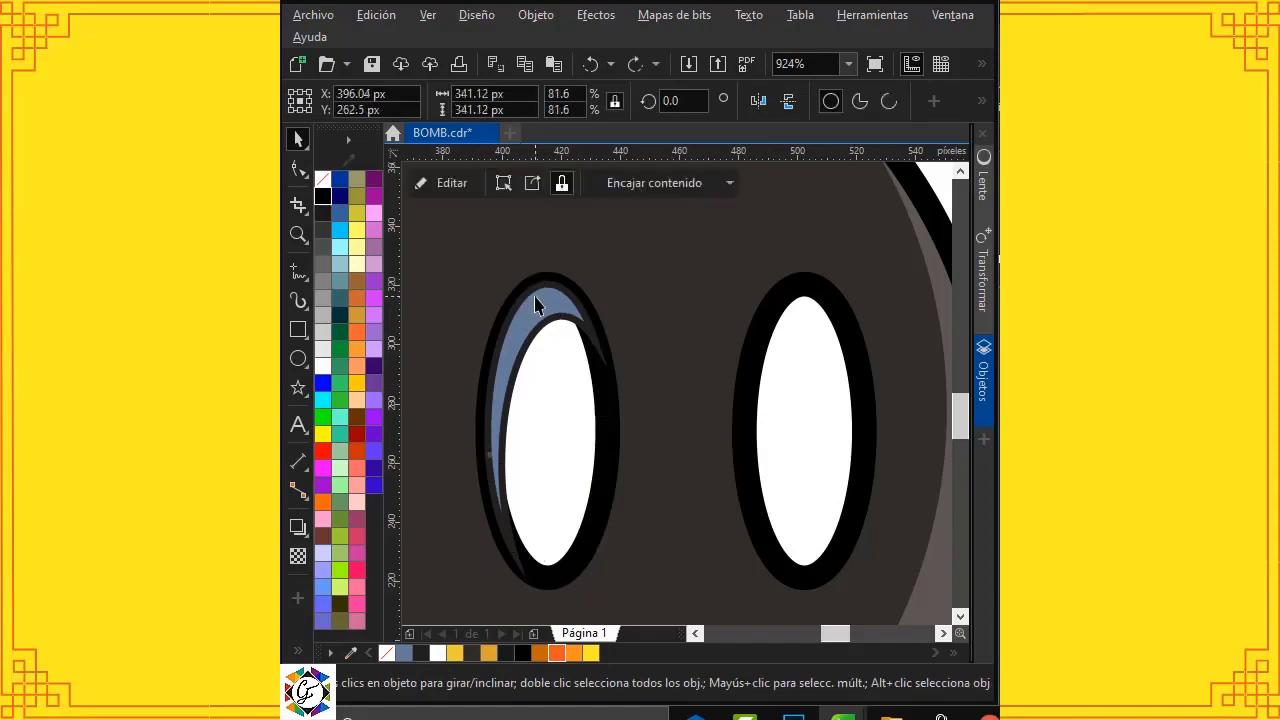
left_click(540, 305)
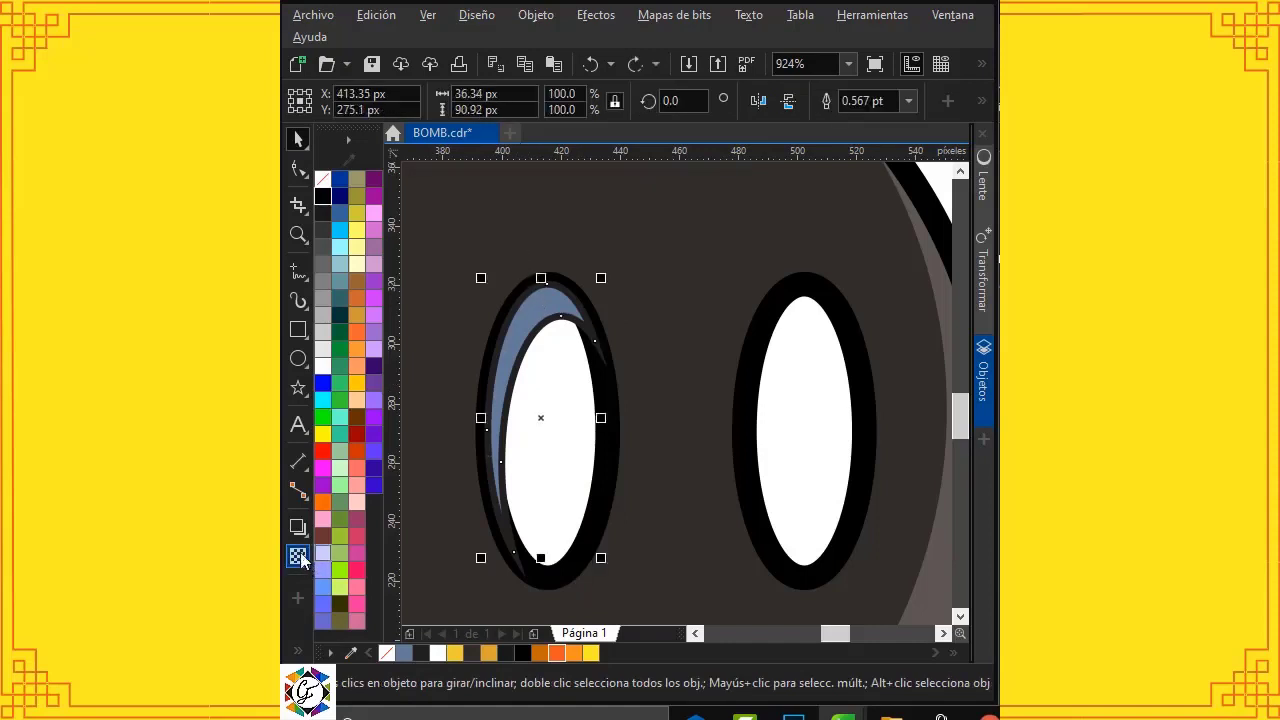
left_click(338, 194)
right_click(322, 179)
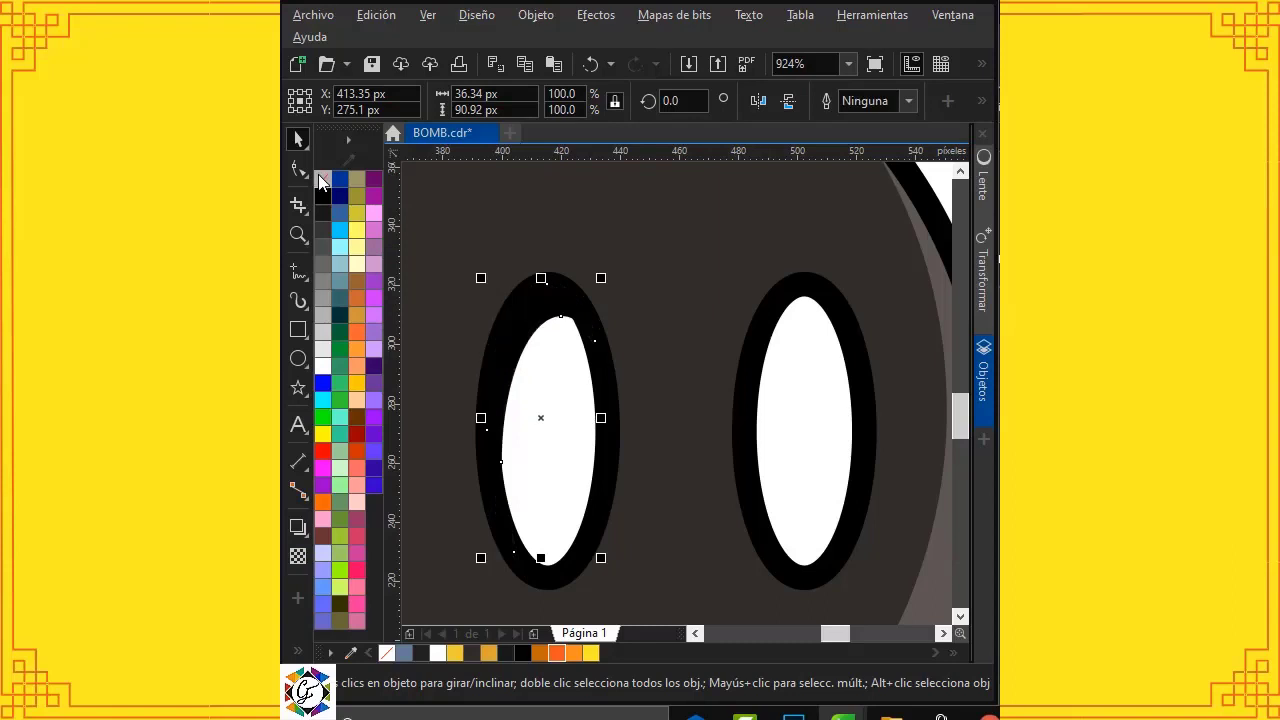
Step: Apply a uniform transparency of 70 to the left eye's black crescent
left_click(297, 557)
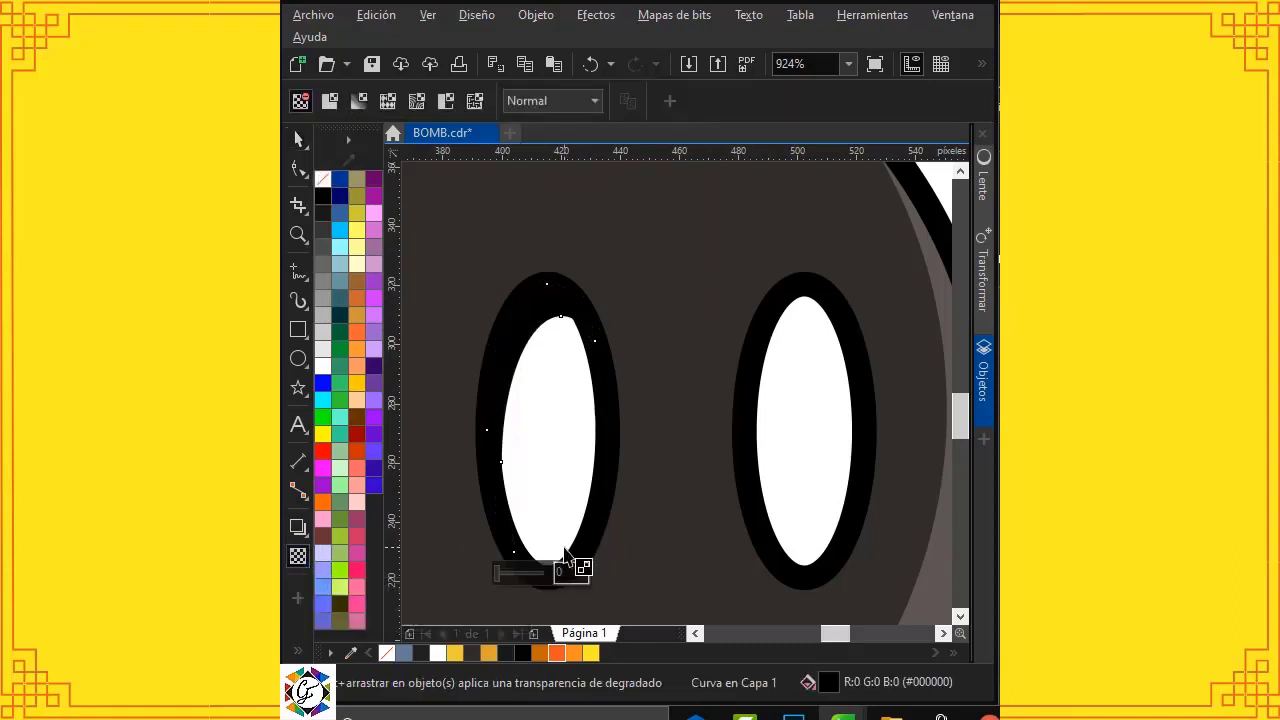
left_click(568, 572)
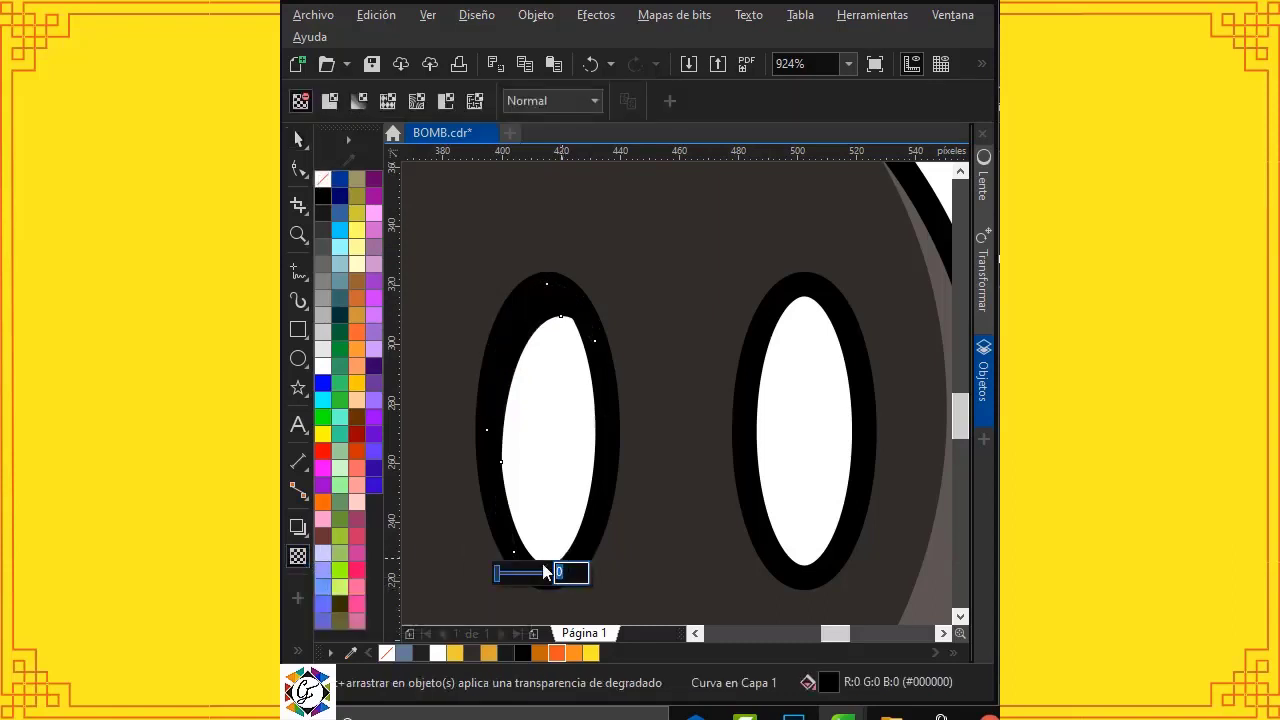
key("Return")
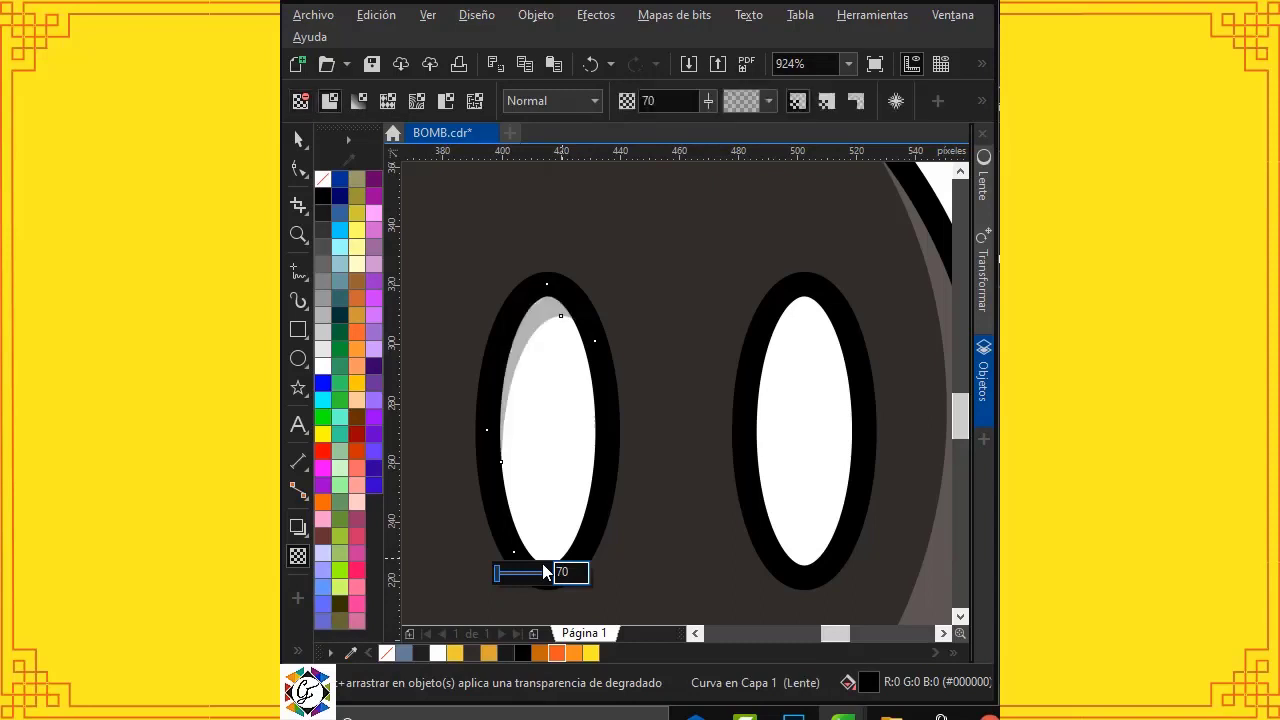
Step: PowerClip the semi-transparent black crescent inside the left eye's ellipse
left_click(297, 138)
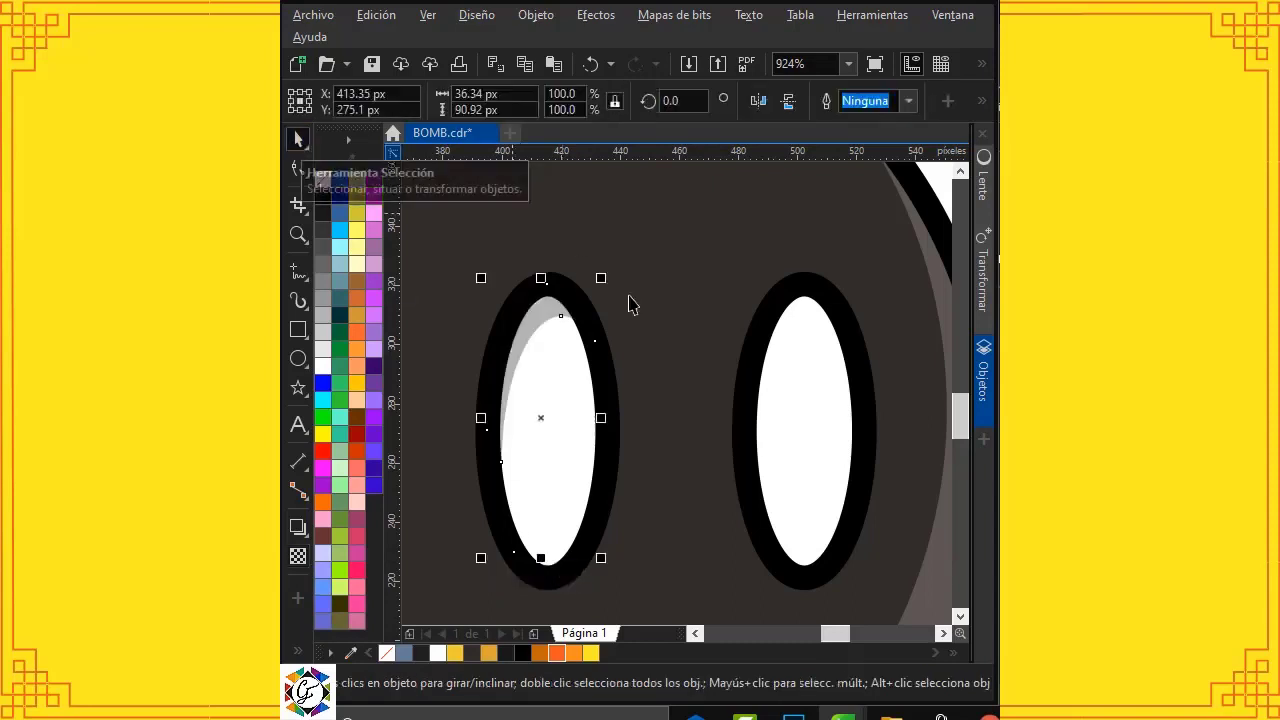
right_click(543, 310)
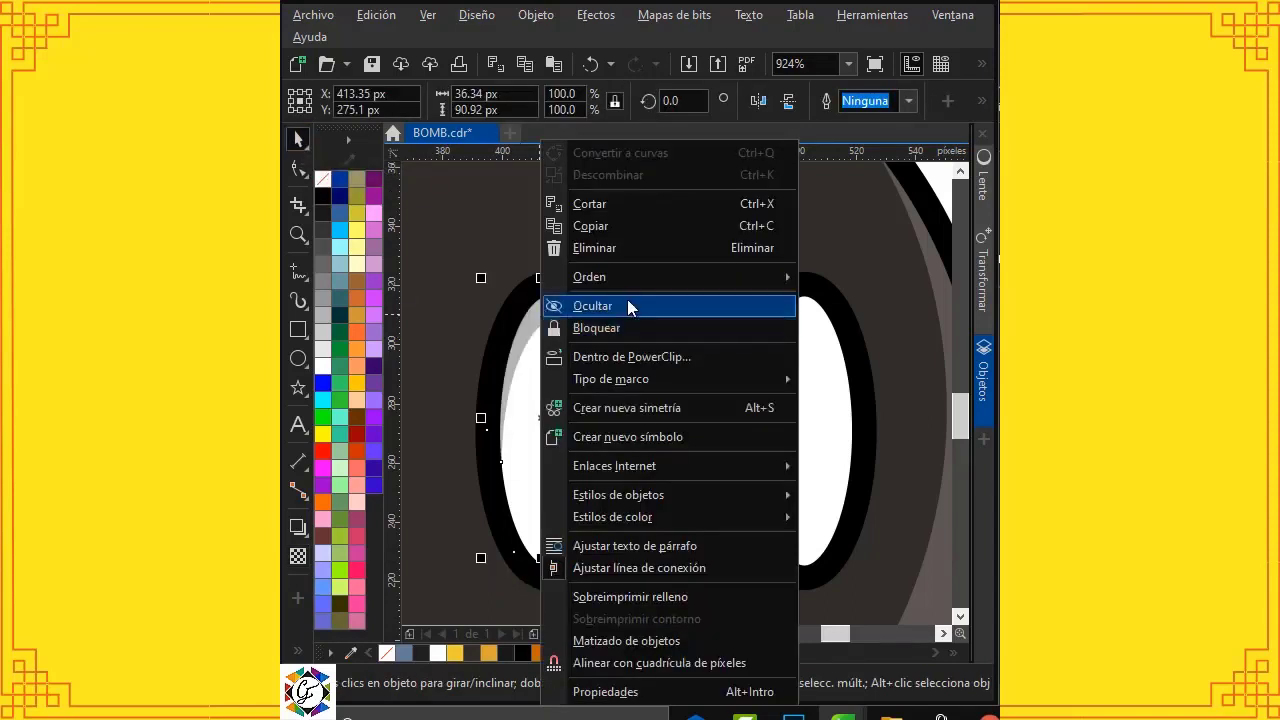
left_click(637, 357)
left_click(561, 376)
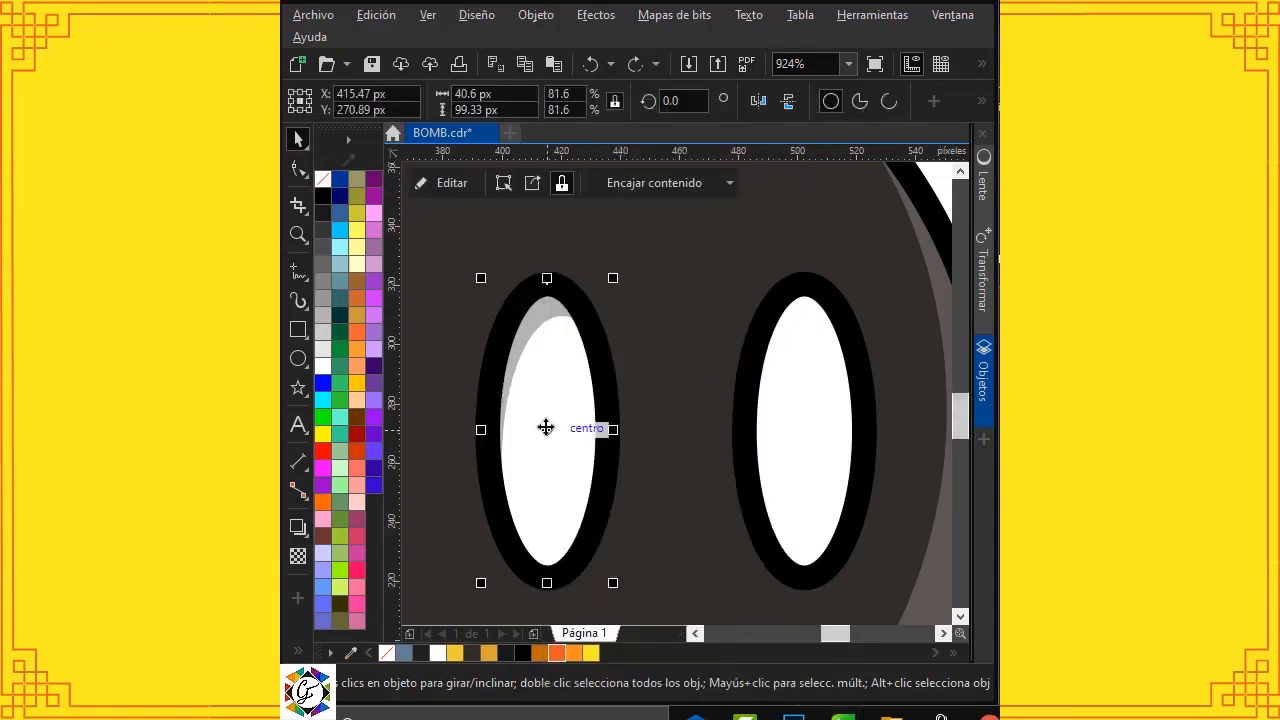
Step: Place a copy of the shaded left eye over the right eye and delete the plain right-eye ellipse underneath
left_click_drag(545, 428, 805, 431)
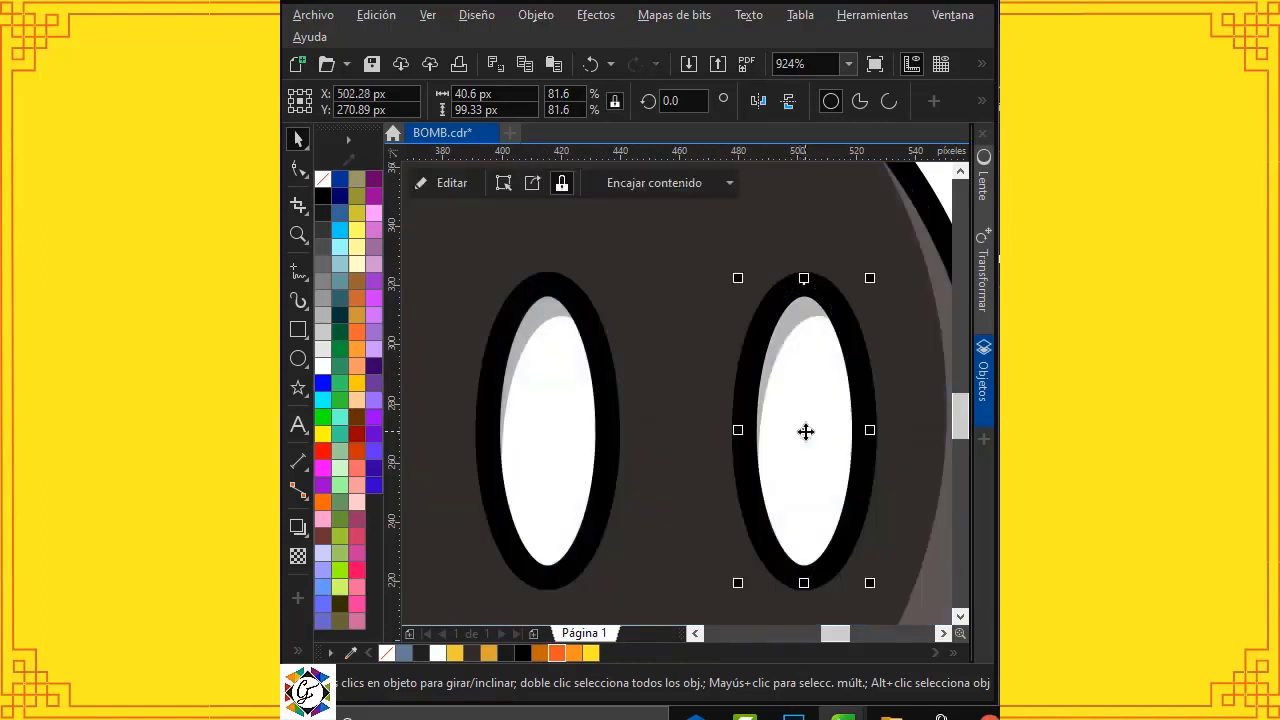
left_click(985, 397)
left_click(760, 313)
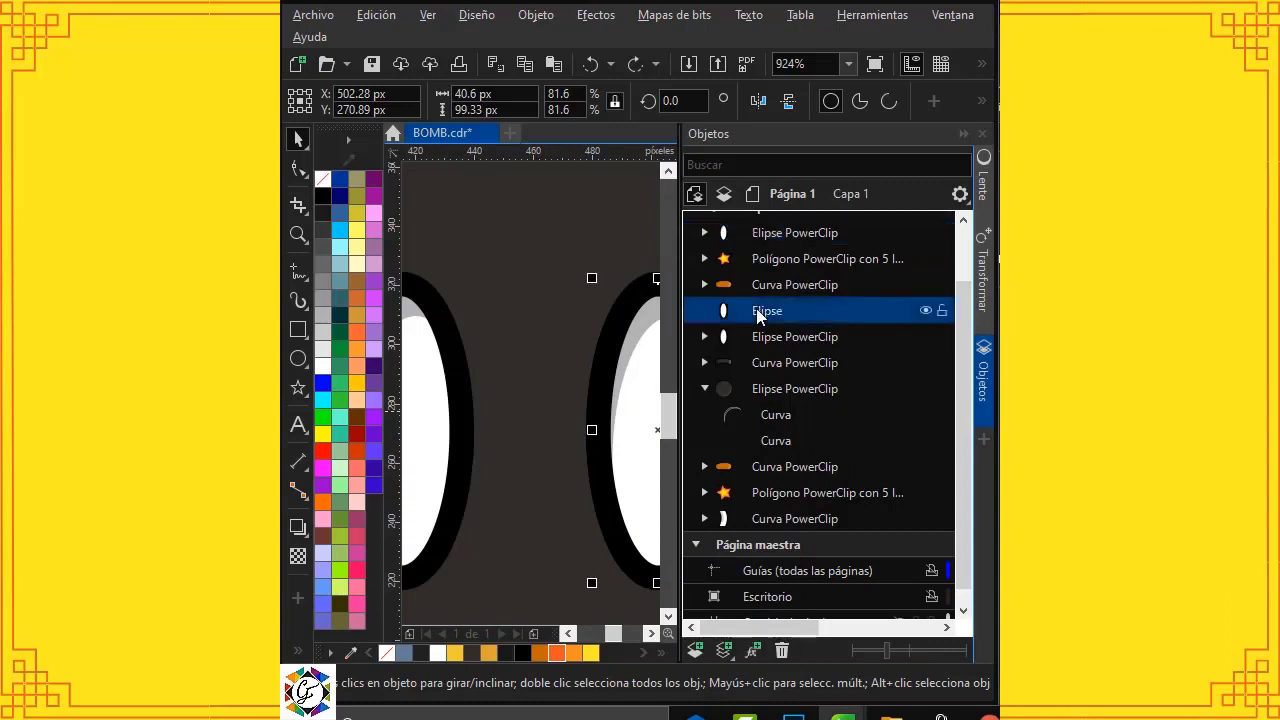
key("Delete")
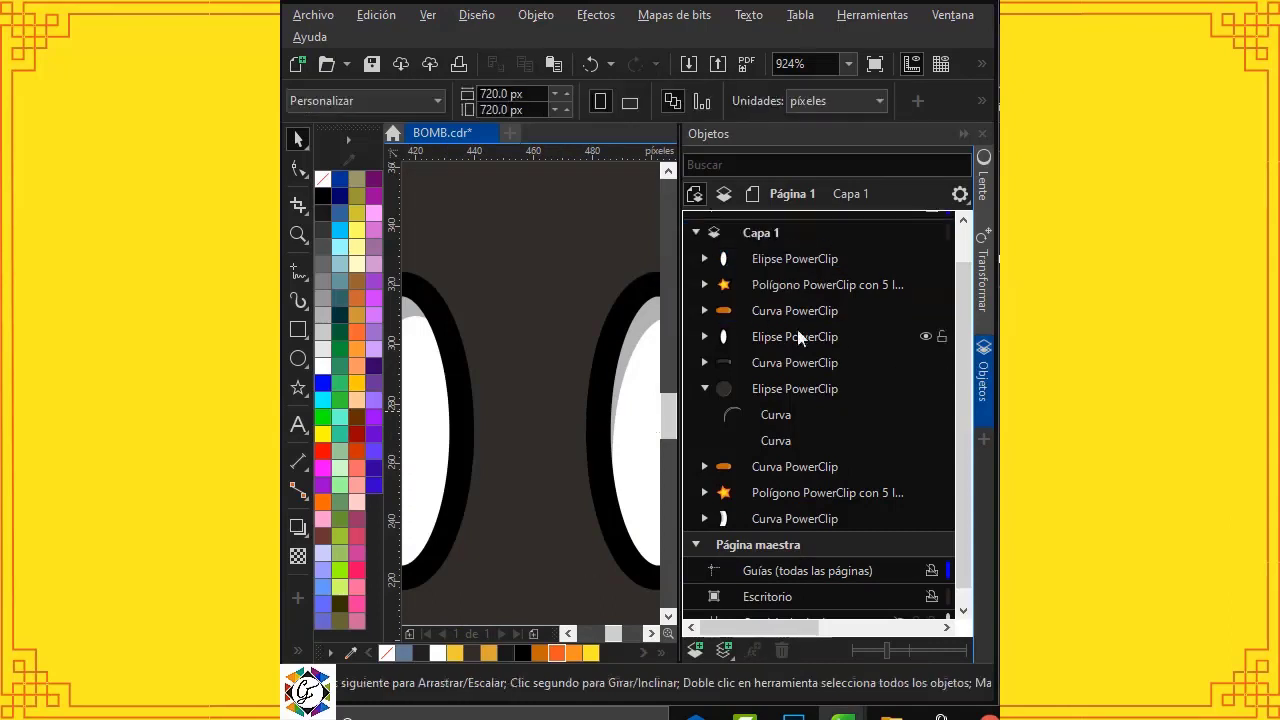
left_click(985, 387)
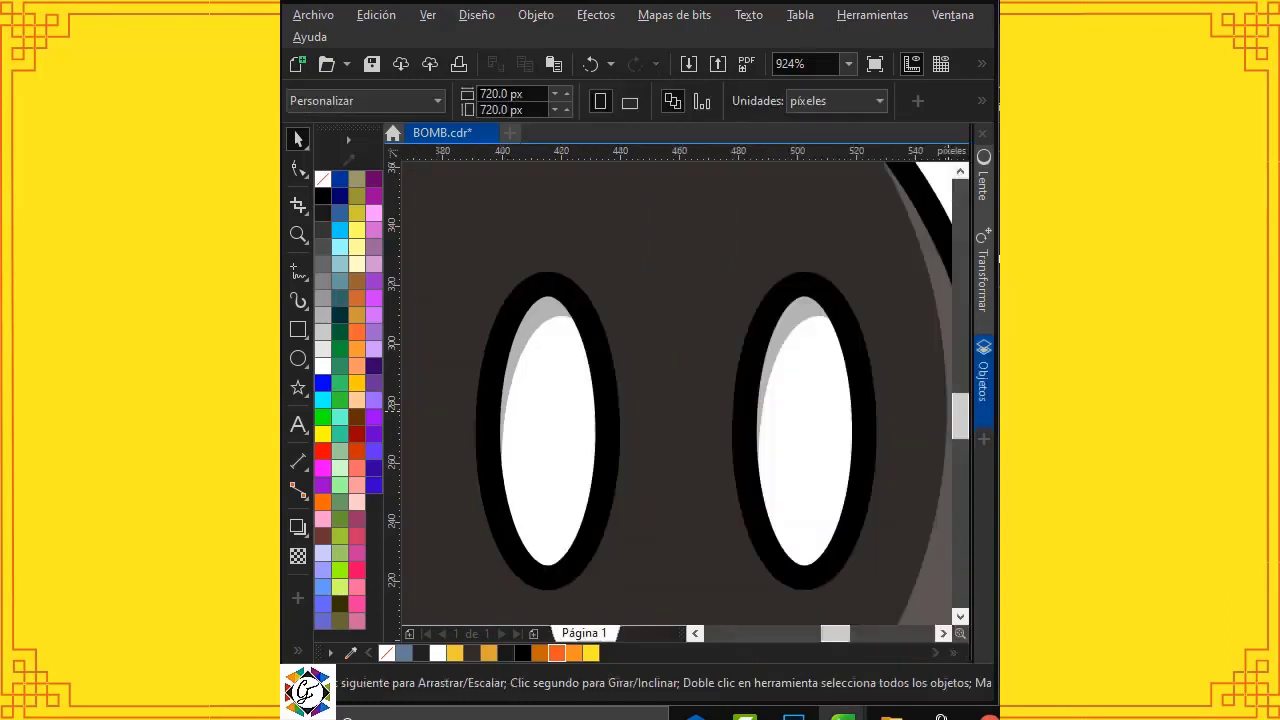
key("ctrl+z")
Step: Create a 720 by 720 px page-frame rectangle behind the bomb, fill it with yellow and remove its outline
key("shift+F4")
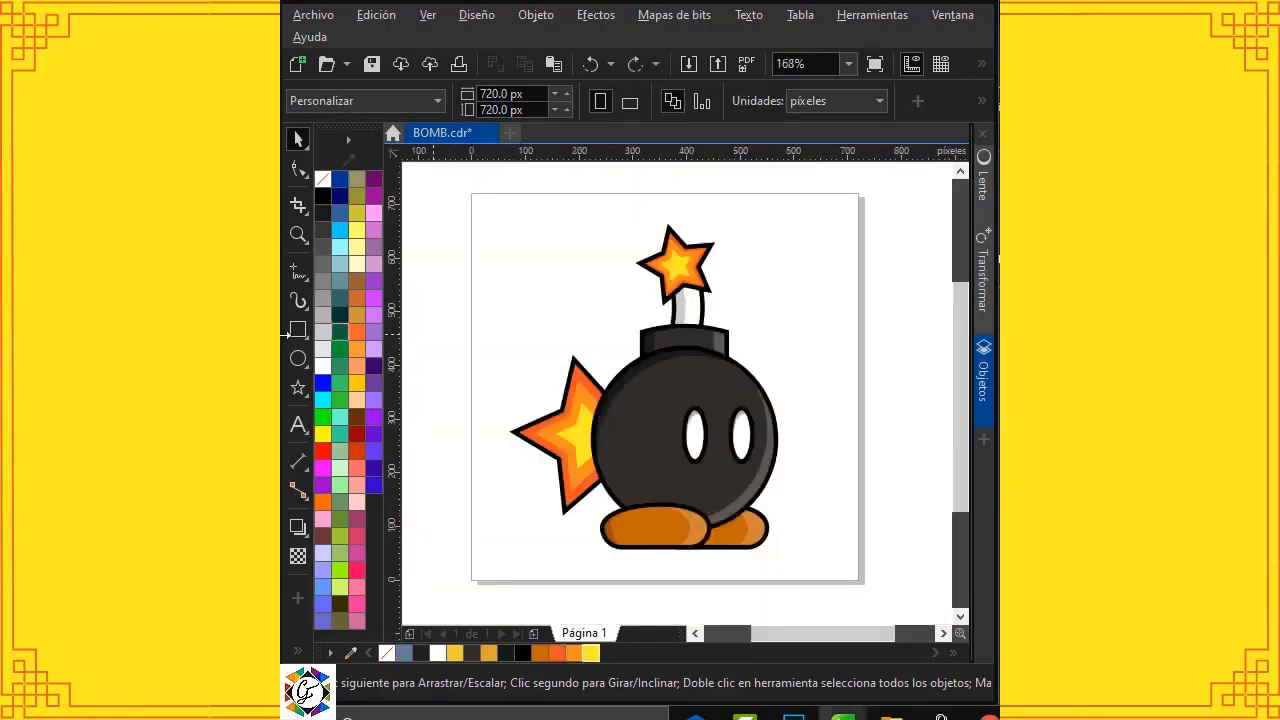
double_click(298, 334)
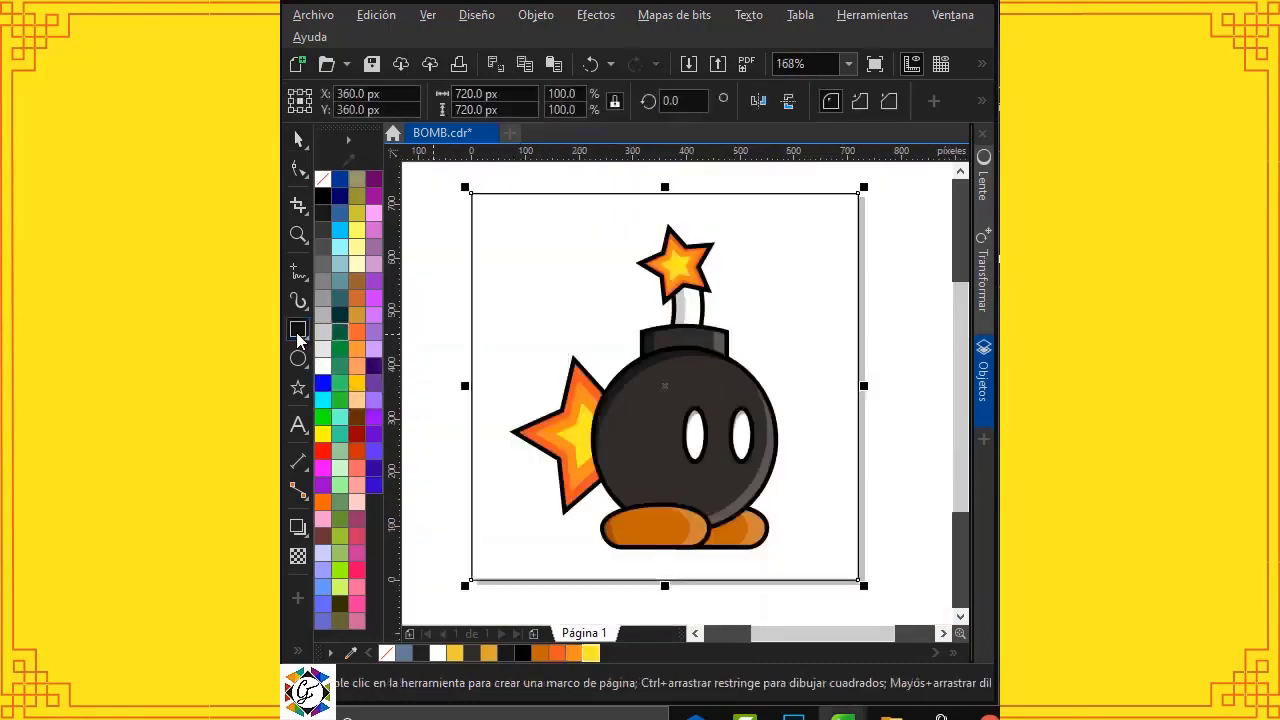
left_click(303, 146)
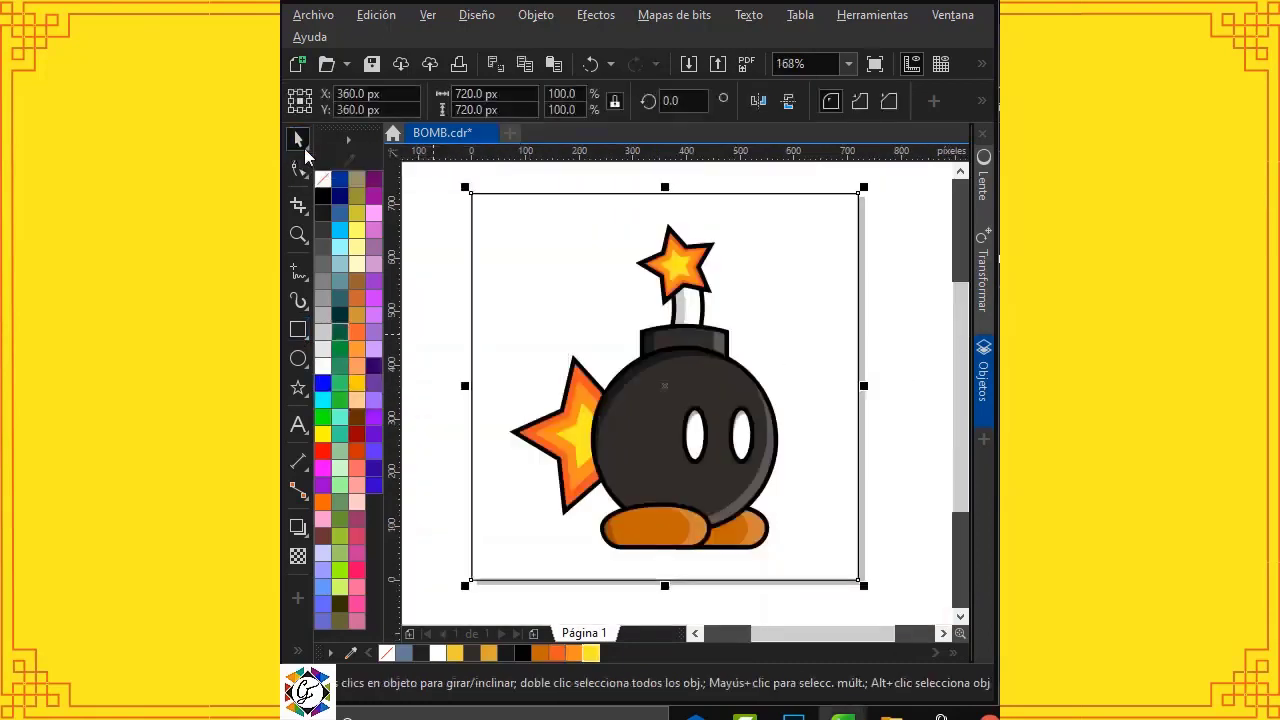
left_click(590, 653)
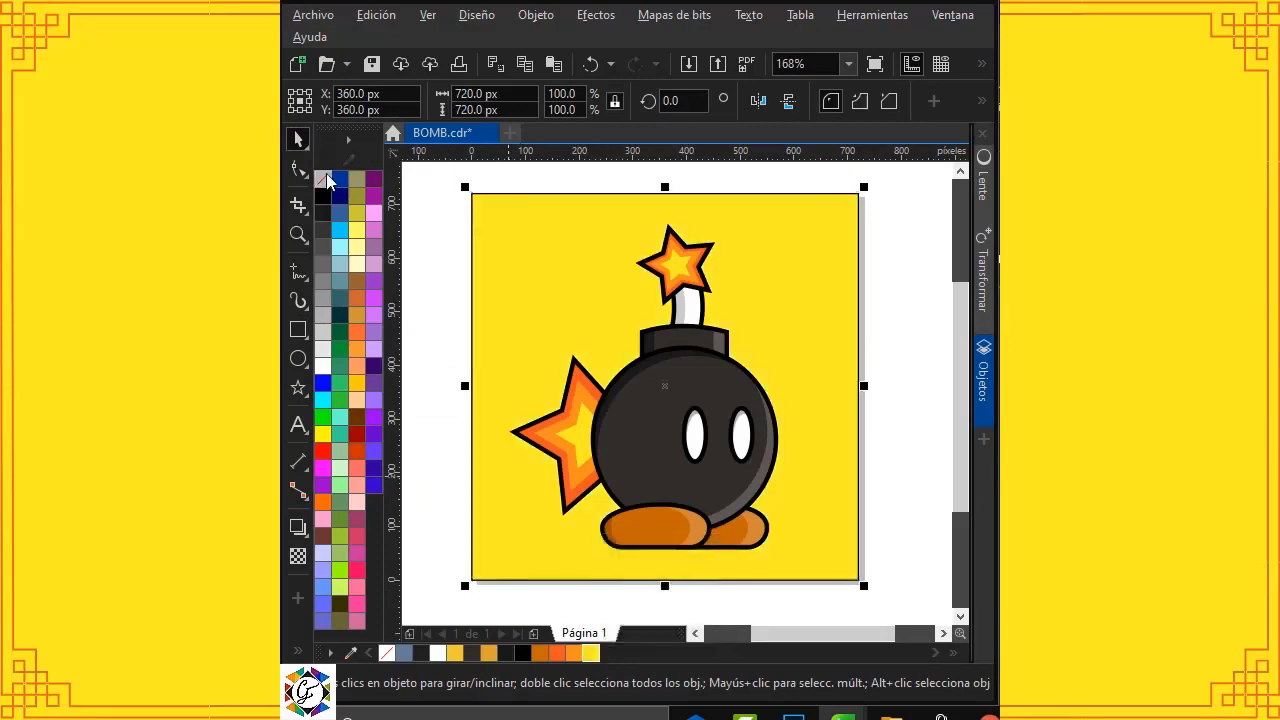
right_click(328, 180)
left_click(432, 207)
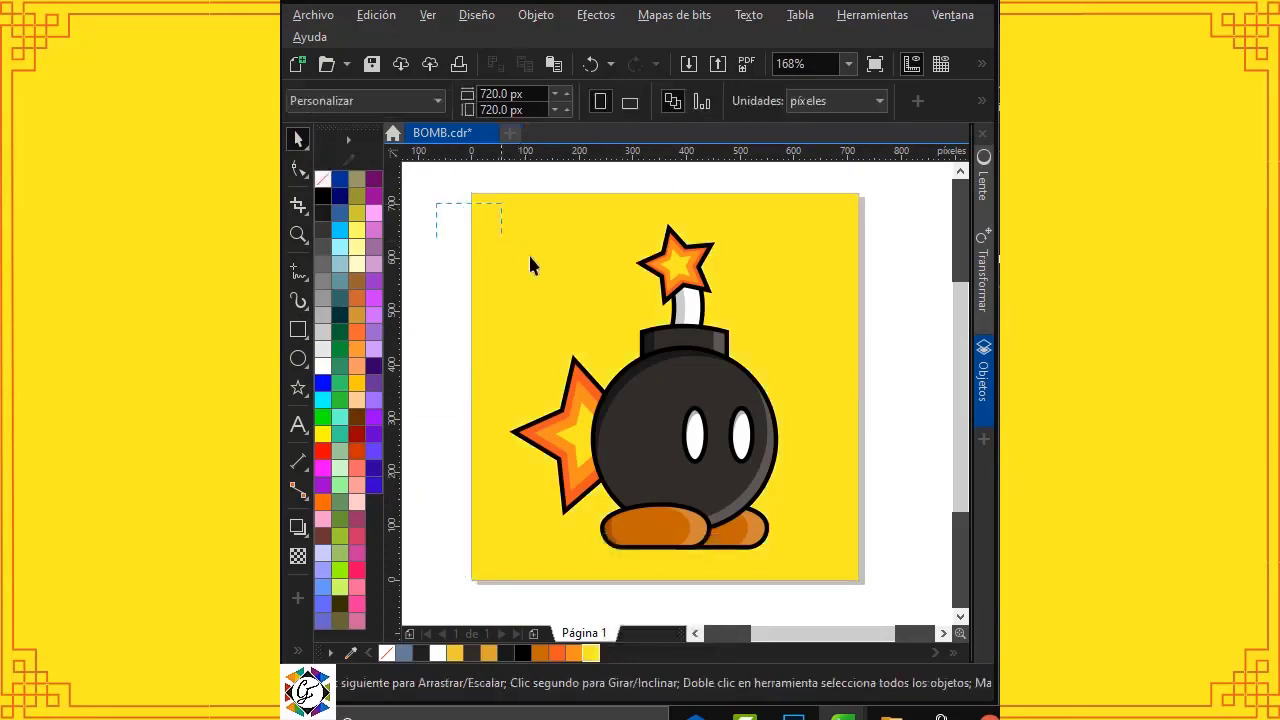
Step: Group all the bomb's parts, including both stars, leaving out the yellow background
left_click_drag(838, 556, 838, 556)
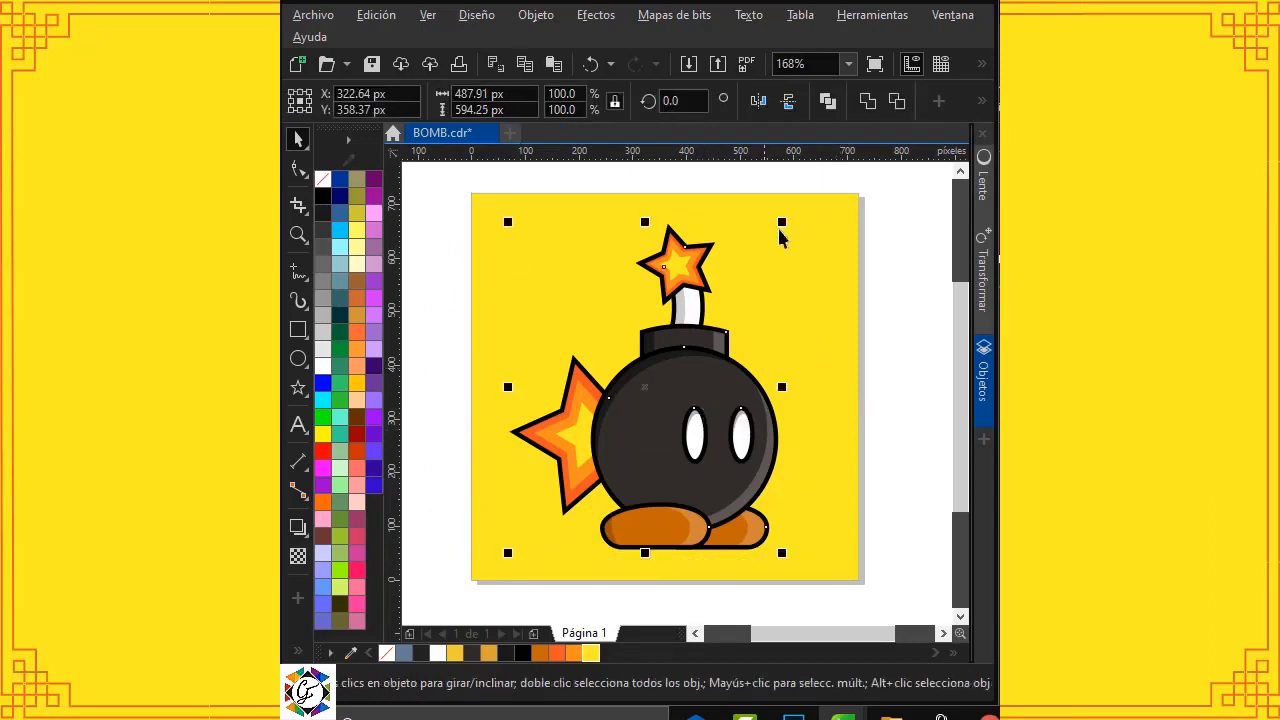
right_click(734, 402)
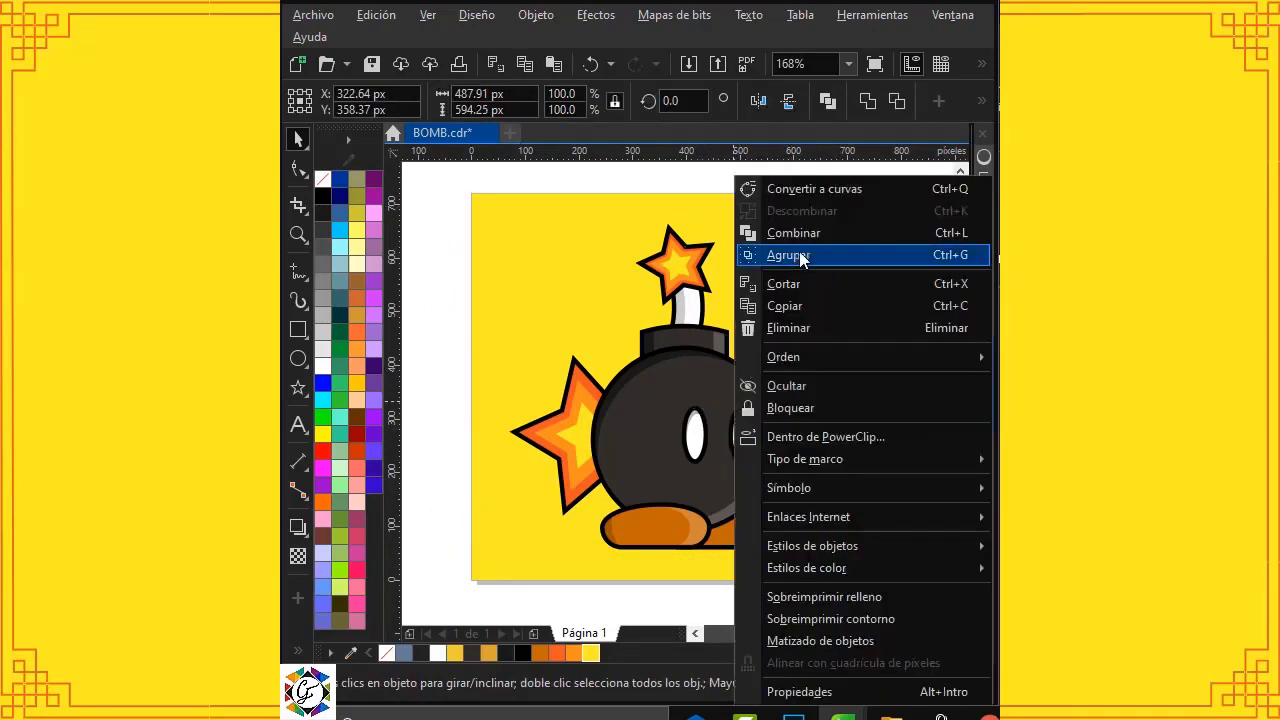
left_click(804, 256)
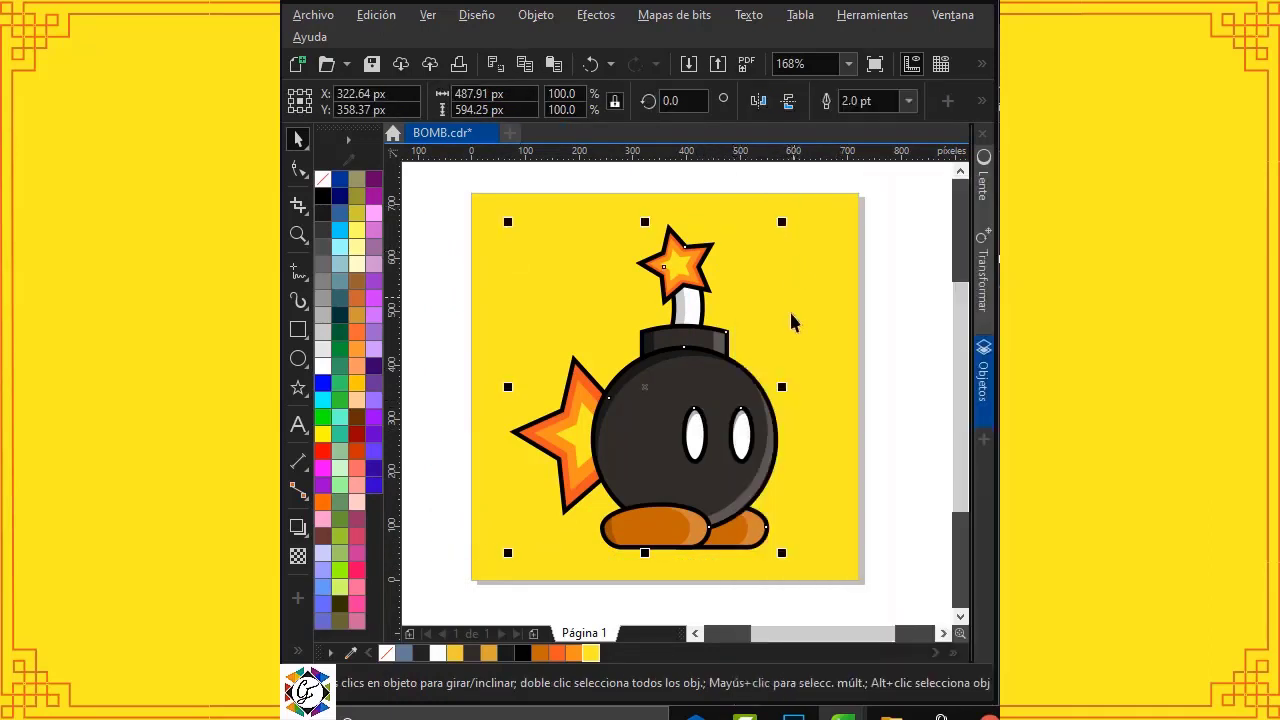
Step: Add a vertical and a horizontal guideline crossing at the centre of the yellow background
left_click(857, 336)
left_click_drag(395, 368, 665, 368)
left_click(773, 316)
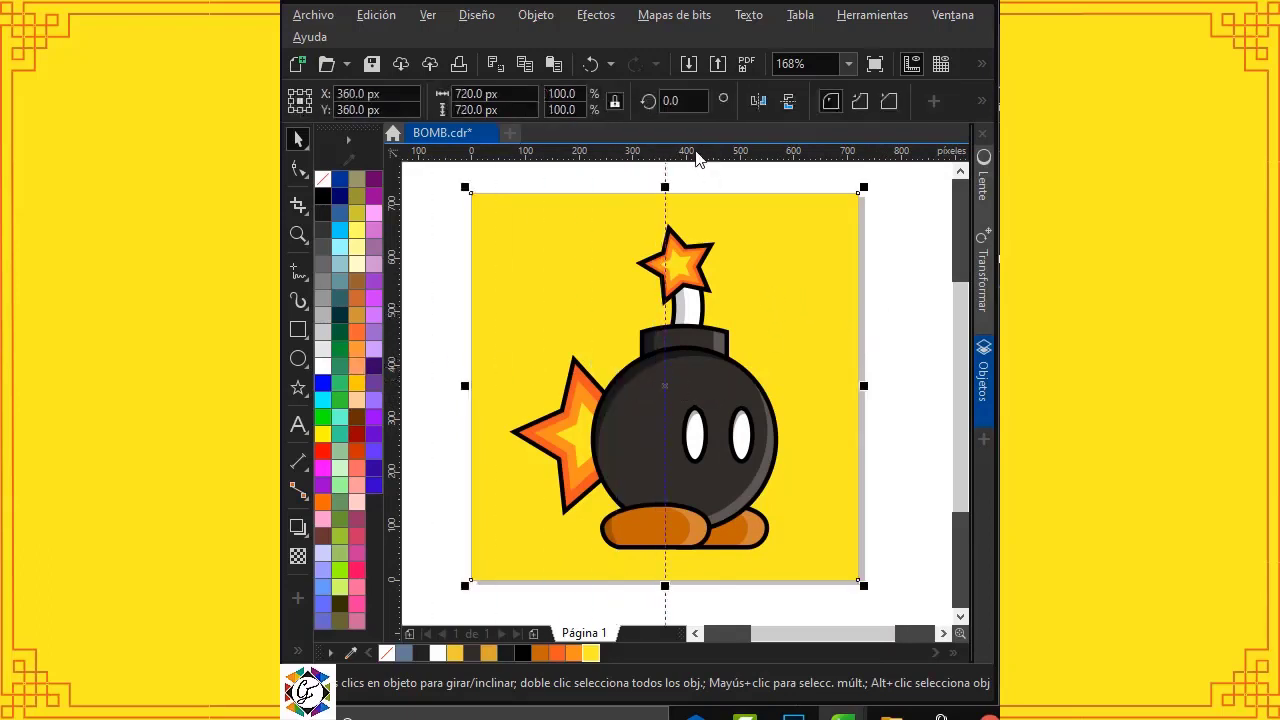
left_click_drag(700, 157, 646, 380)
Step: Move the grouped bomb to align its centre with the crossing of the two guidelines
left_click(707, 404)
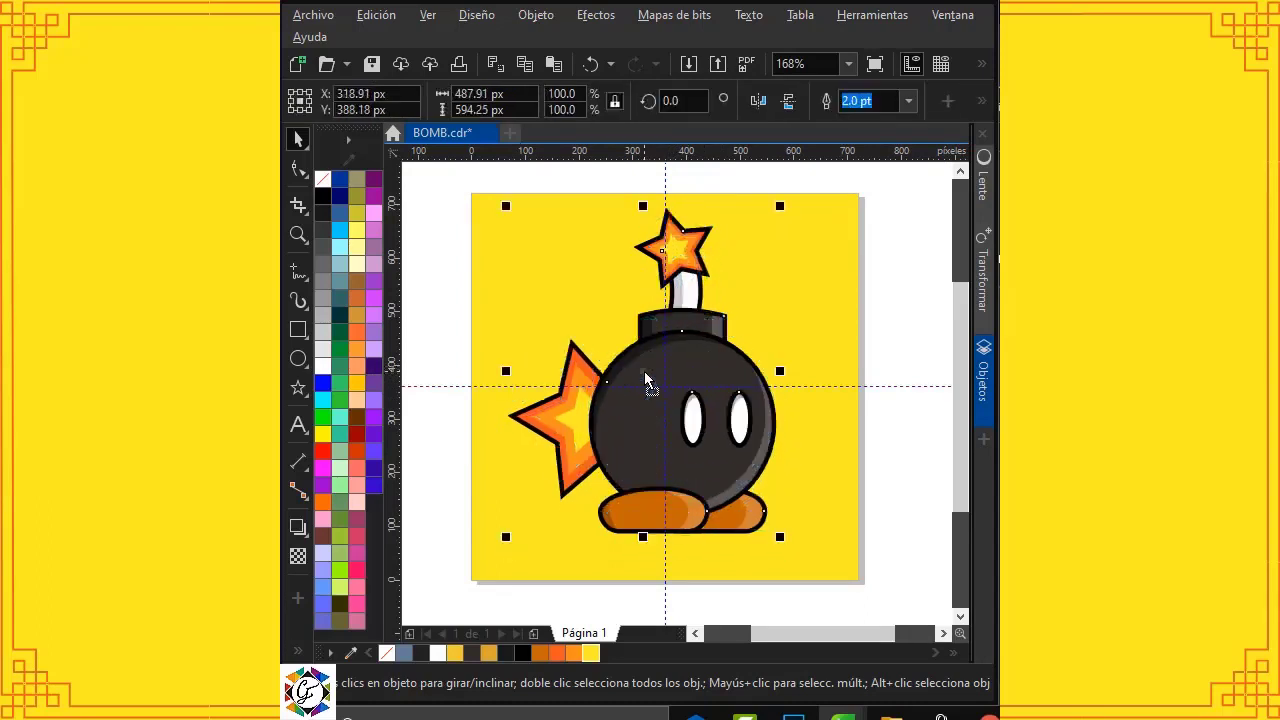